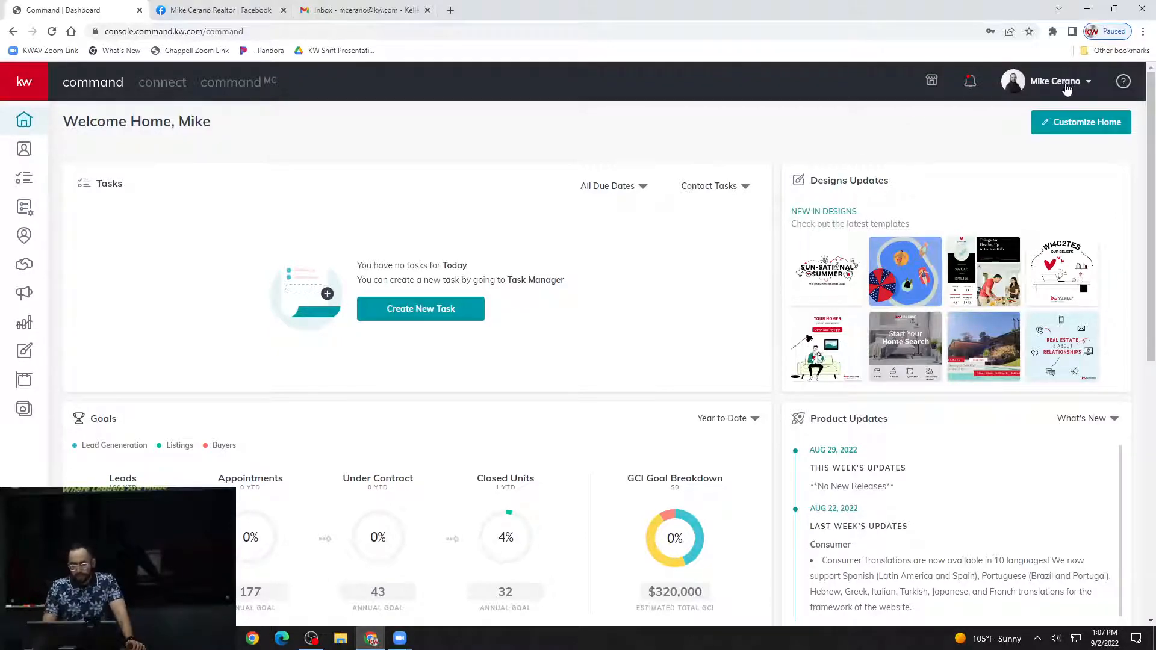
Open the account settings and review the connected Facebook applications.
left_click(1066, 88)
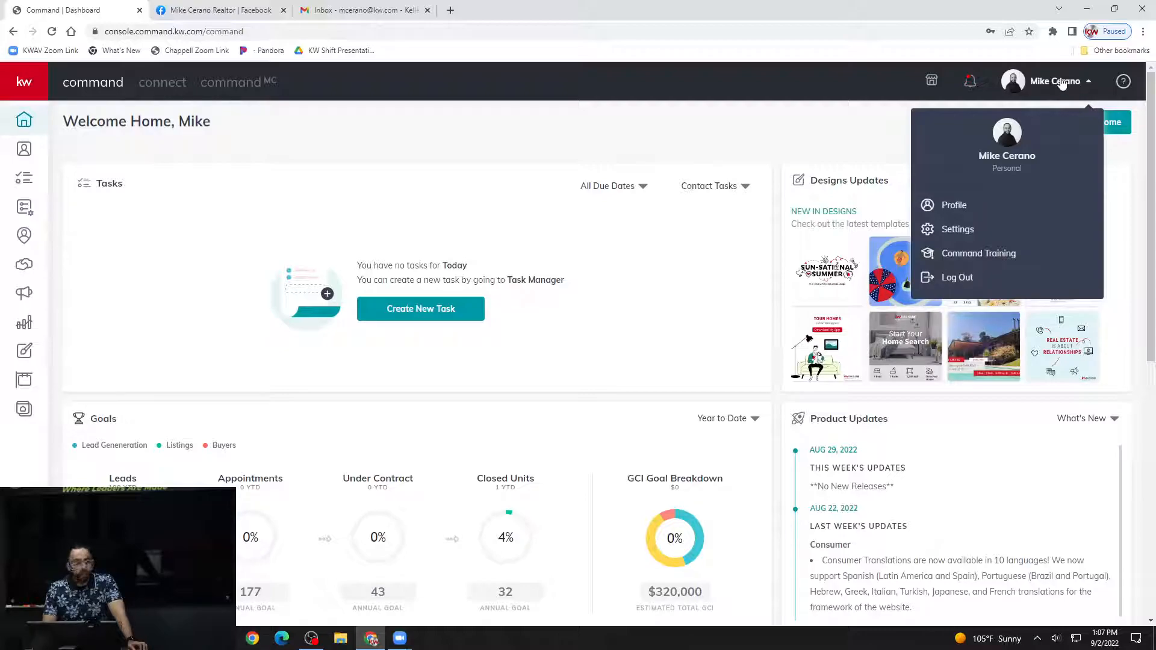
left_click(1020, 229)
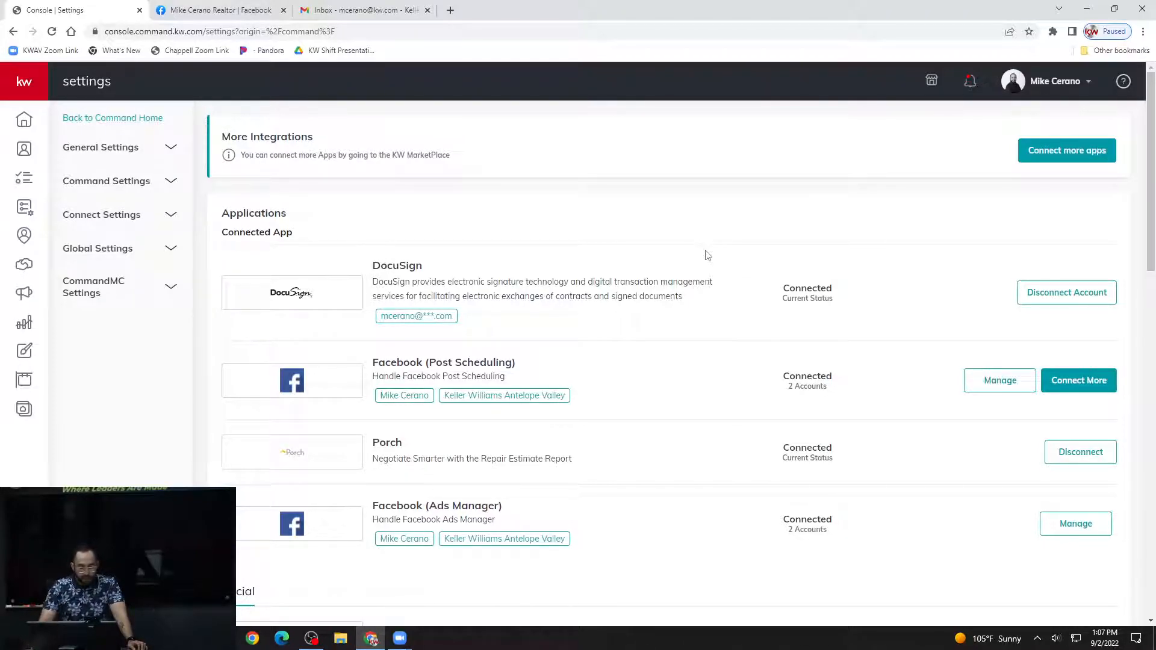
scroll(692, 251, "down", 2)
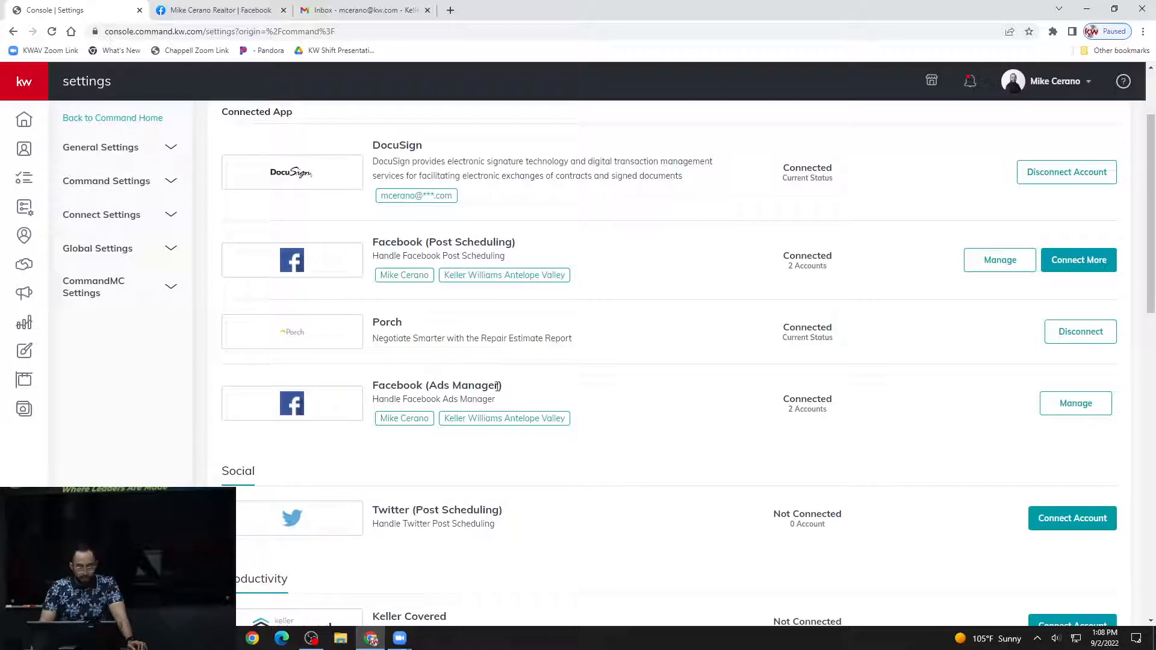
scroll(498, 386, "down", 1)
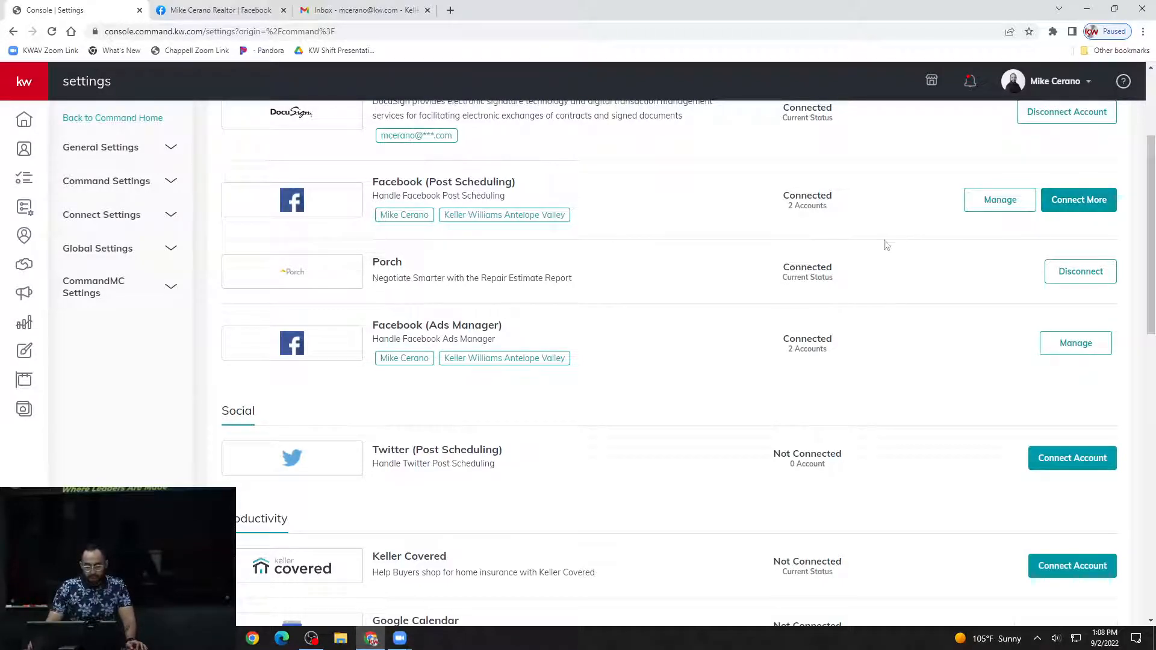
Go from Gmail to Google Slides and open the FB Ads presentation.
left_click(359, 10)
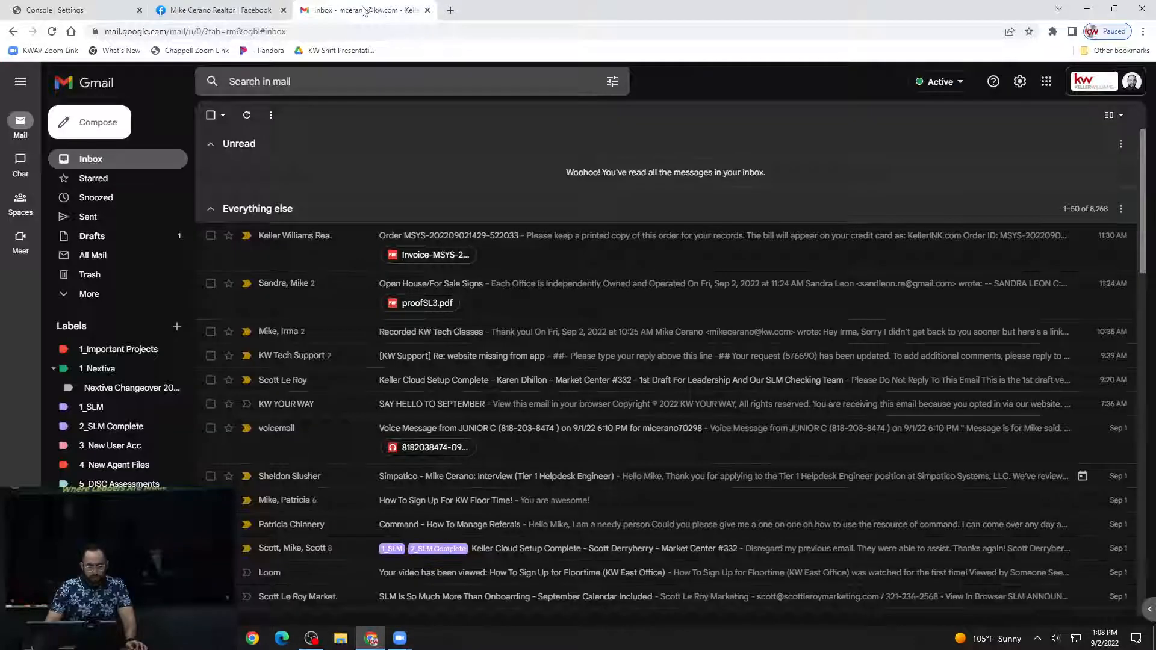
left_click(1049, 83)
left_click(1056, 252)
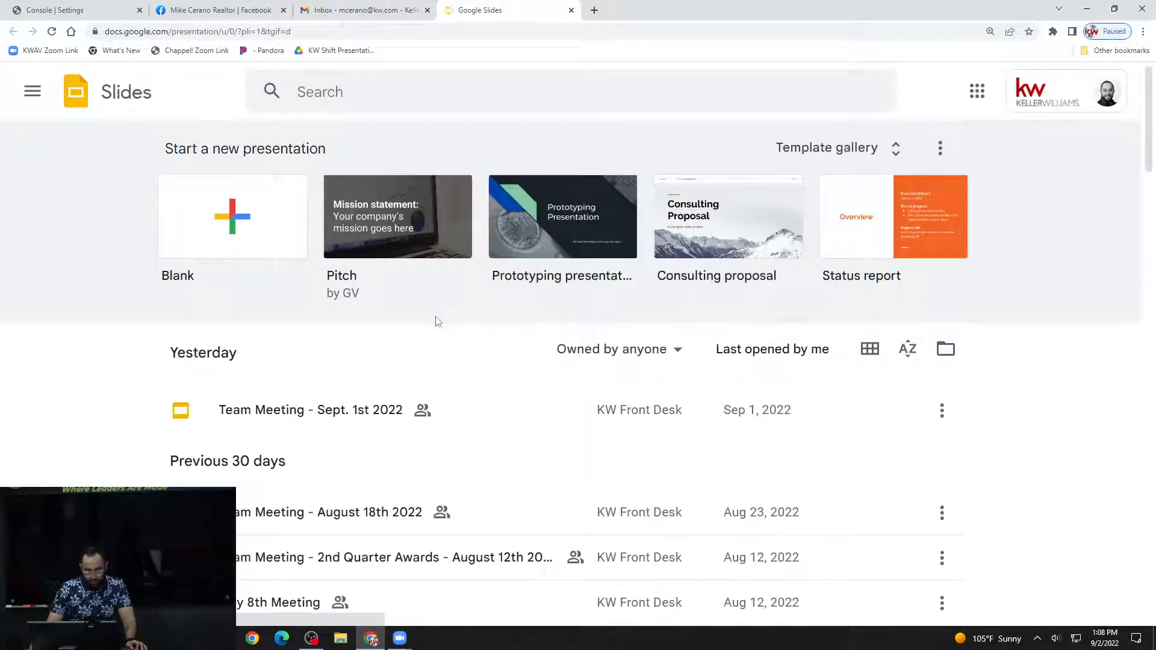
scroll(455, 366, "down", 4)
scroll(381, 369, "down", 3)
scroll(328, 407, "down", 5)
left_click(294, 335)
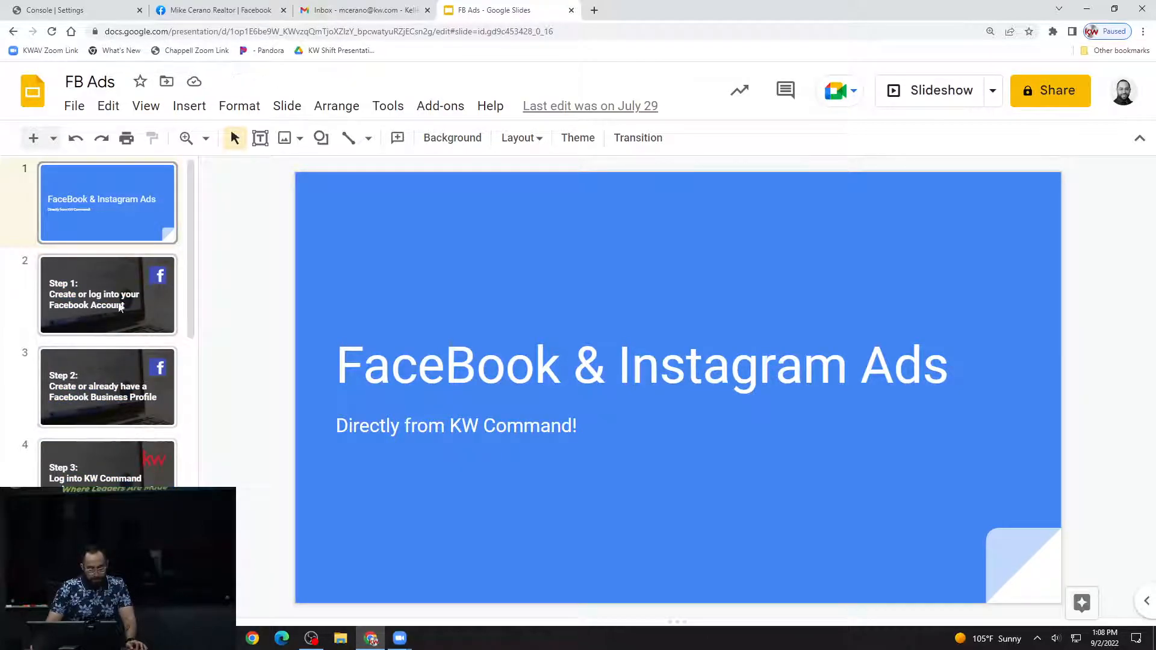
Return to the Command settings and open account management for Facebook (Ads Manager).
left_click(233, 10)
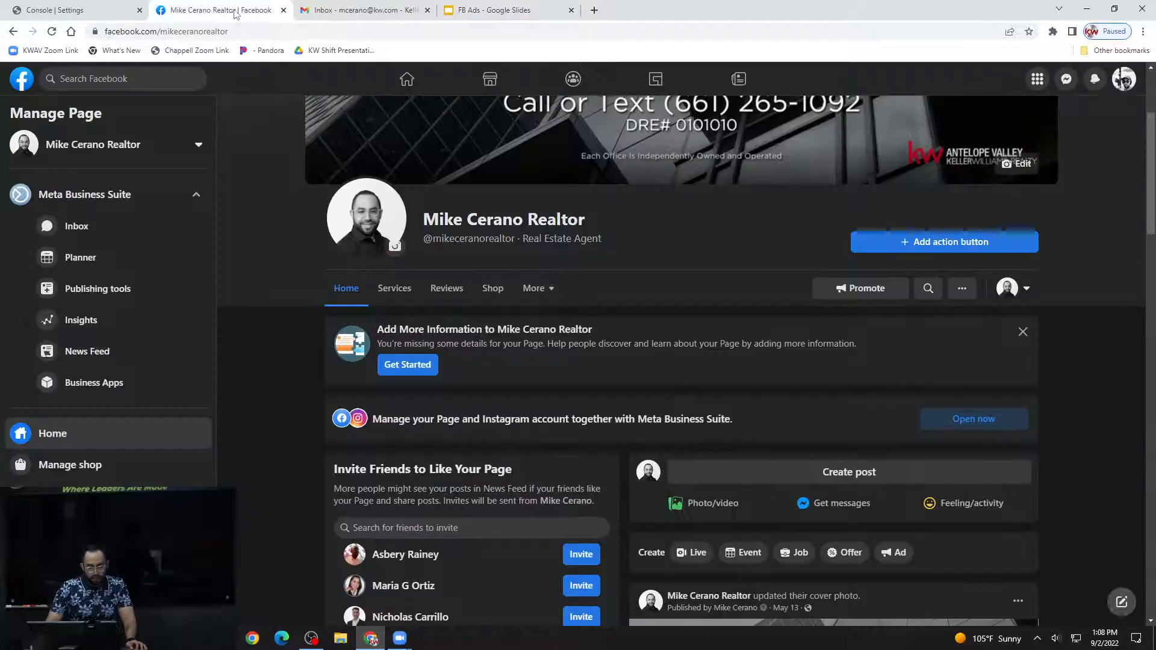
left_click(92, 13)
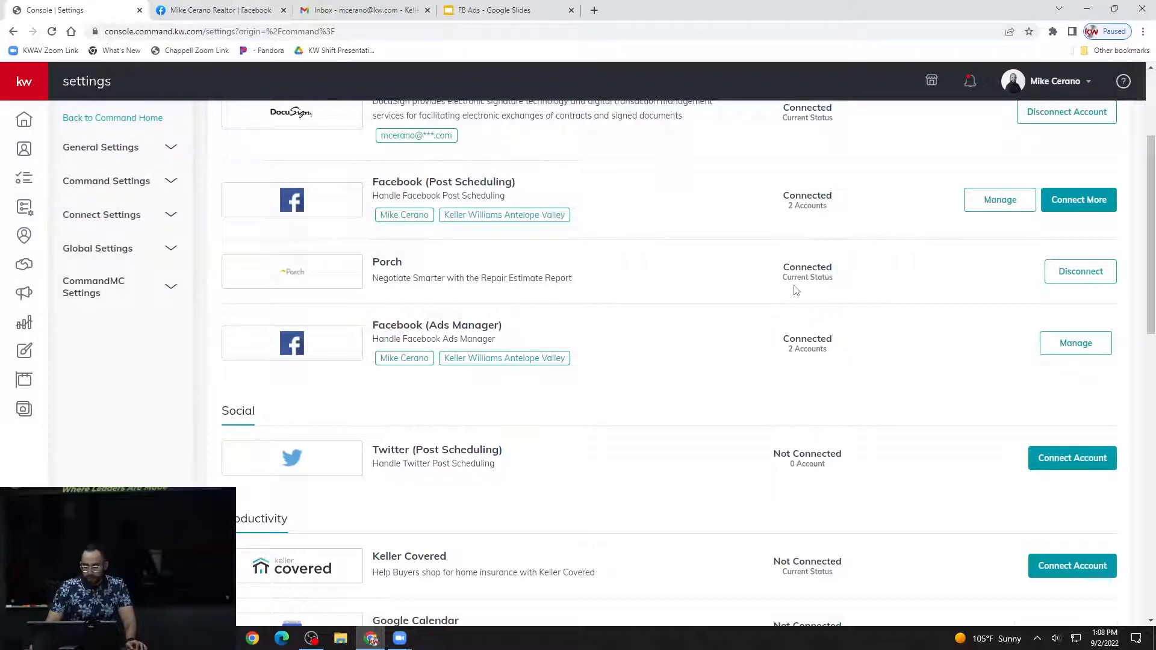
scroll(897, 313, "up", 1)
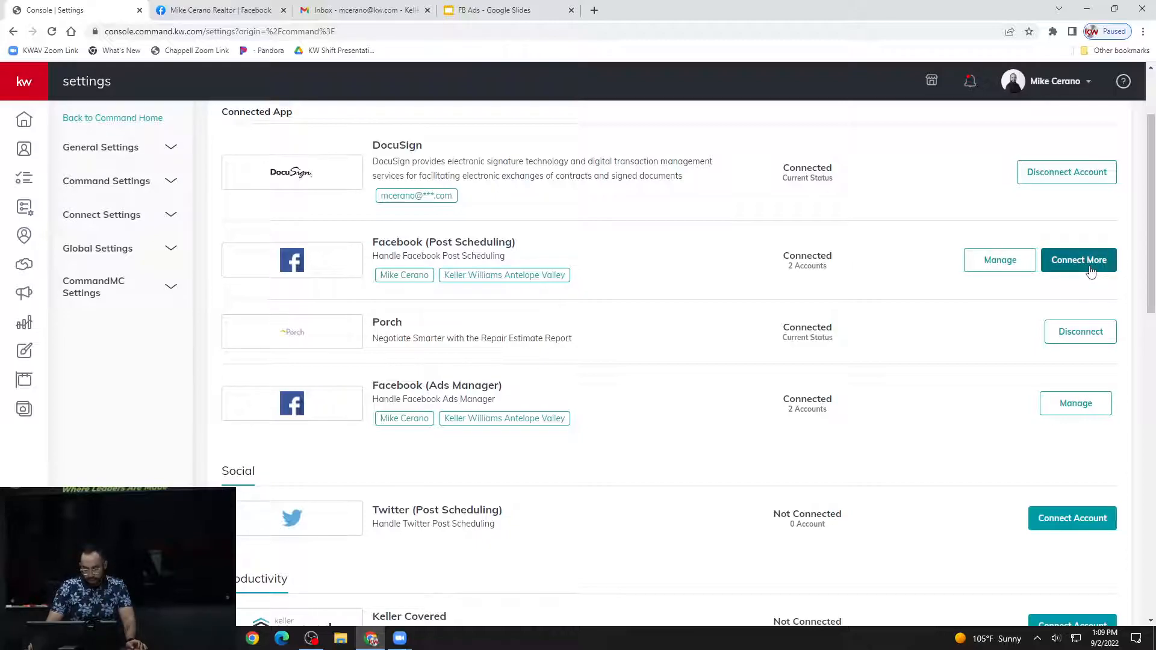
left_click(1088, 412)
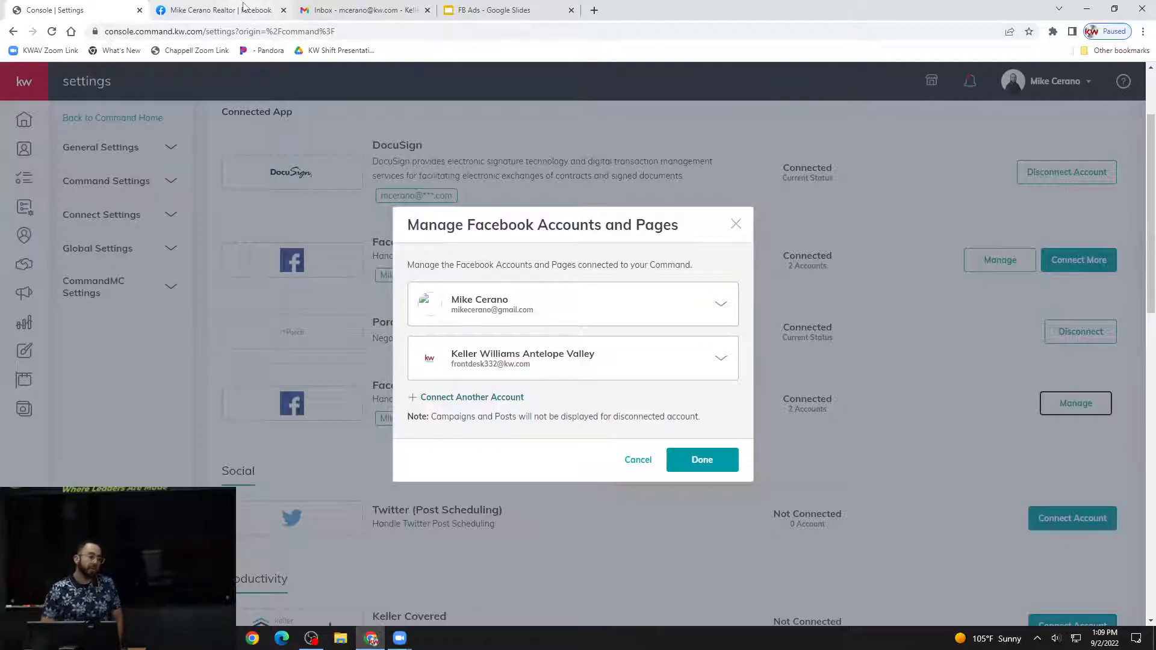
Show the Step 2 slide of the FB Ads presentation and view the matching Facebook business page.
mouse_move(243, 7)
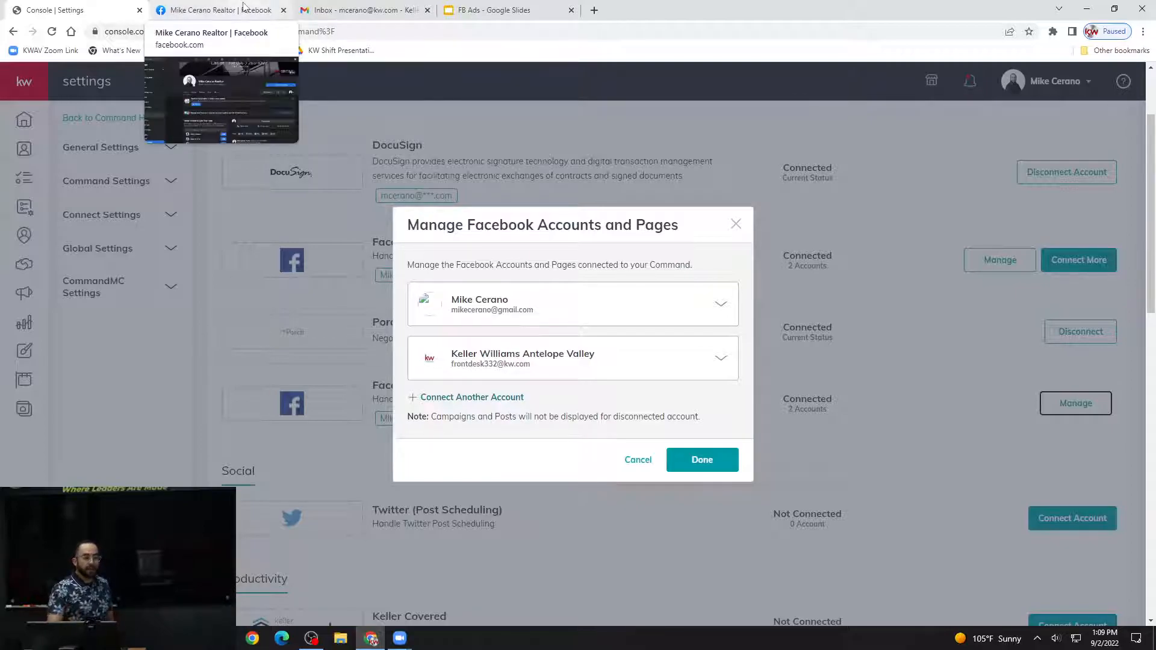
left_click(463, 11)
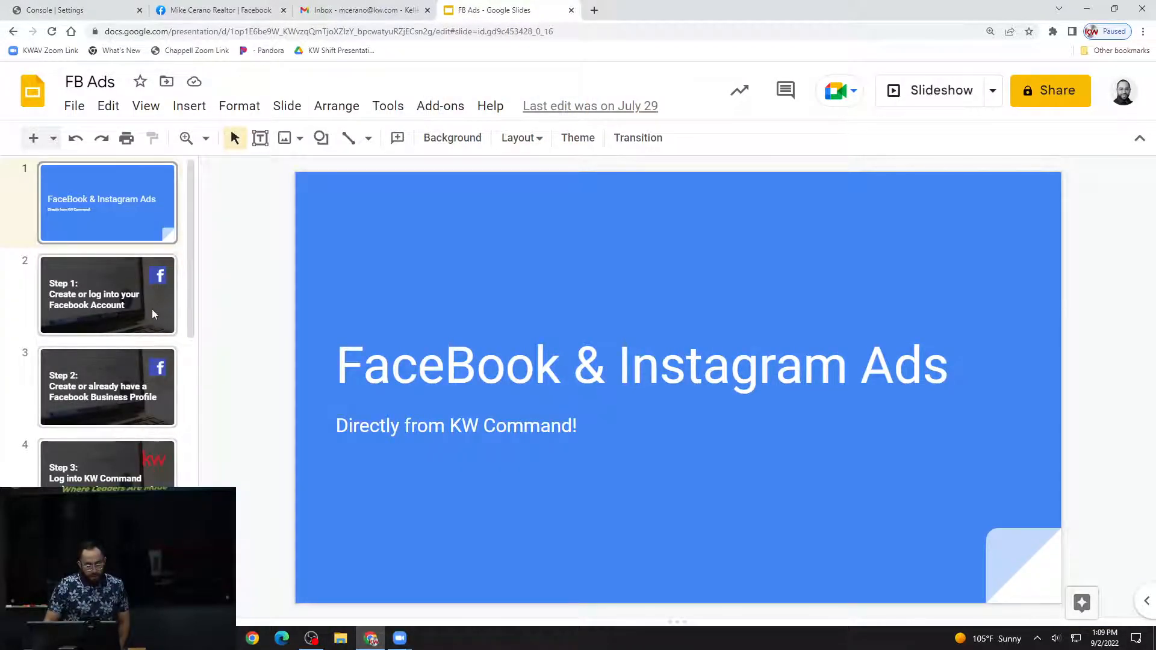
left_click(137, 386)
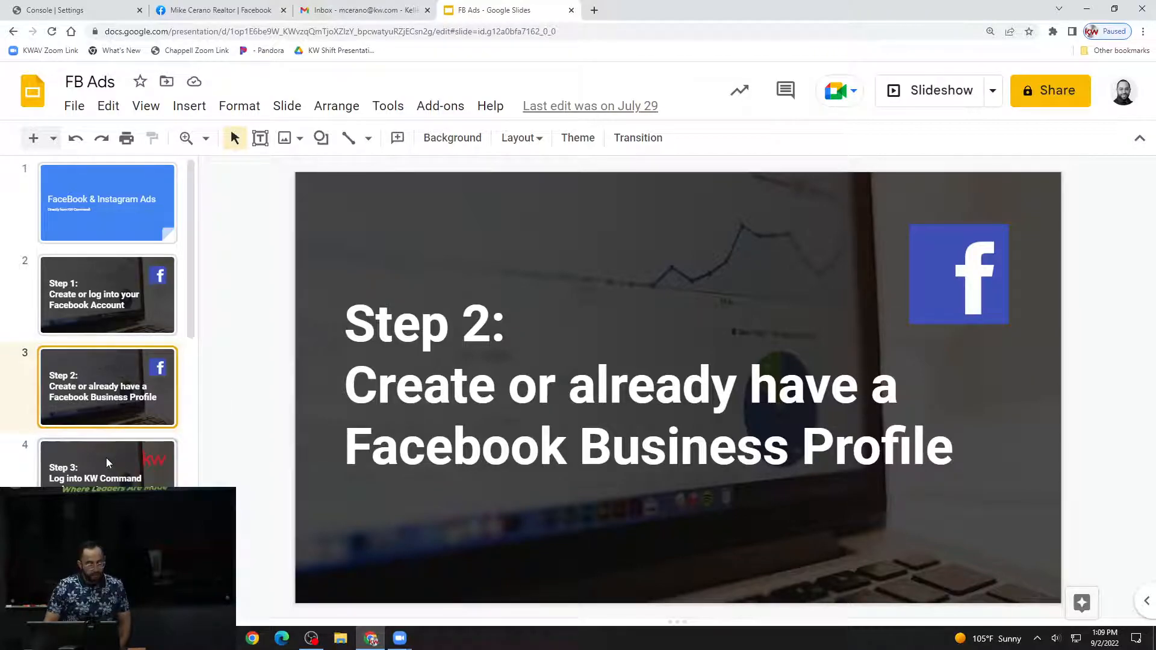
scroll(106, 458, "down", 1)
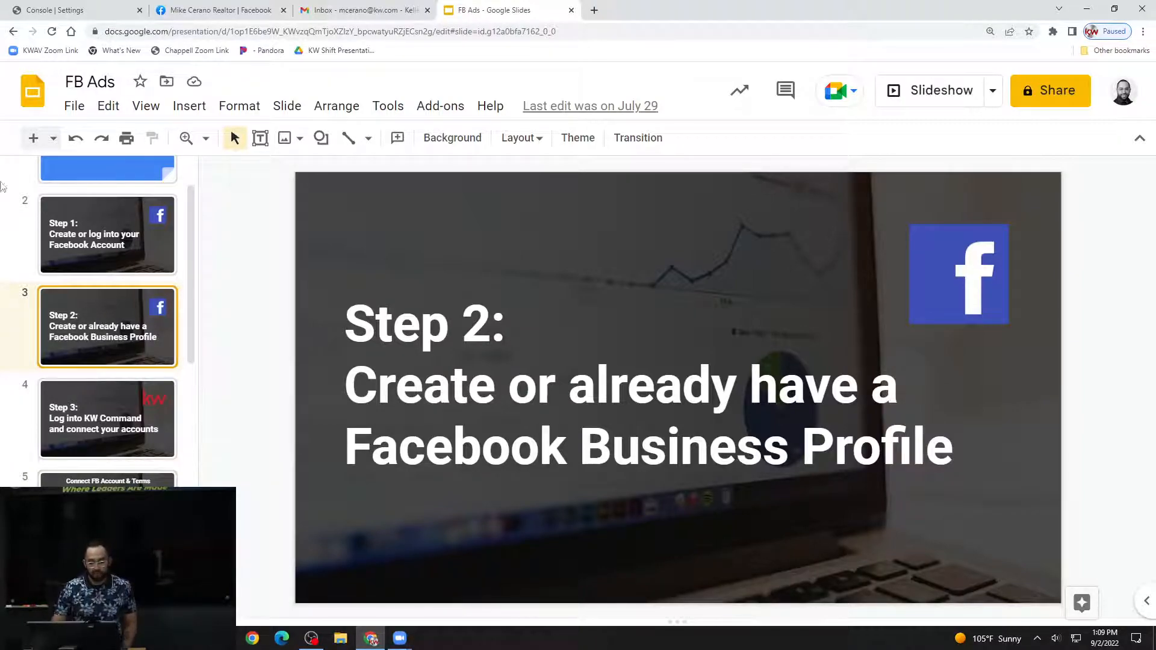
left_click(210, 11)
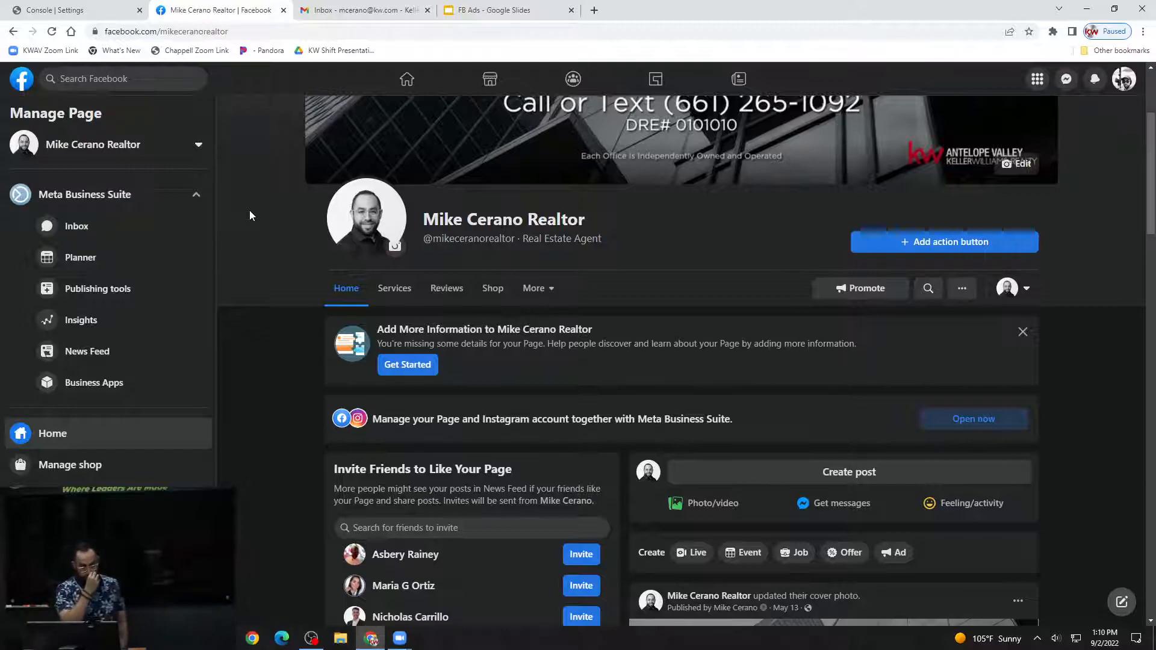
scroll(243, 220, "up", 2)
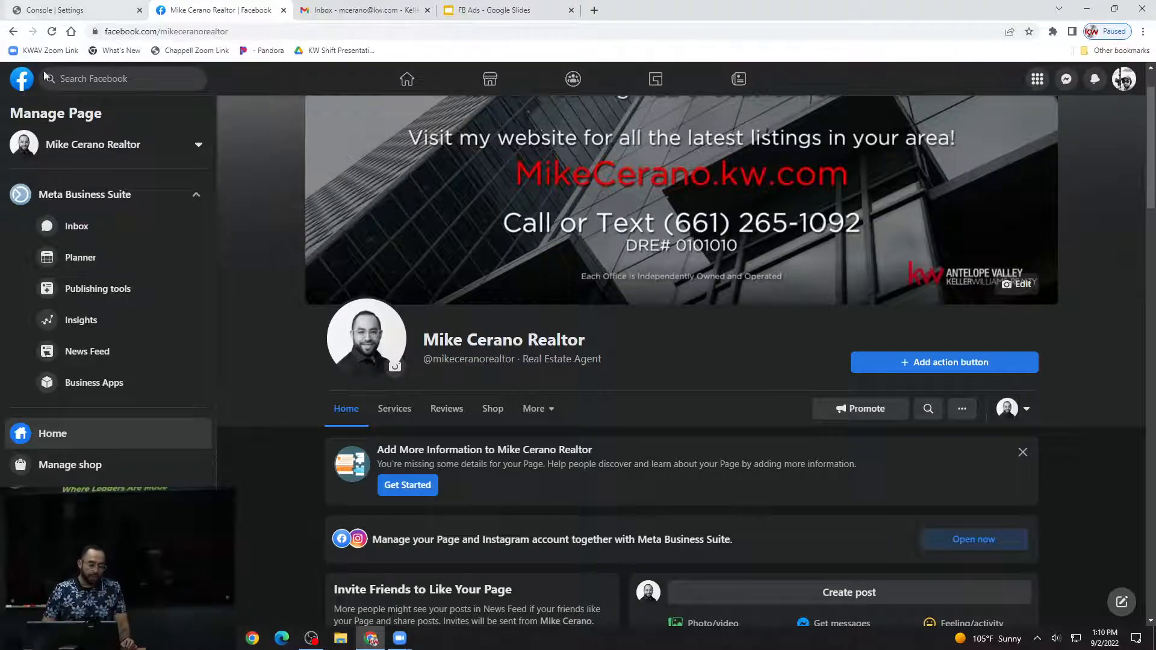
Return to the Command settings and expand the page list of the personal Facebook account.
left_click(82, 9)
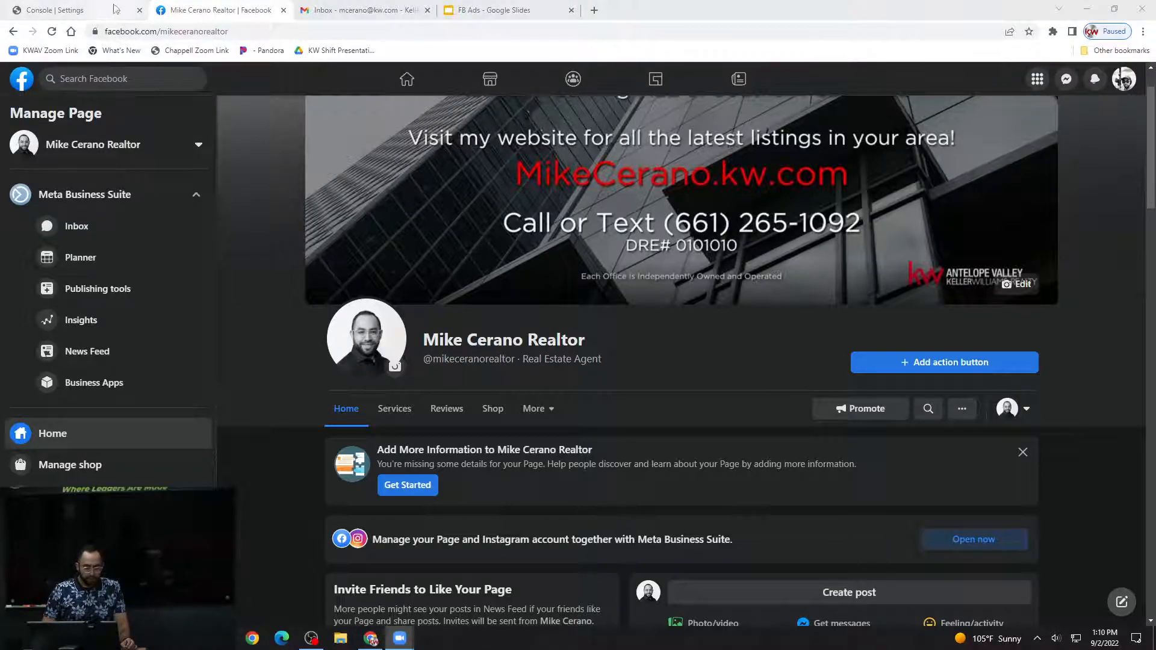
left_click(85, 10)
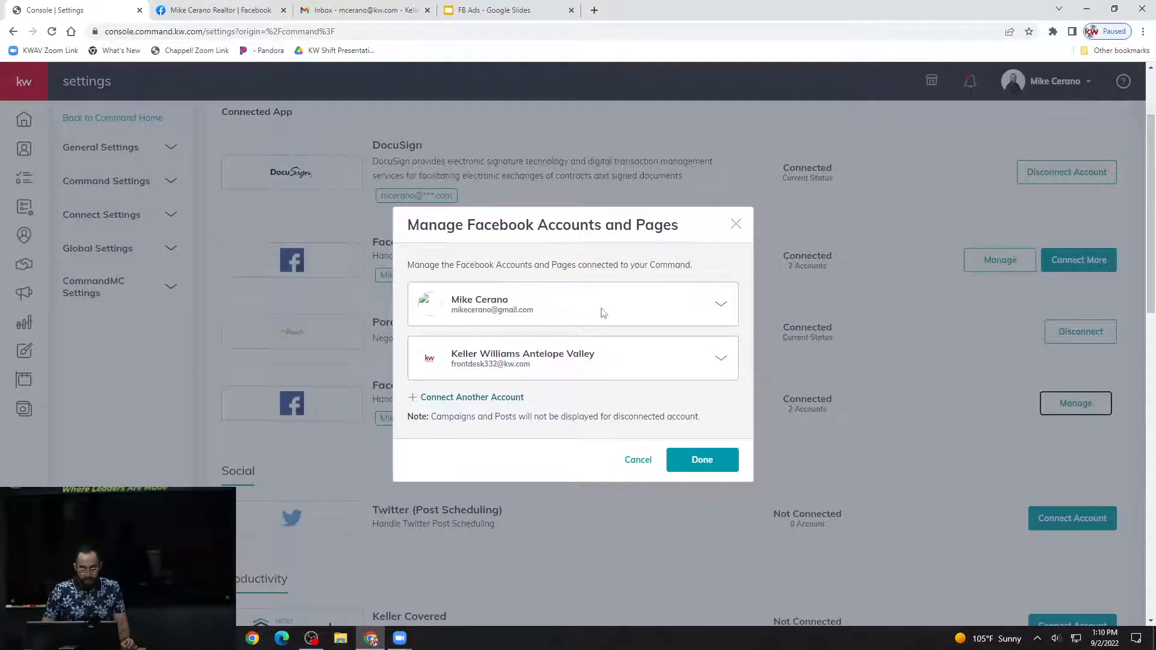
left_click(721, 304)
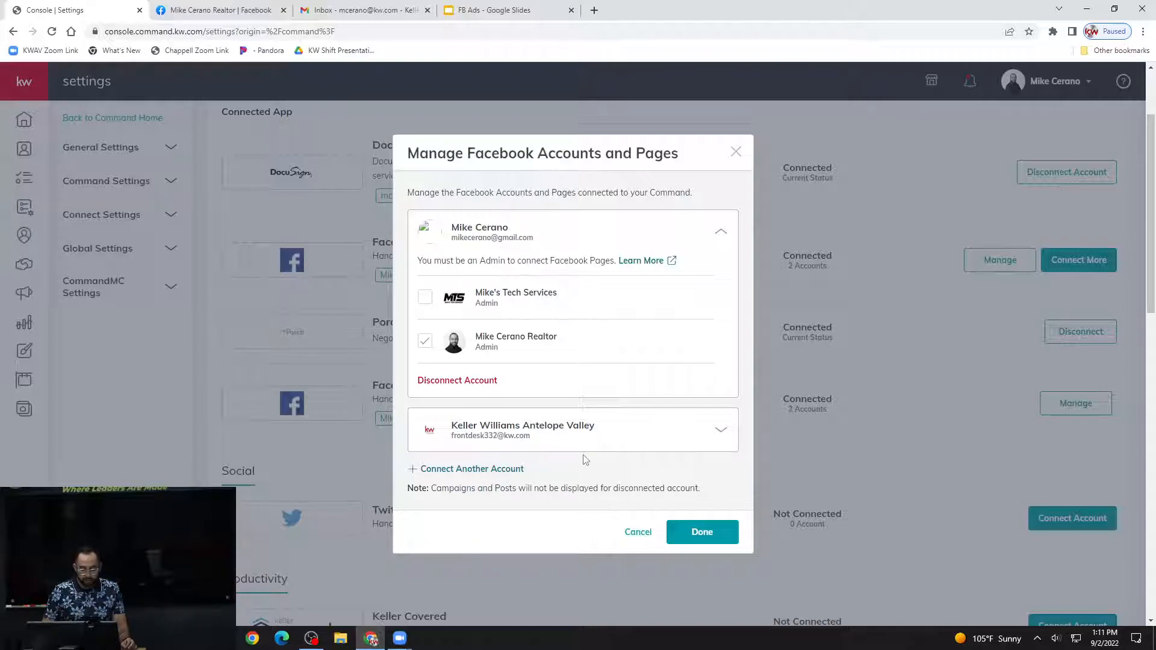
Select the Mike's Tech Services page for connection and clear the selection again.
left_click(426, 298)
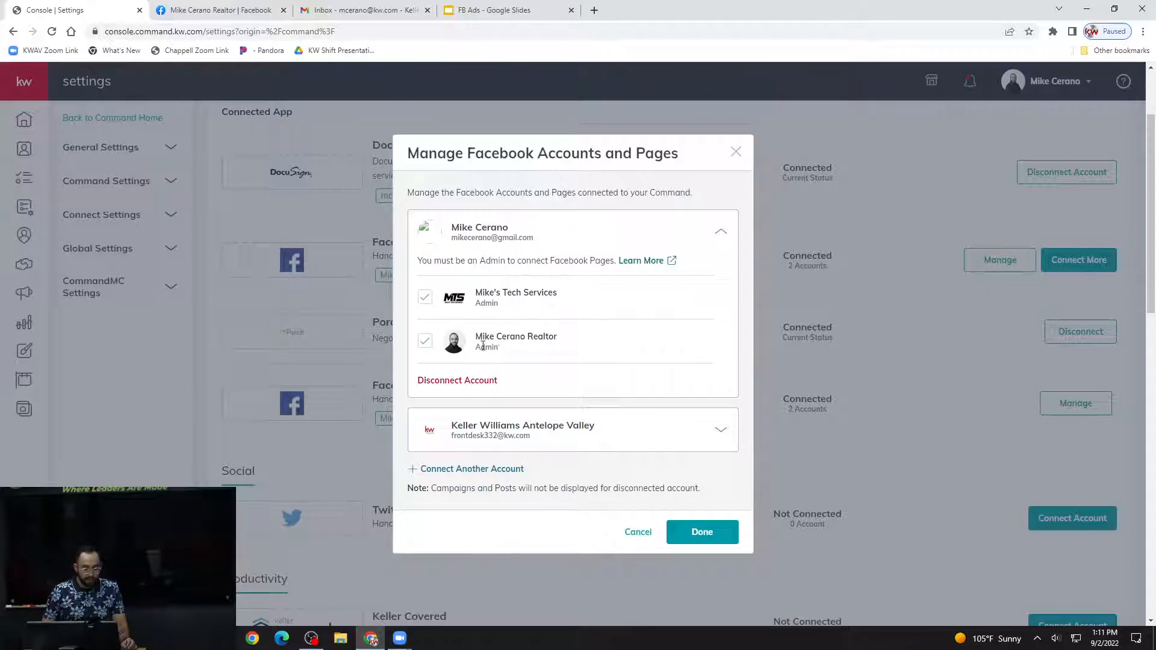
left_click(427, 298)
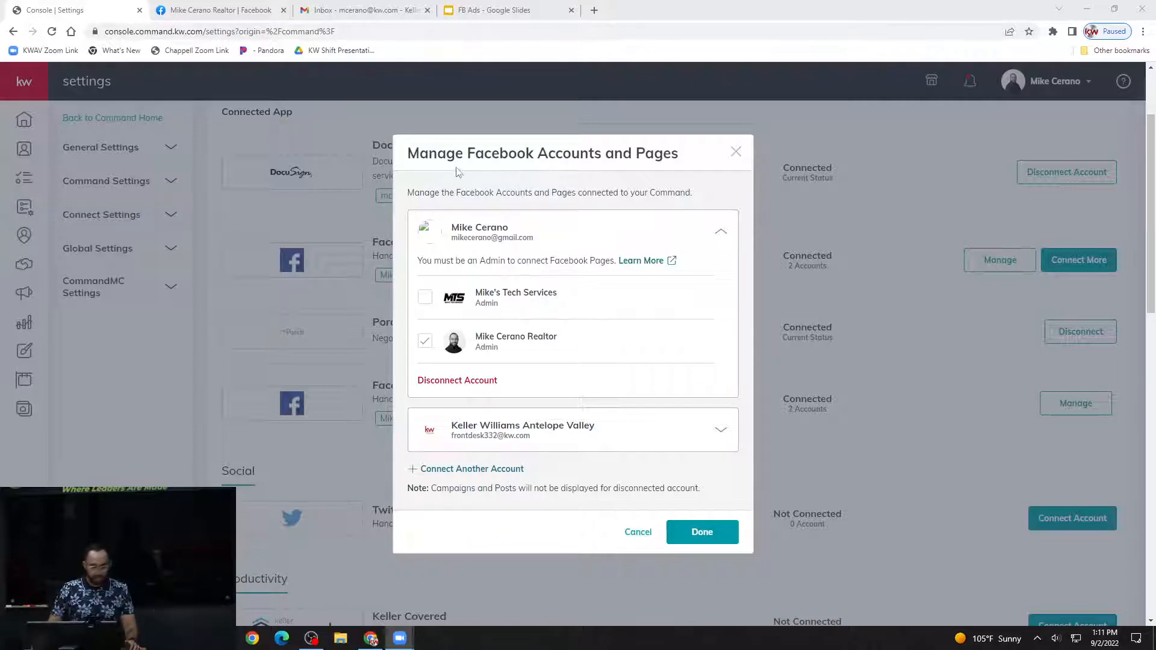
left_click(641, 154)
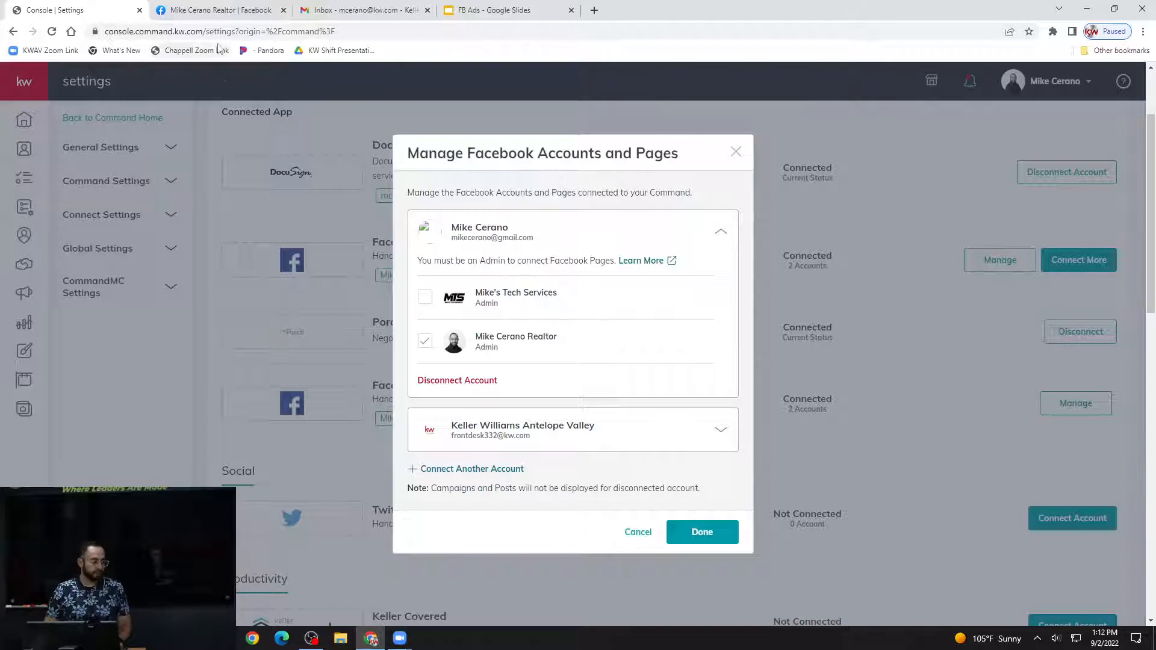
Switch to Facebook and open the form for creating a new Page.
left_click(223, 10)
scroll(257, 177, "up", 1)
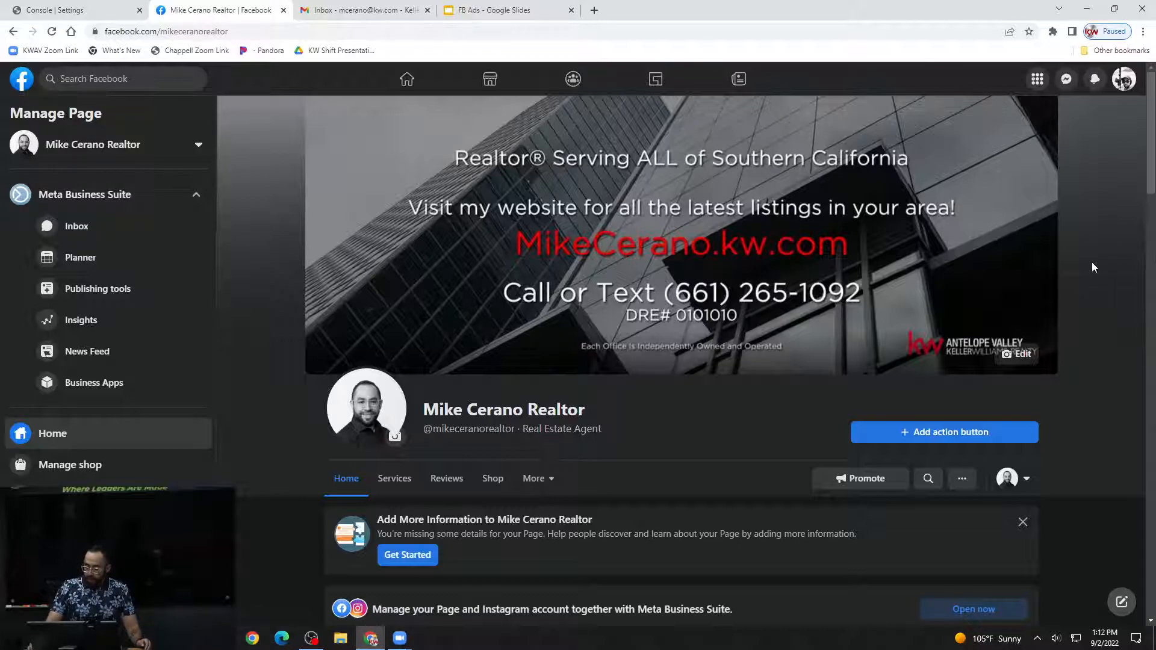
left_click(1038, 82)
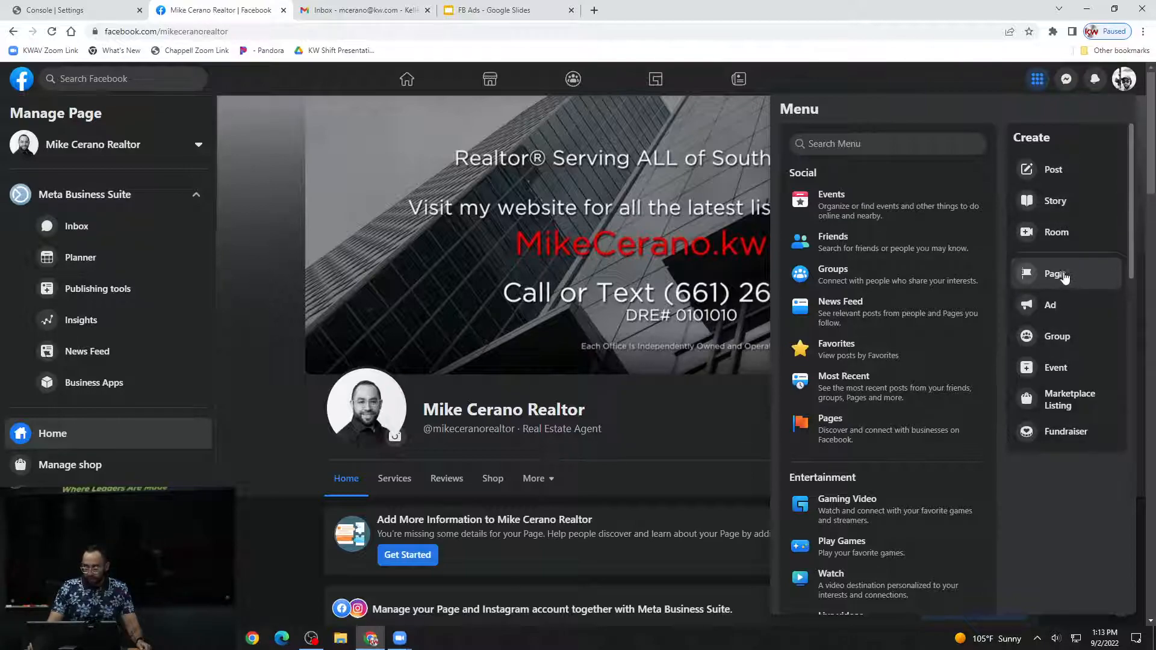
left_click(1043, 88)
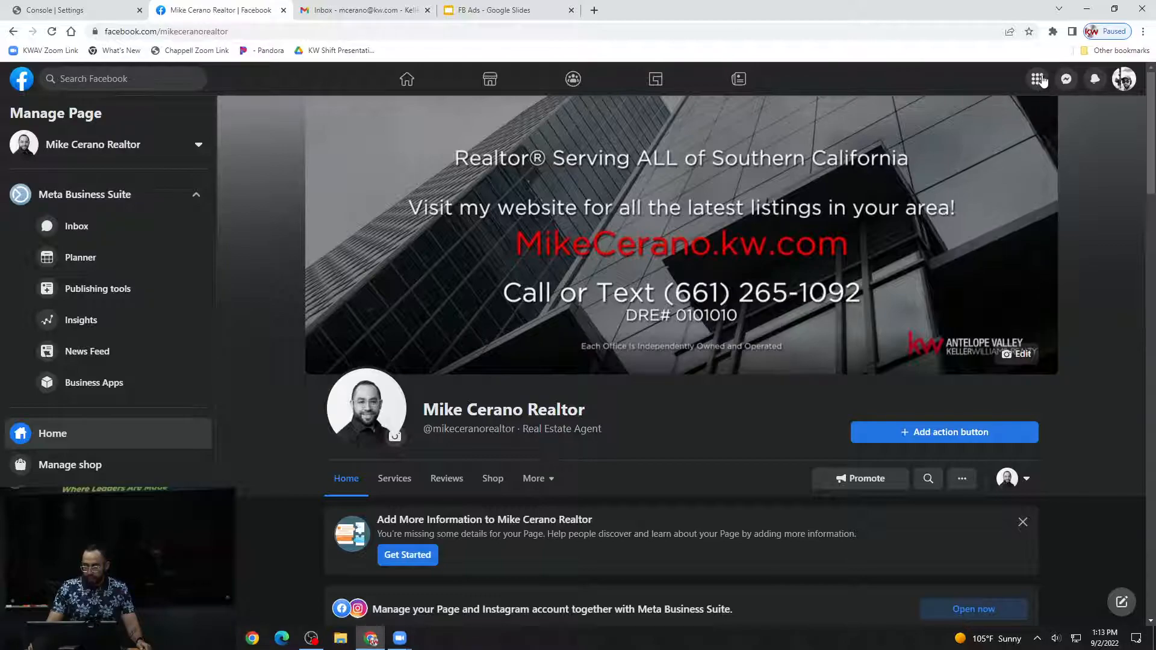
left_click(1038, 79)
left_click(1055, 272)
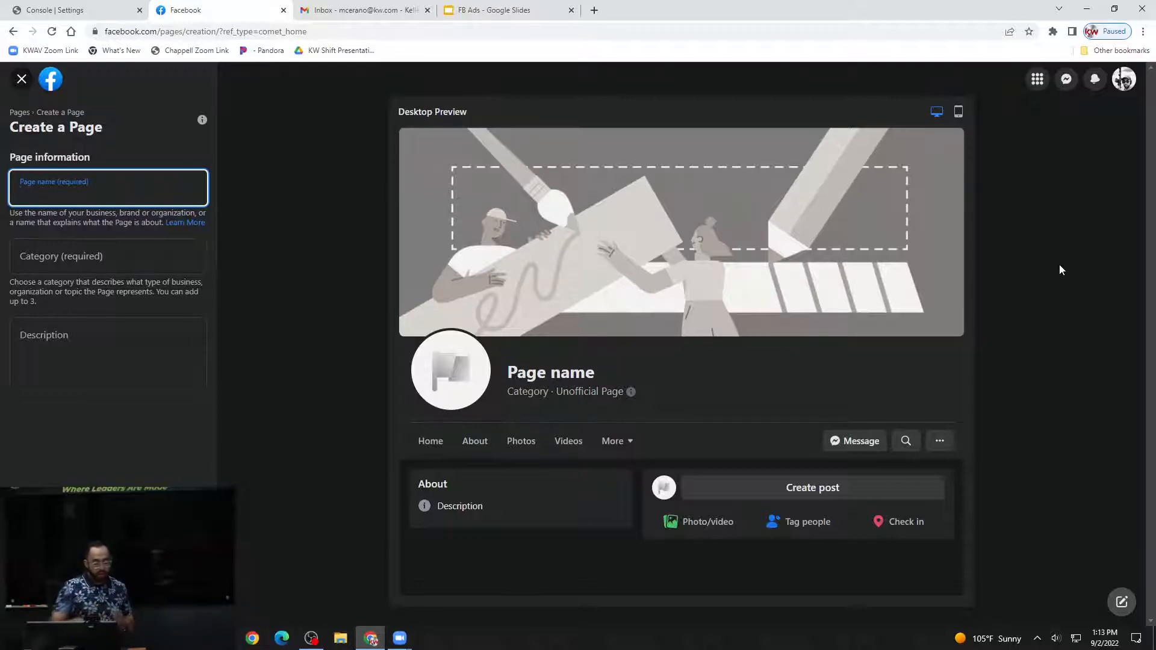
Search the page categories for "real es", go to the description field, and leave the page creation form.
left_click(102, 256)
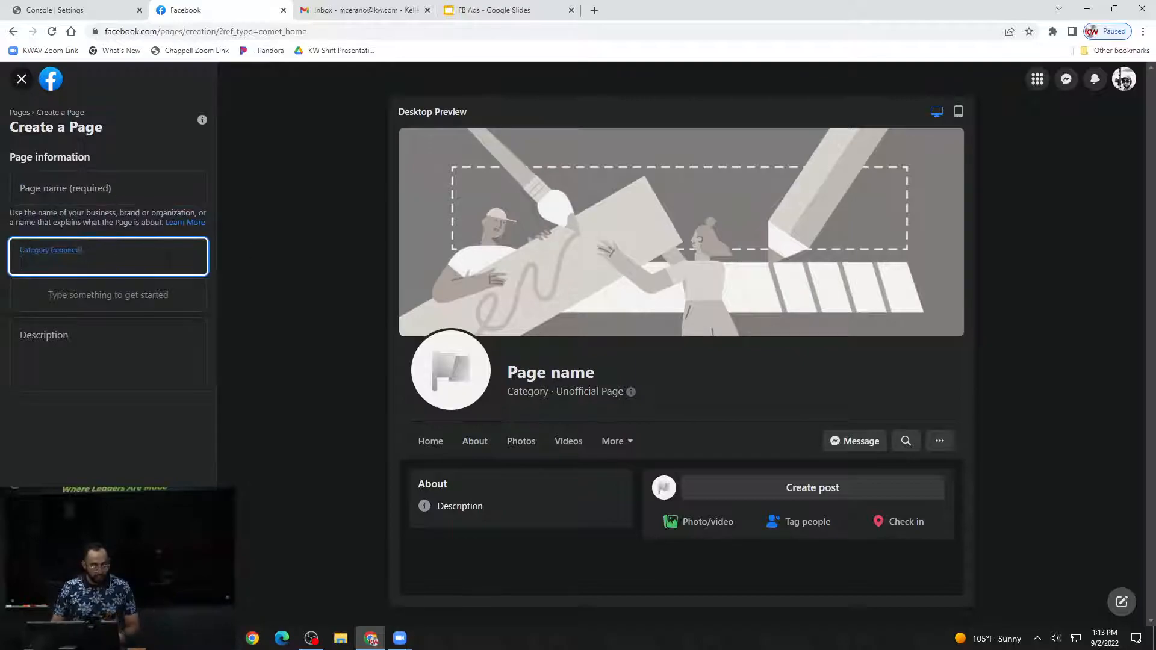
type("real es")
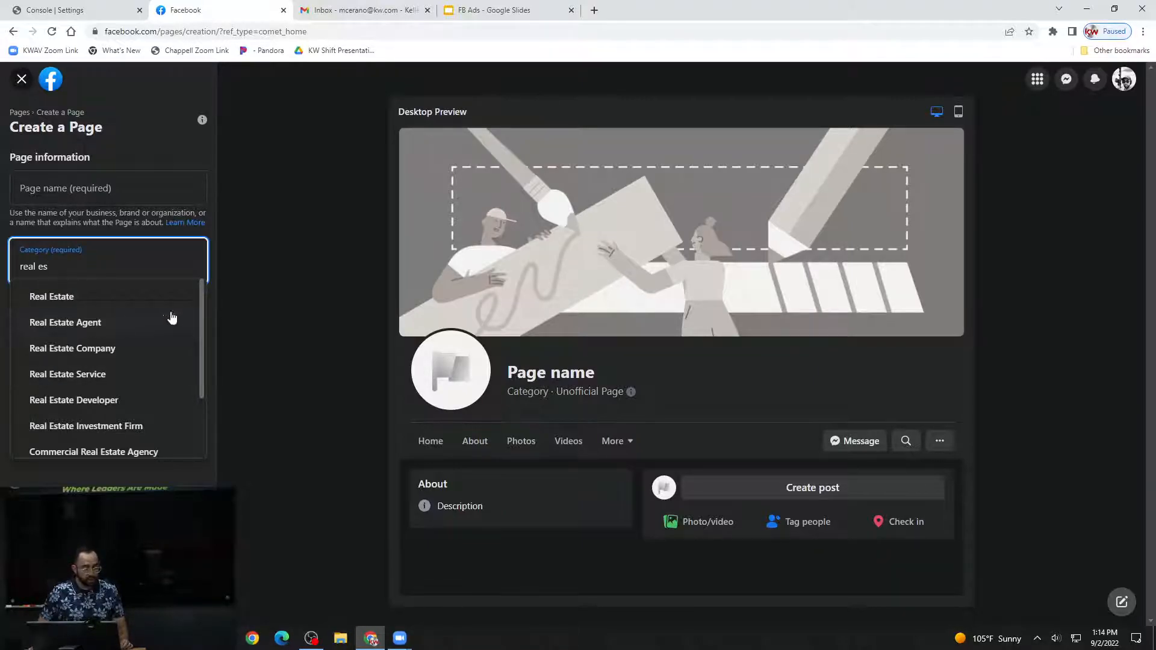
key("shift+Tab")
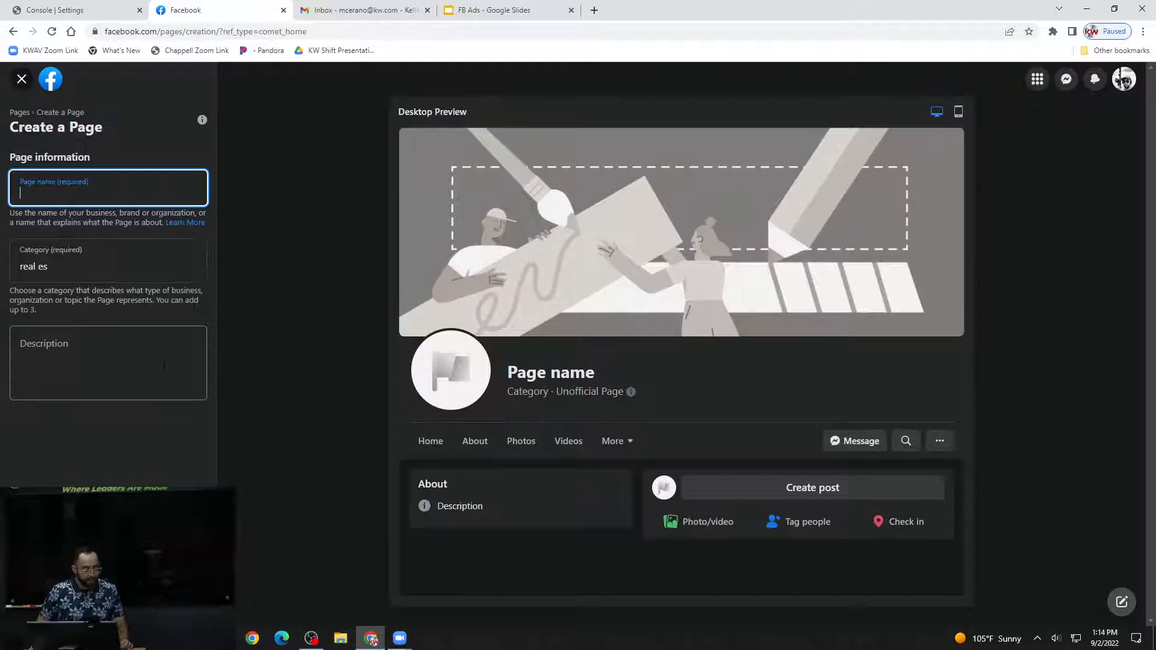
left_click(163, 365)
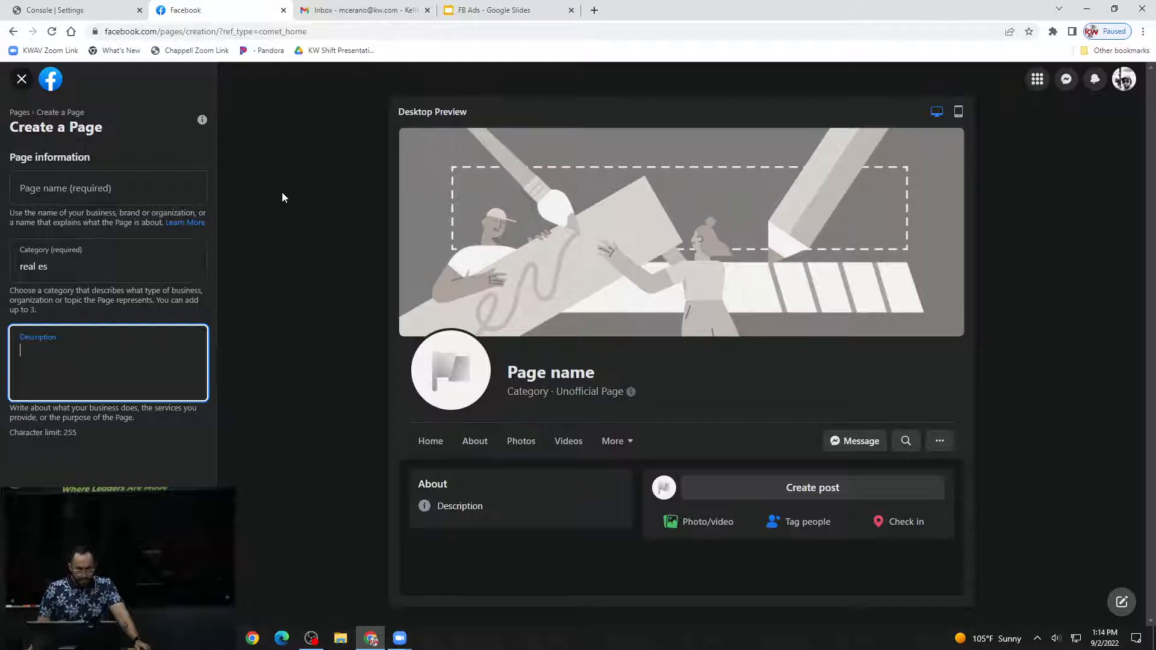
left_click(33, 85)
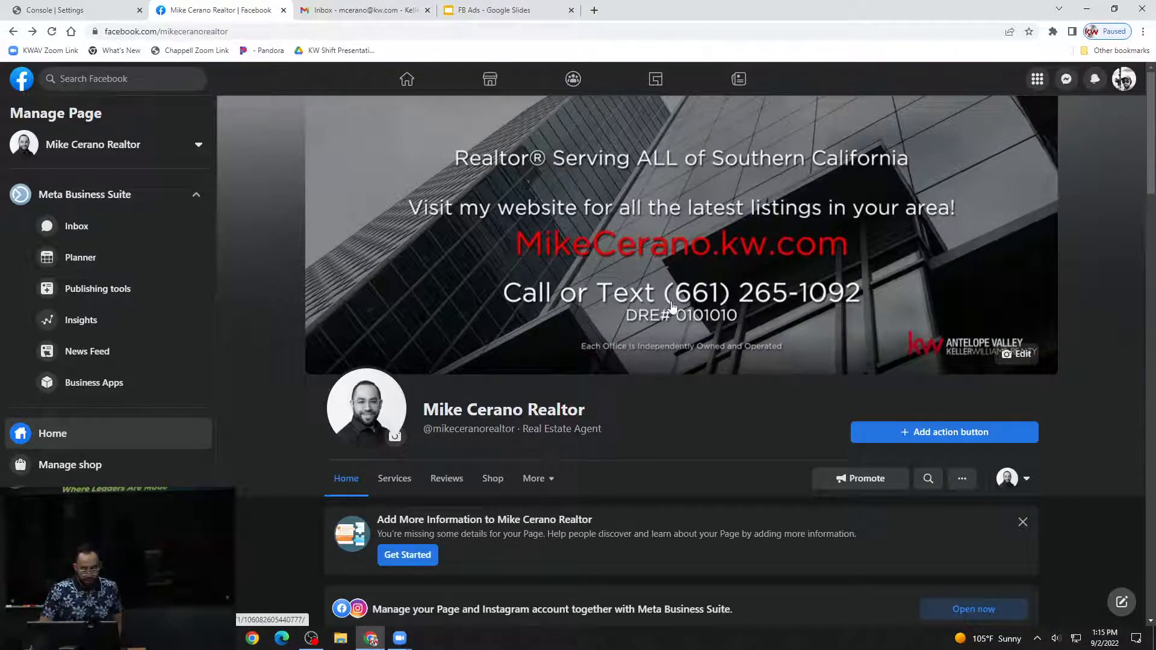
Look over the existing Facebook business page and return to the Command settings.
scroll(1082, 342, "down", 1)
scroll(1082, 338, "down", 4)
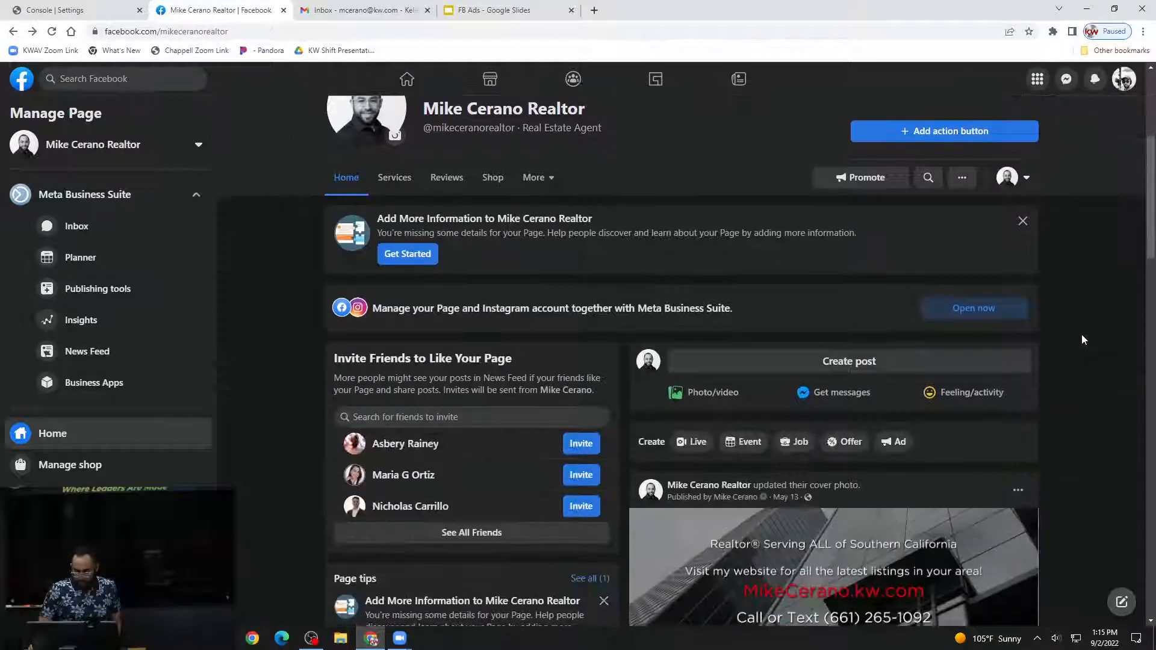
scroll(1081, 330, "up", 5)
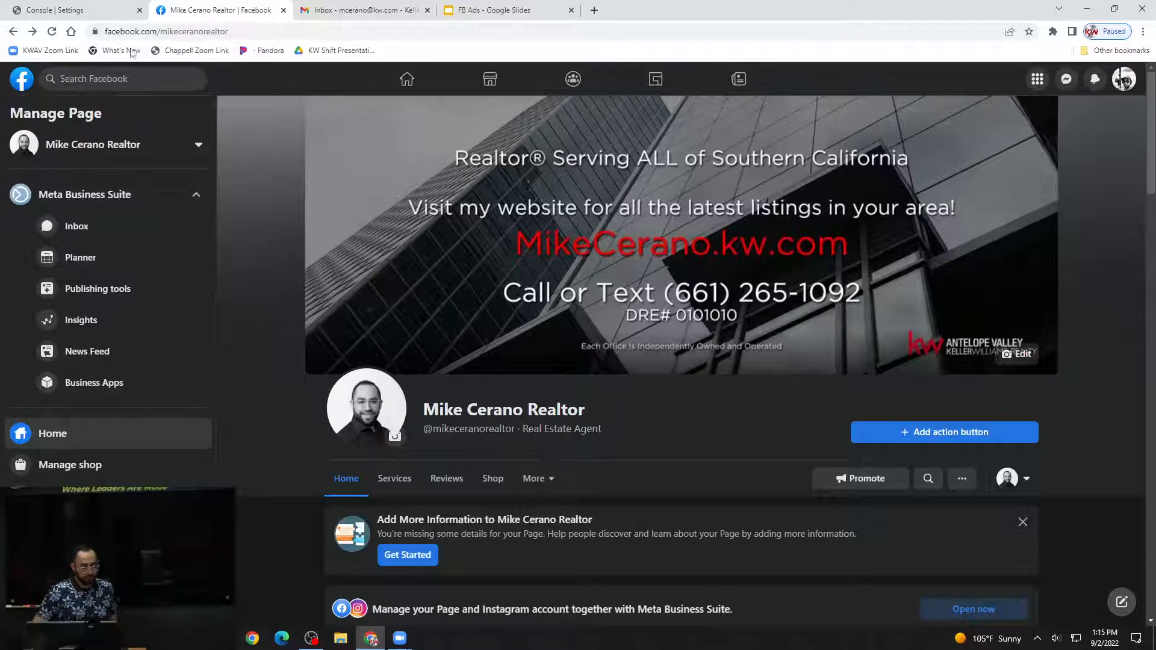
left_click(101, 15)
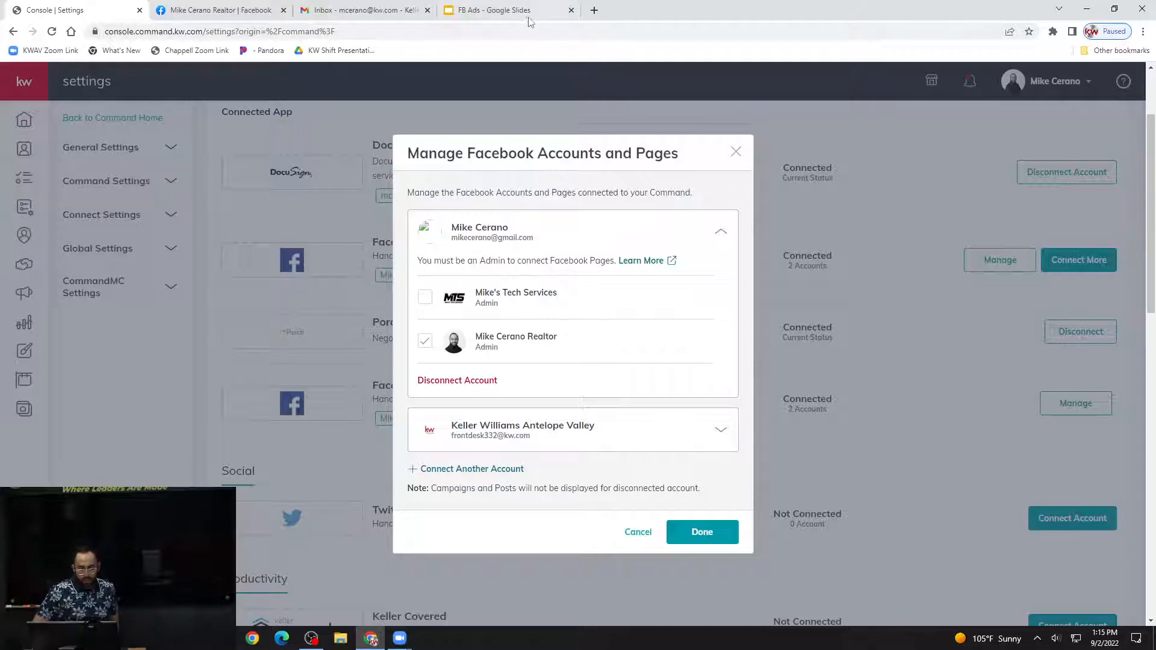
Switch to the FB Ads presentation and show the "Connect FB Account & Terms" and "Link FB Business Page" slides.
mouse_move(526, 18)
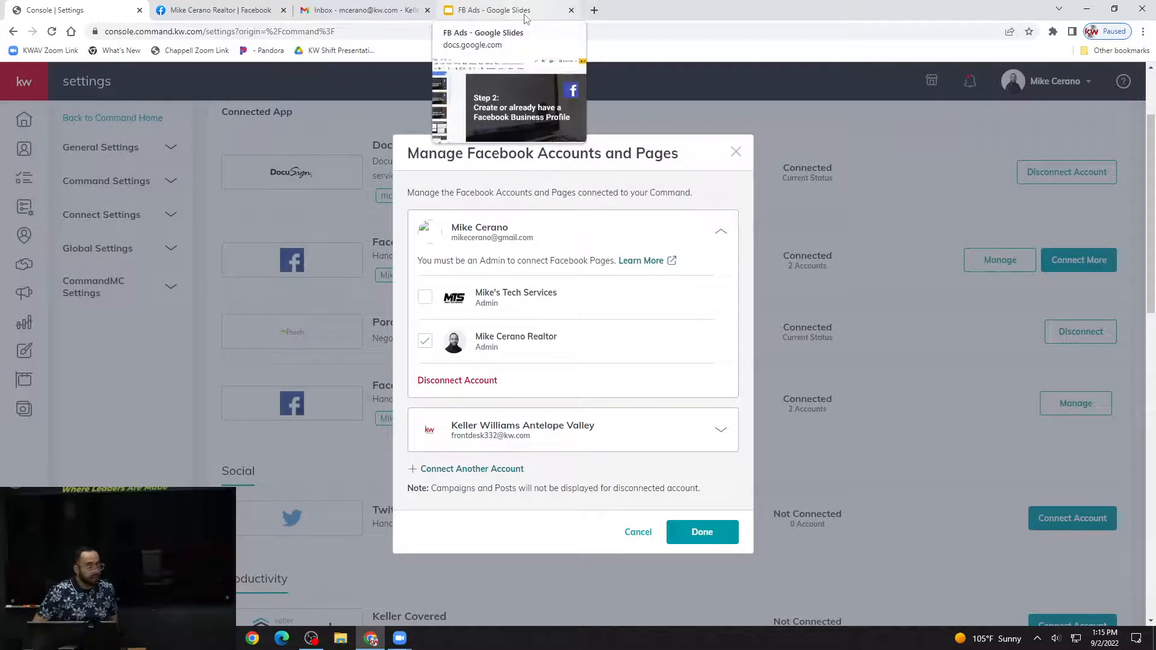
left_click(505, 15)
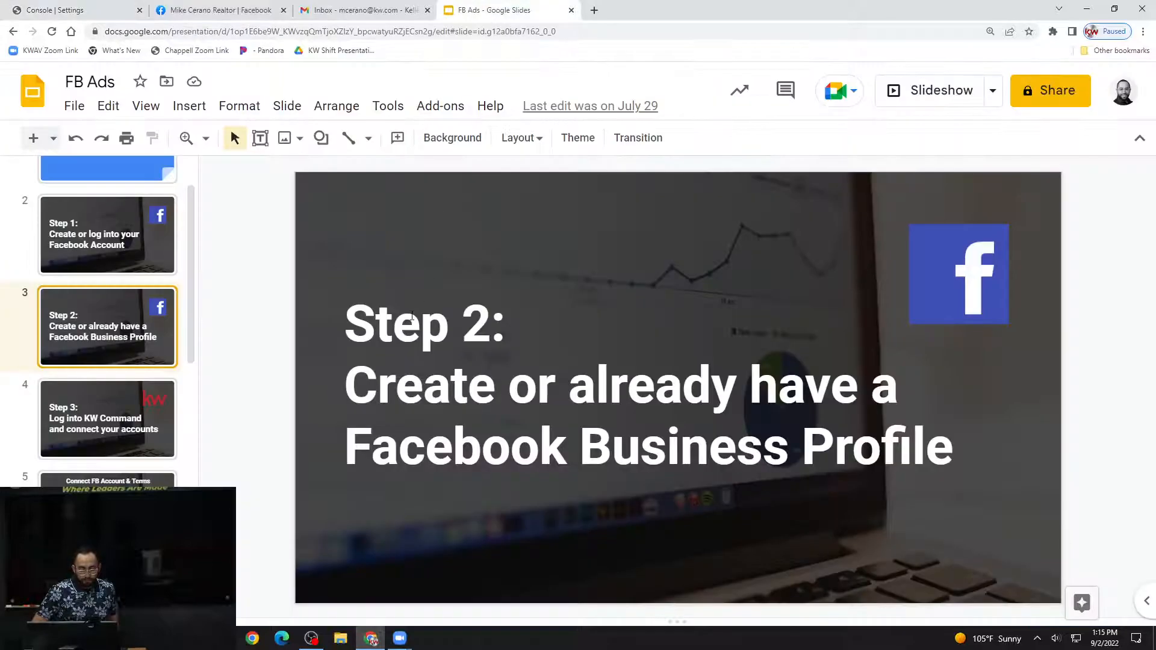
left_click(123, 530)
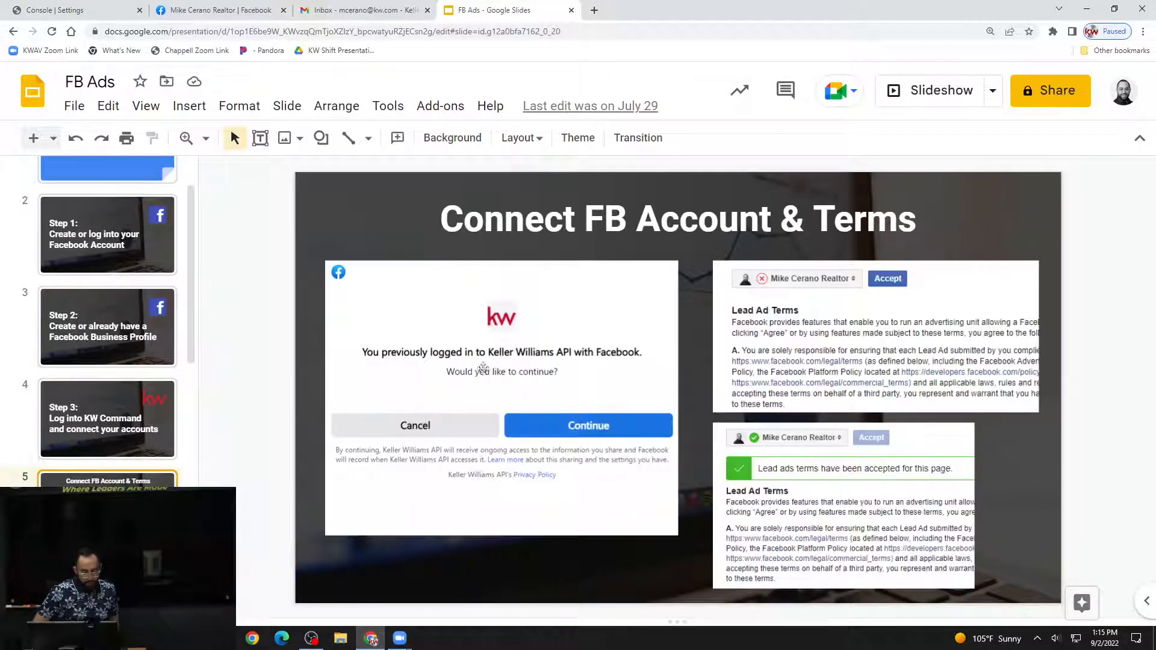
scroll(325, 411, "down", 1)
scroll(291, 426, "up", 1)
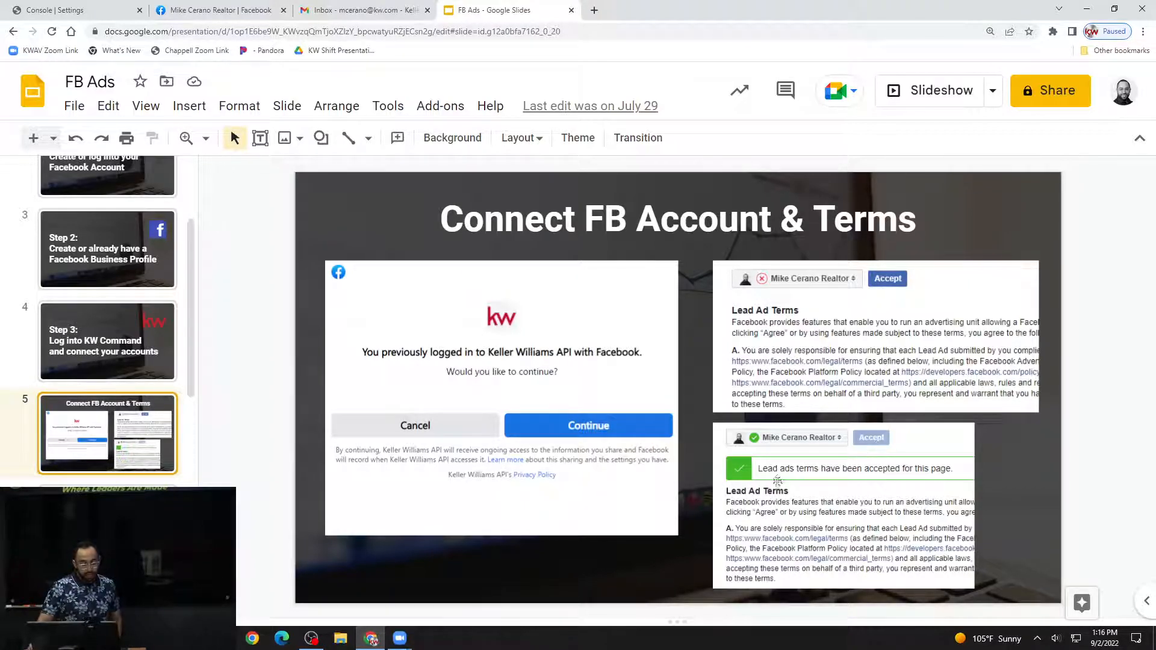
key("Down")
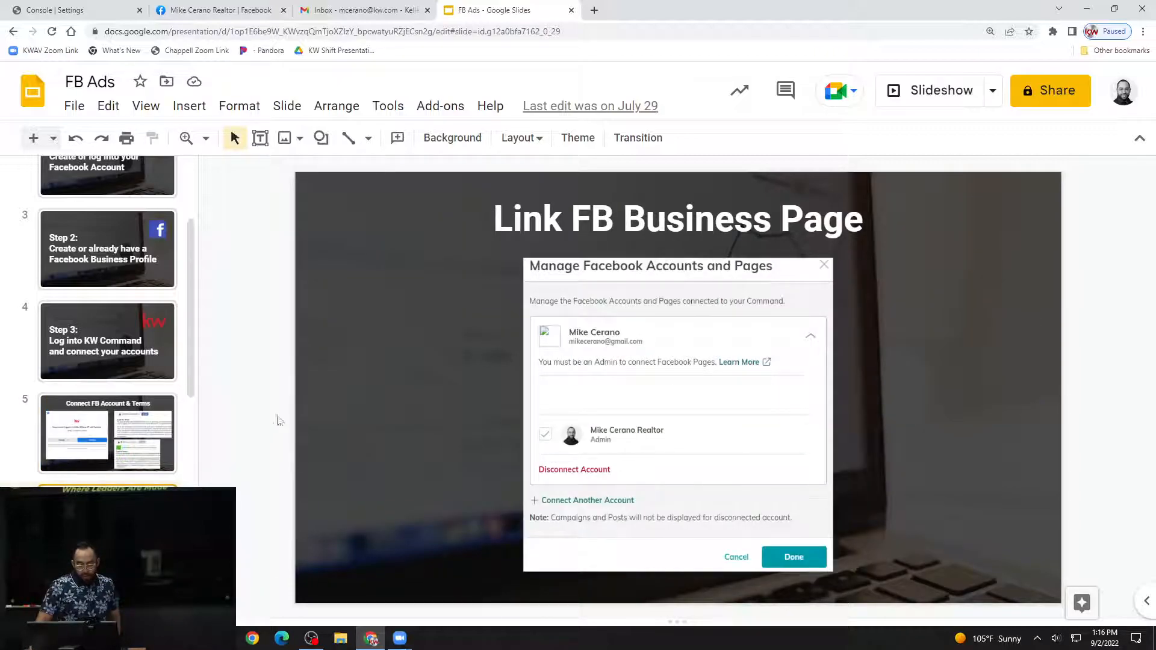
Return to the Command settings, check the pages under the Keller Williams Antelope Valley account, and close the Facebook accounts dialog.
left_click(127, 10)
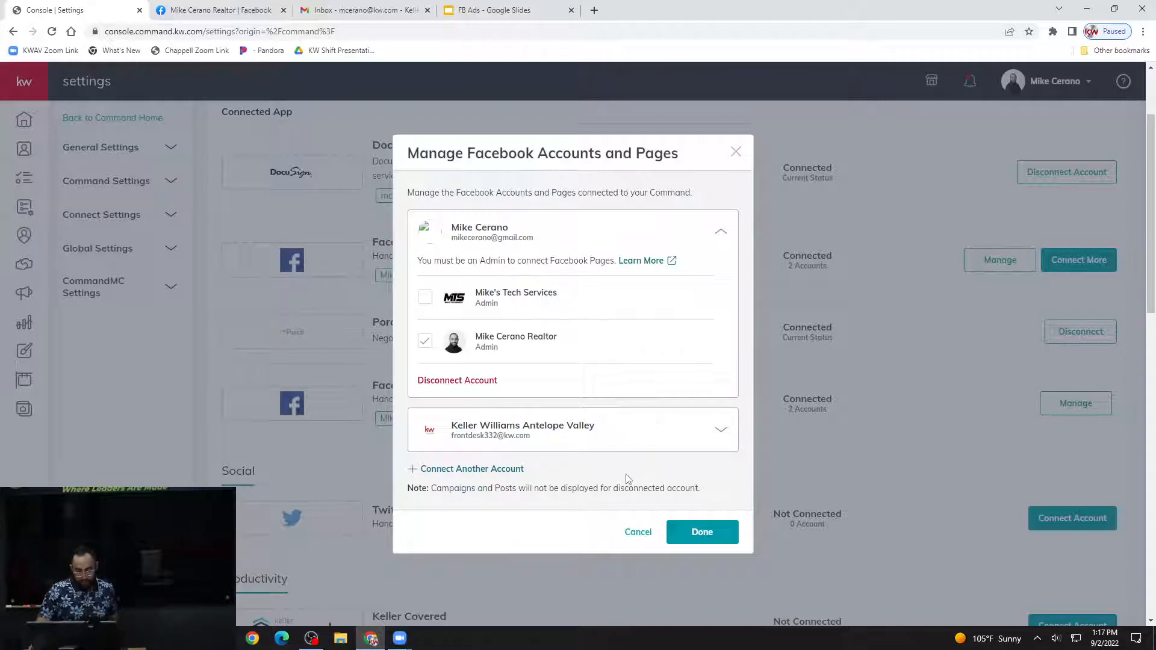
scroll(627, 475, "down", 1)
scroll(627, 475, "up", 1)
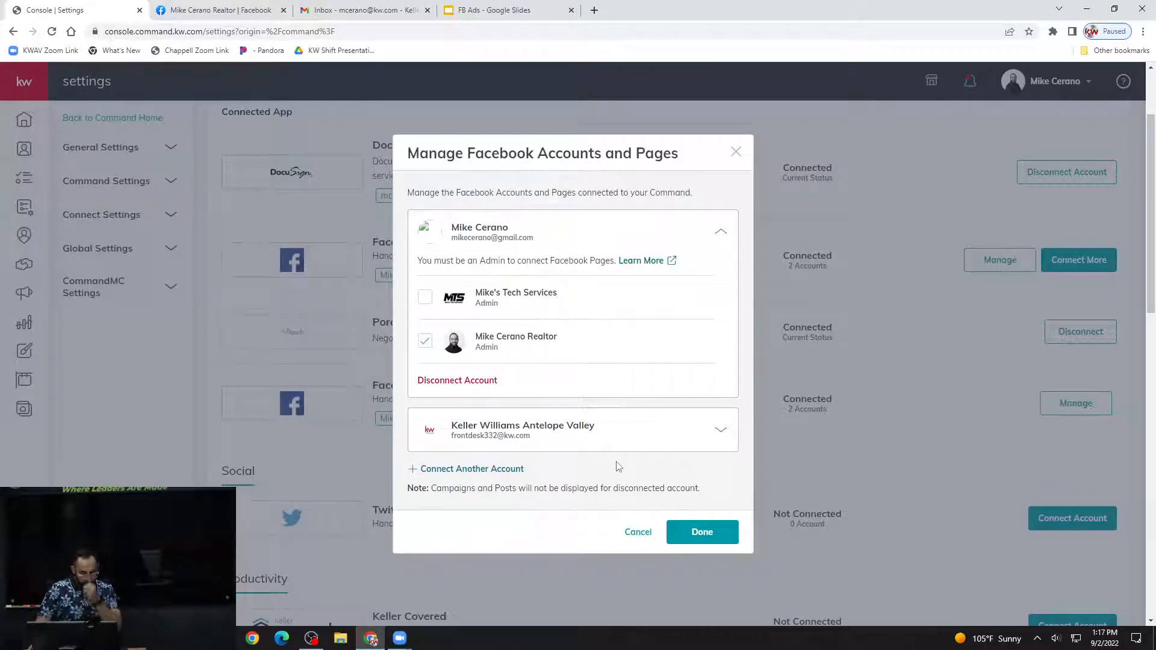
left_click(503, 471)
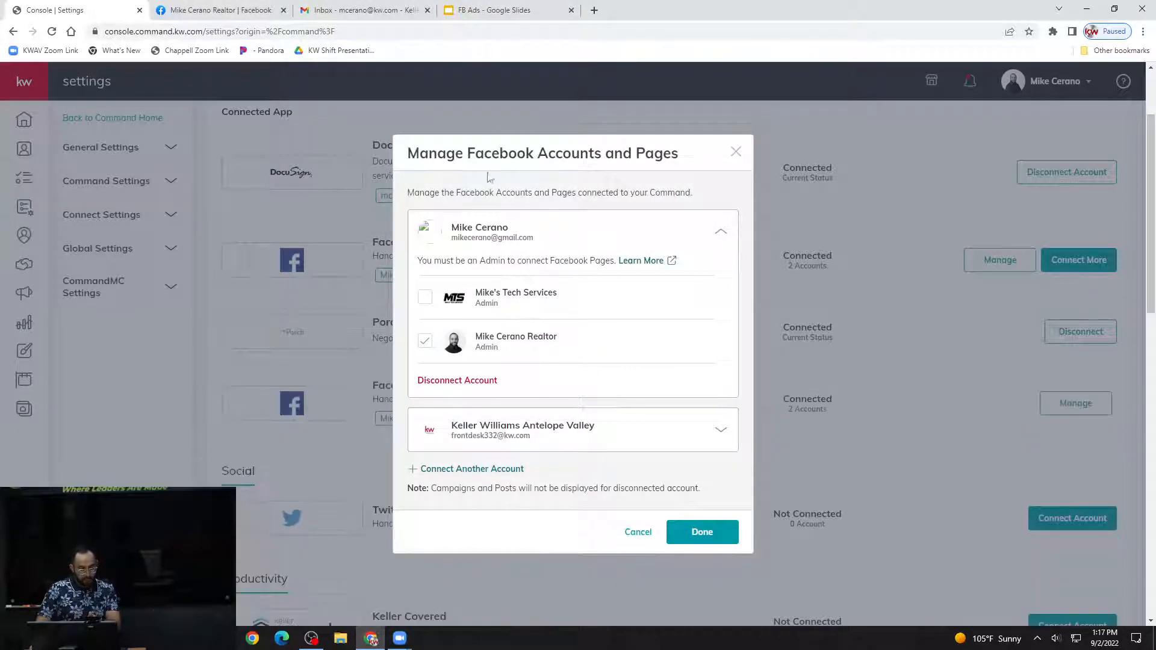
left_click(721, 429)
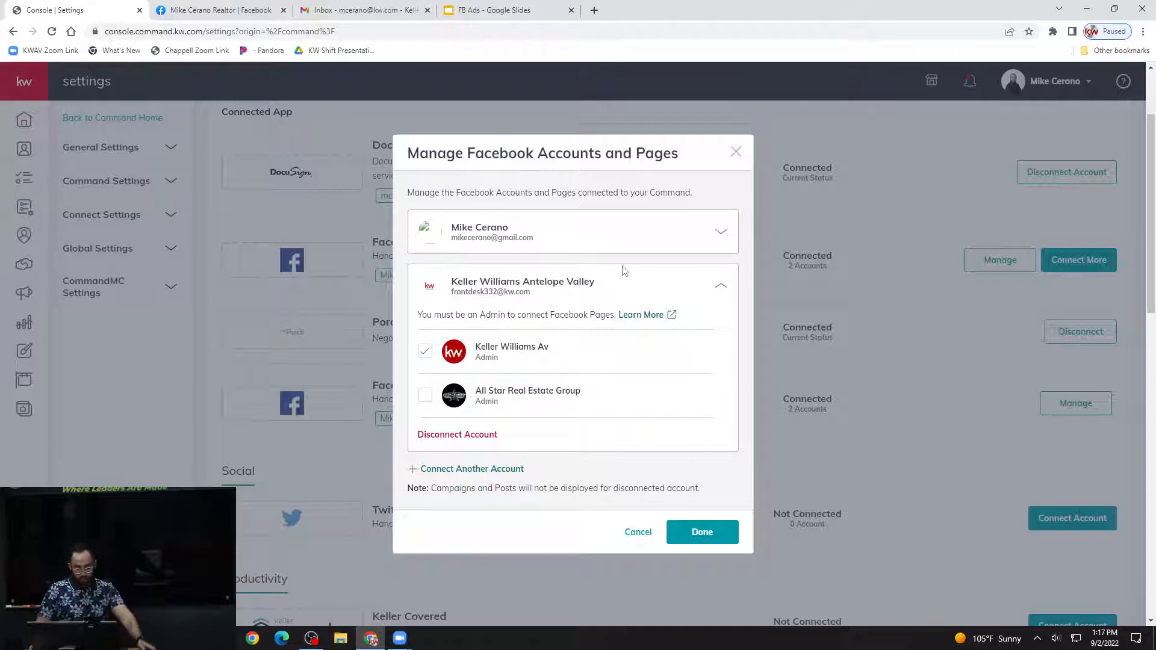
left_click(722, 286)
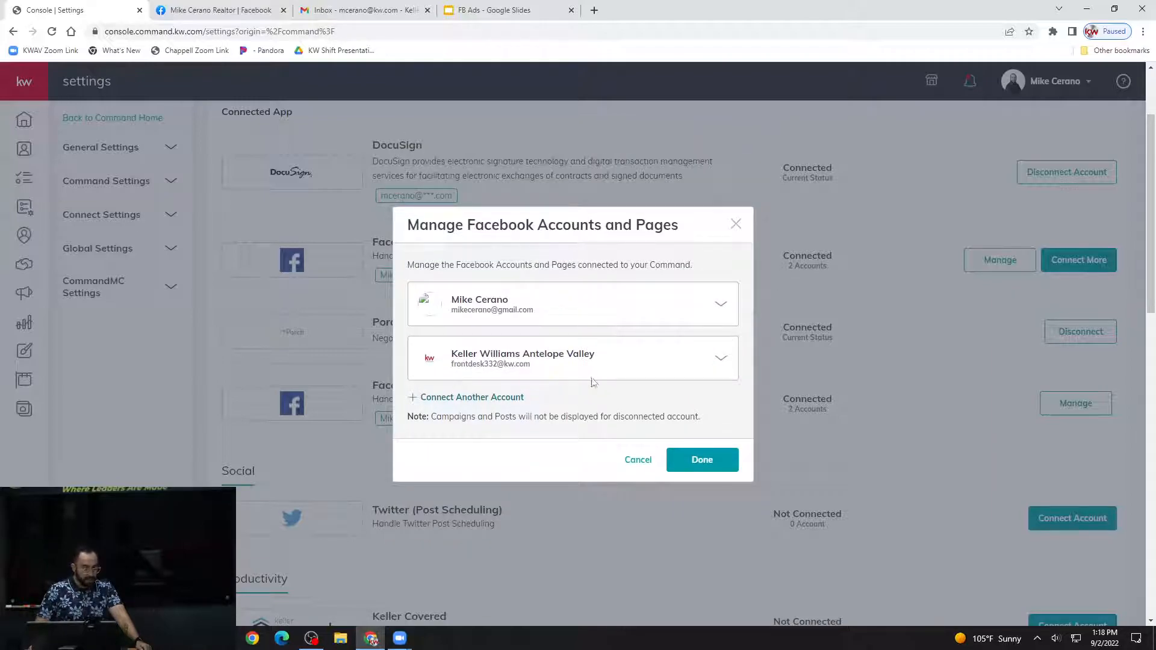
left_click(736, 225)
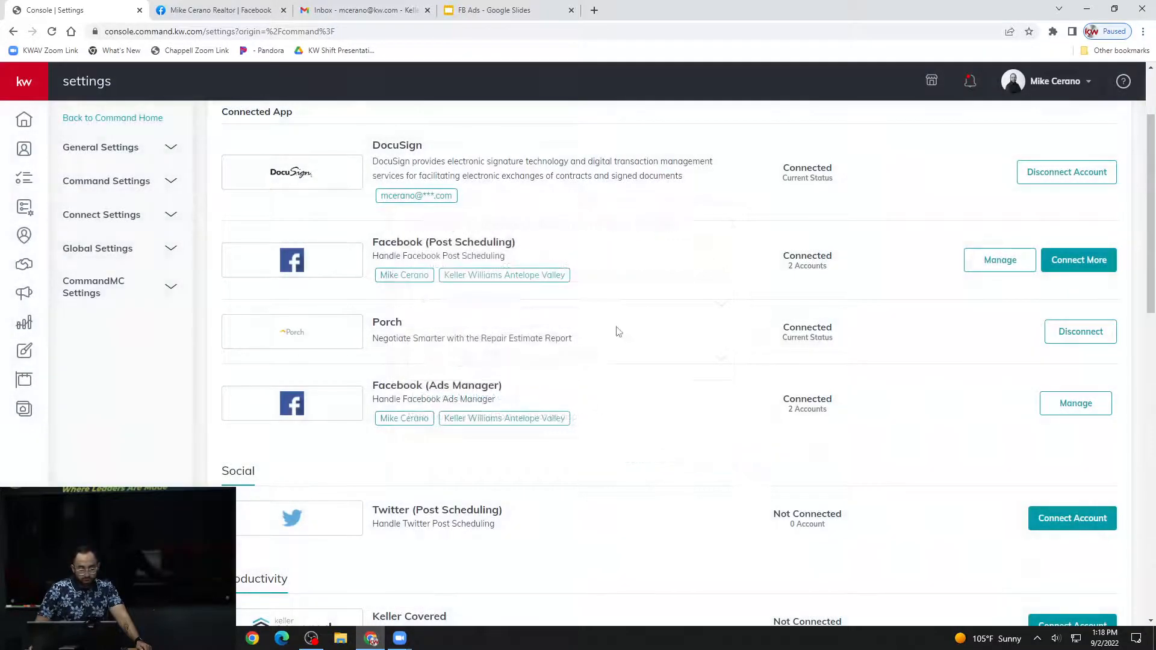
Look over the connected applications and the other social, productivity and marketing integrations available in the Command settings.
left_click_drag(785, 260, 824, 259)
left_click(831, 259)
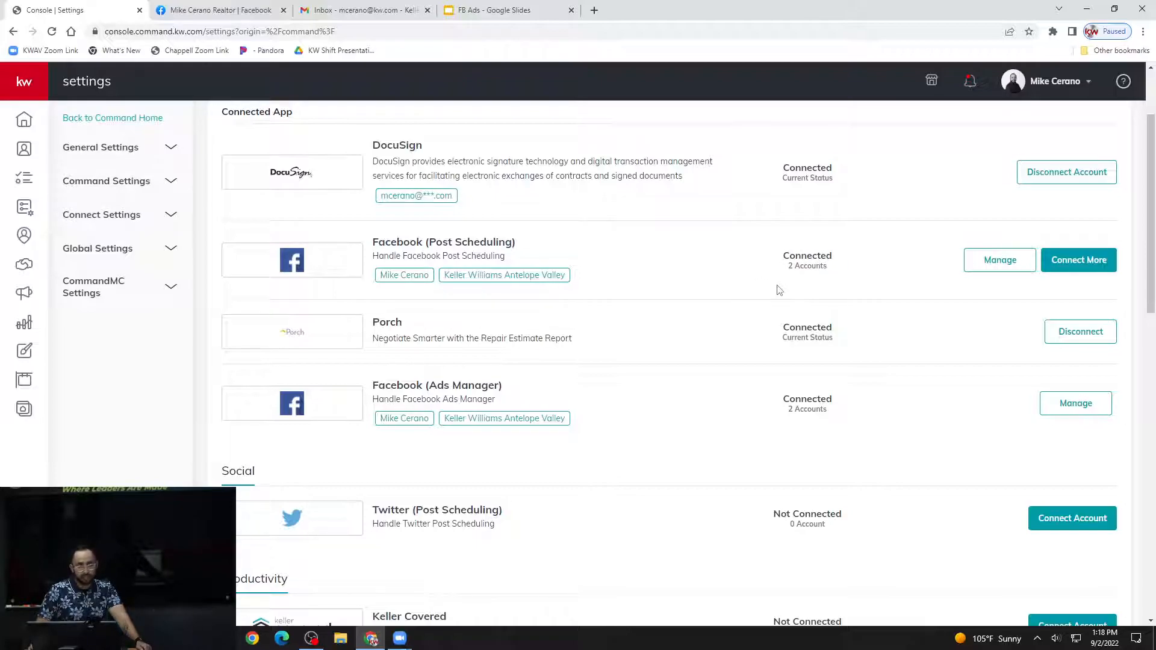
scroll(649, 265, "up", 1)
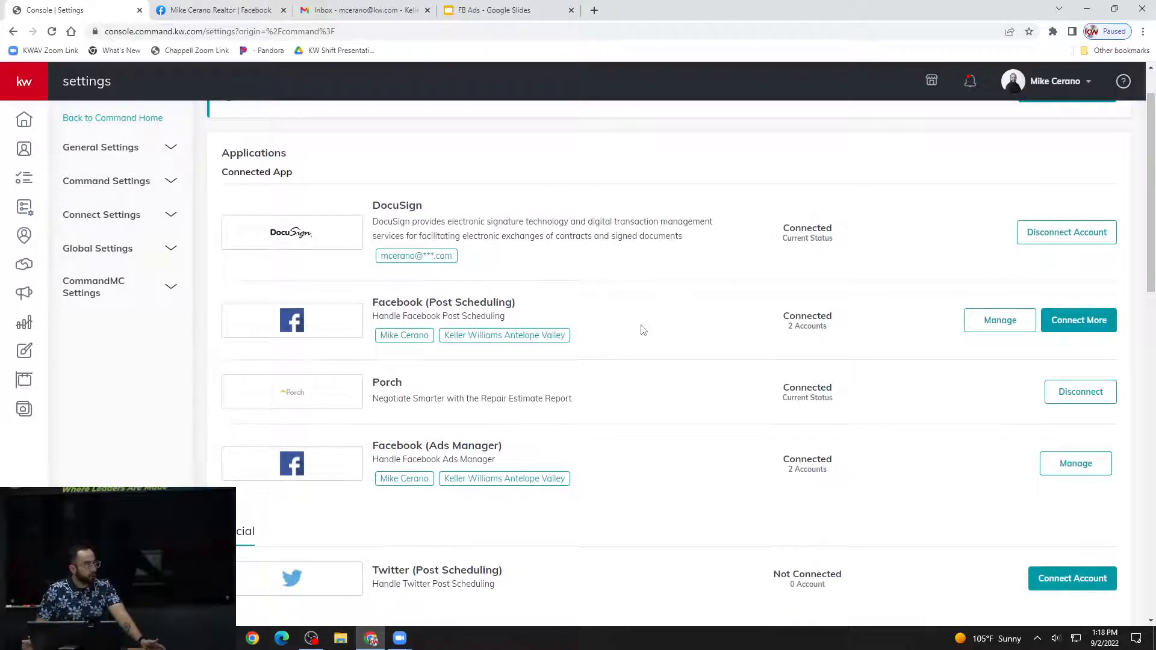
scroll(644, 330, "down", 1)
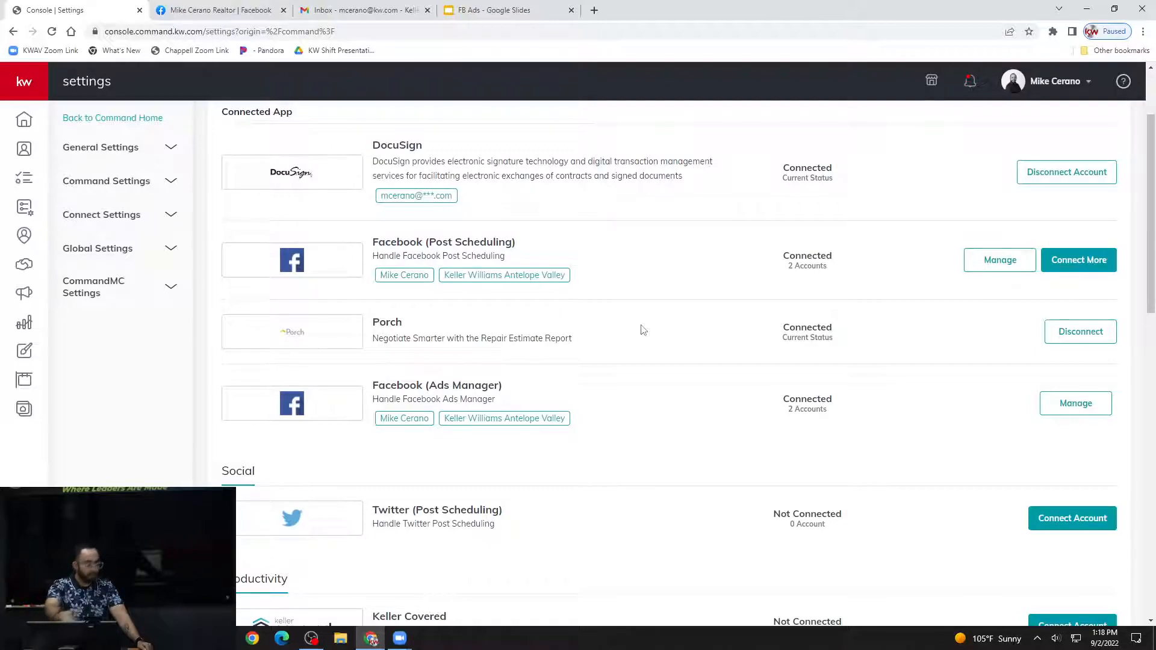
scroll(643, 329, "down", 6)
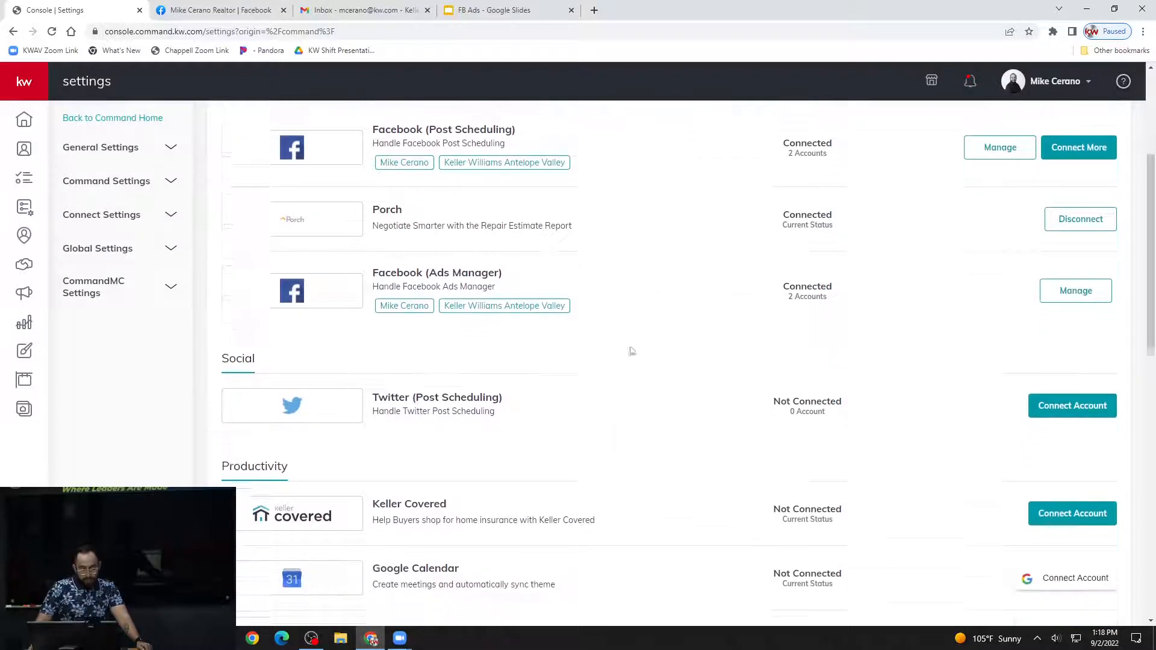
scroll(627, 365, "down", 2)
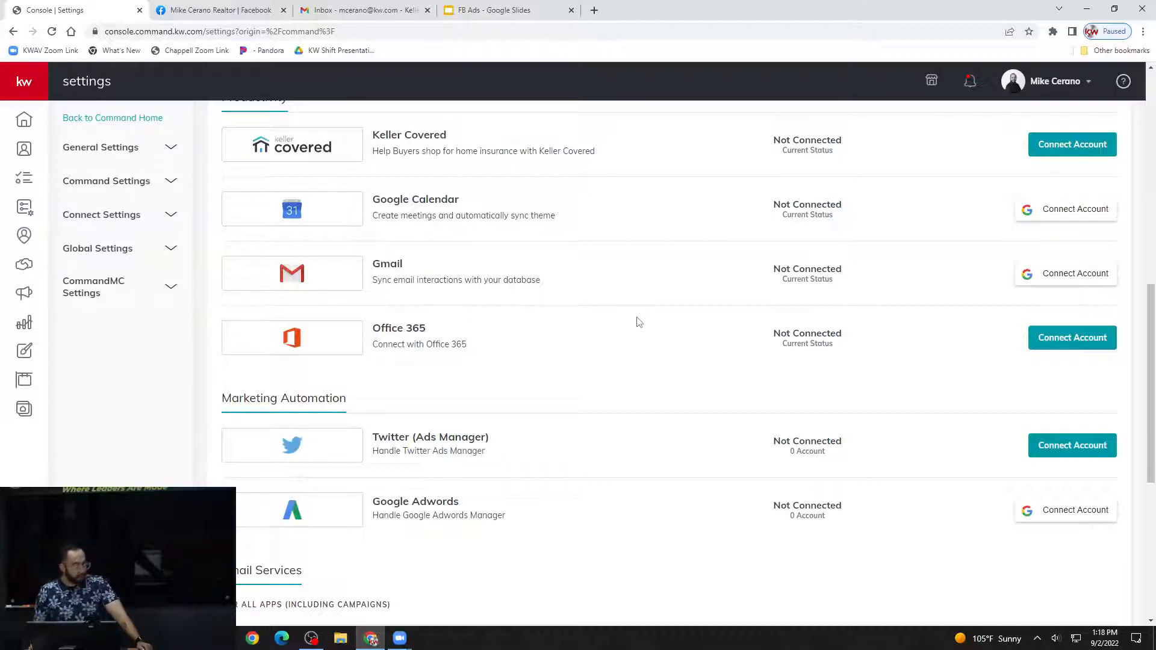
scroll(639, 323, "down", 1)
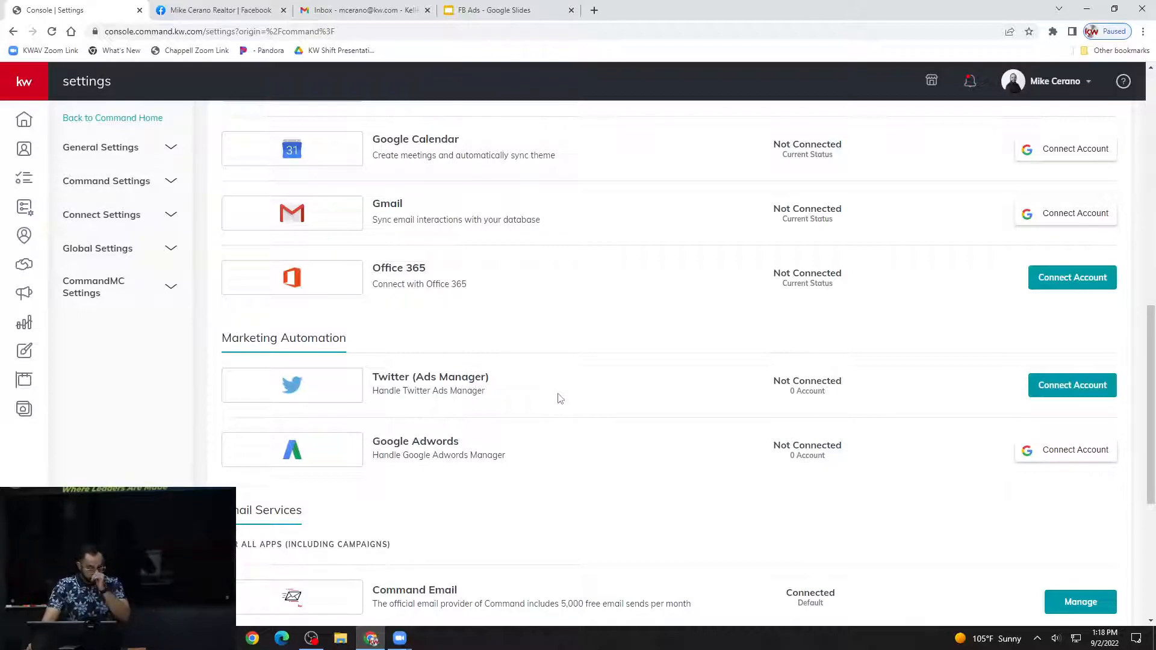
scroll(560, 398, "up", 10)
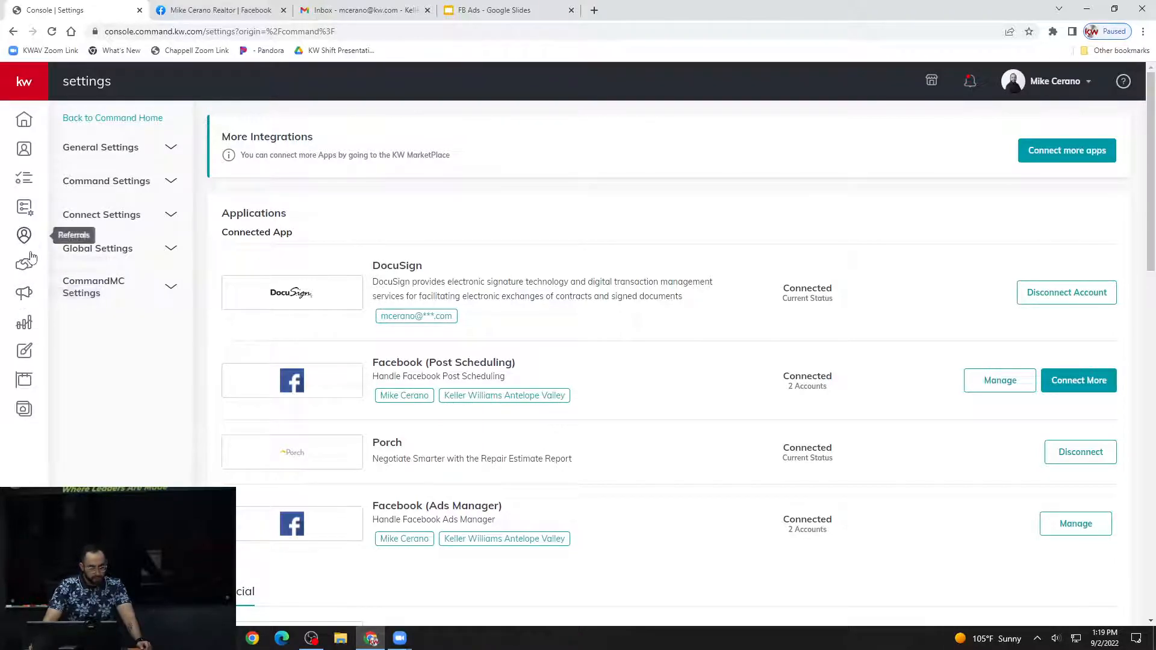
Open the Campaigns dashboard and review its performance, connected accounts, quick posts, and tips and training sections.
left_click(35, 299)
left_click(27, 294)
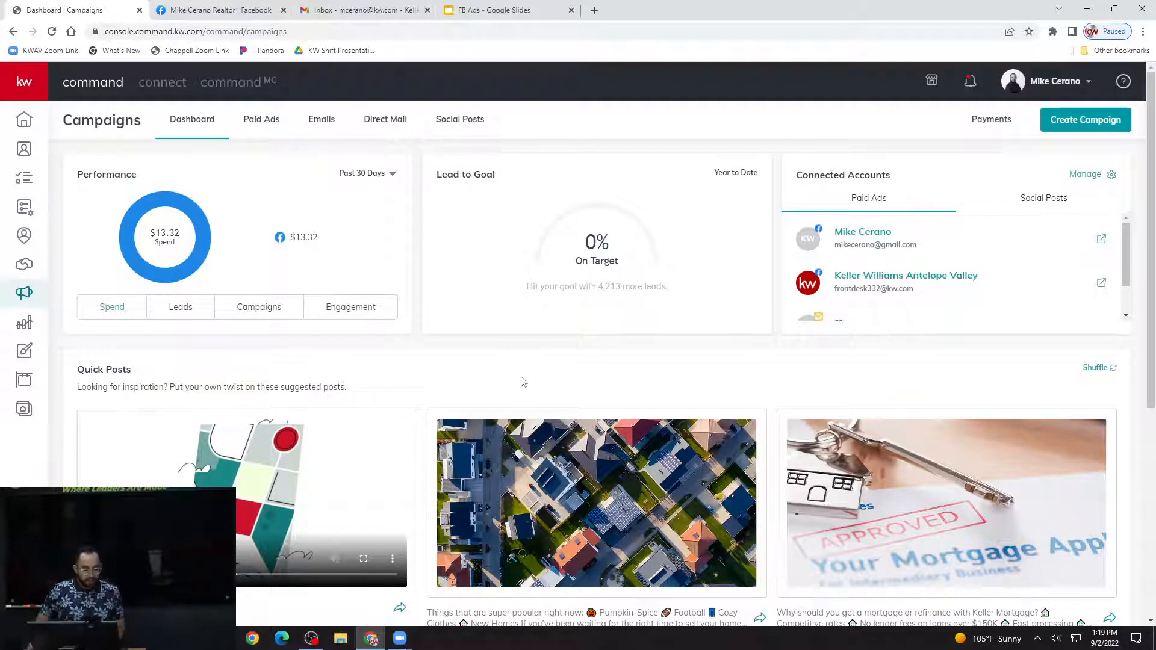
mouse_move(193, 201)
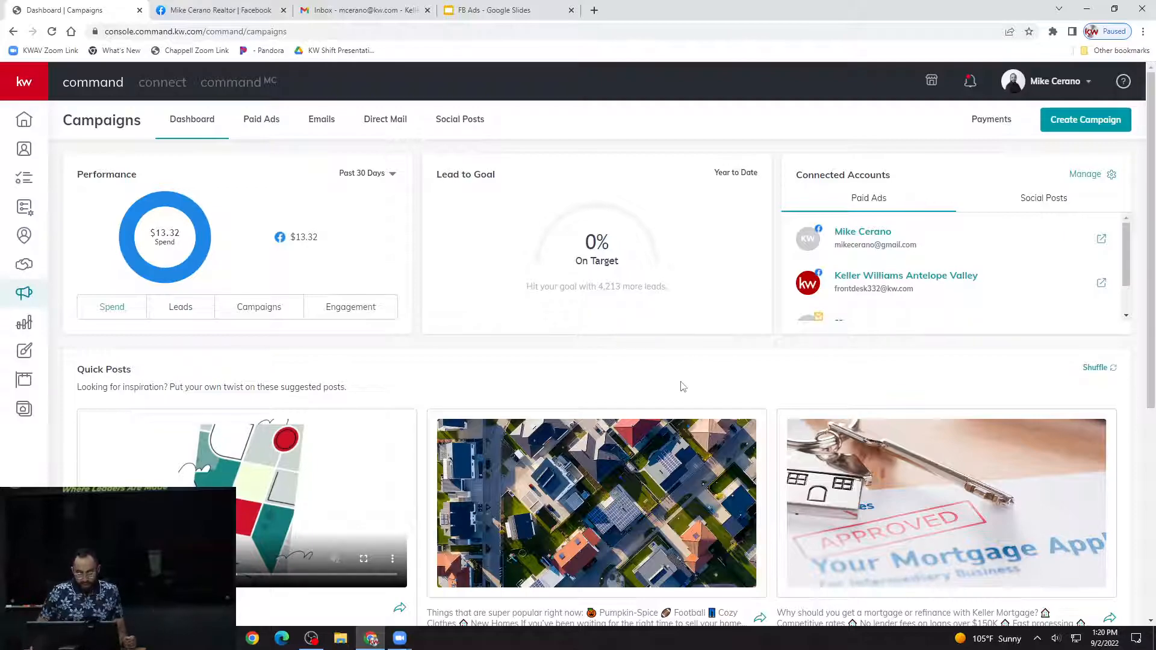
scroll(684, 387, "down", 3)
scroll(687, 384, "up", 1)
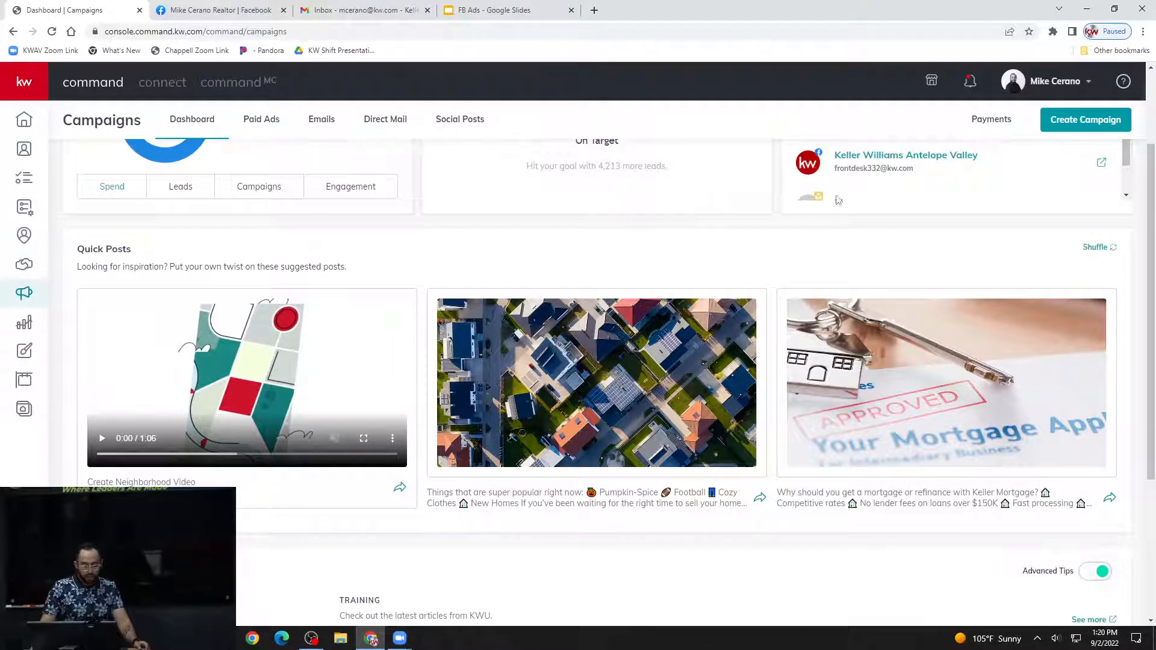
scroll(818, 237, "down", 1)
scroll(816, 235, "down", 3)
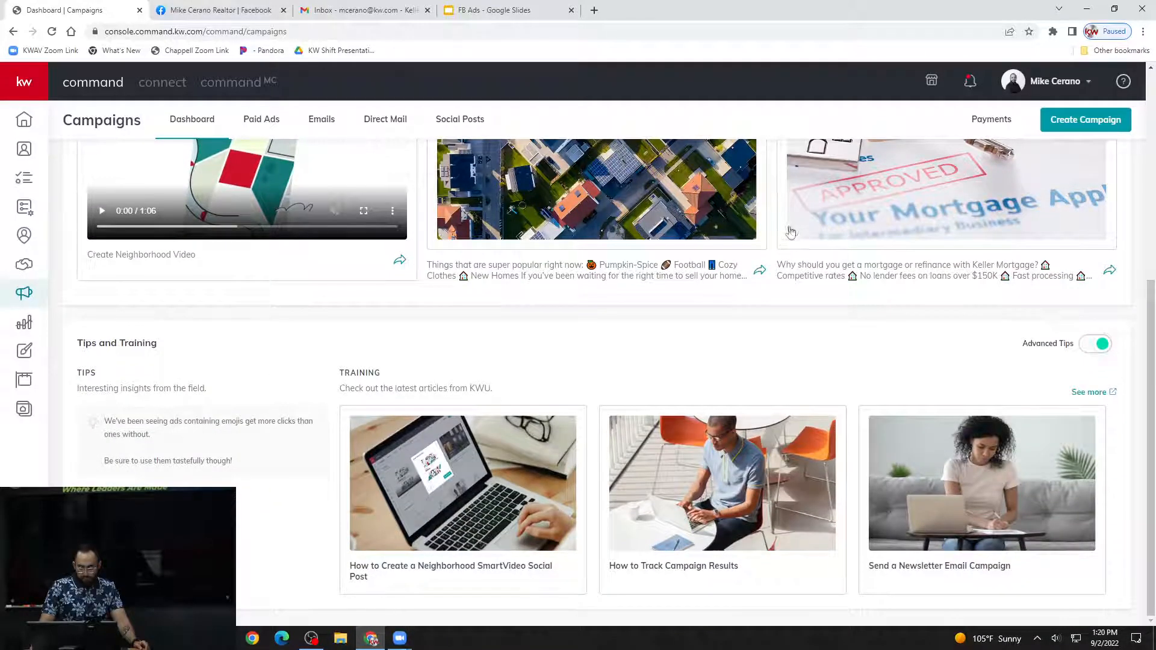
scroll(783, 240, "up", 2)
scroll(776, 246, "down", 2)
scroll(491, 447, "up", 5)
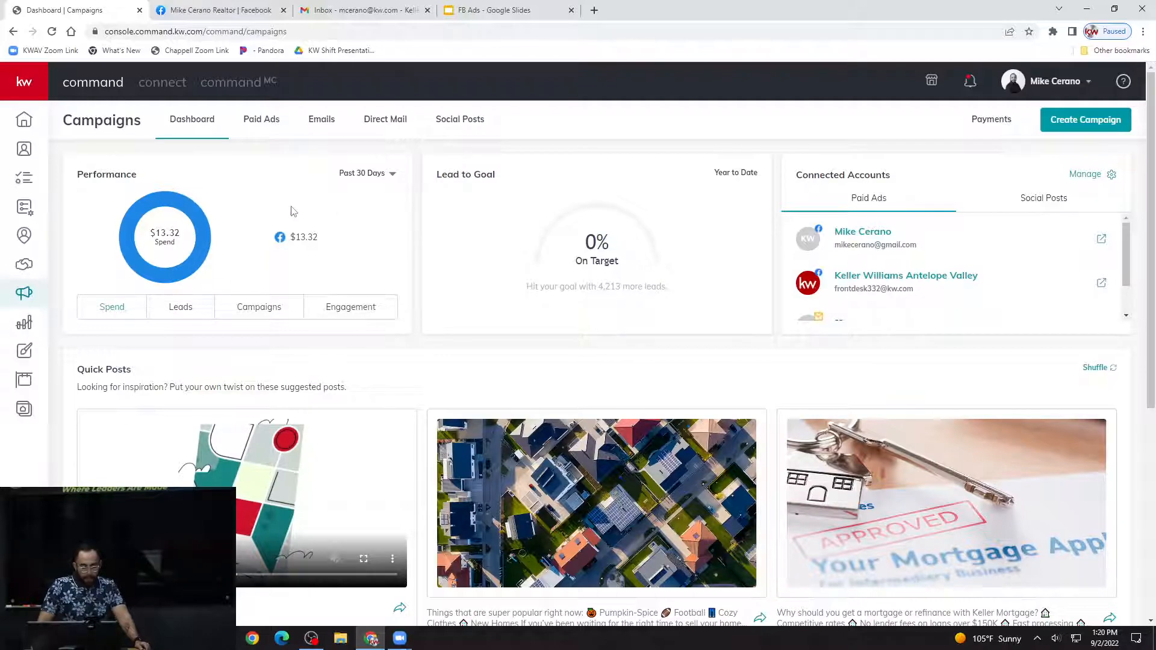
Open the Paid Ads campaigns, preview the Thrive Campaign ad, close the preview and examine the campaign's click figures.
left_click(270, 125)
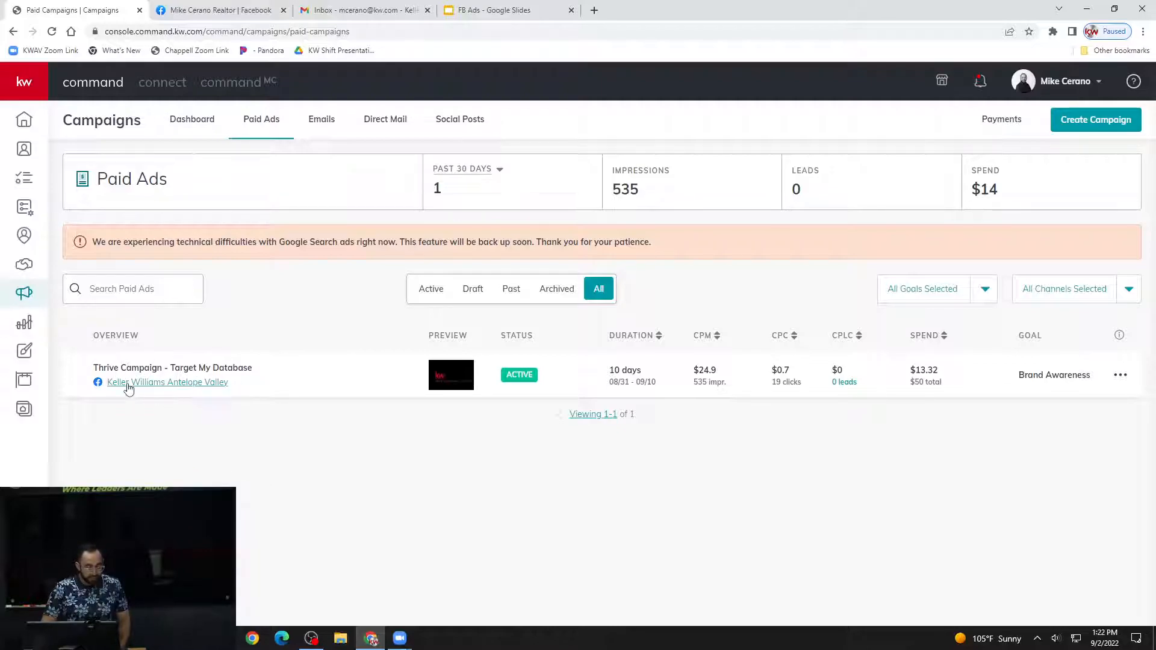
left_click(206, 386)
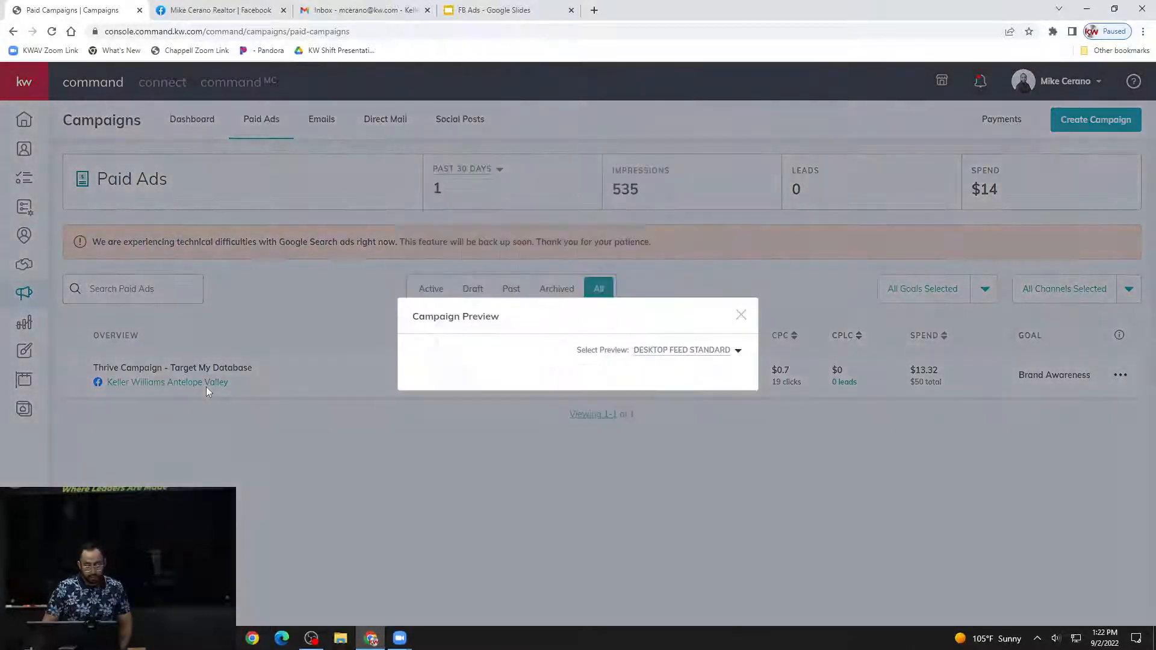
left_click(741, 315)
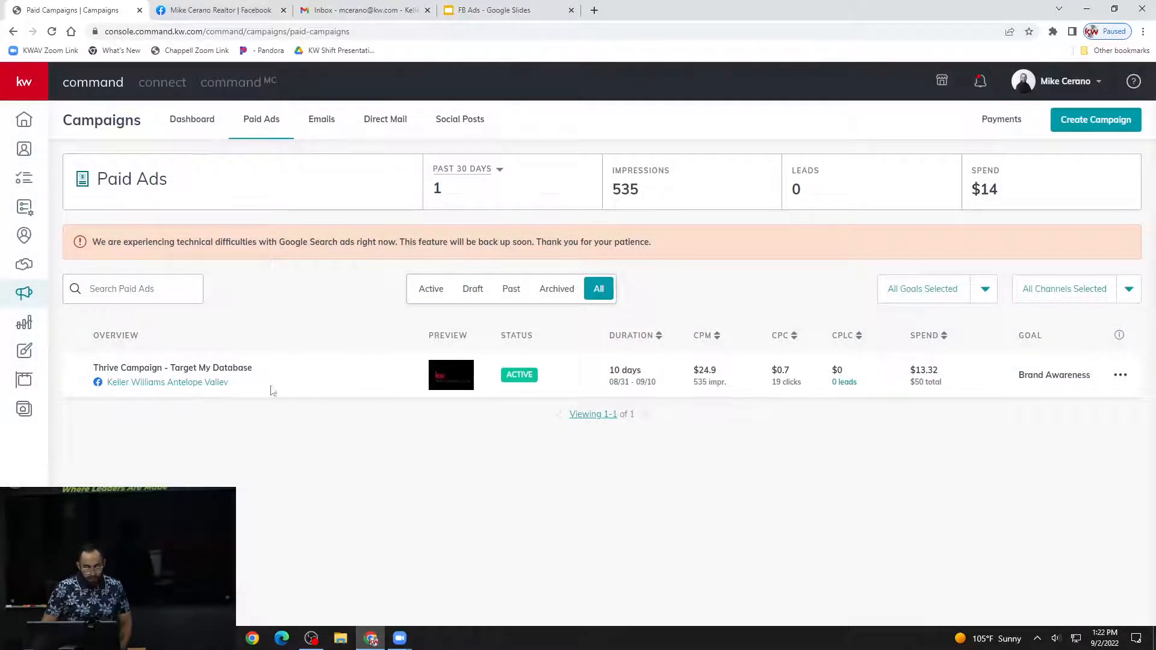
left_click(218, 386)
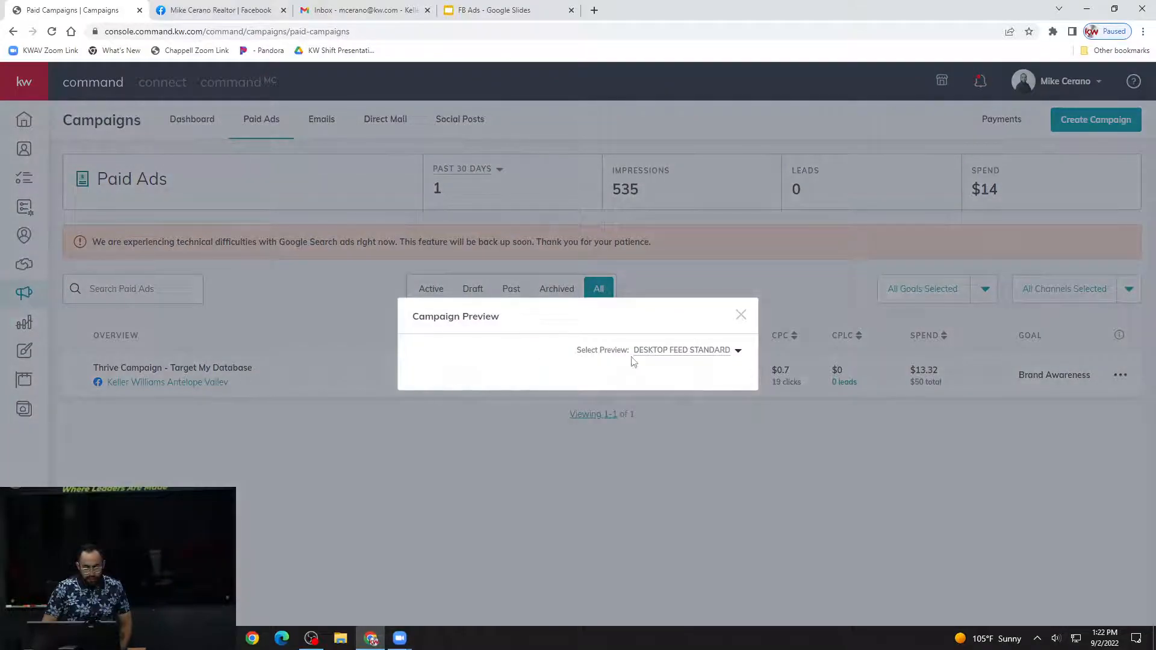
left_click(737, 318)
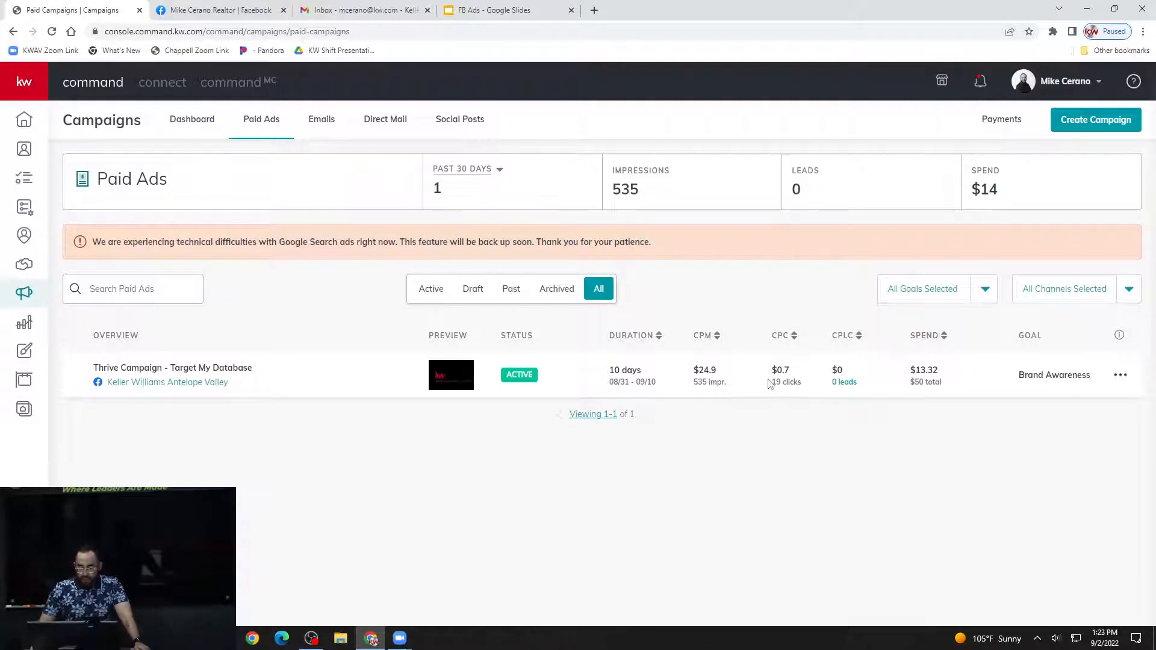
left_click_drag(772, 383, 786, 388)
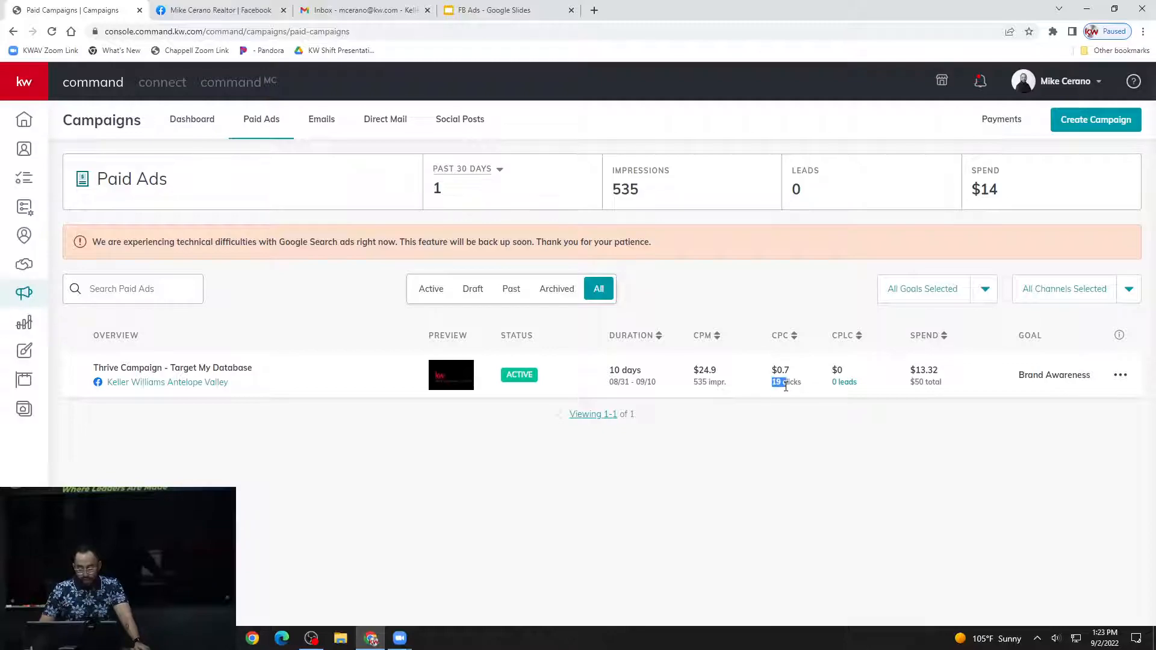
left_click(781, 387)
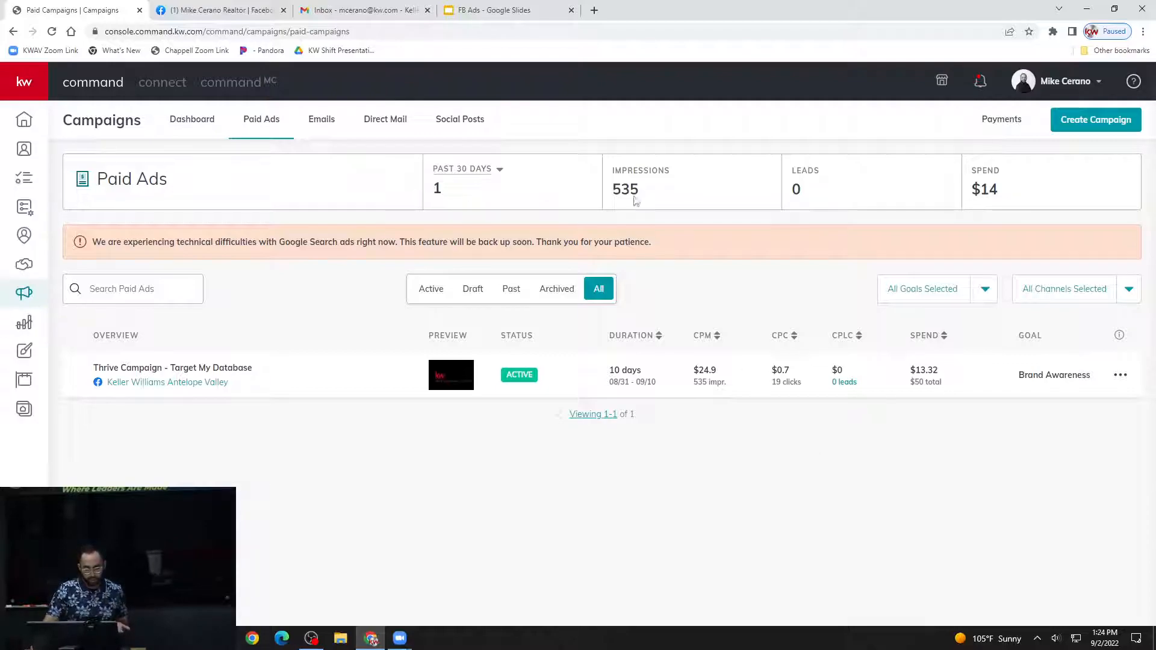
Switch to the FB Ads presentation and look through the slide thumbnails on landing pages, Command Designs, ad examples and services.
left_click(524, 18)
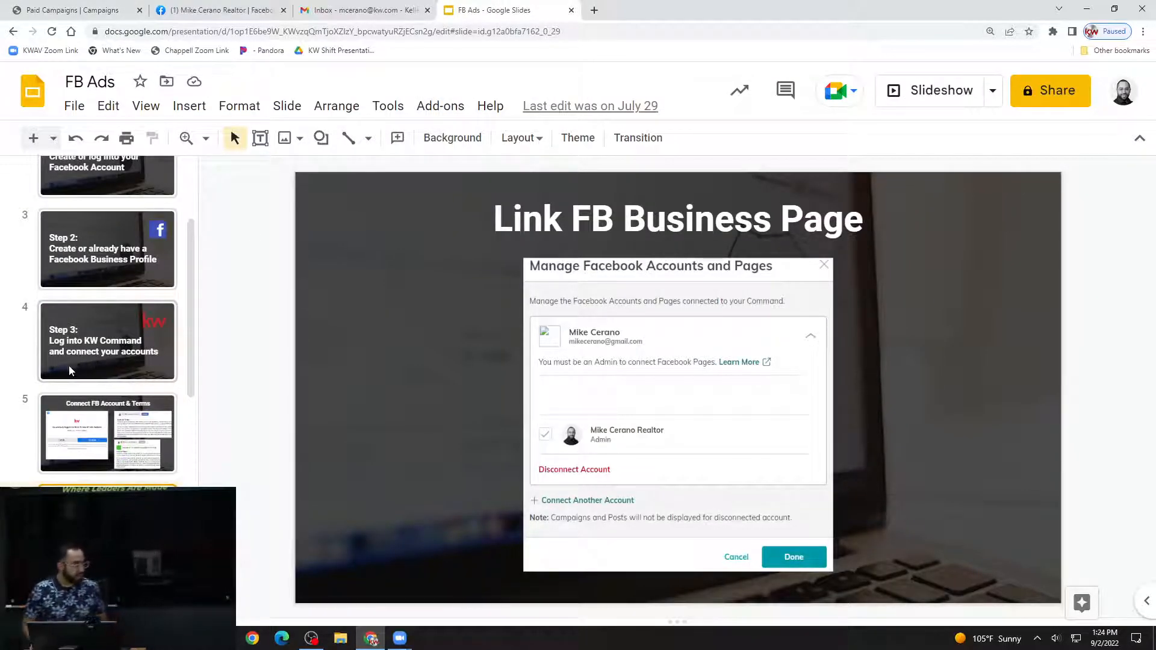
scroll(60, 380, "down", 3)
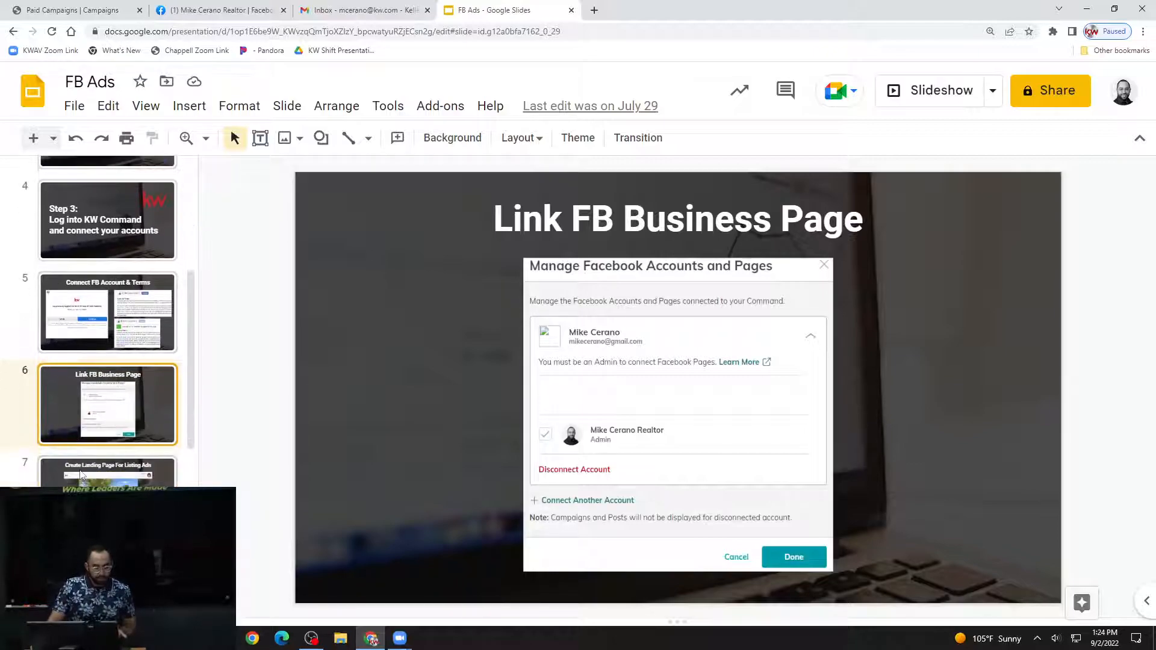
scroll(106, 434, "down", 4)
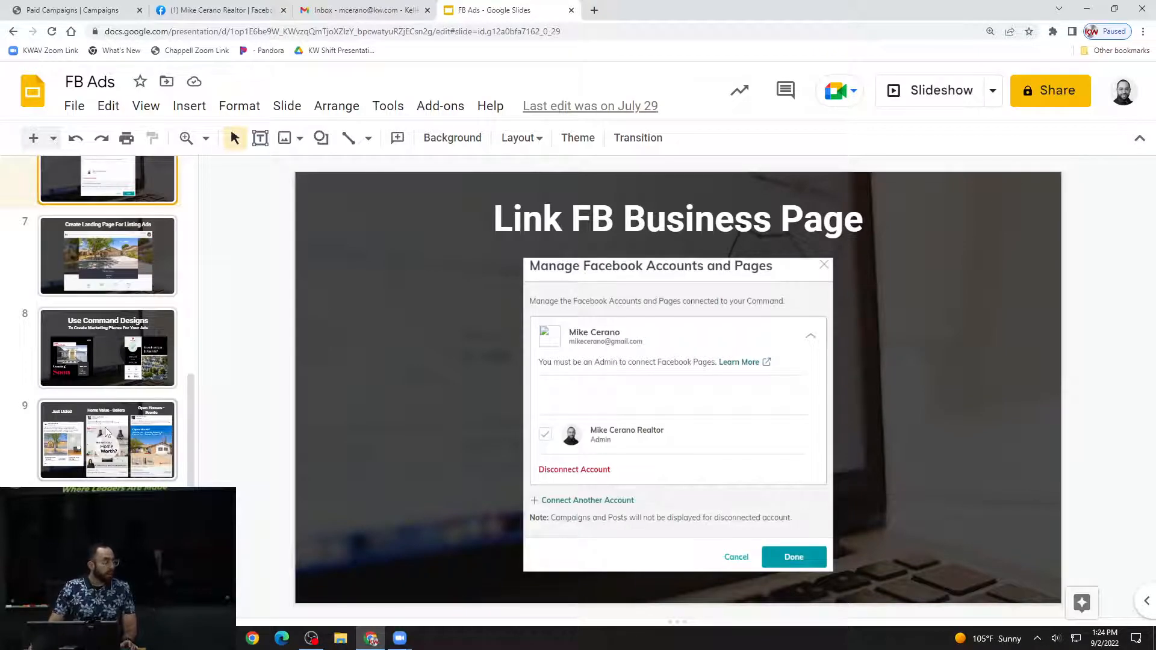
scroll(121, 425, "down", 3)
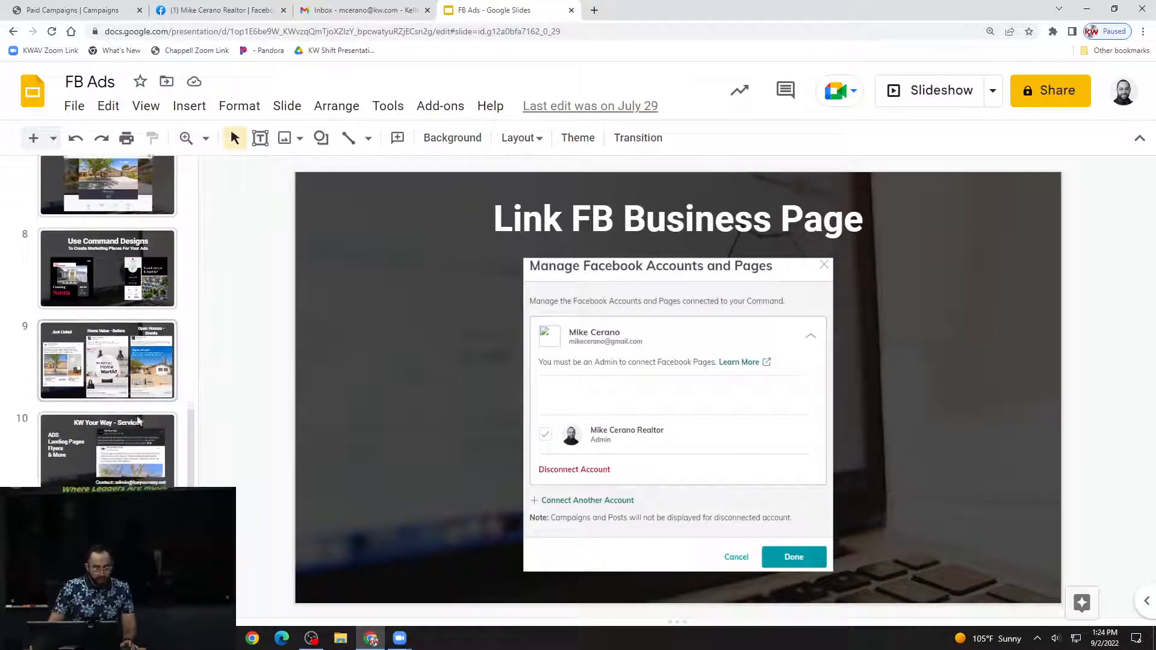
scroll(138, 420, "up", 2)
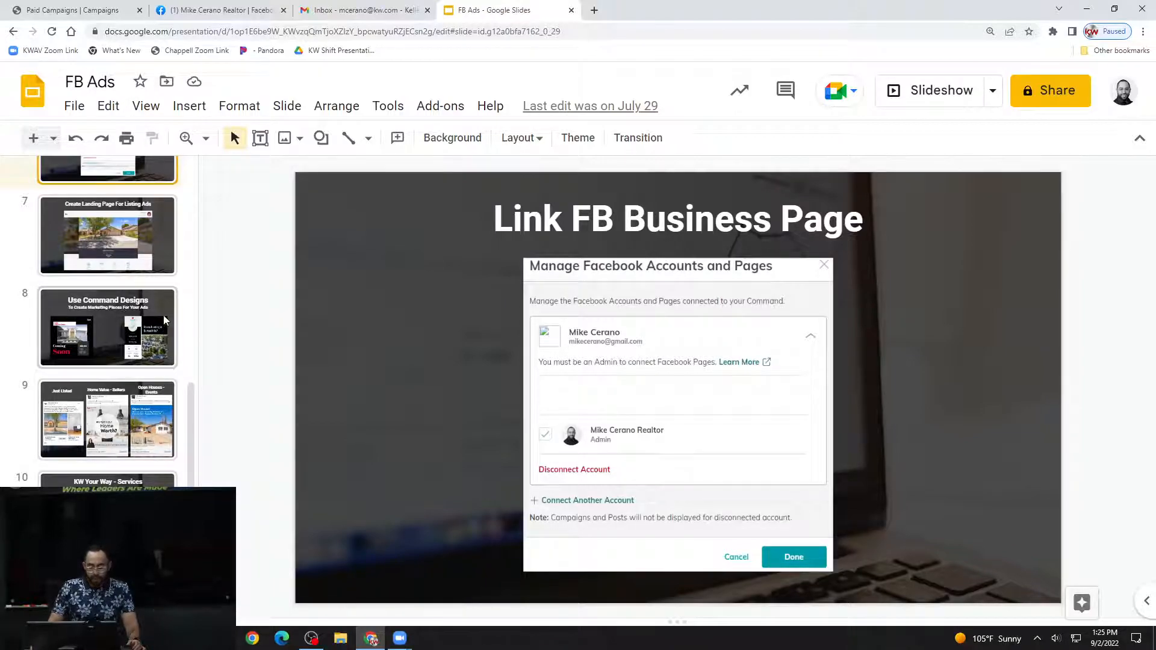
Return to Command, open the Consumer landing pages list and view the landing page created on August 22, 2022.
left_click(98, 11)
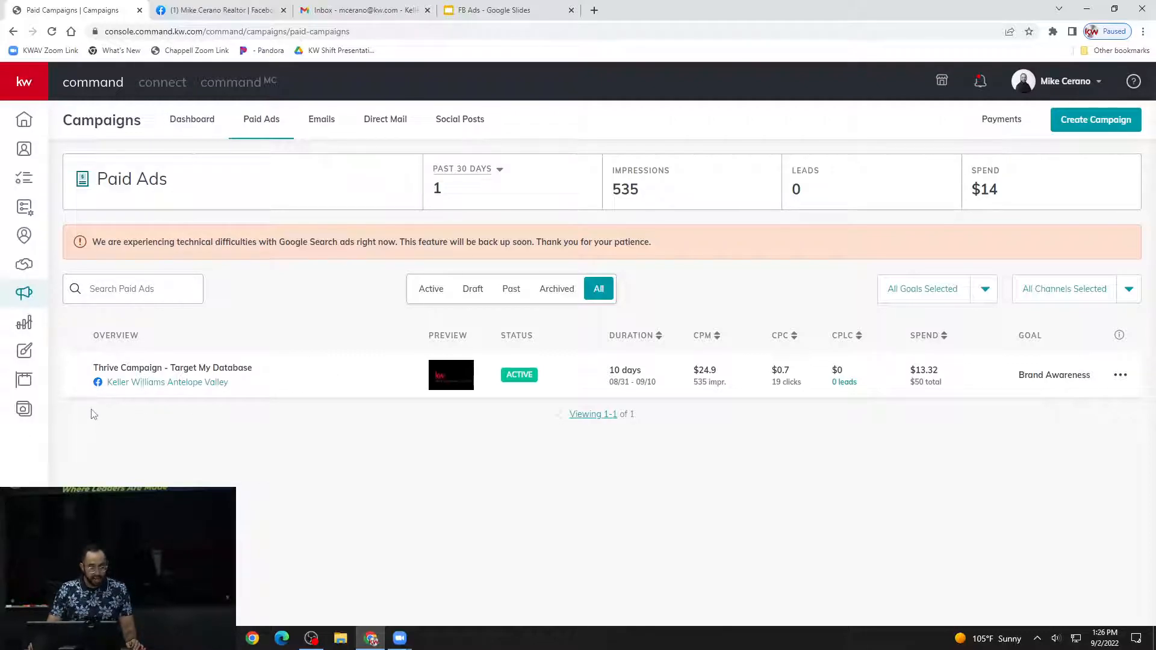
left_click(24, 409)
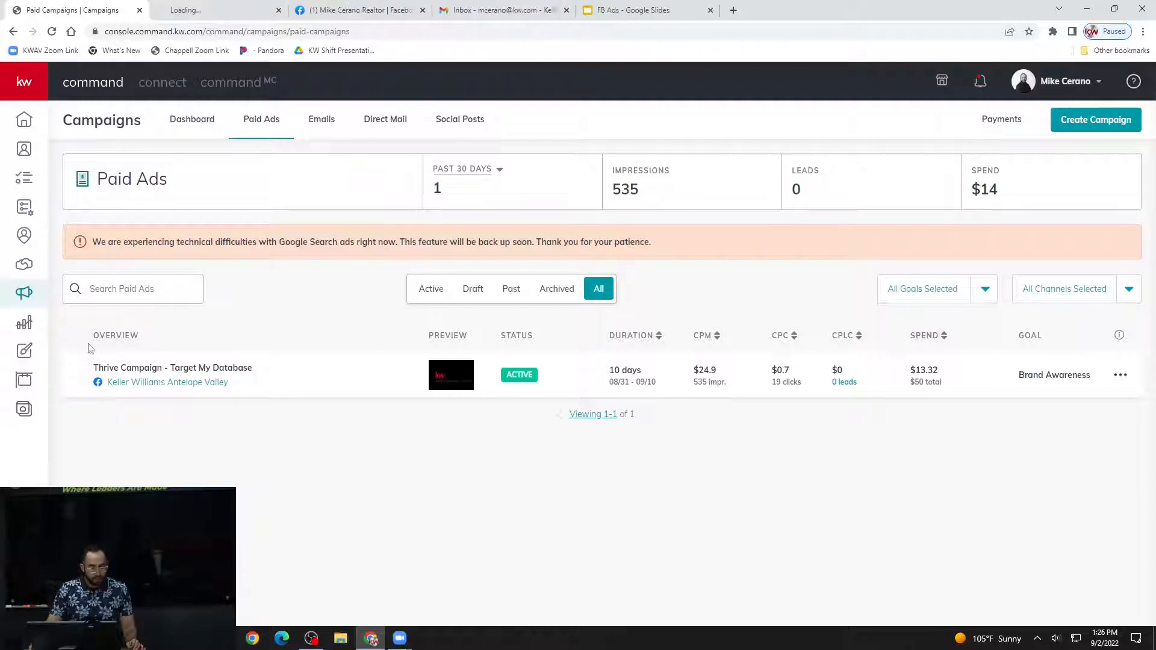
left_click(233, 10)
left_click(280, 119)
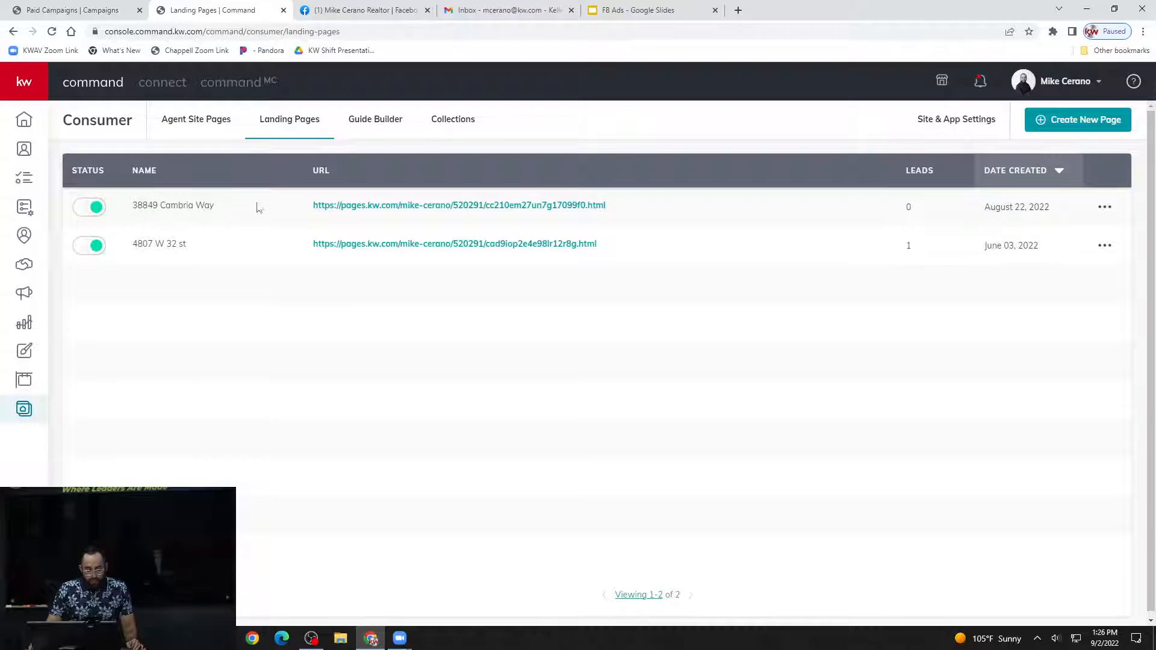
left_click(366, 206)
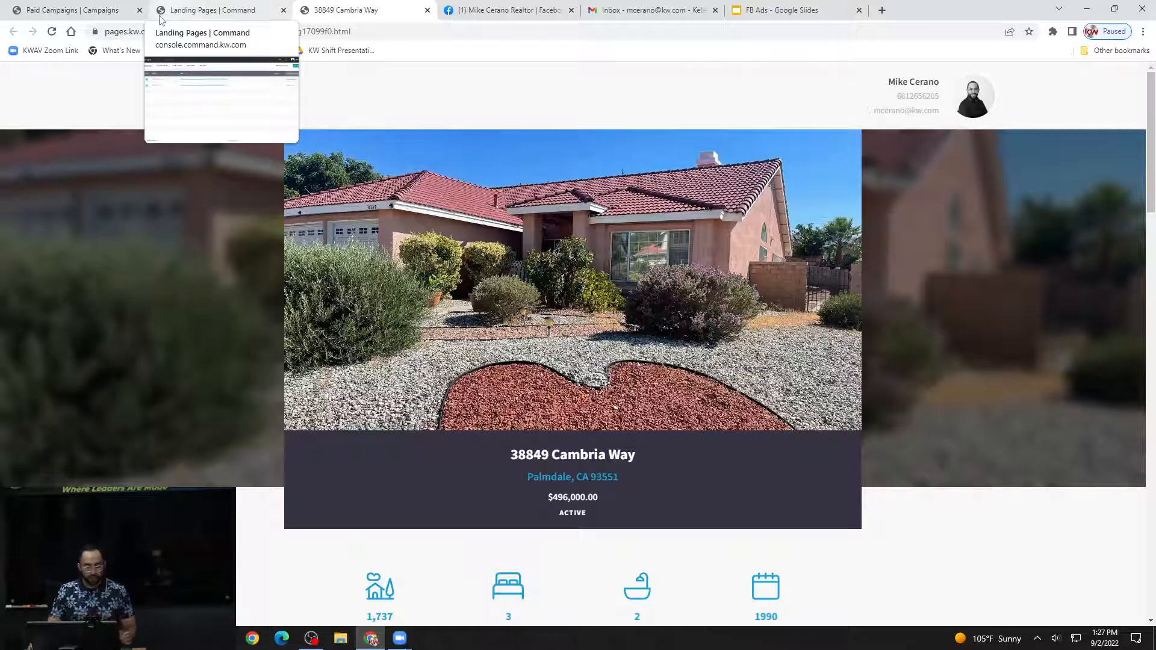
Start a new paid Social Ad campaign from the Paid Ads campaigns and name it with the listing's street address.
left_click(109, 11)
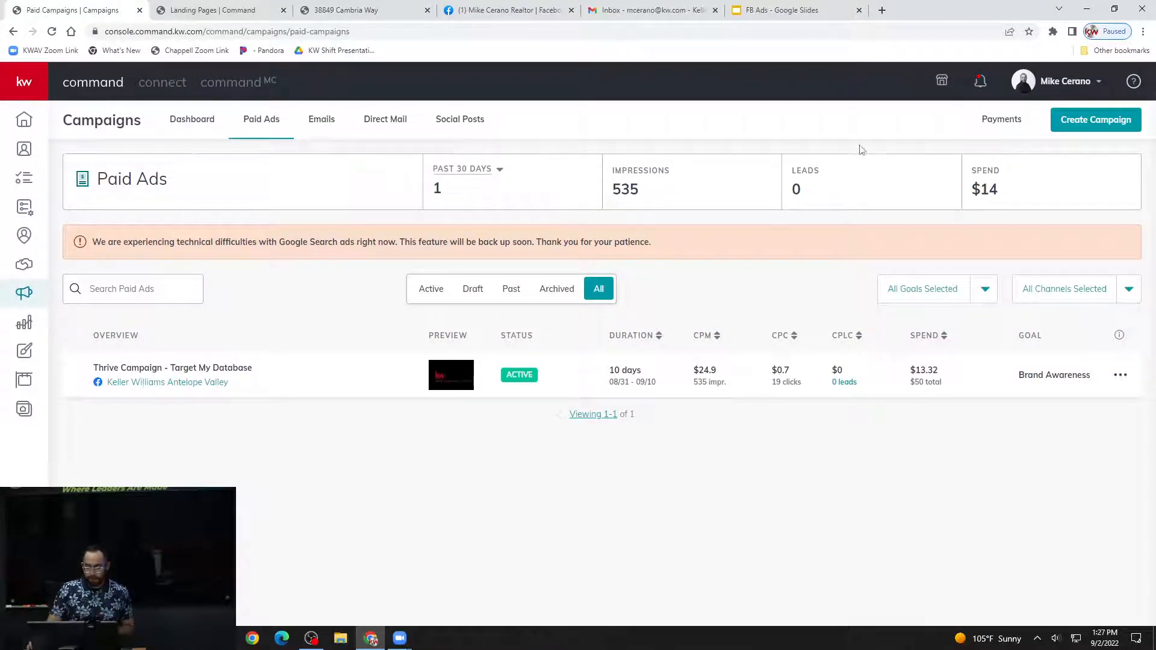
left_click(1093, 122)
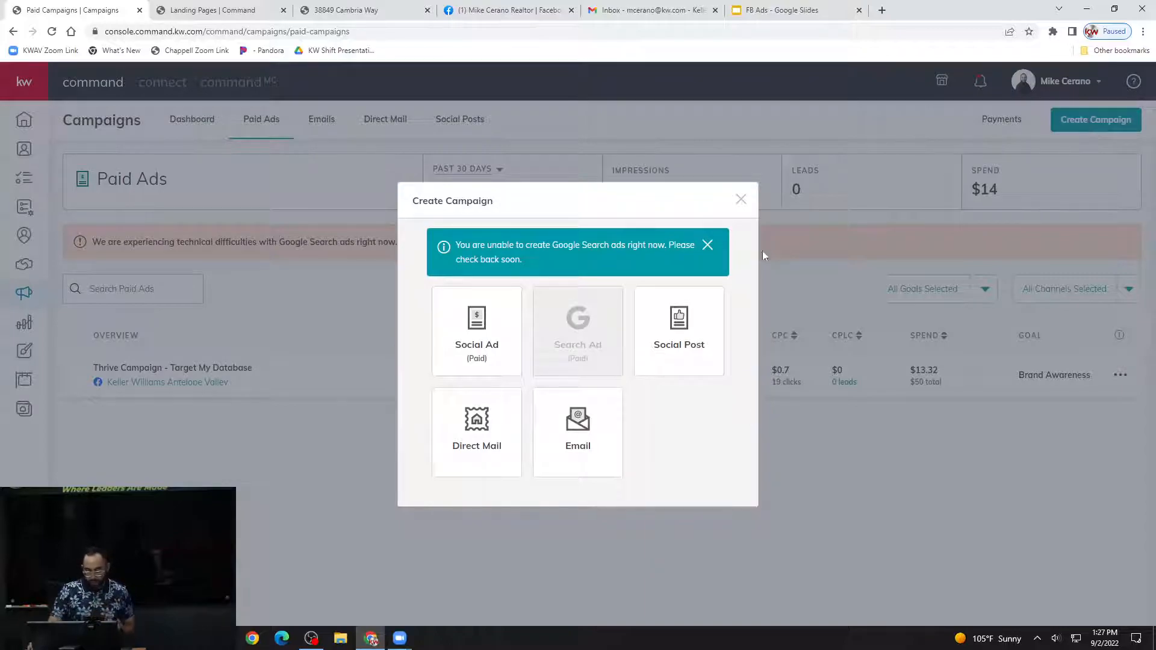
left_click(504, 333)
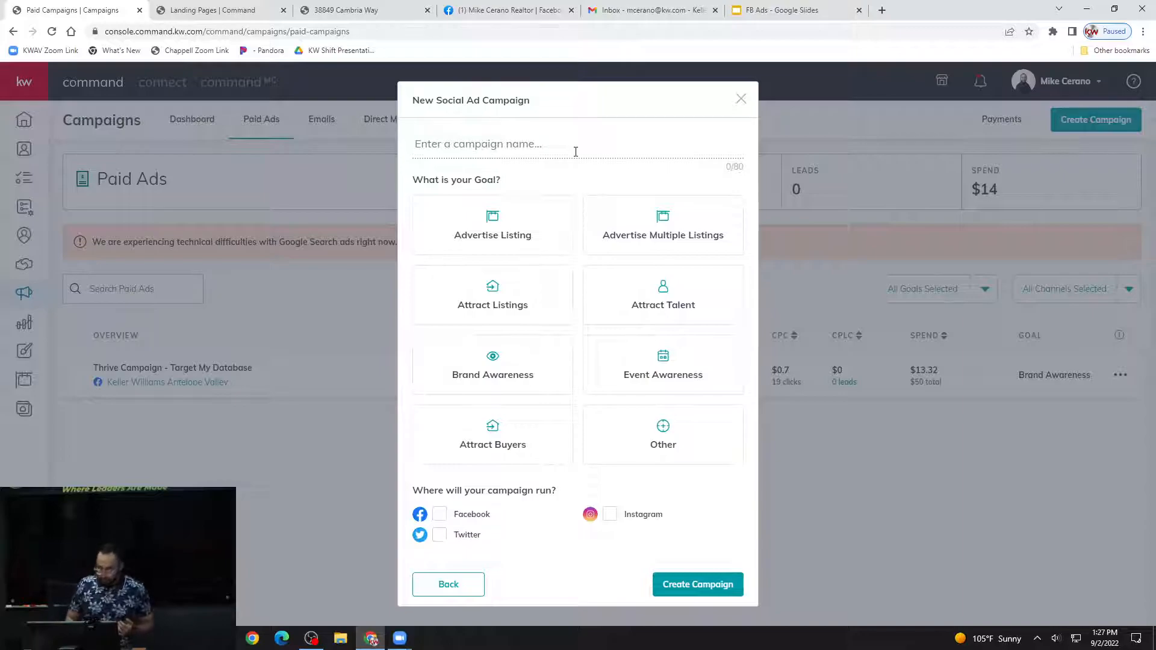
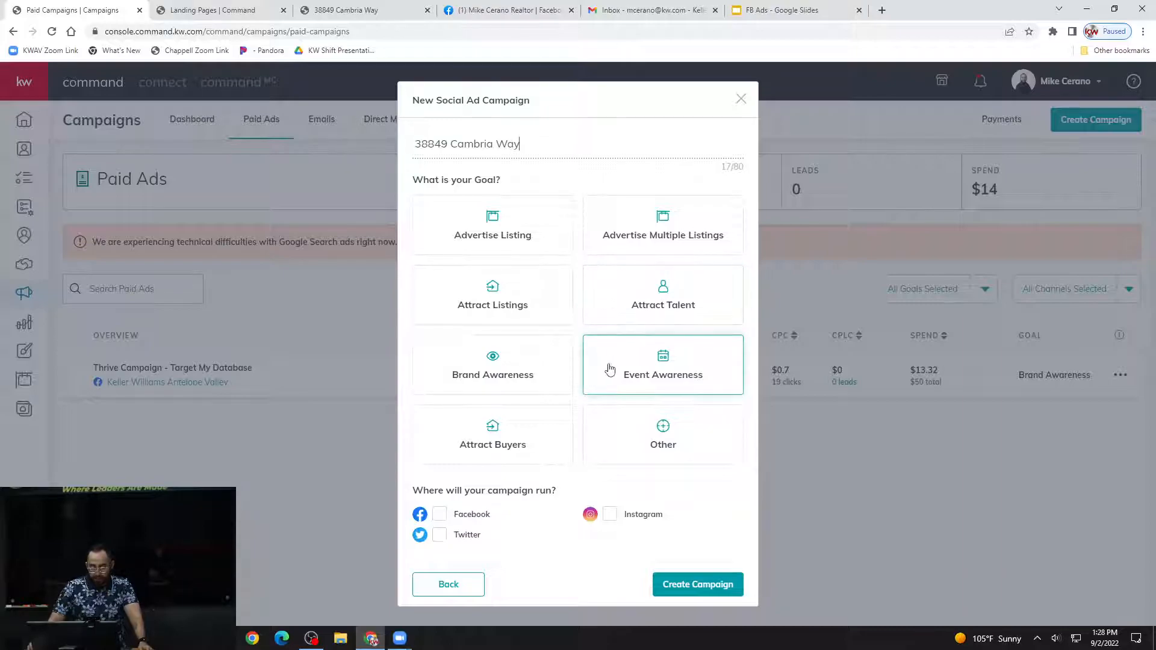
Set the campaign goal to Advertise Listing, choose Facebook and Instagram as channels, and create the campaign.
left_click(540, 227)
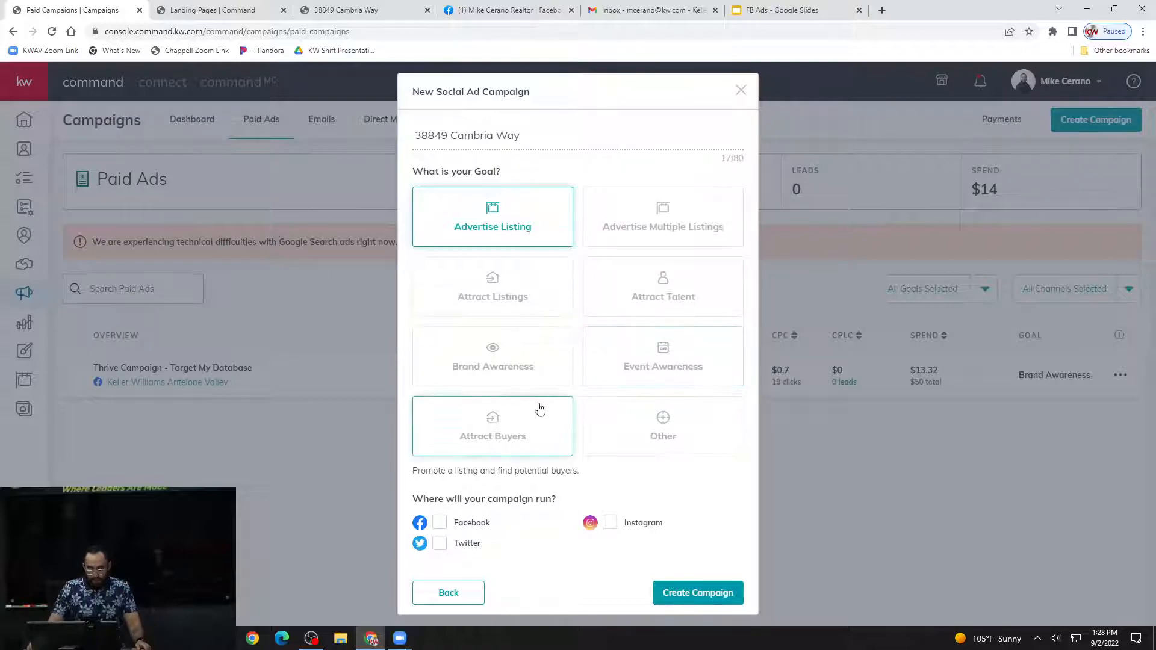
left_click(443, 525)
left_click(610, 524)
left_click(728, 600)
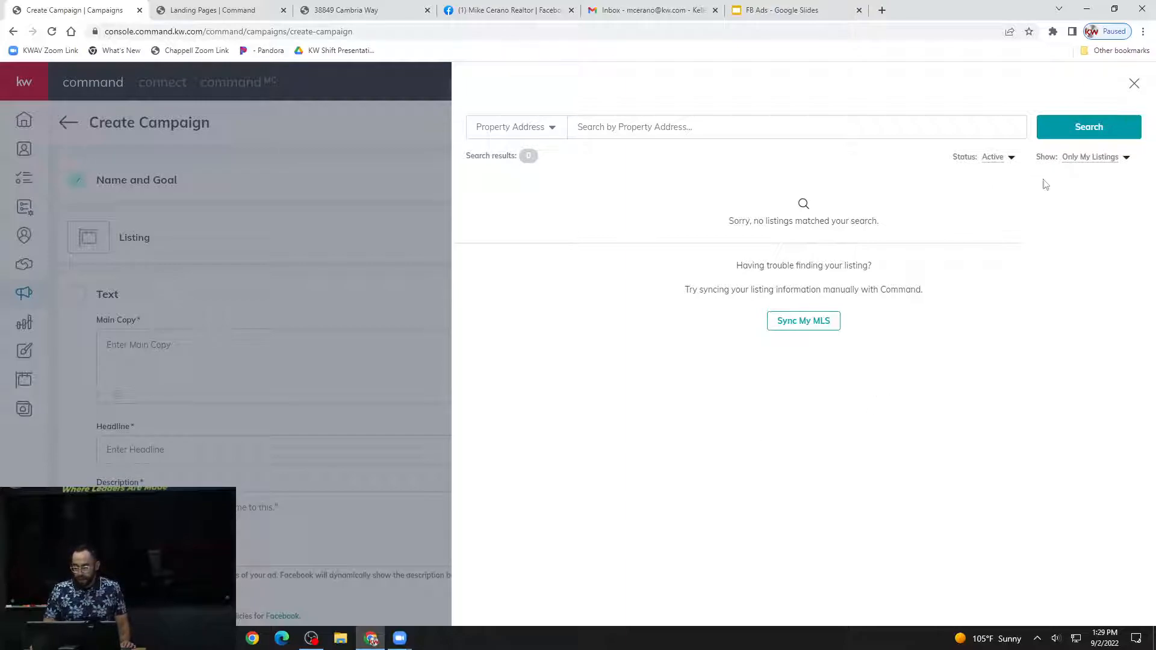
Set the campaign's listing search to show All Listings.
left_click(1100, 159)
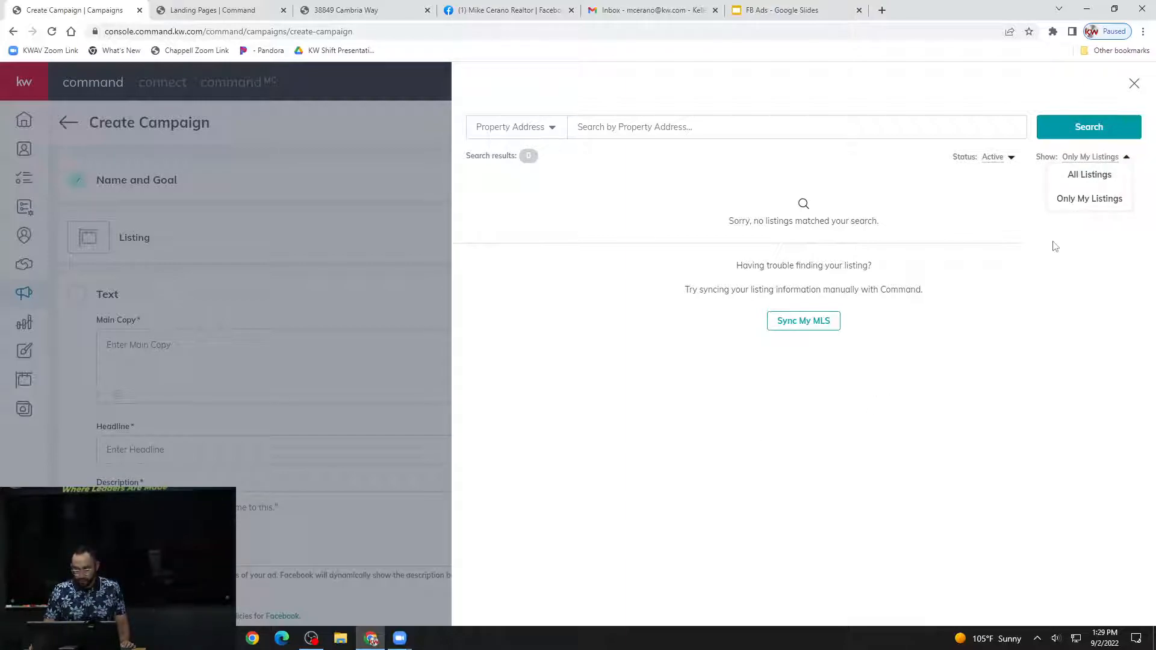
left_click(1090, 176)
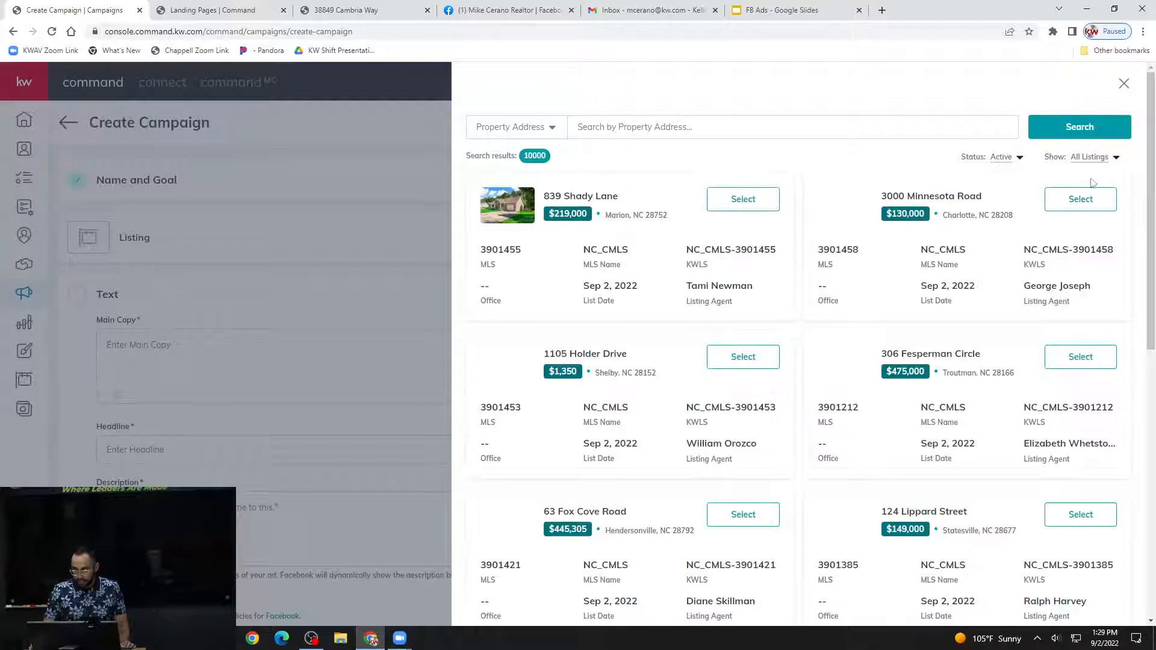
left_click(722, 126)
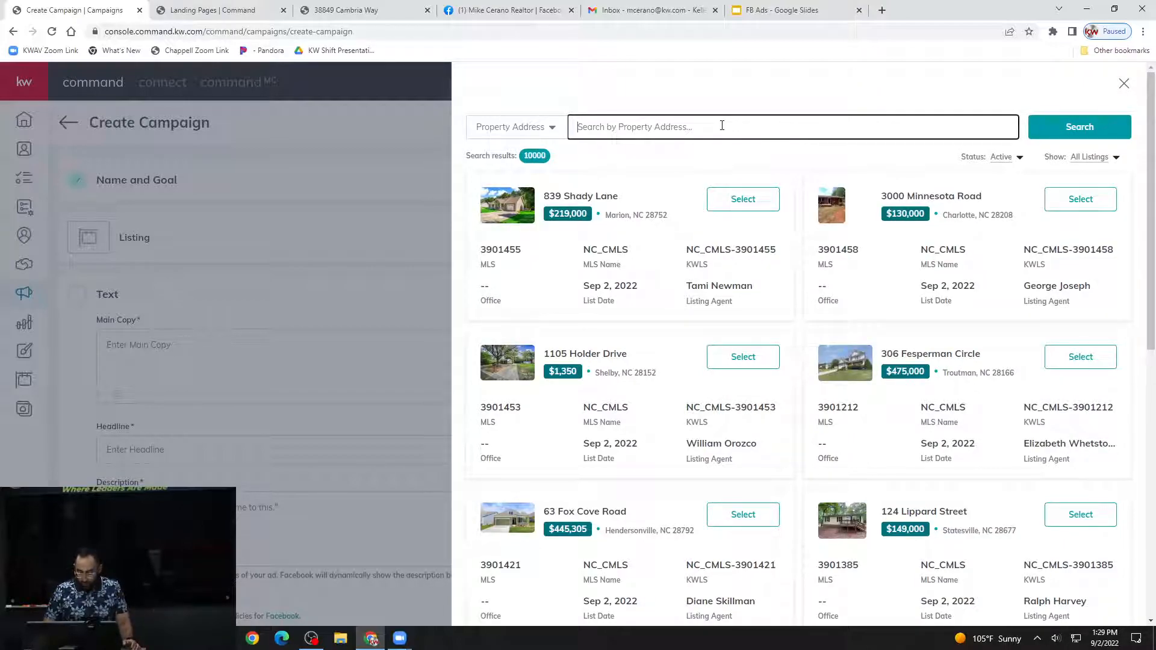
left_click(1093, 158)
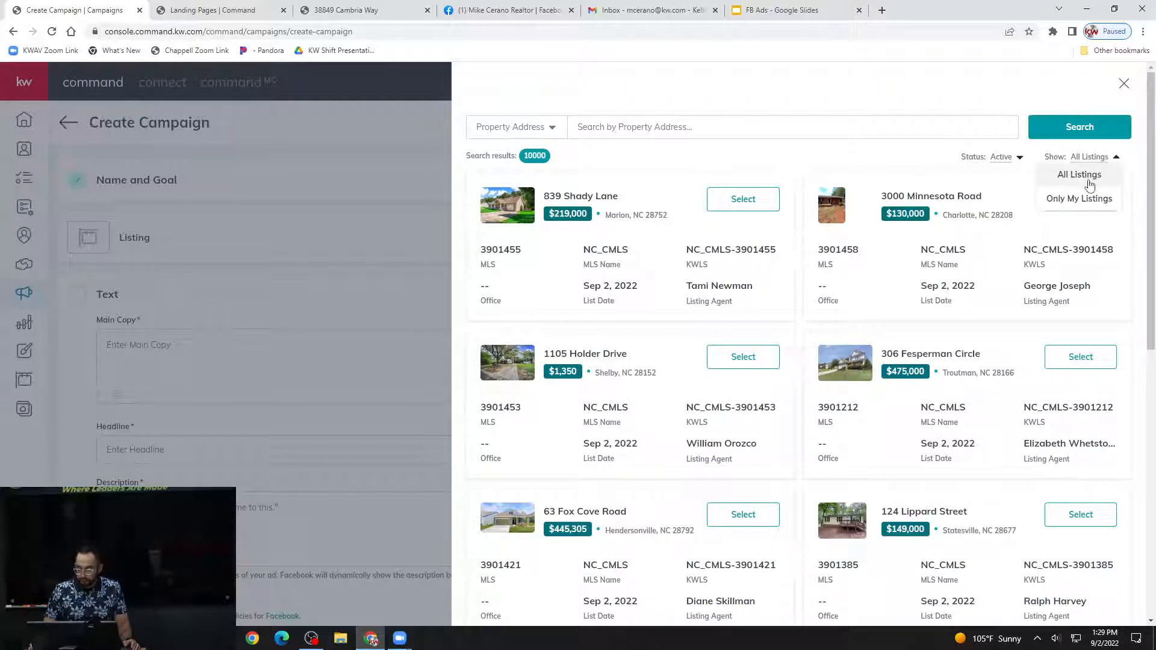
left_click(1091, 185)
Search all active listings by the property's street address and look through the results.
left_click(770, 128)
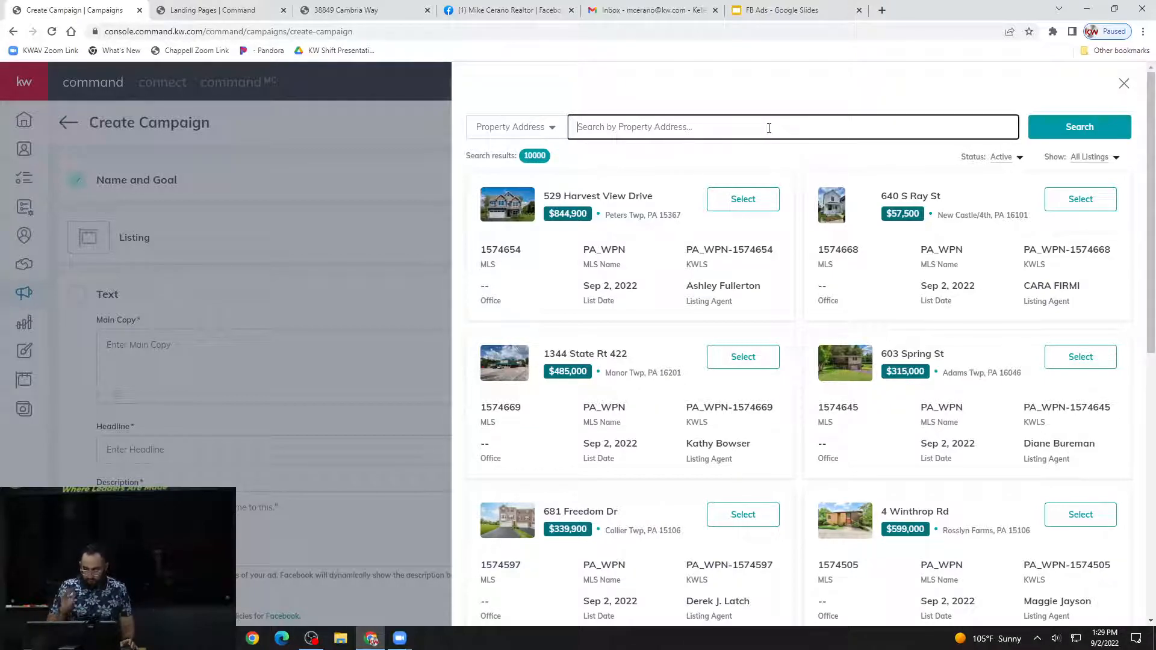
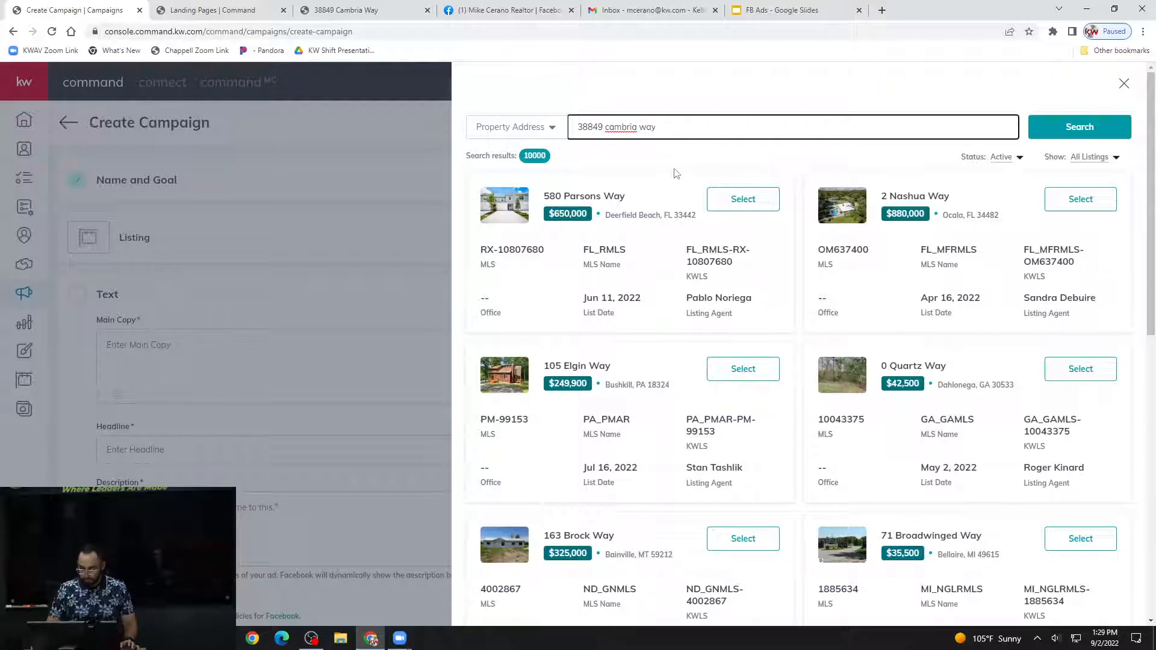
scroll(672, 180, "down", 4)
scroll(670, 201, "down", 6)
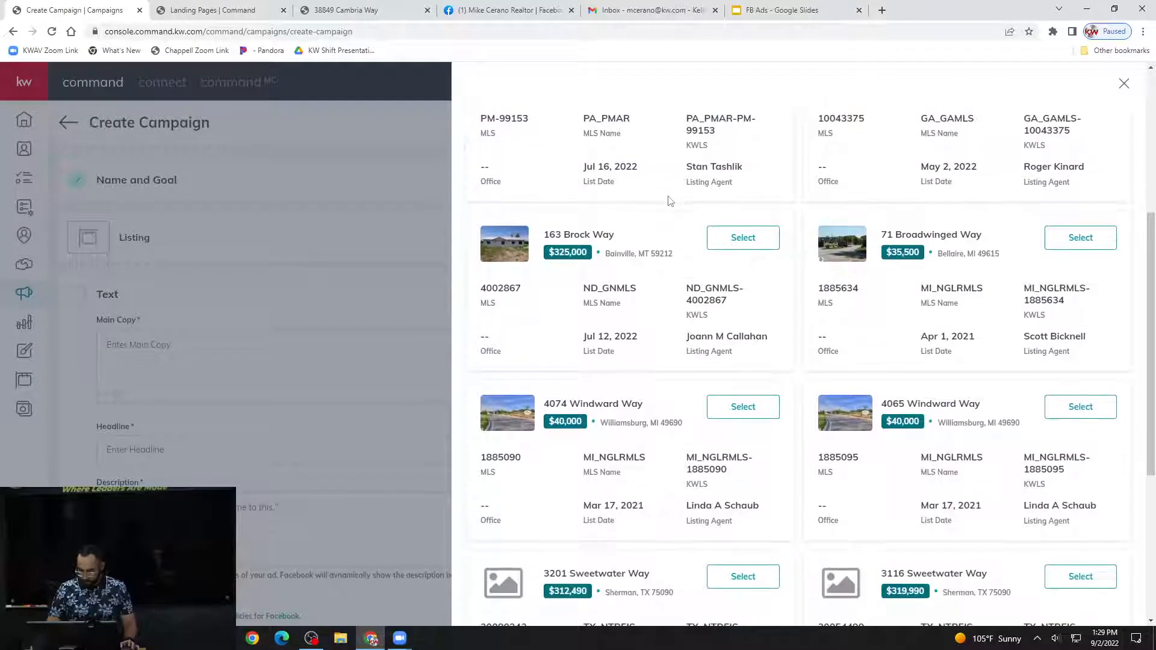
scroll(671, 201, "up", 10)
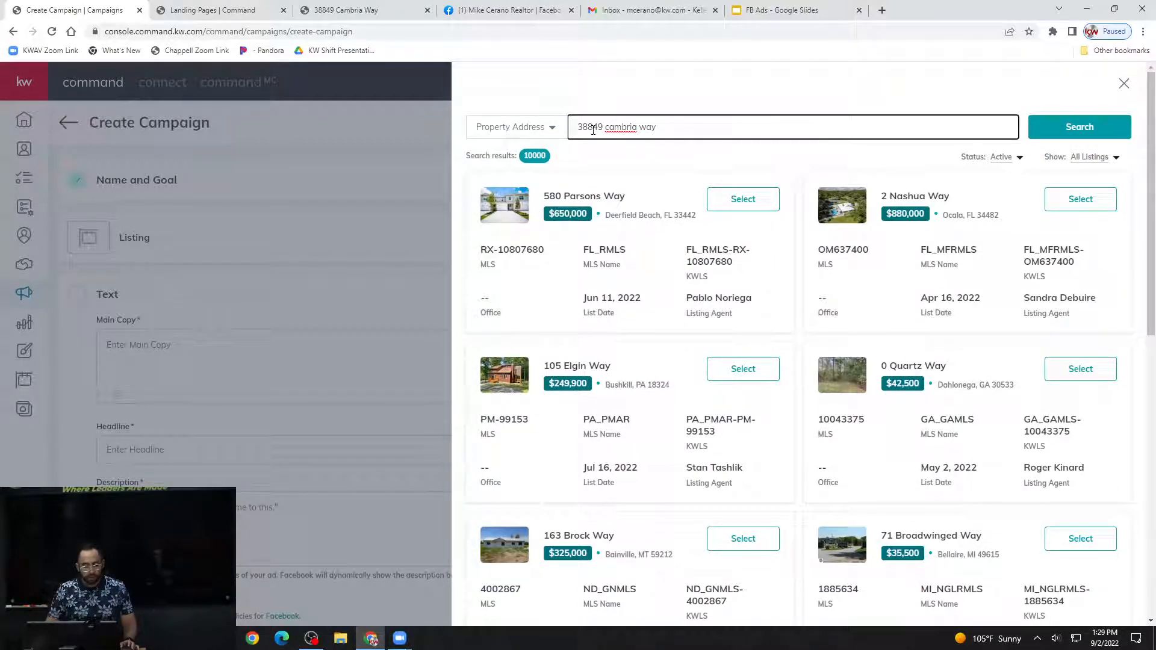
Check the address on the listing's landing page, repeat the property address search and look through the results again.
left_click(396, 13)
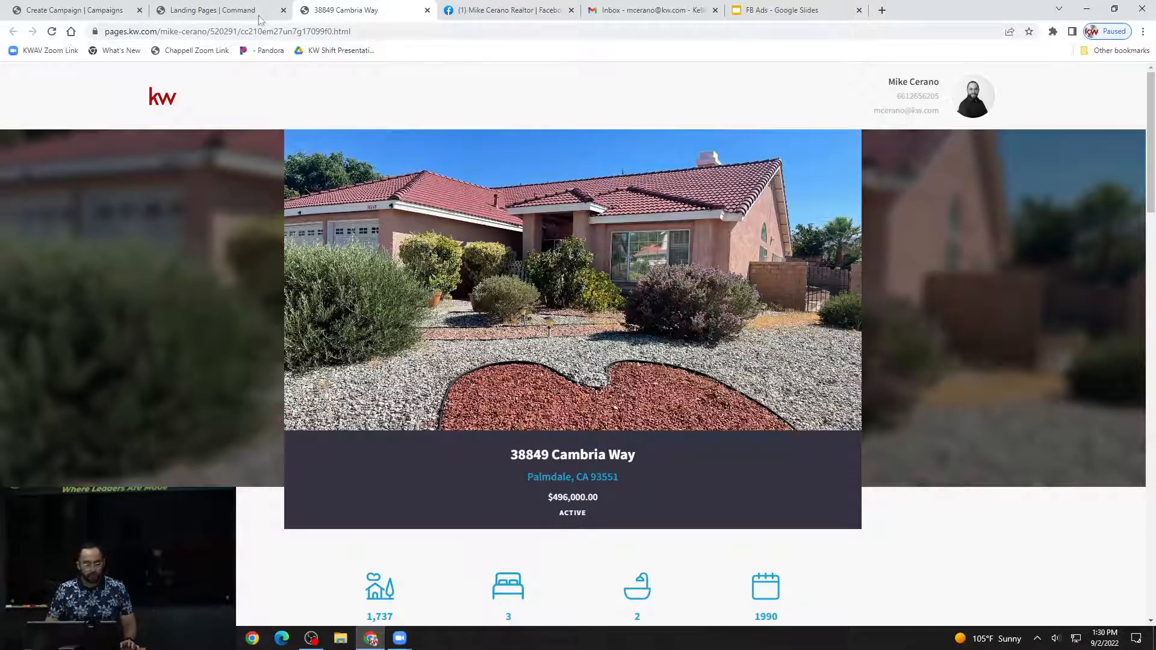
left_click(75, 10)
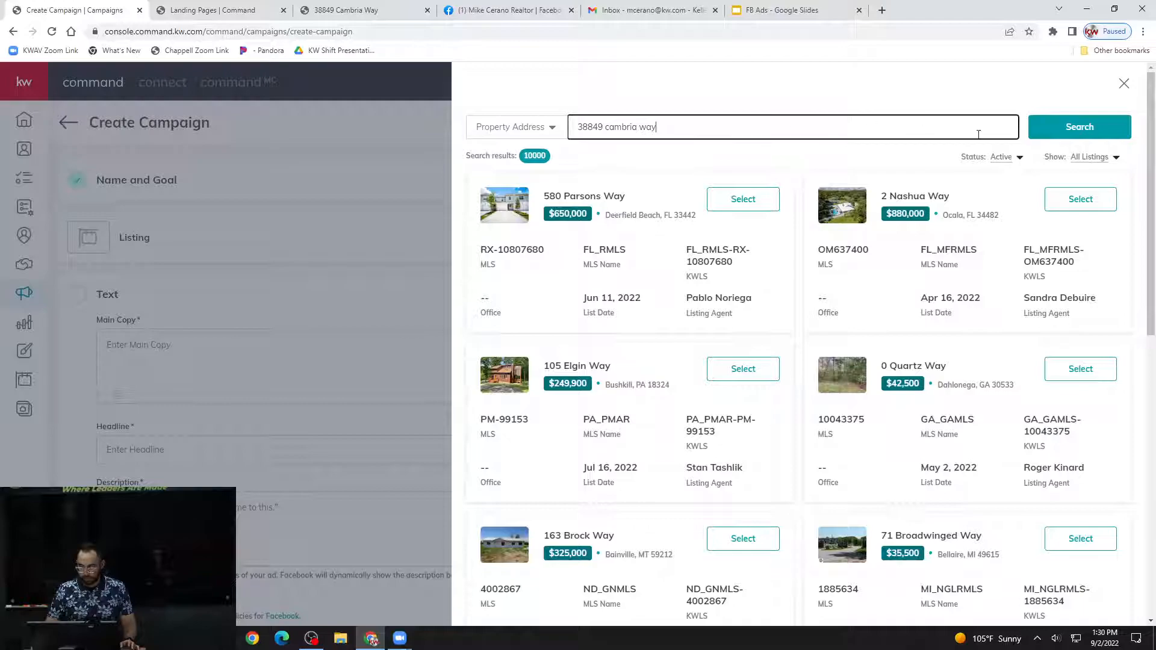
left_click(1079, 126)
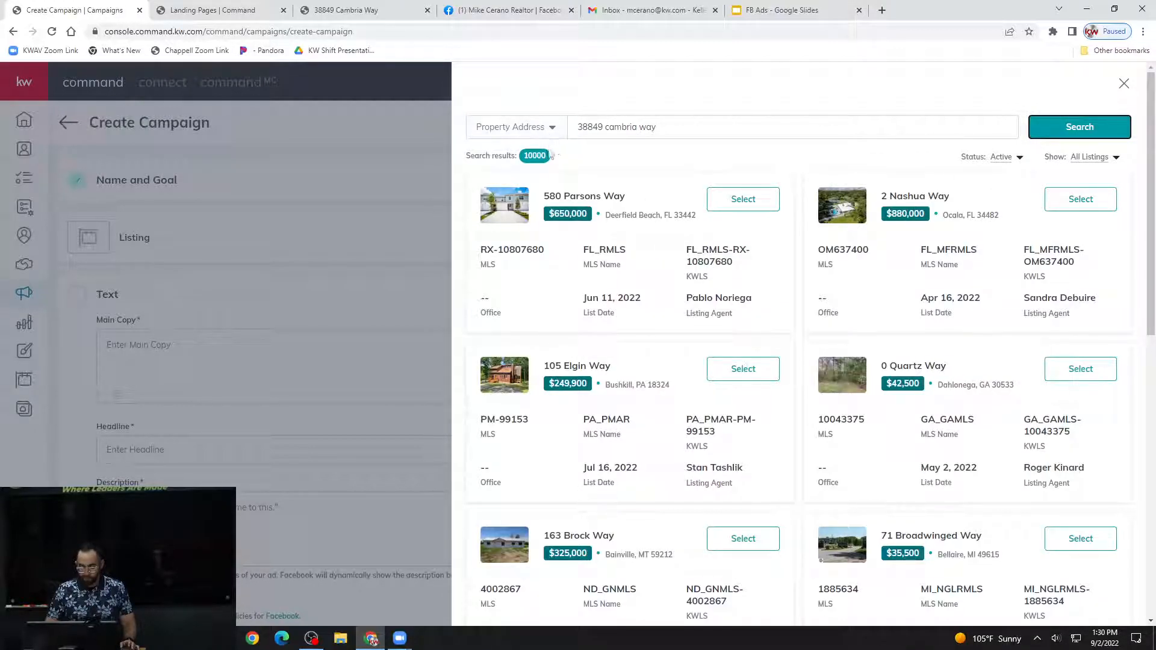
left_click(553, 129)
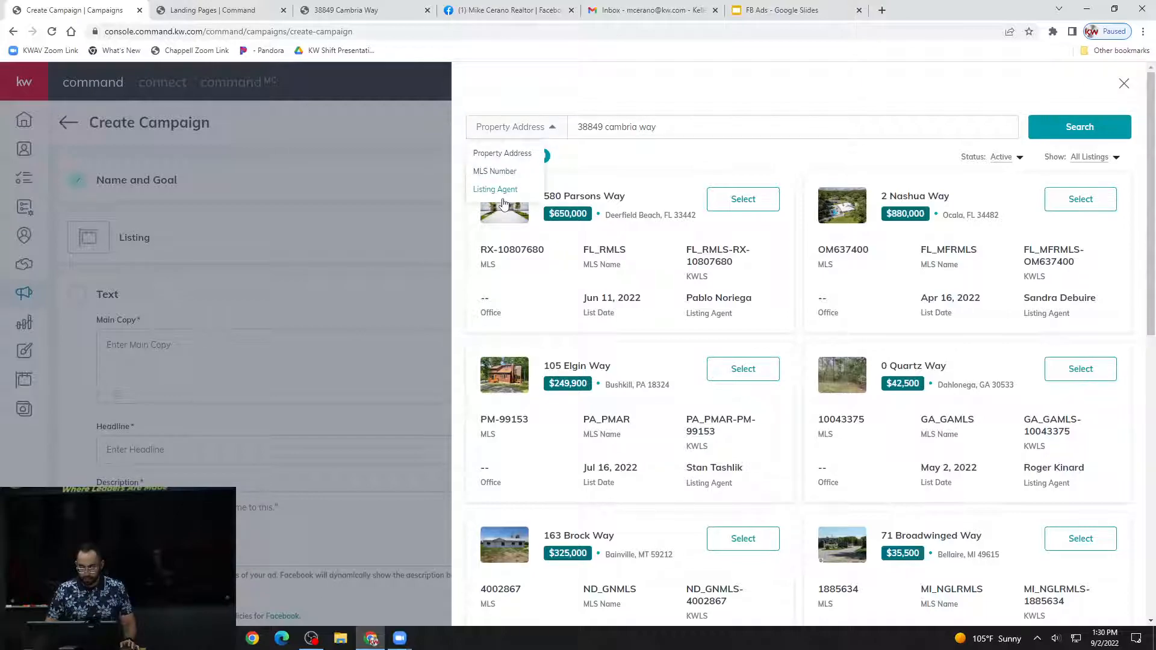
left_click(588, 128)
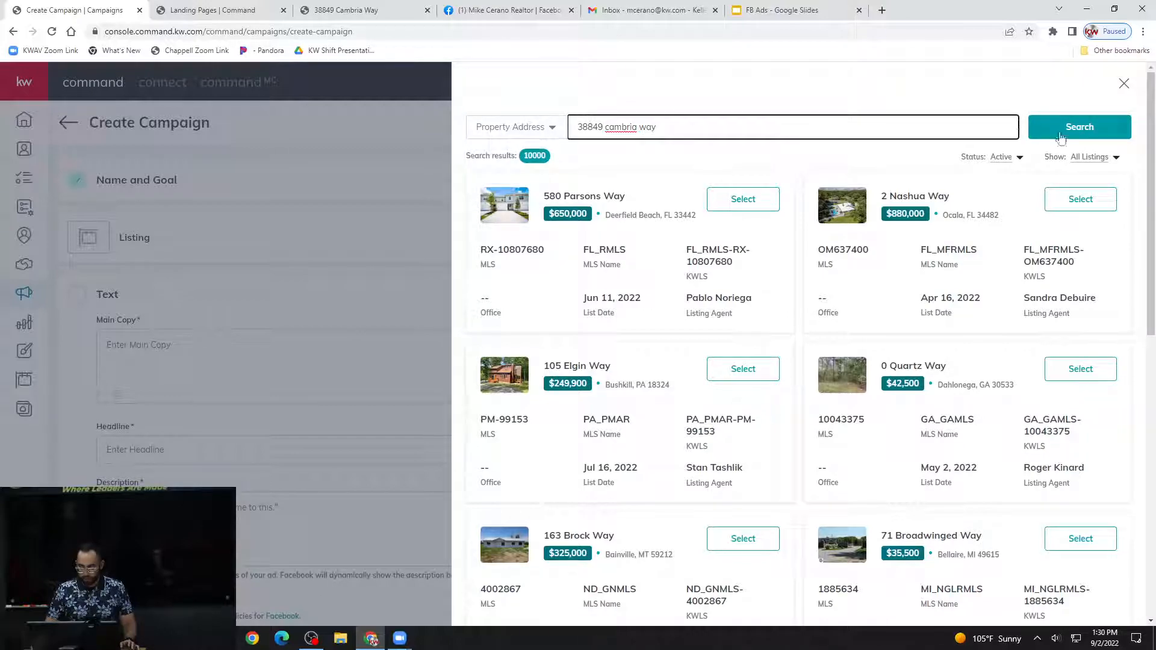
left_click(1090, 127)
scroll(658, 250, "down", 3)
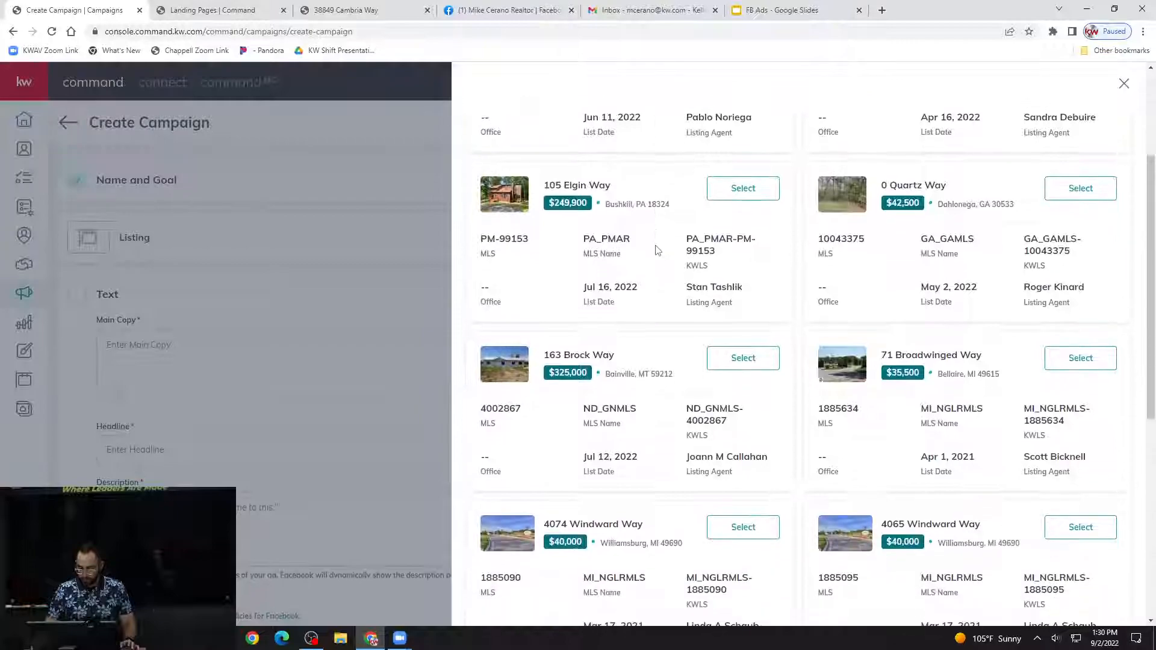
scroll(658, 249, "down", 3)
scroll(658, 250, "down", 3)
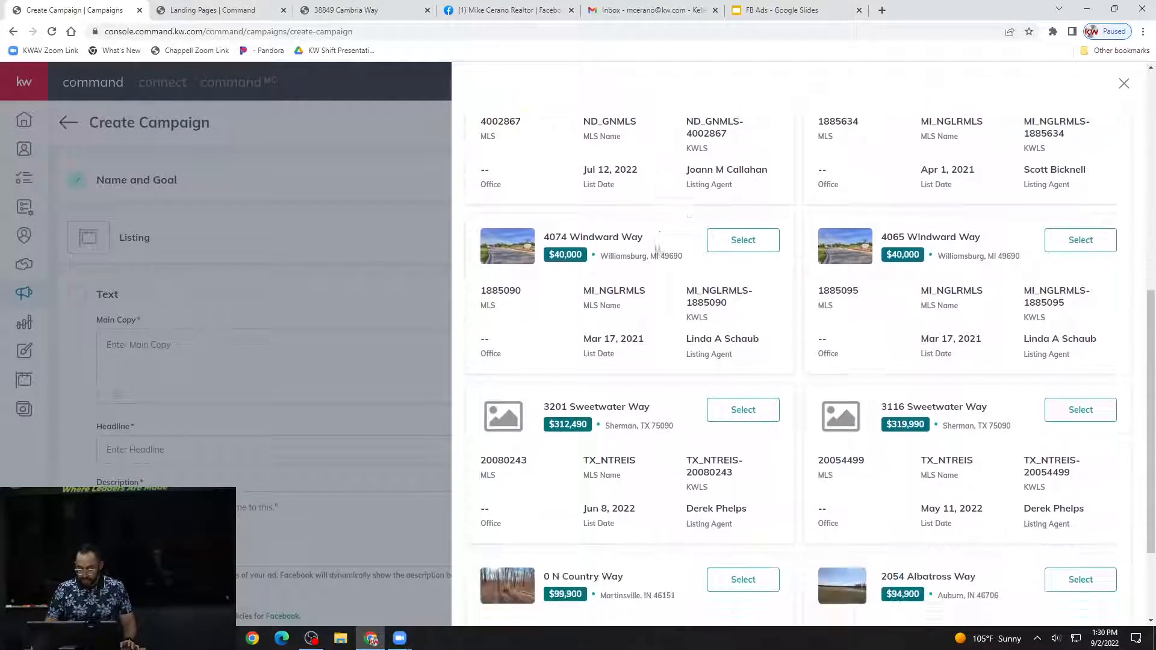
scroll(659, 250, "up", 9)
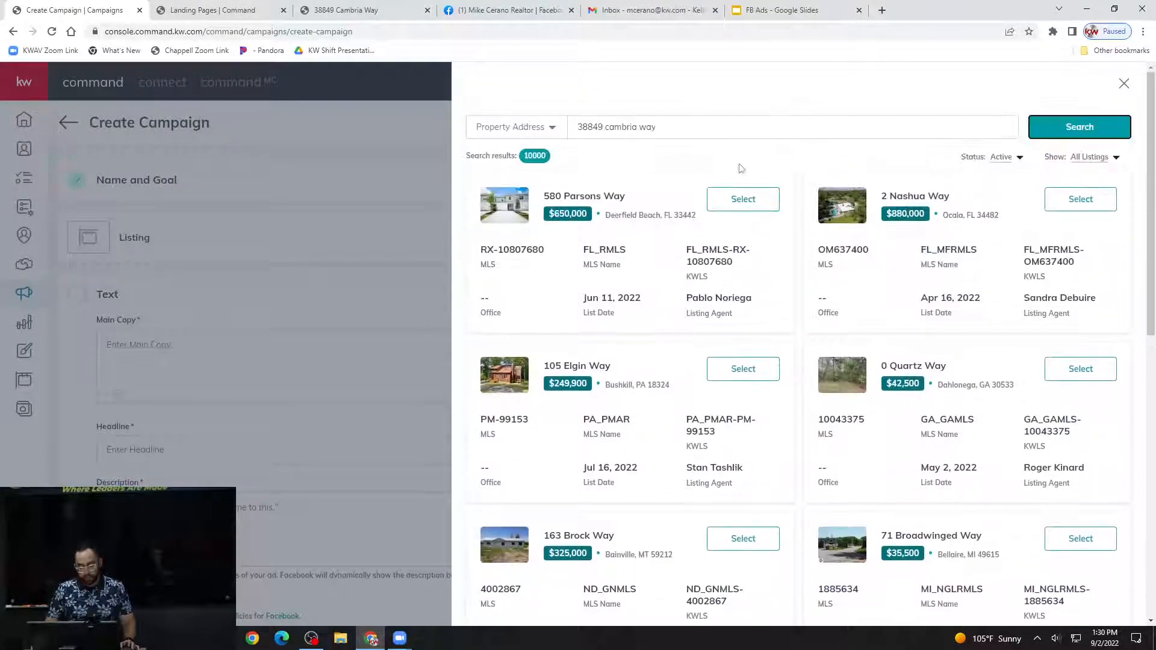
View the available listing status filters, keep Active and run the address search once more.
left_click(1019, 160)
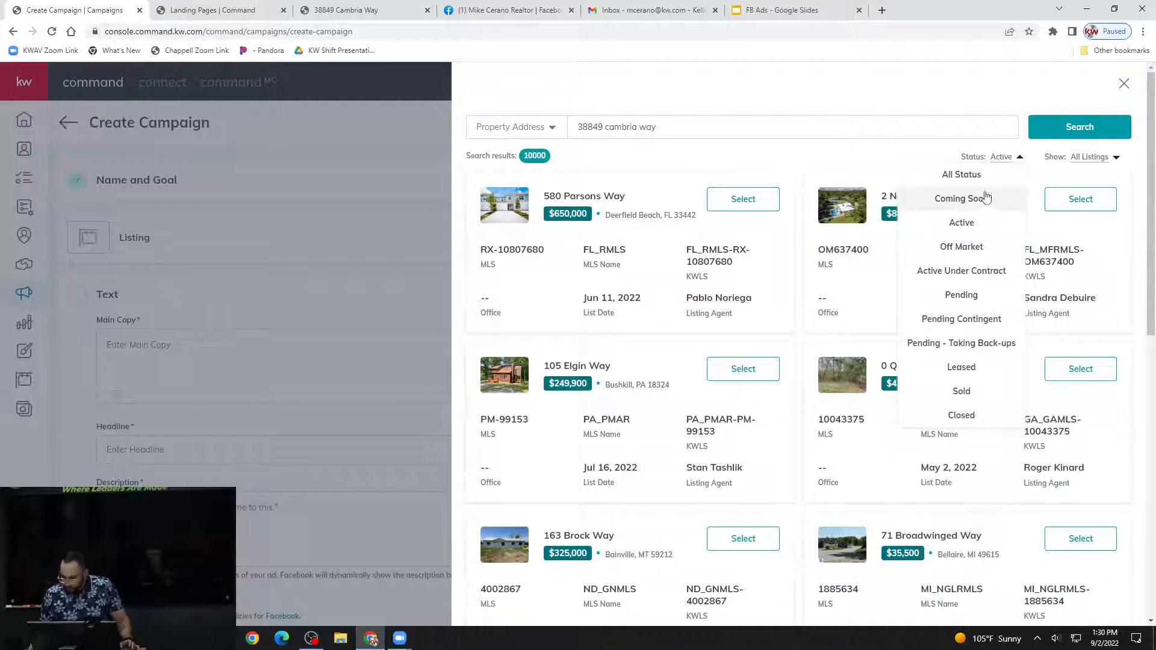
left_click(833, 184)
left_click(1080, 127)
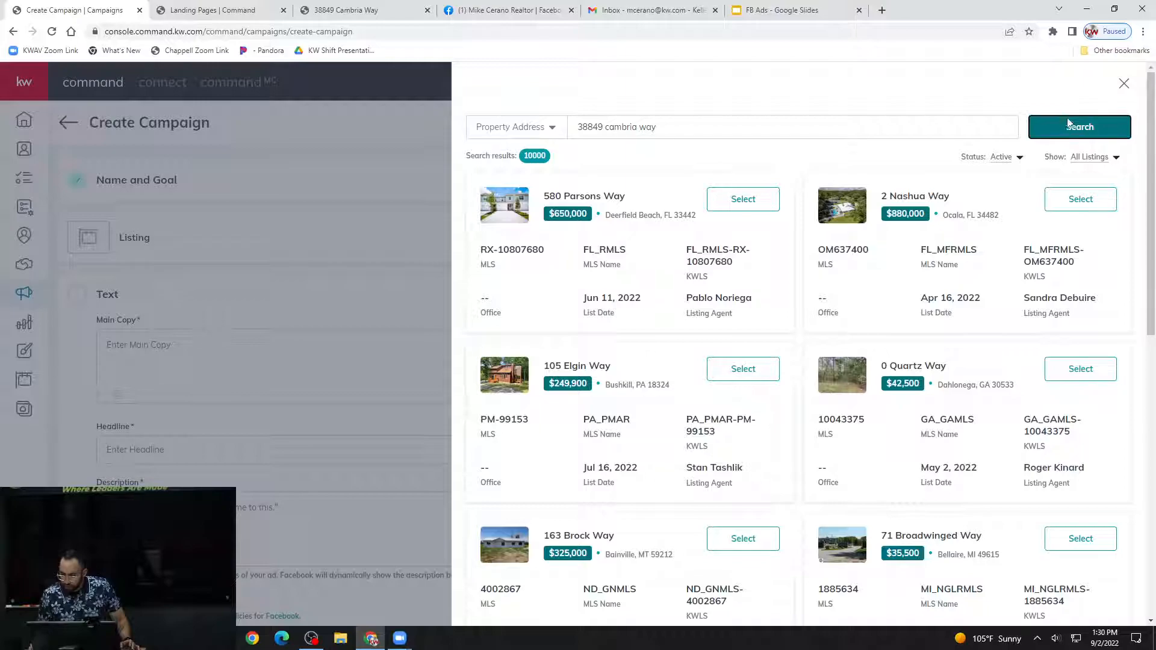
Switch the listing search criterion from property address to MLS Number.
left_click(538, 137)
left_click(538, 138)
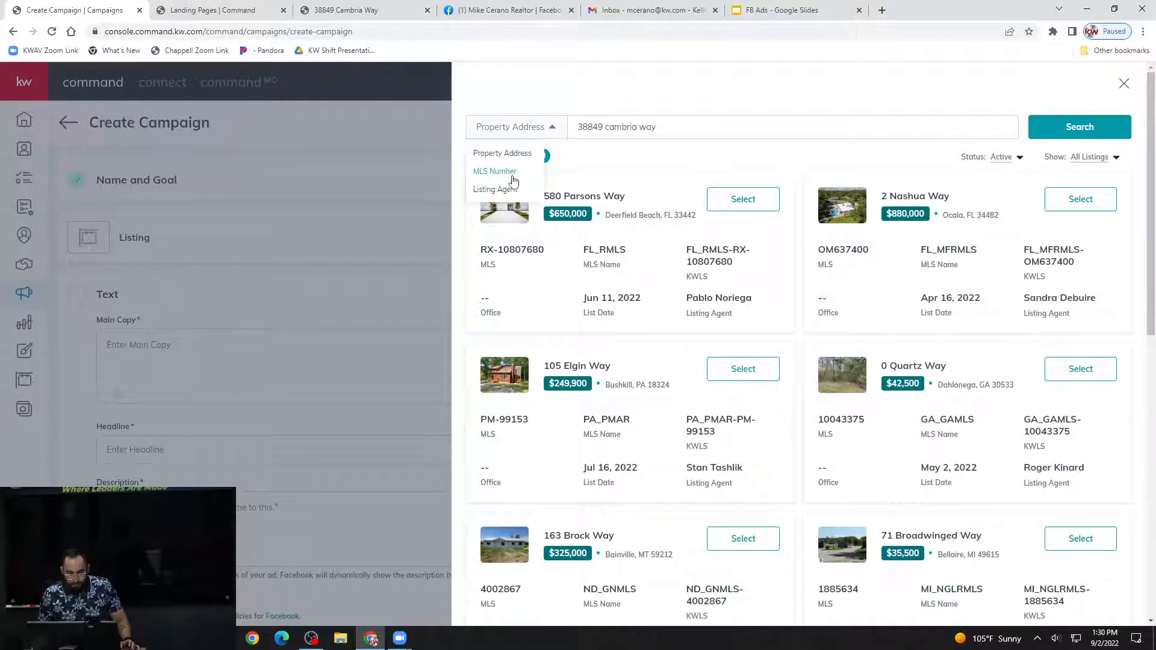
left_click(495, 172)
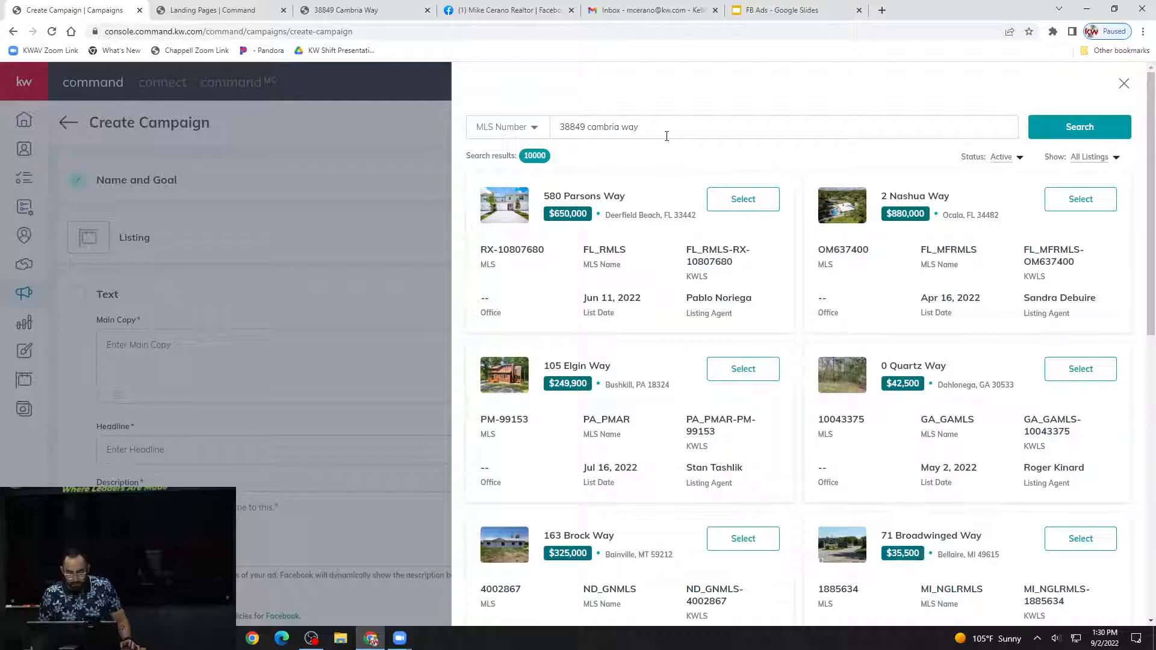
Look through the listing's landing page for its MLS number and check the list of landing pages.
left_click(369, 11)
scroll(481, 340, "down", 2)
scroll(480, 340, "down", 15)
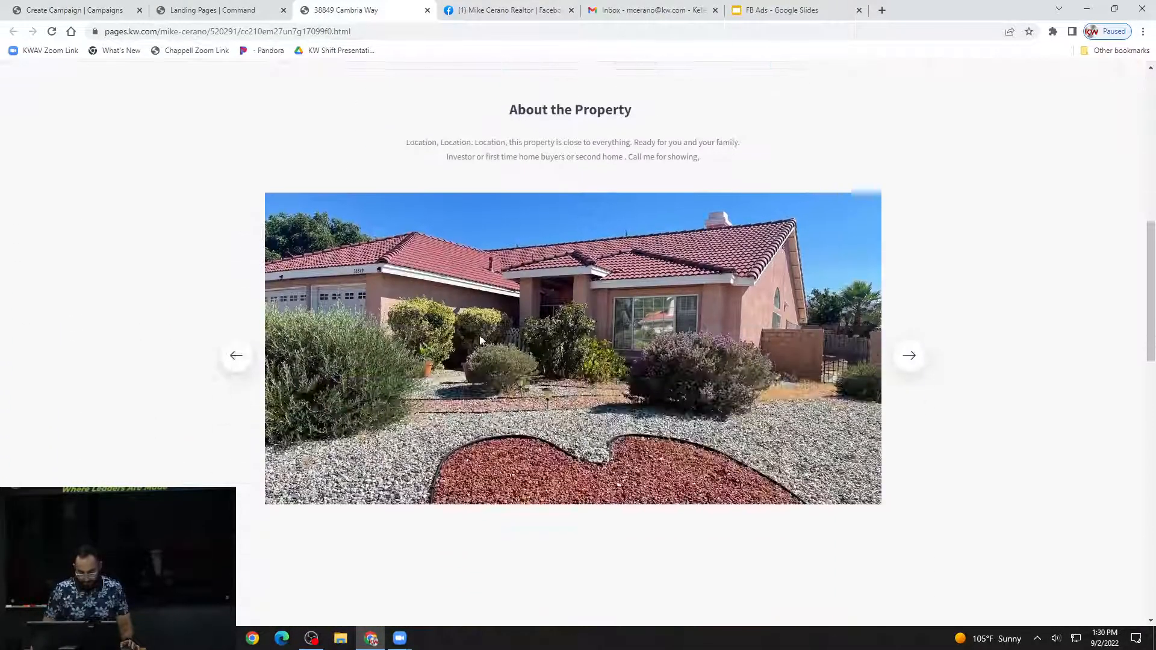
scroll(481, 337, "down", 10)
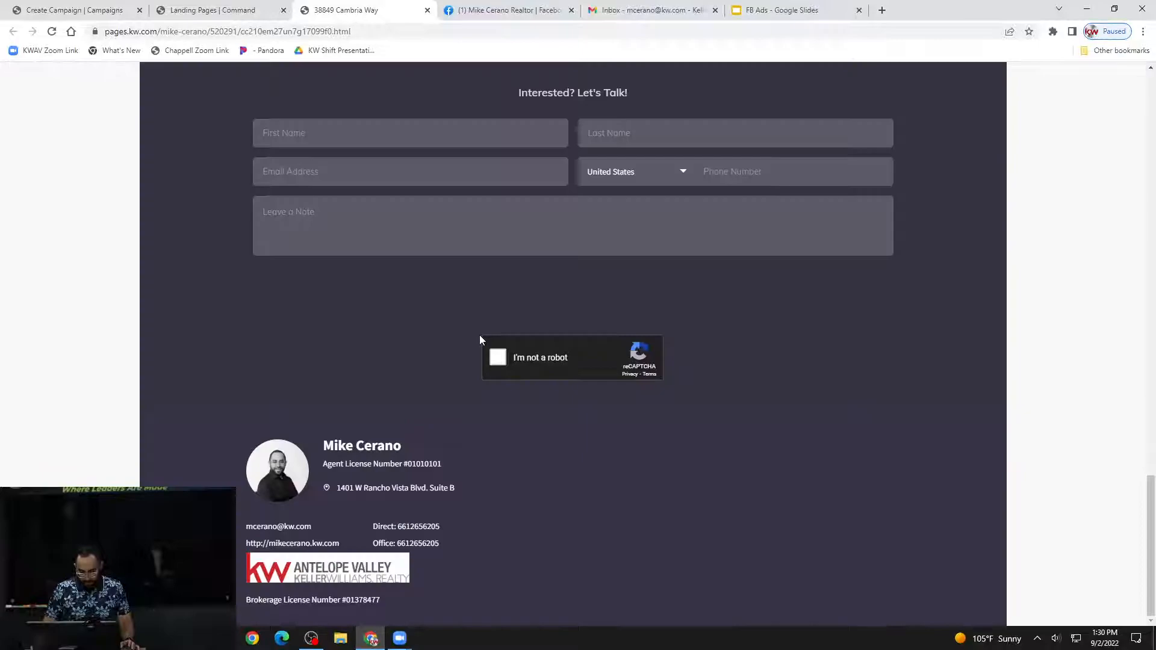
scroll(479, 335, "up", 8)
scroll(479, 335, "up", 2)
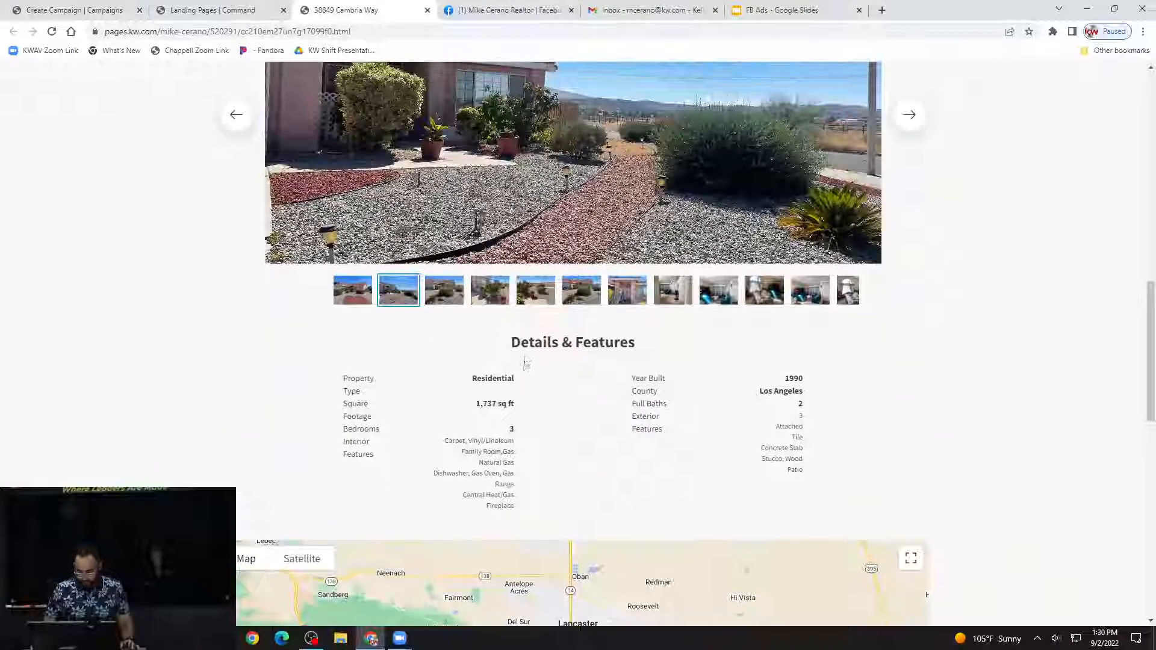
scroll(524, 362, "up", 9)
scroll(571, 442, "up", 5)
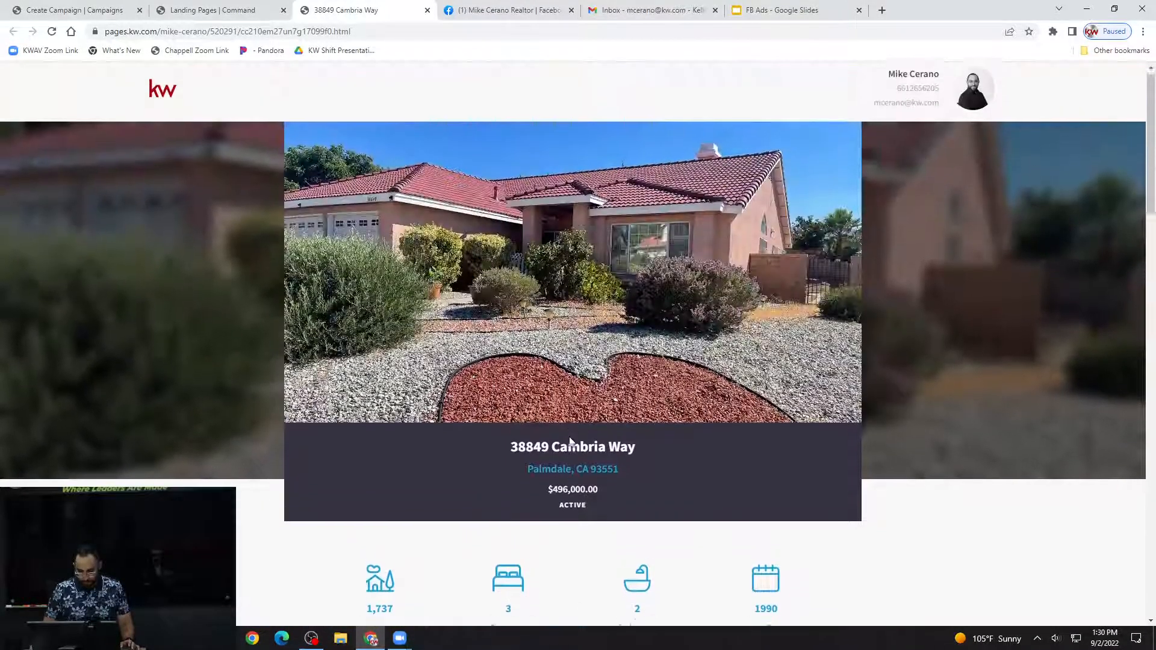
scroll(570, 441, "down", 15)
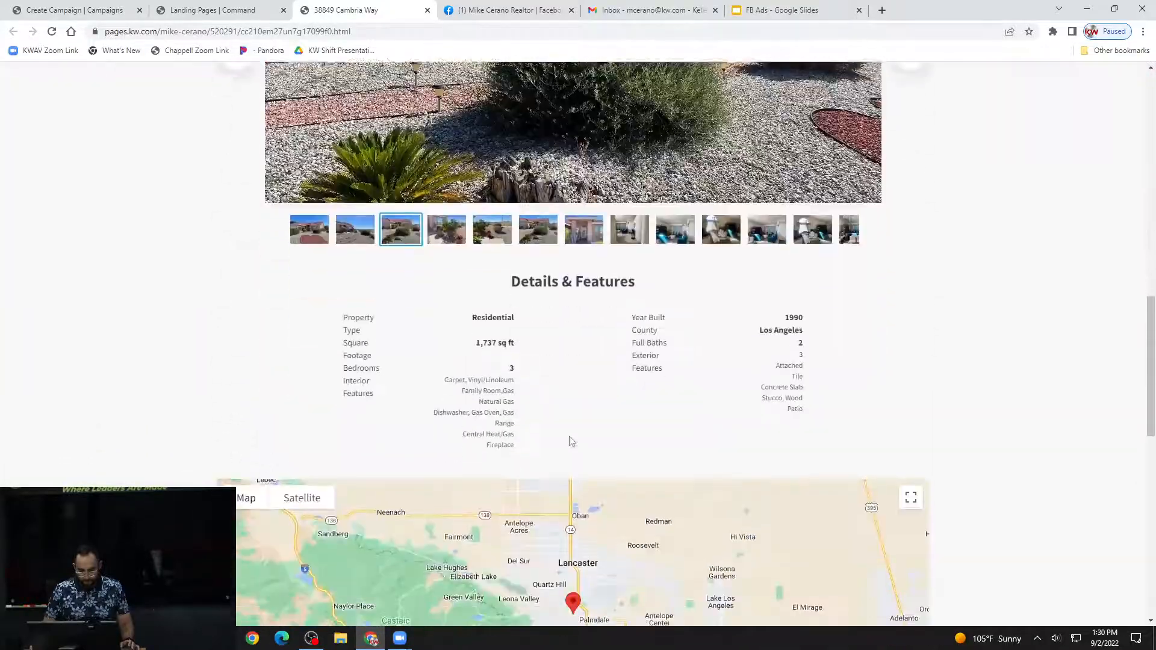
scroll(569, 438, "up", 5)
scroll(570, 438, "down", 5)
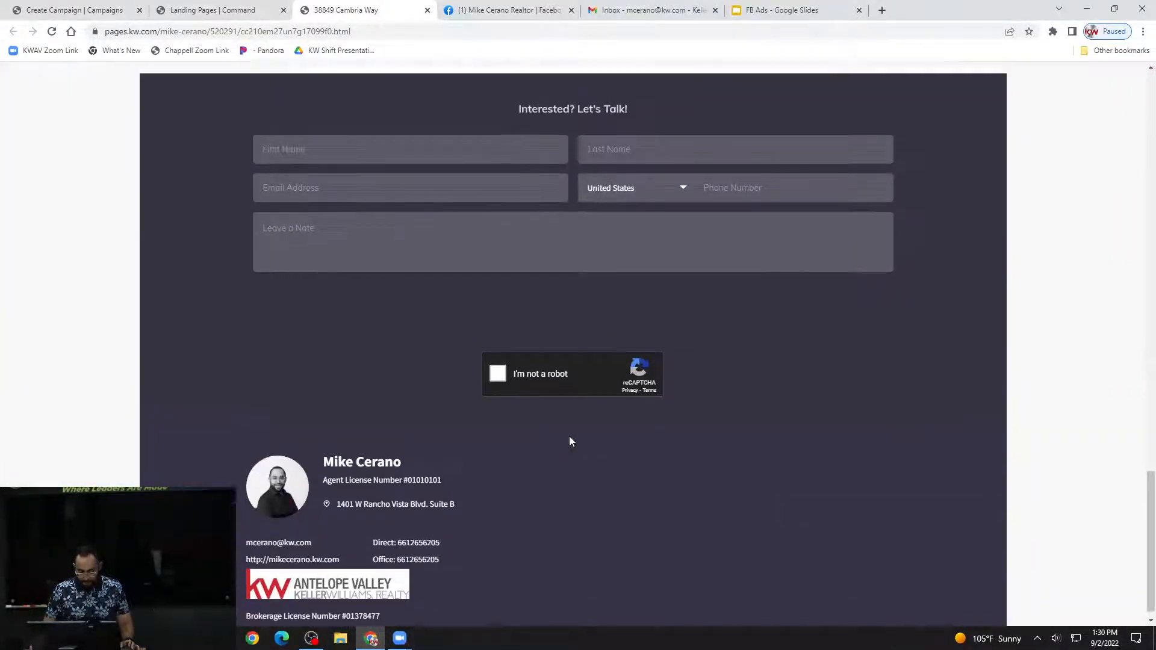
scroll(570, 438, "up", 10)
scroll(569, 436, "up", 10)
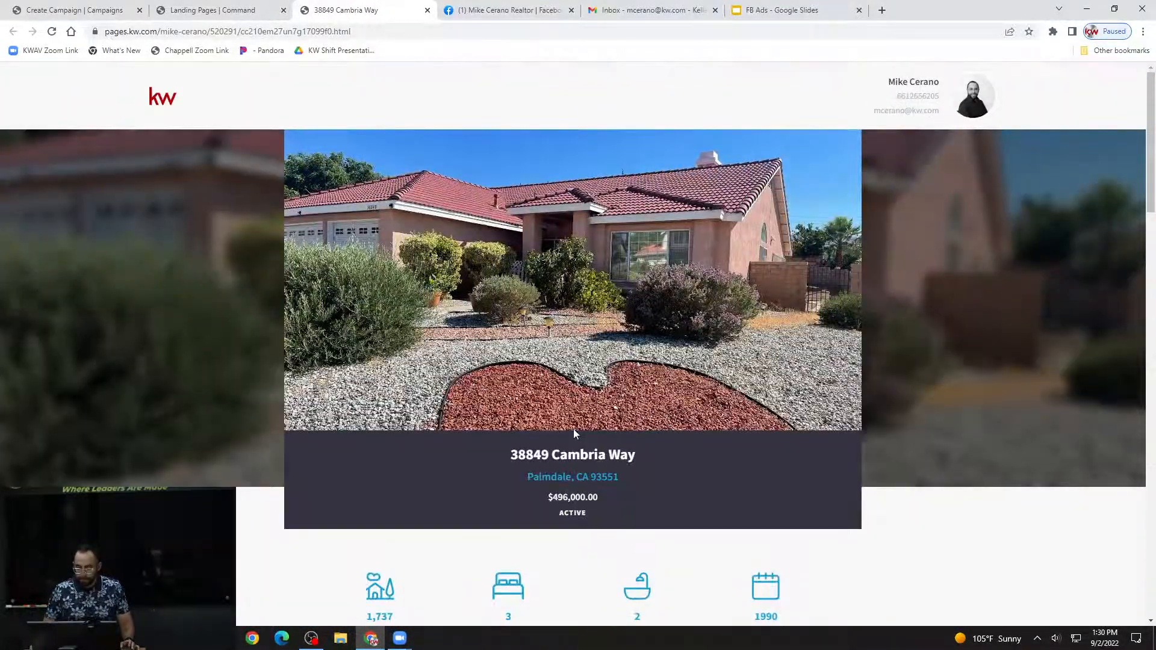
left_click(235, 11)
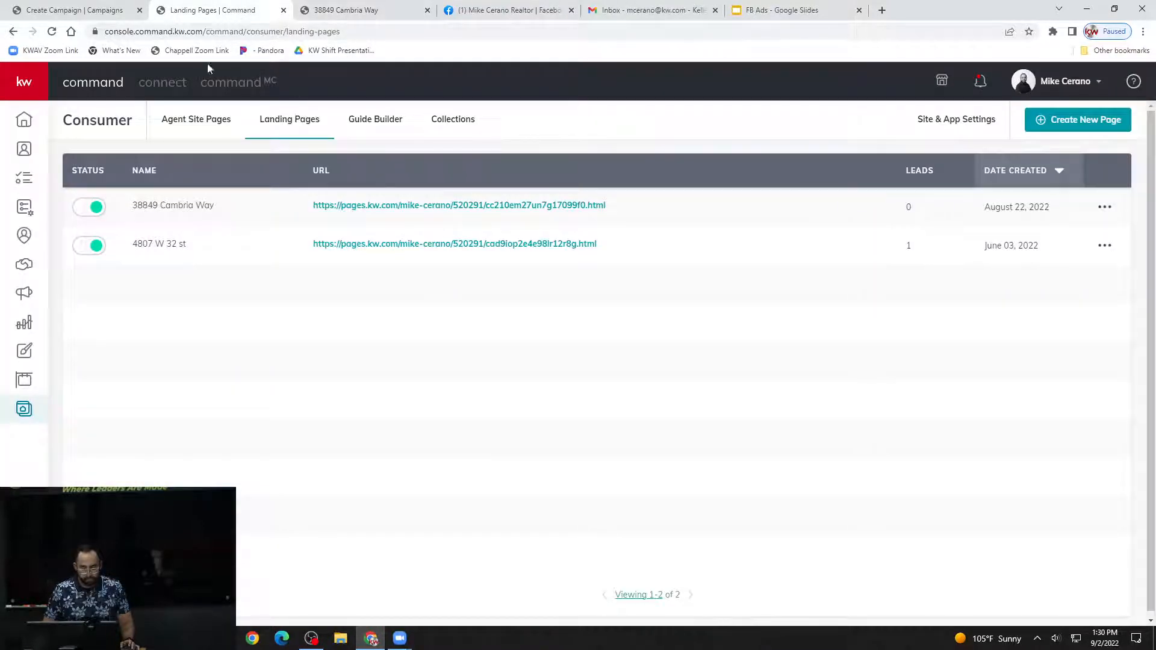
Return to the campaign, remove "way" from the end of the search text and run the MLS Number search.
left_click(102, 9)
left_click(663, 130)
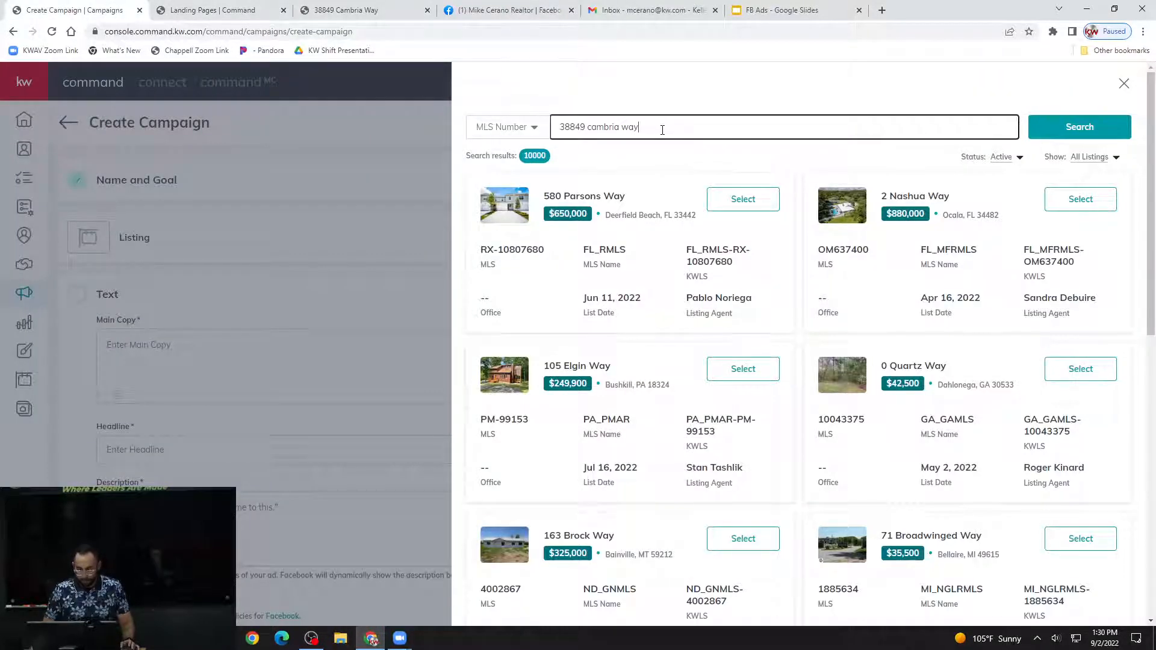
key("BackSpace")
key("BackSpace")
key("Return")
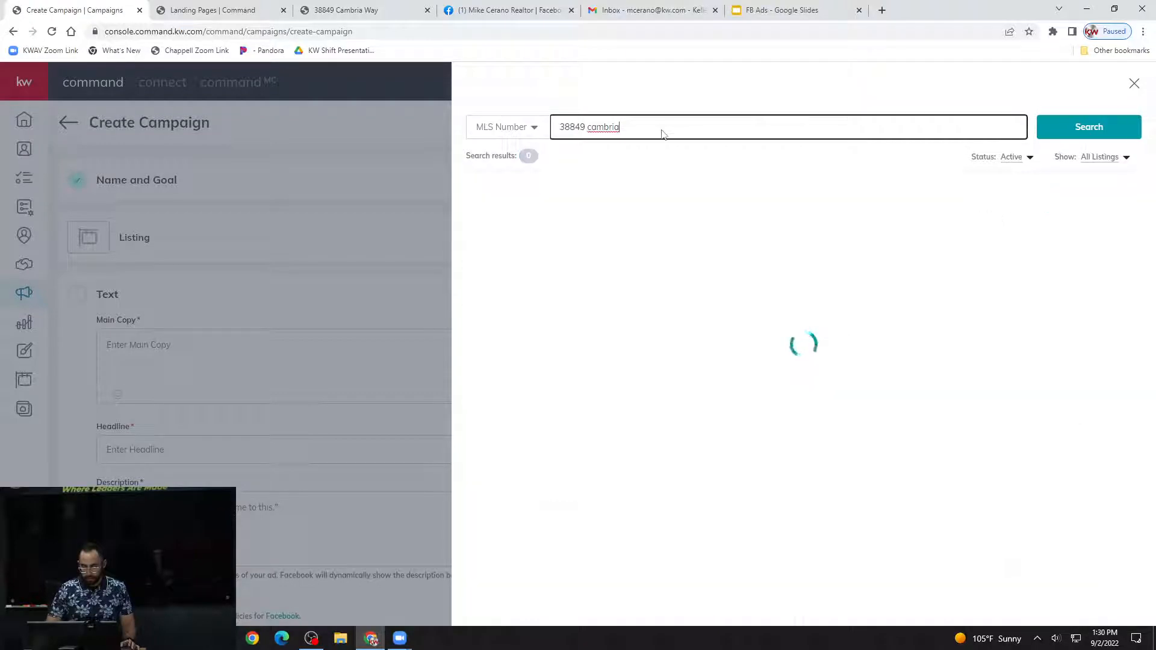
left_click(1082, 129)
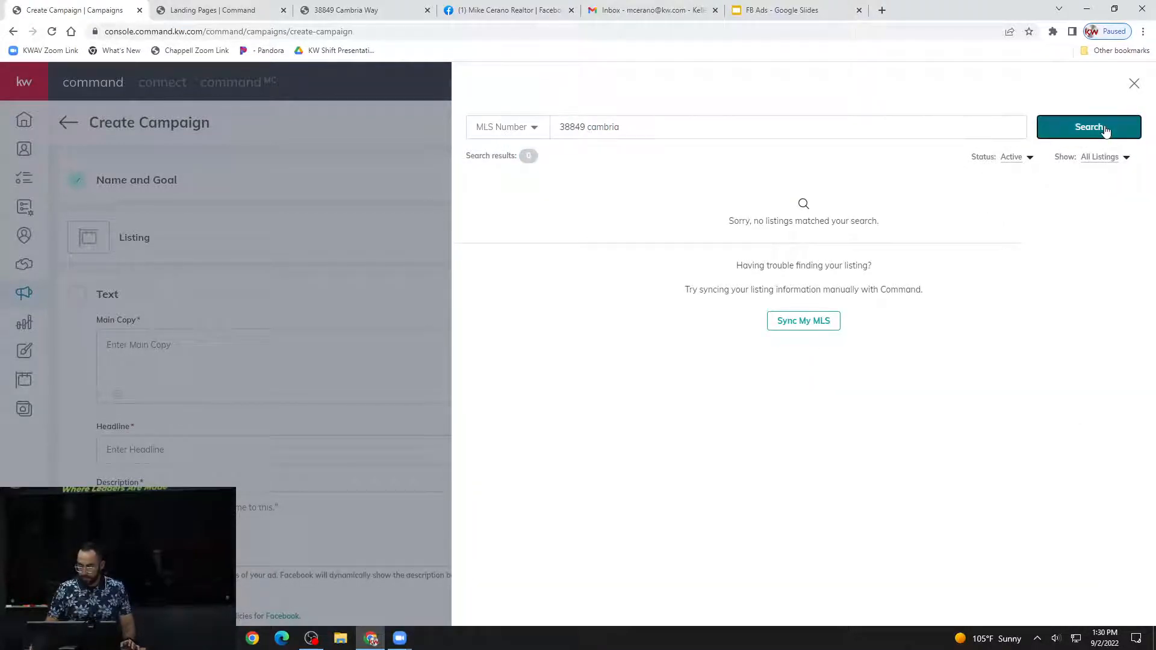
Search by Property Address again with the shortened street text and look through the matching listings.
left_click(525, 132)
left_click(522, 151)
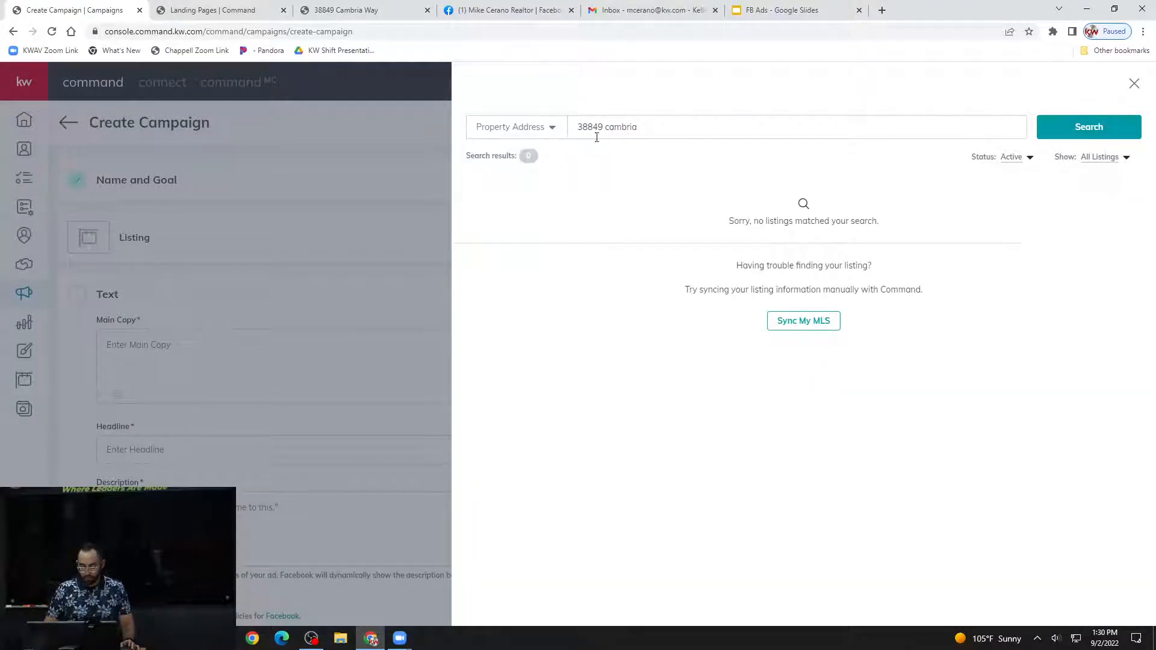
left_click(1078, 128)
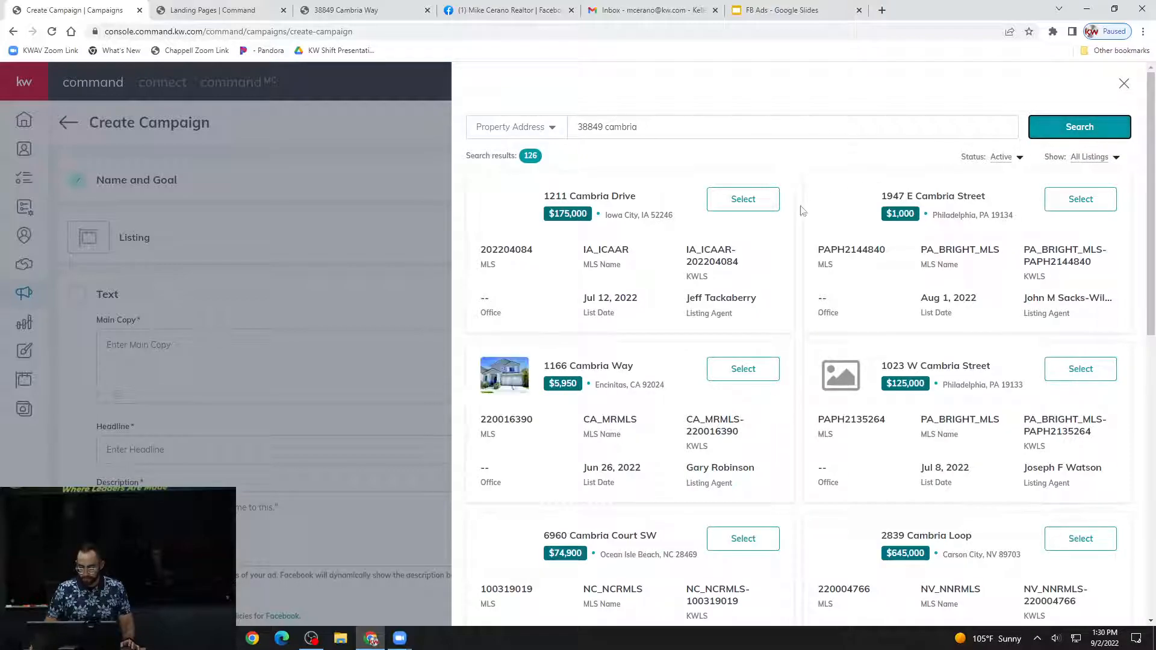
scroll(859, 241, "down", 2)
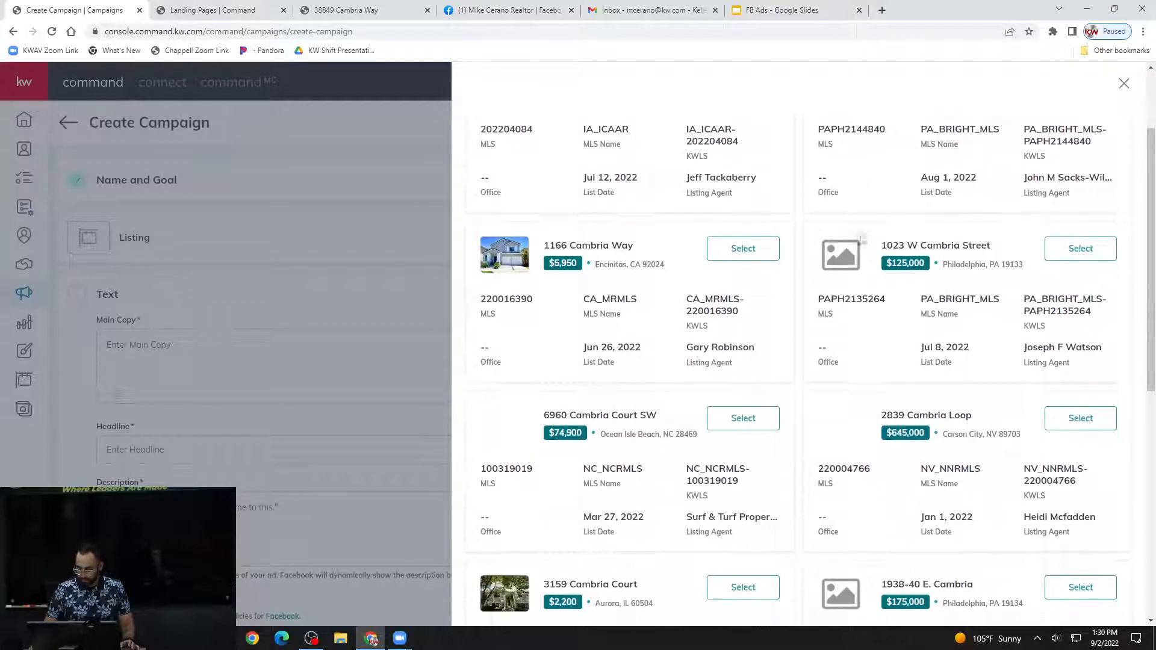
scroll(860, 242, "down", 7)
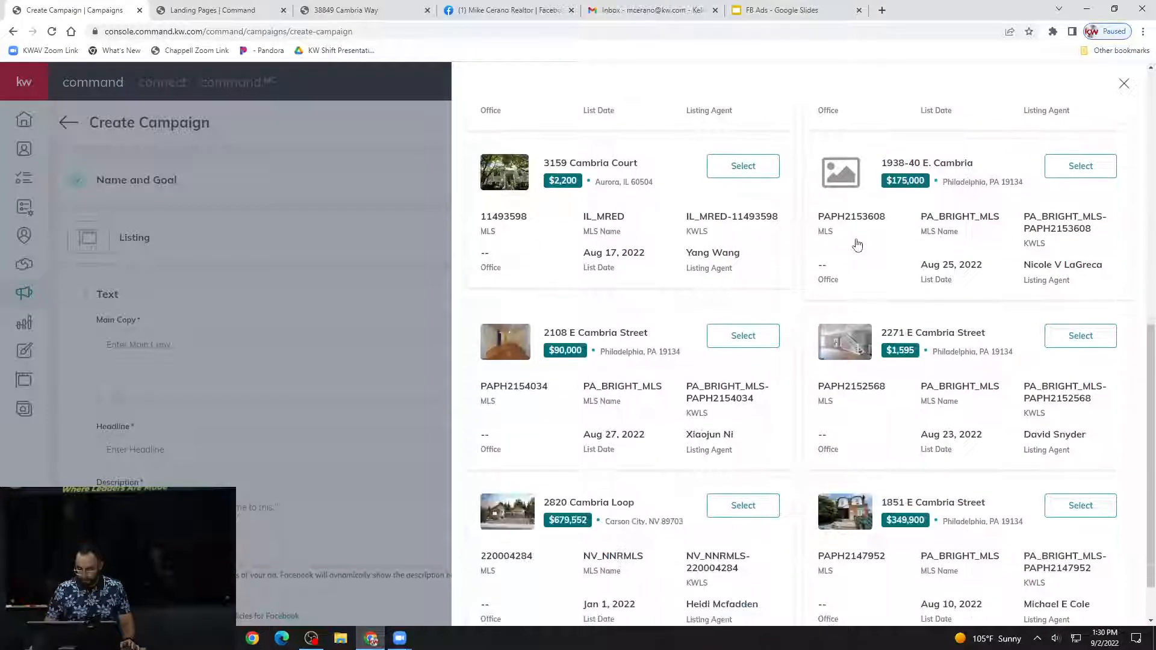
scroll(858, 243, "down", 1)
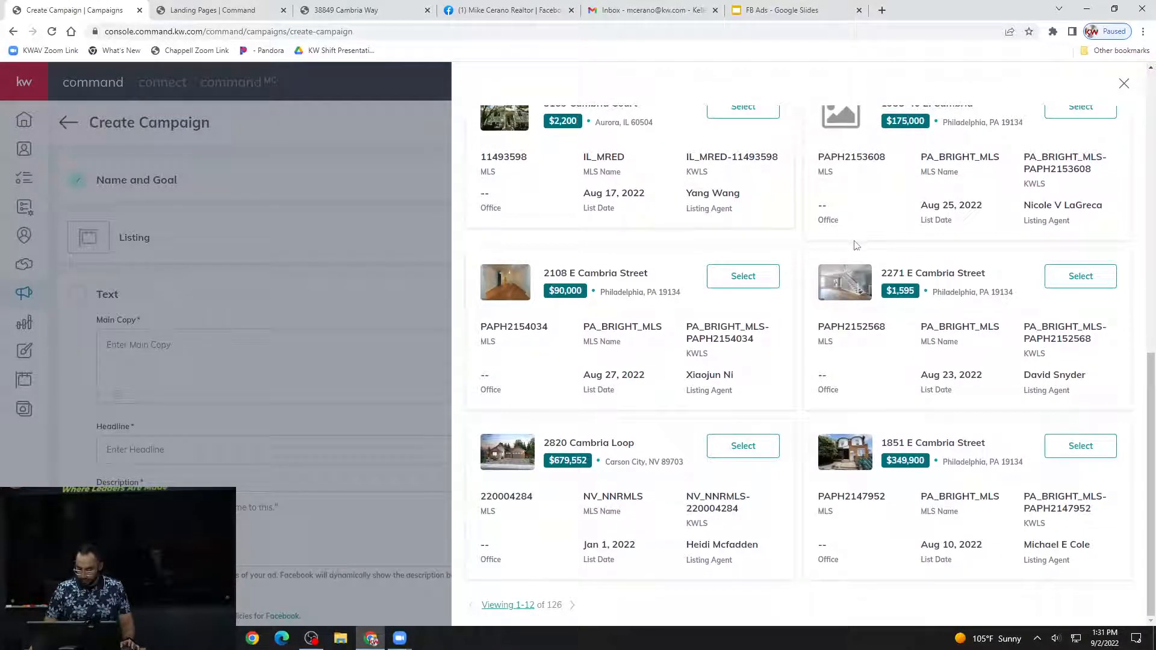
scroll(858, 244, "up", 10)
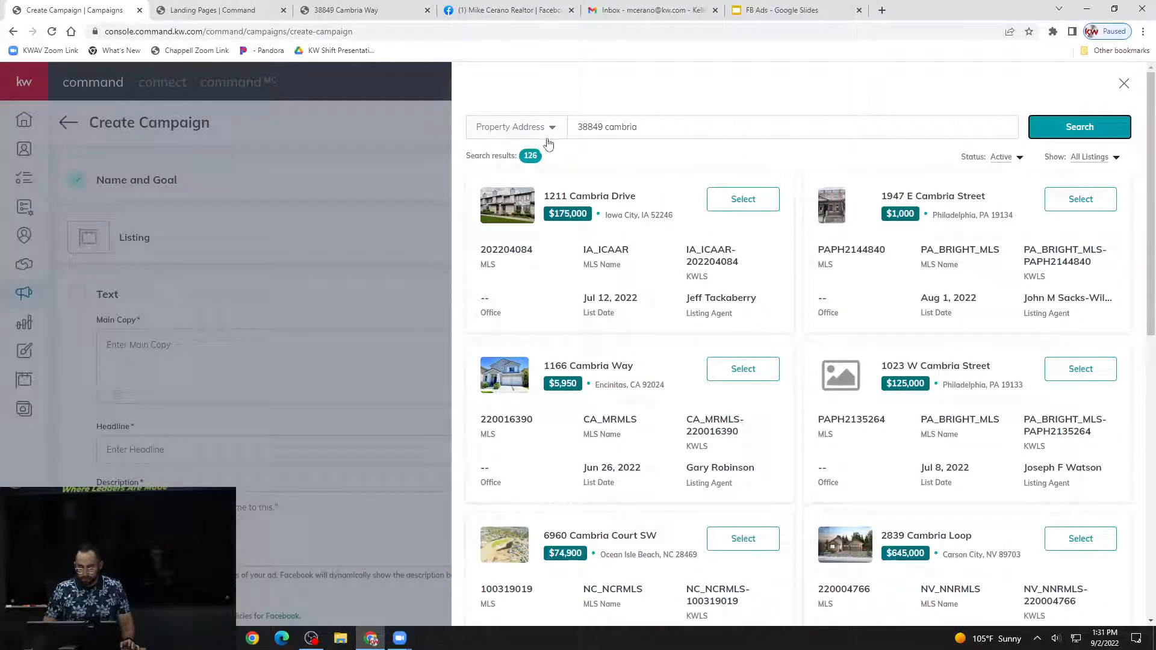
View the search criteria once more and select the $175,000 Iowa City listing as the campaign's listing.
left_click(549, 128)
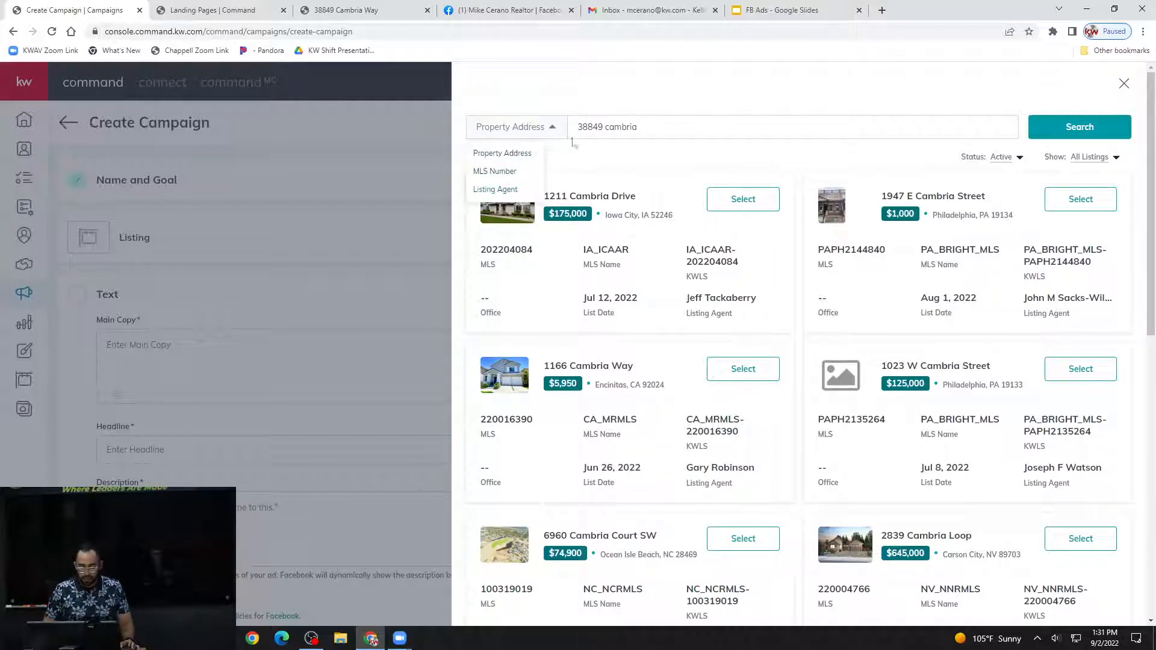
left_click(674, 124)
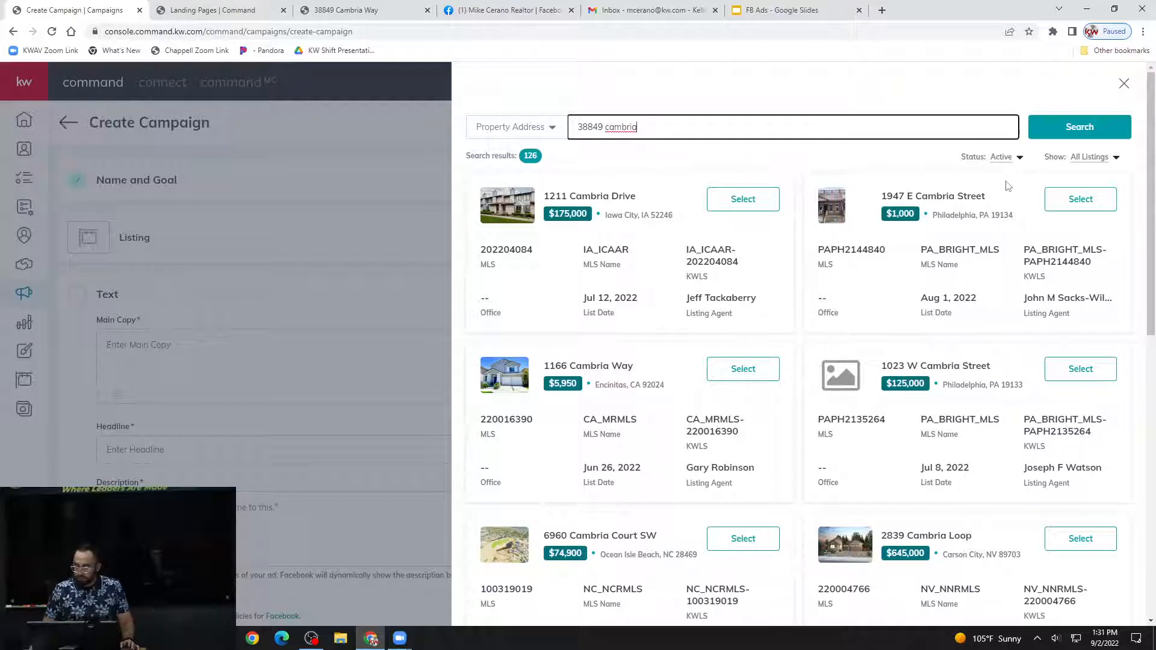
left_click(743, 206)
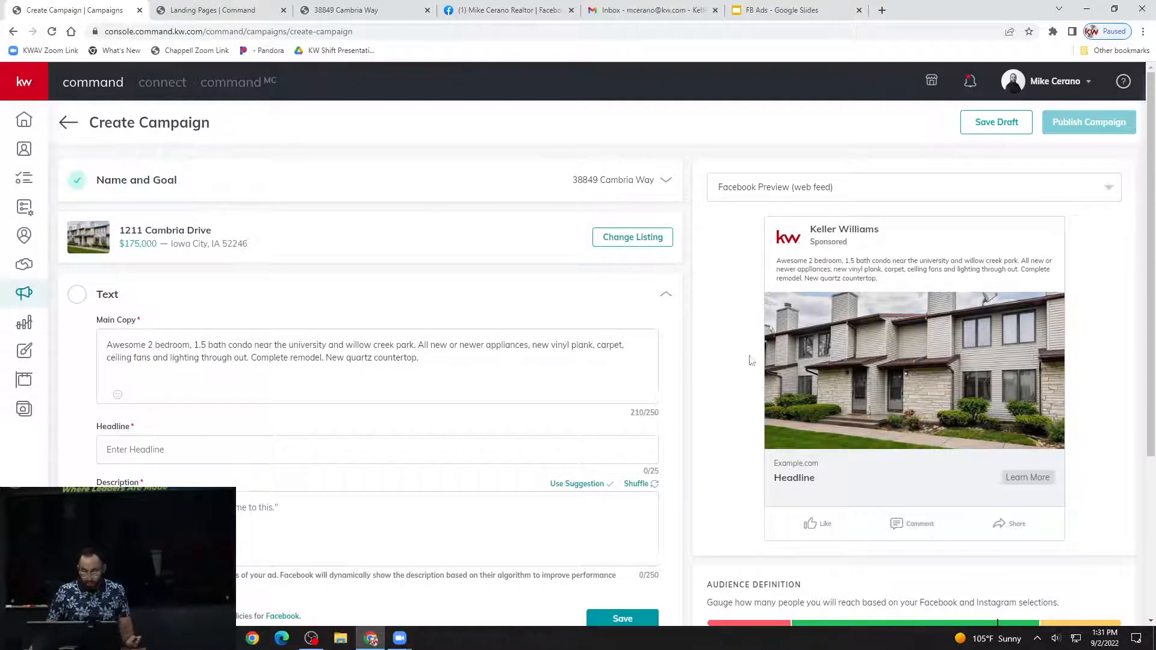
scroll(696, 342, "down", 1)
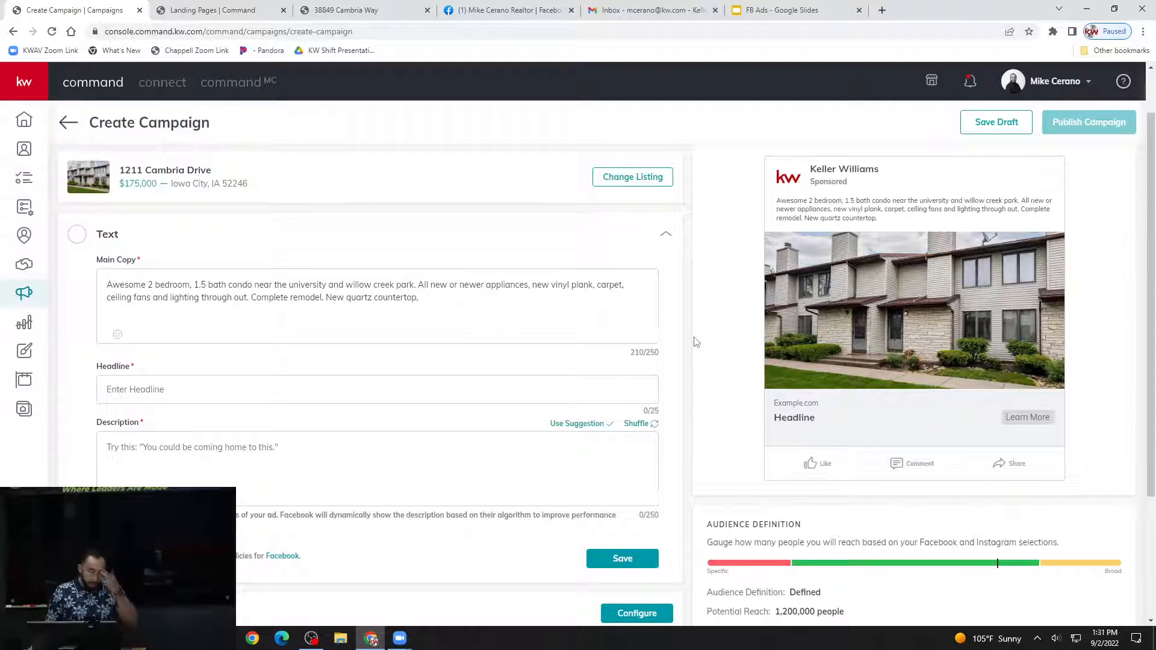
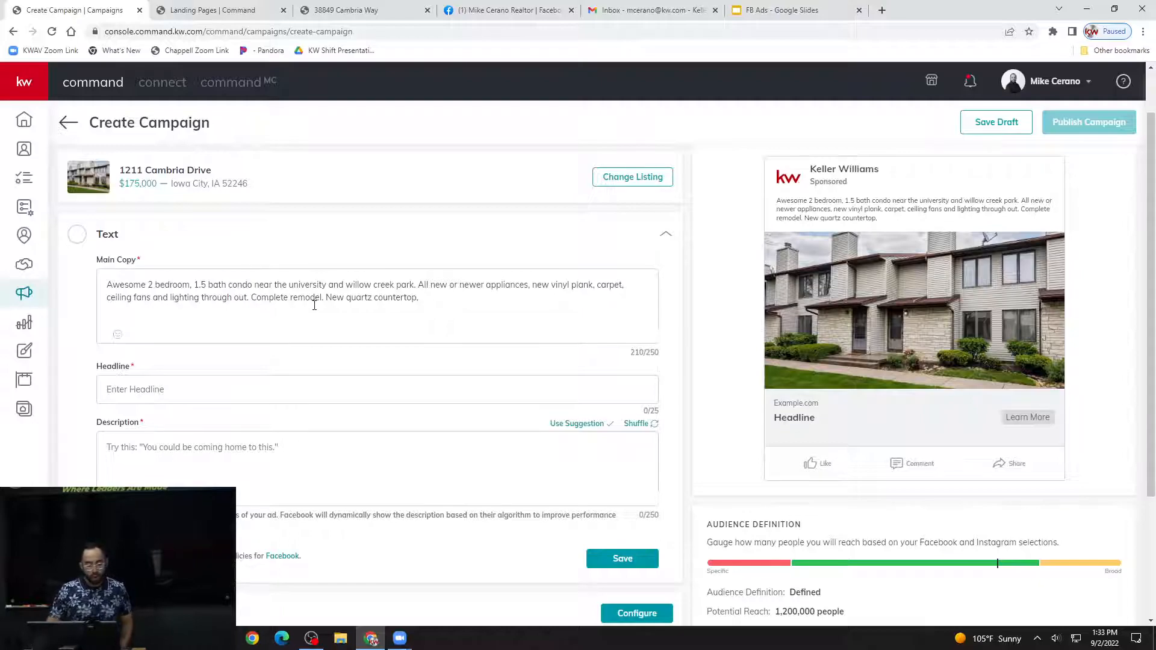
Delete the closing words "New quartz countertop," from the ad's main copy.
left_click(441, 304)
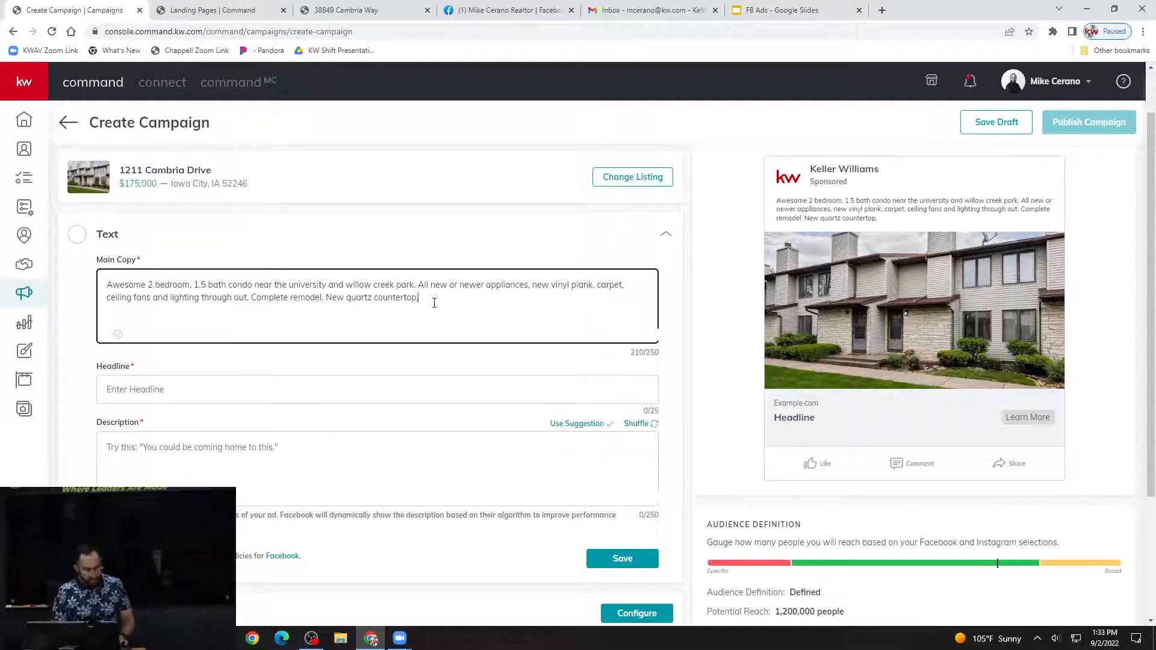
key("BackSpace")
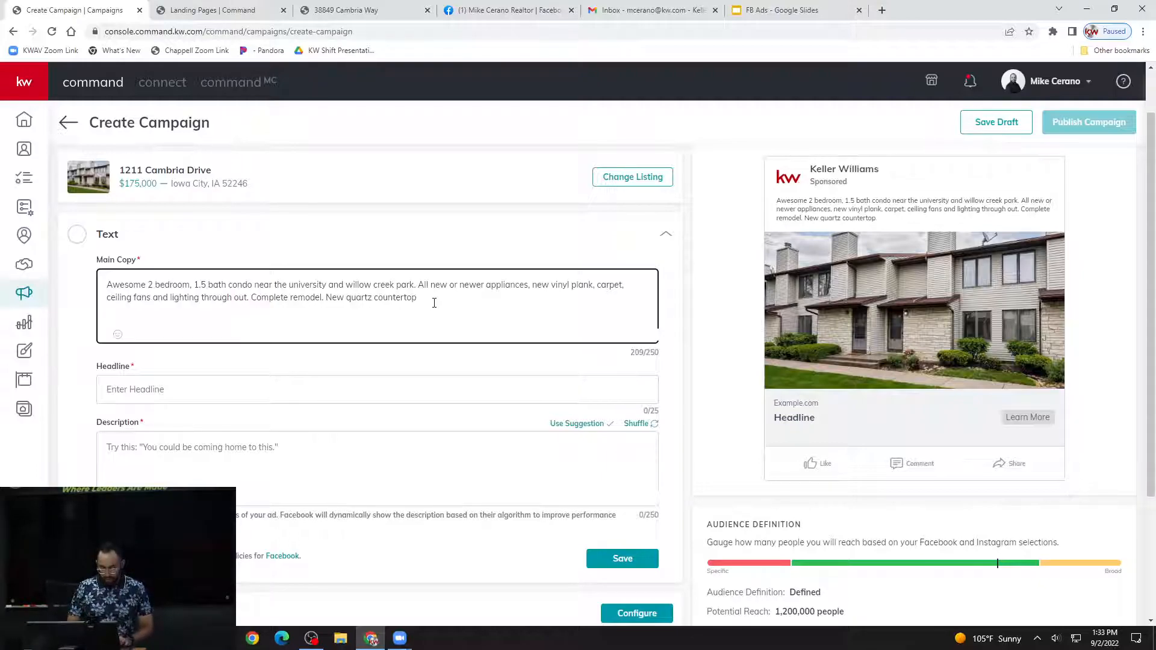
key("BackSpace")
key("BackSpace")
key("BackSpace")
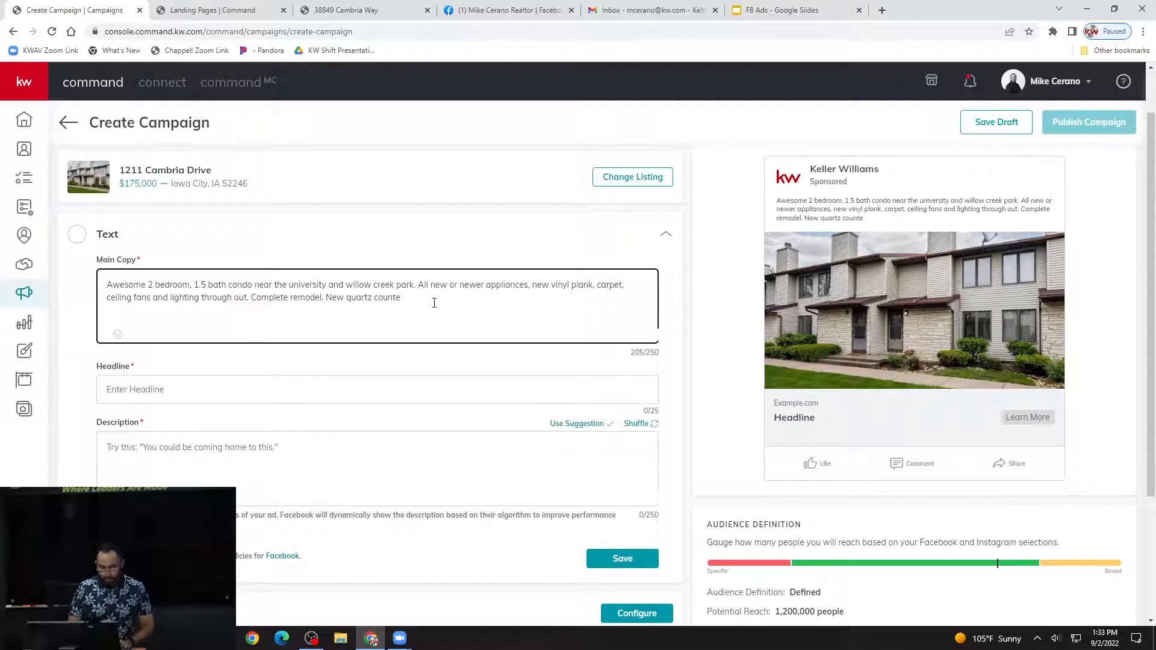
key("BackSpace")
key("BackSpace")
key("BackSpace")
key("BackSpace")
key("BackSpace")
key("BackSpace")
key("BackSpace")
key("BackSpace")
key("BackSpace")
key("BackSpace")
key("BackSpace")
key("BackSpace")
key("BackSpace")
key("BackSpace")
key("BackSpace")
key("BackSpace")
key("BackSpace")
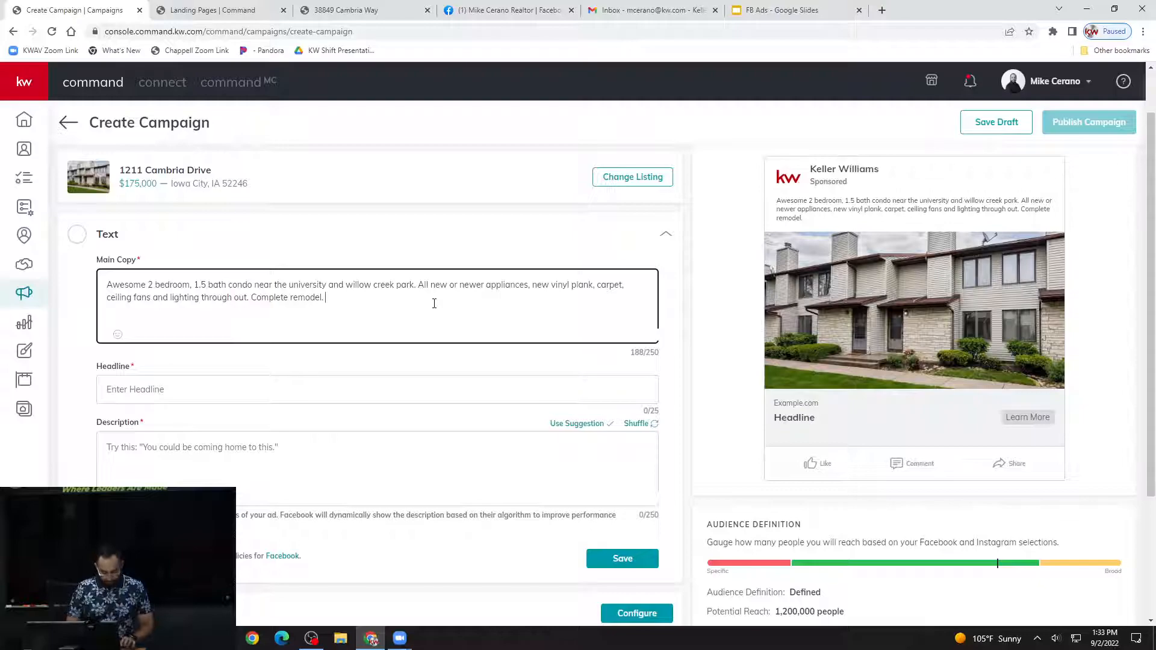
End the main copy with the call to action "Click below for more information, pictures and price!".
type("CLI")
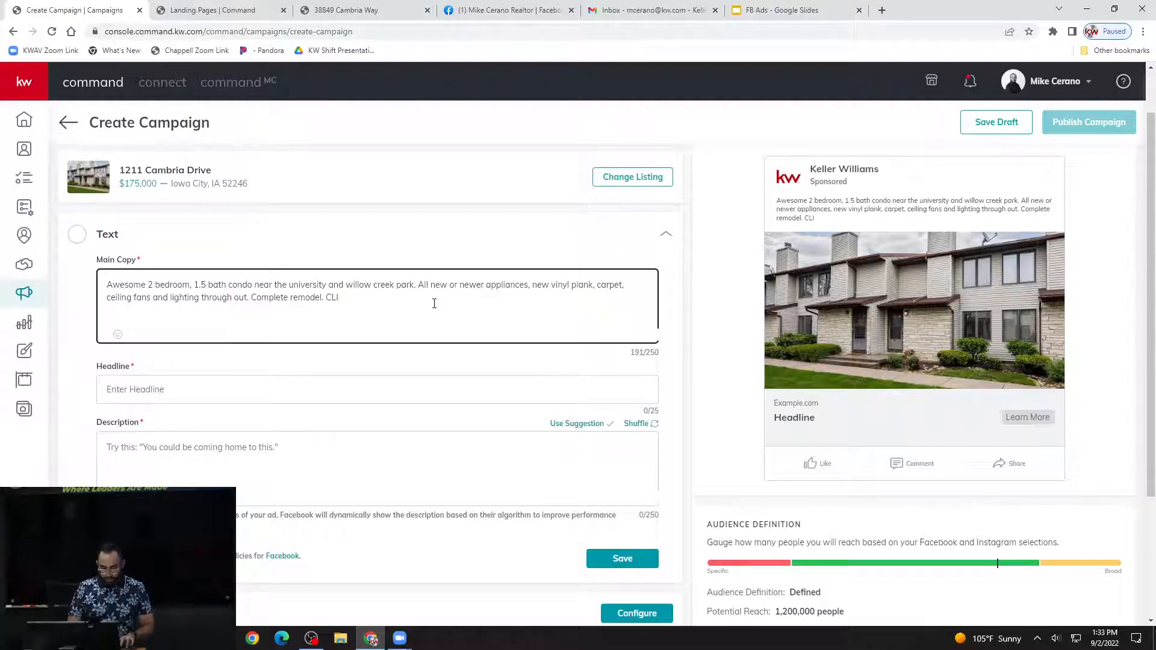
key("BackSpace")
type("lick ")
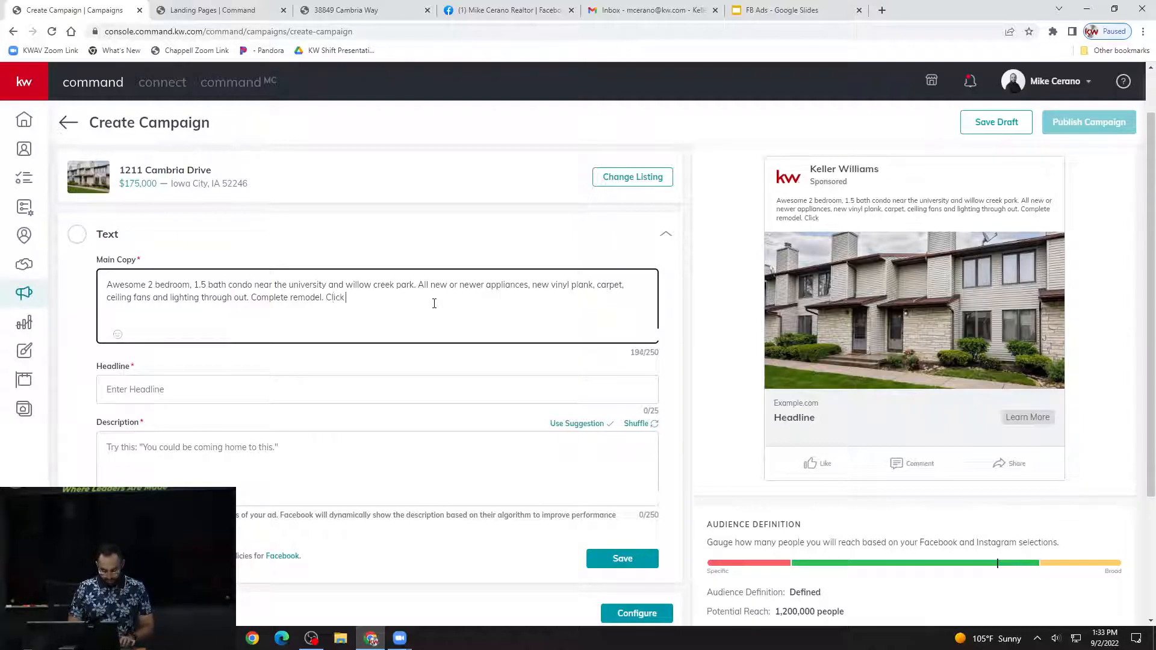
type("below for more ")
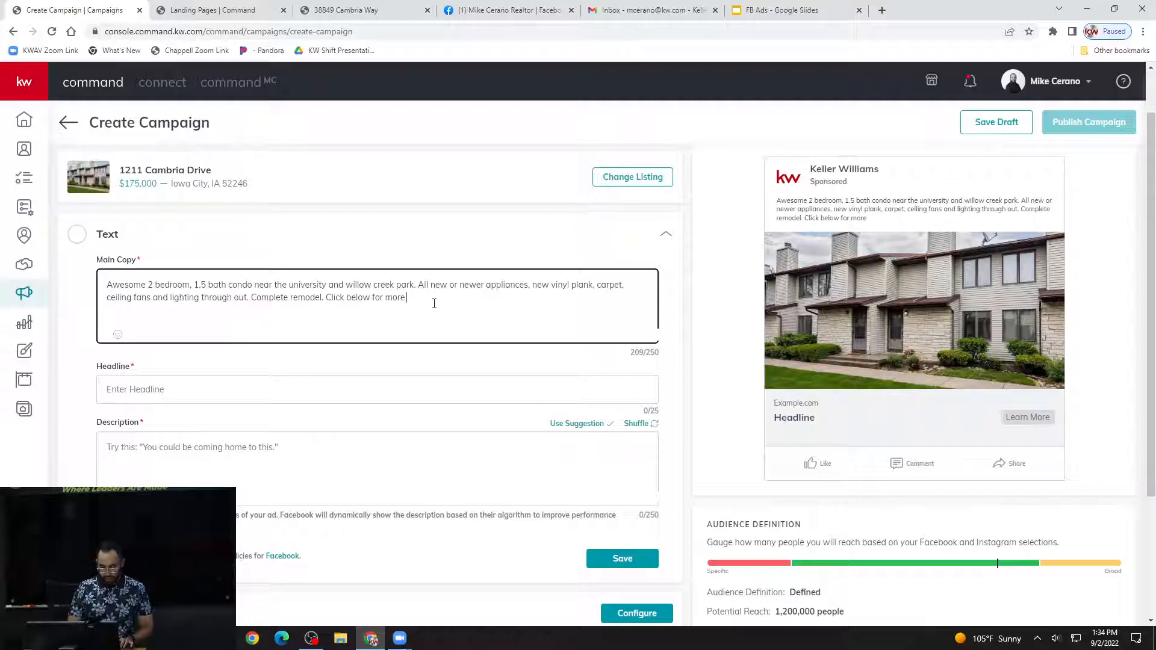
type("information")
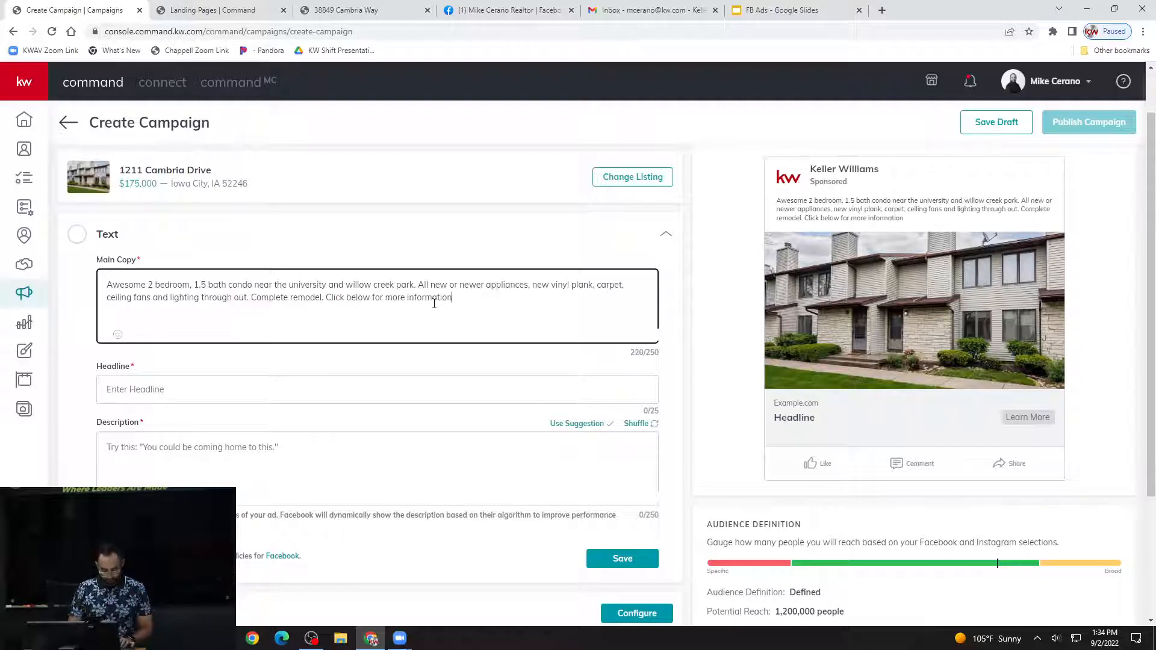
type(", ")
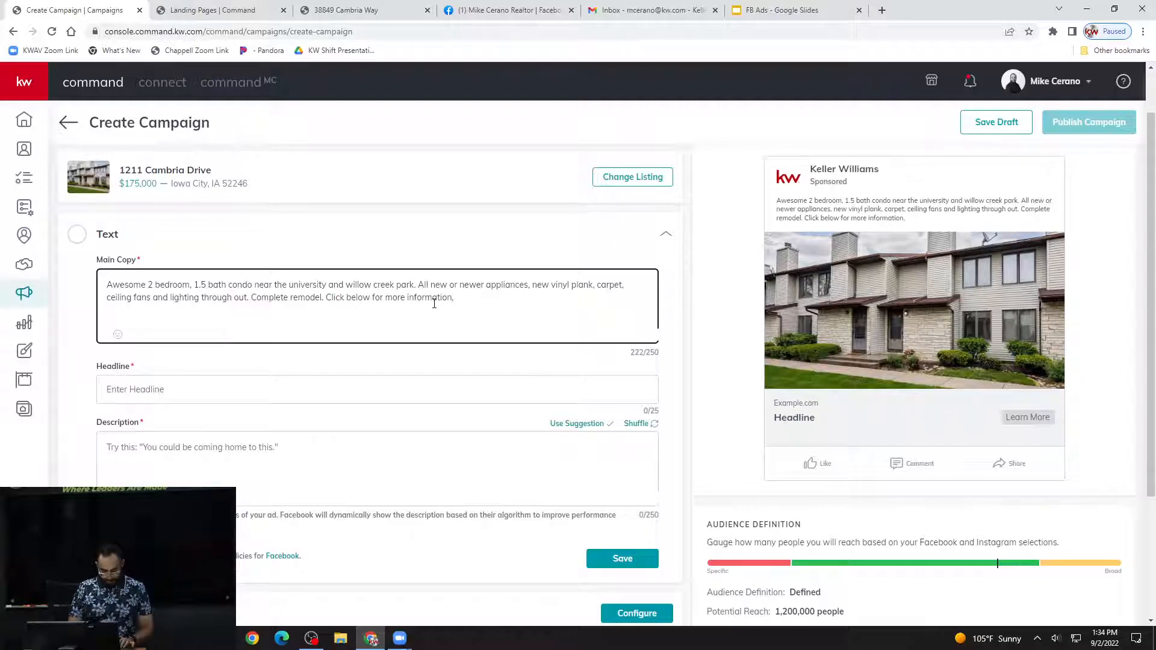
type("pictures")
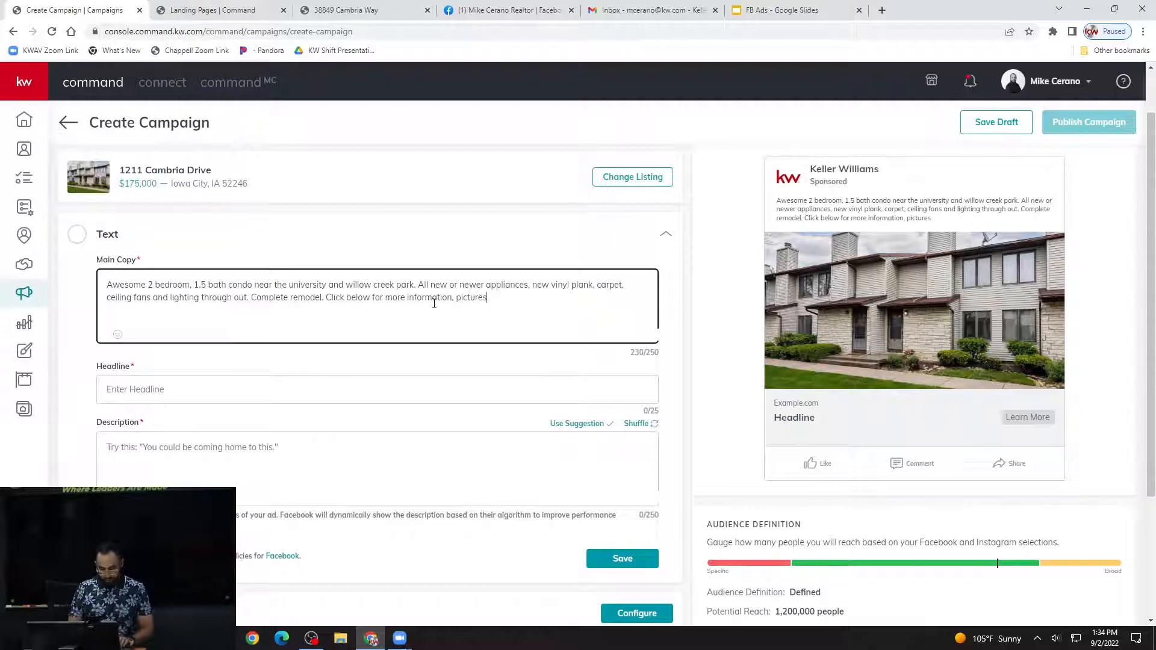
type(" and prices")
key("BackSpace")
type("!")
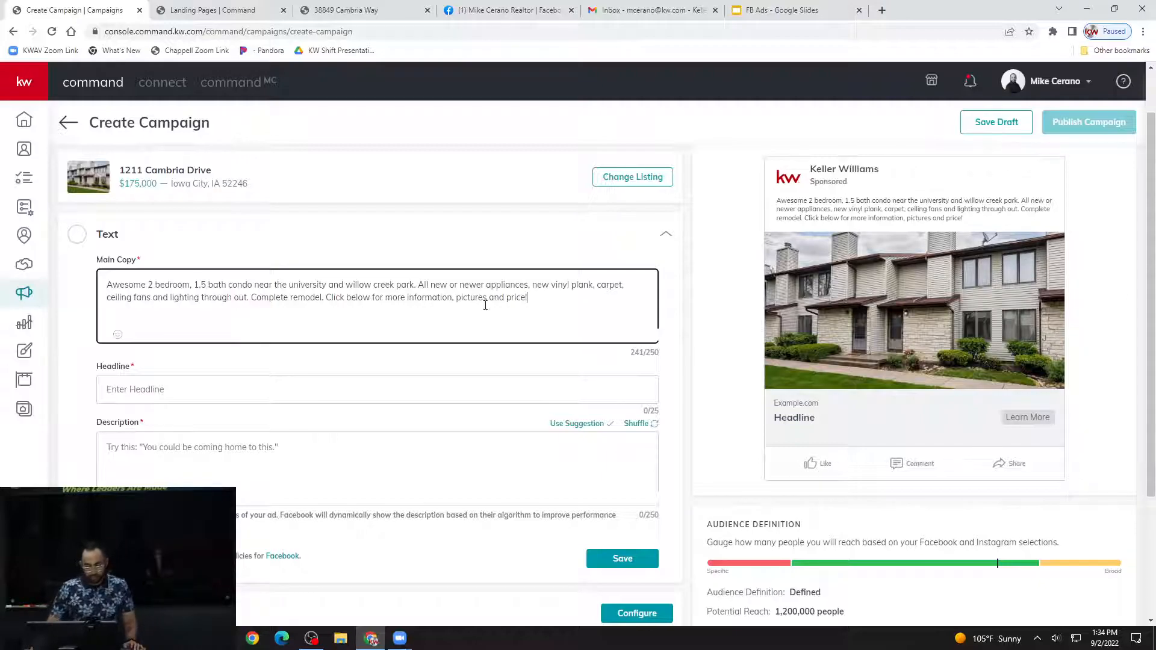
left_click(550, 250)
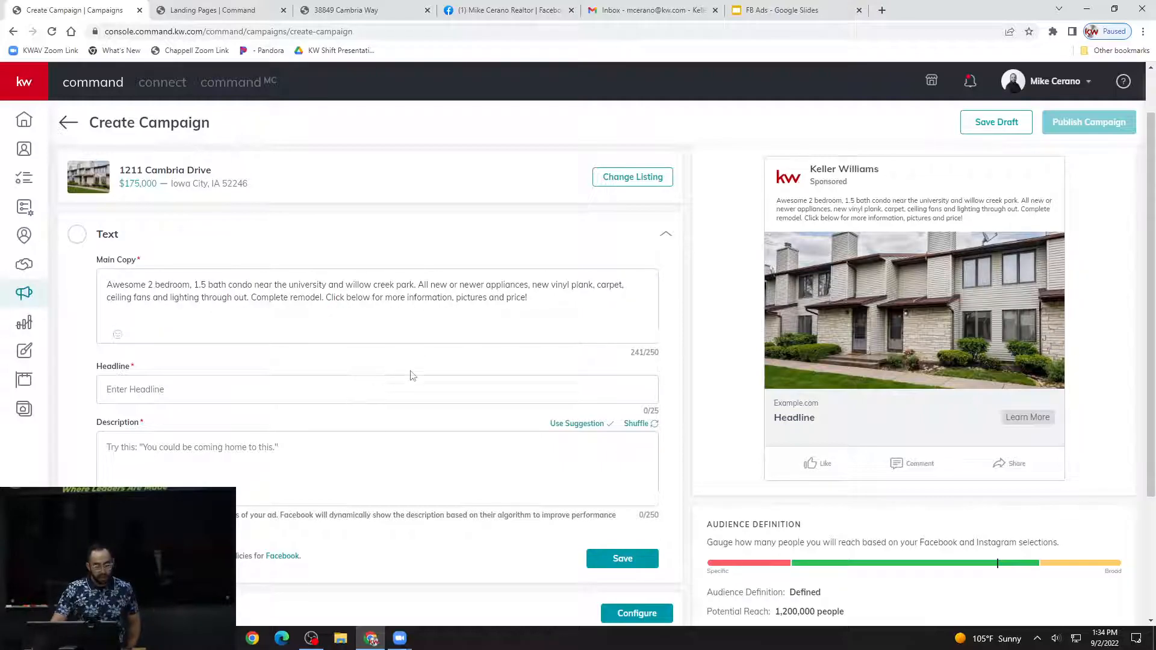
Check the main copy's character limit and look through the emojis available for it.
left_click_drag(650, 353, 658, 354)
left_click(657, 353)
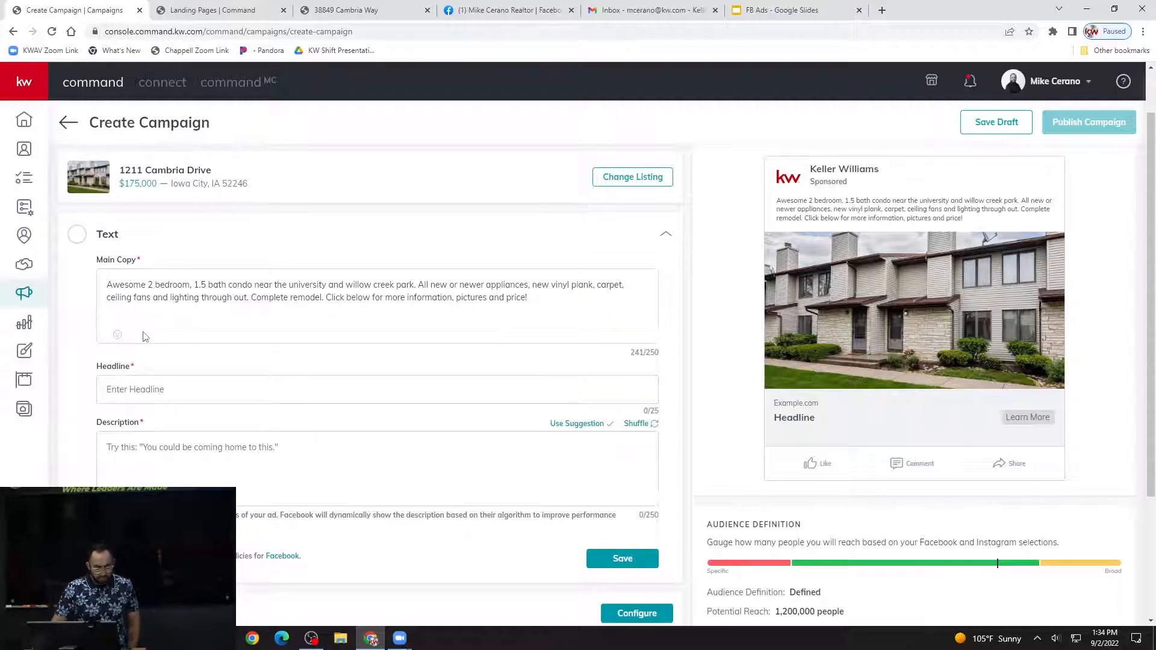
left_click(129, 305)
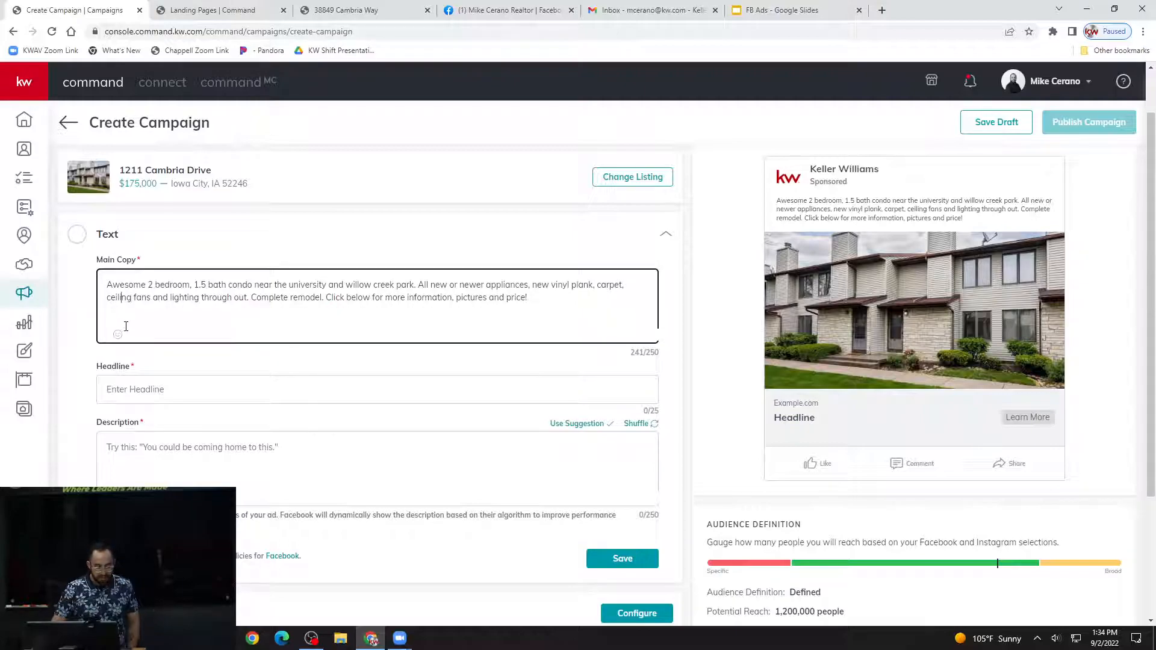
left_click(118, 335)
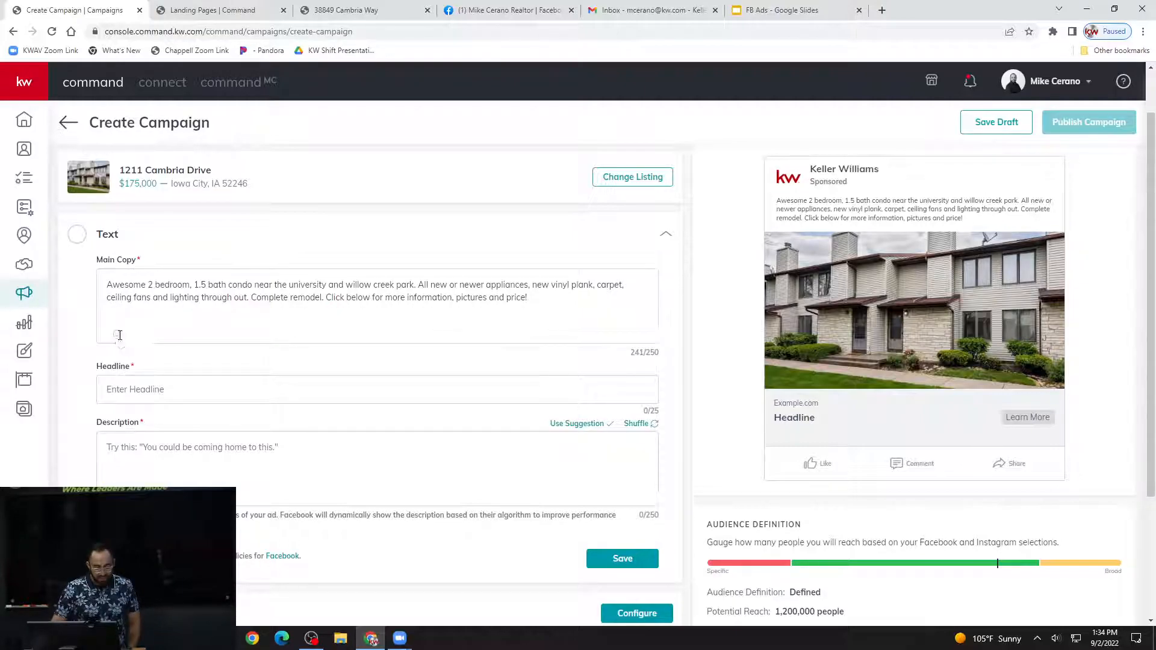
left_click(331, 308)
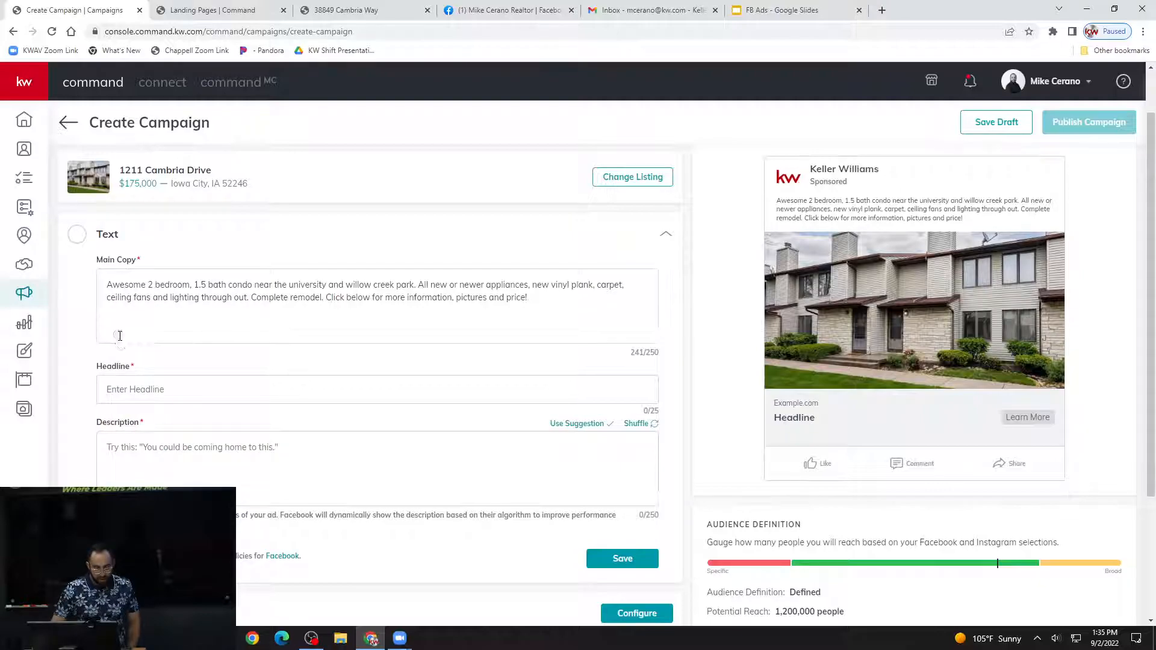
left_click(118, 335)
scroll(262, 362, "down", 3)
scroll(258, 371, "down", 5)
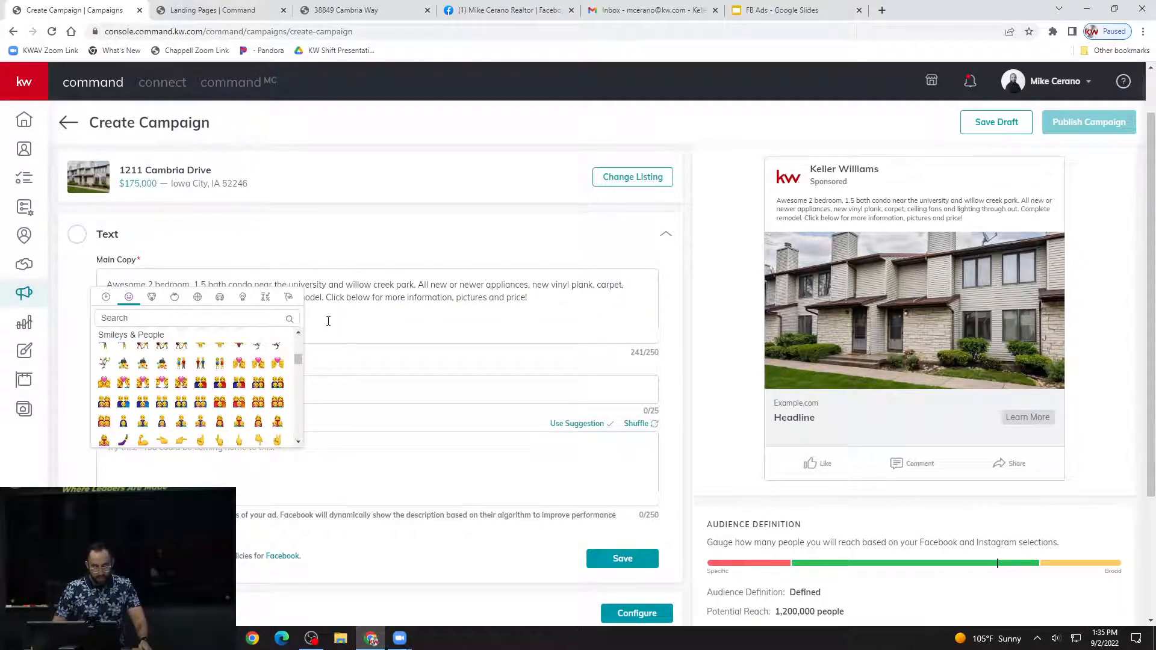
left_click(383, 315)
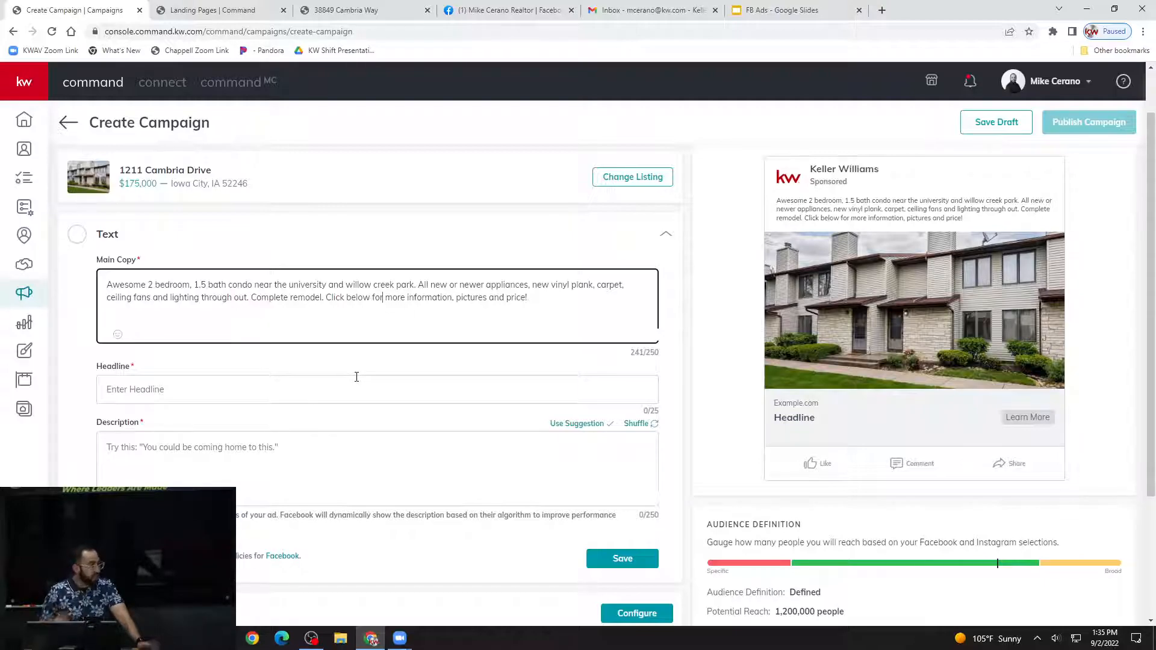
Enter "West Palmdale Pool Home" as the ad's headline and go to the description.
left_click(328, 394)
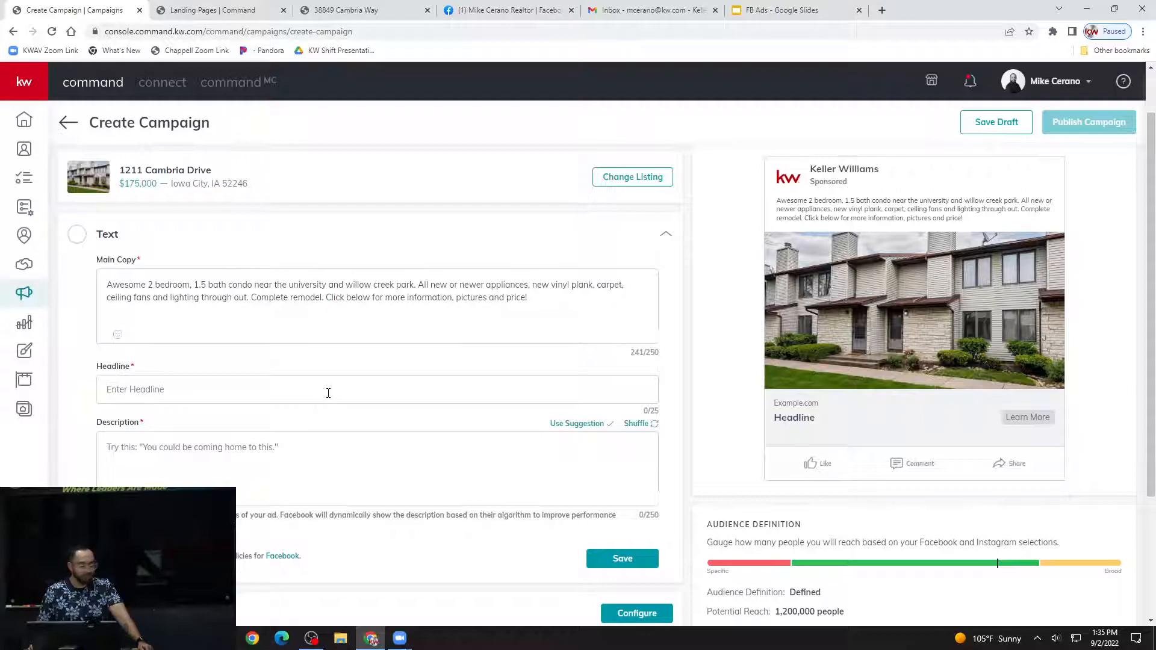
scroll(328, 393, "down", 1)
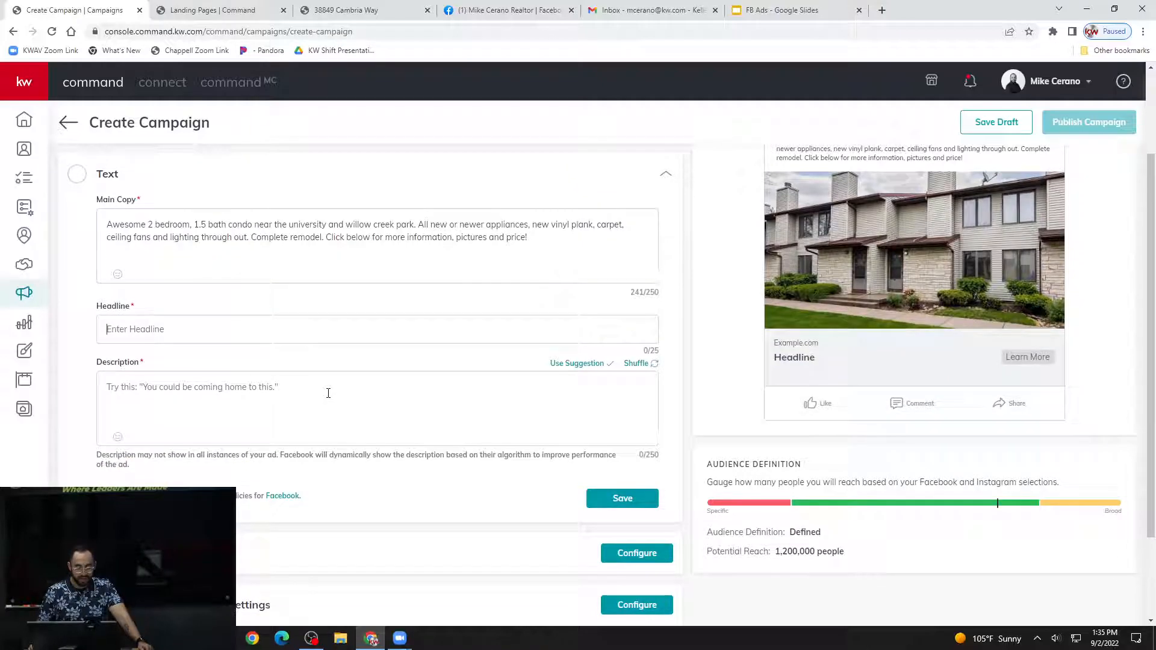
left_click(307, 326)
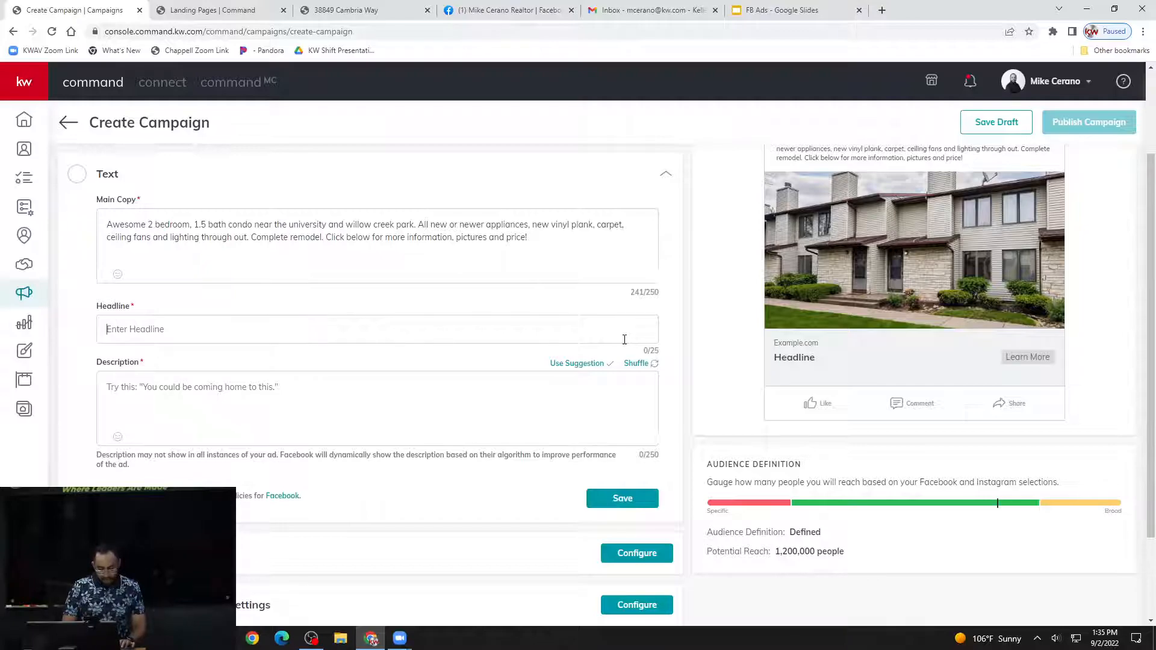
type("West Pa")
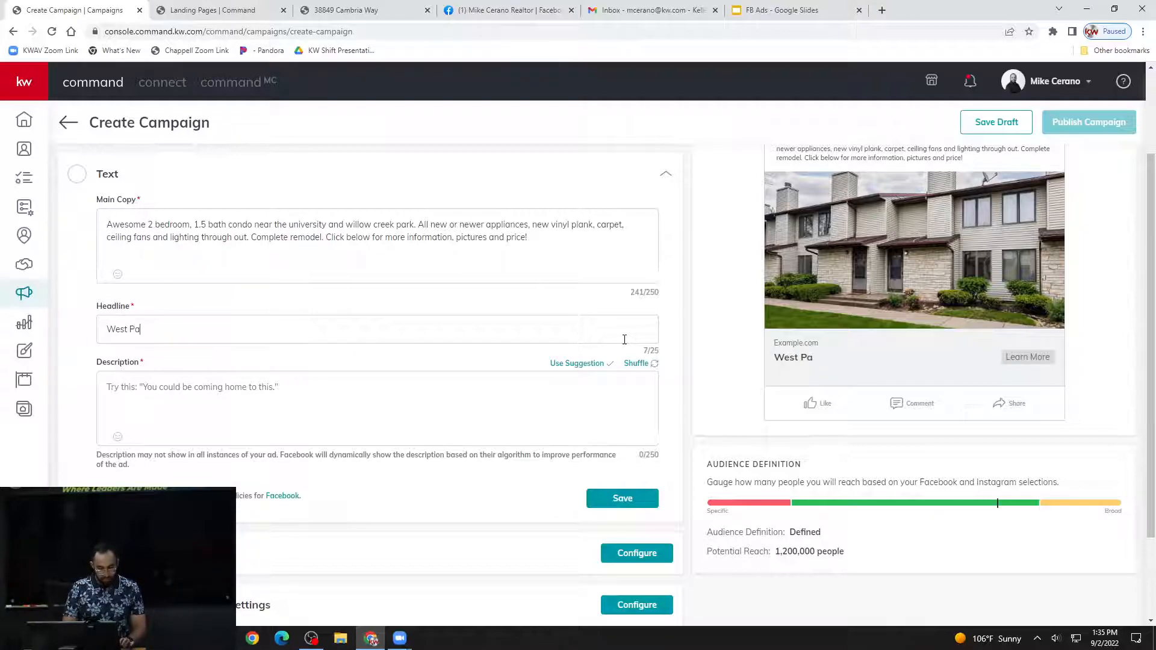
type("lmdale H")
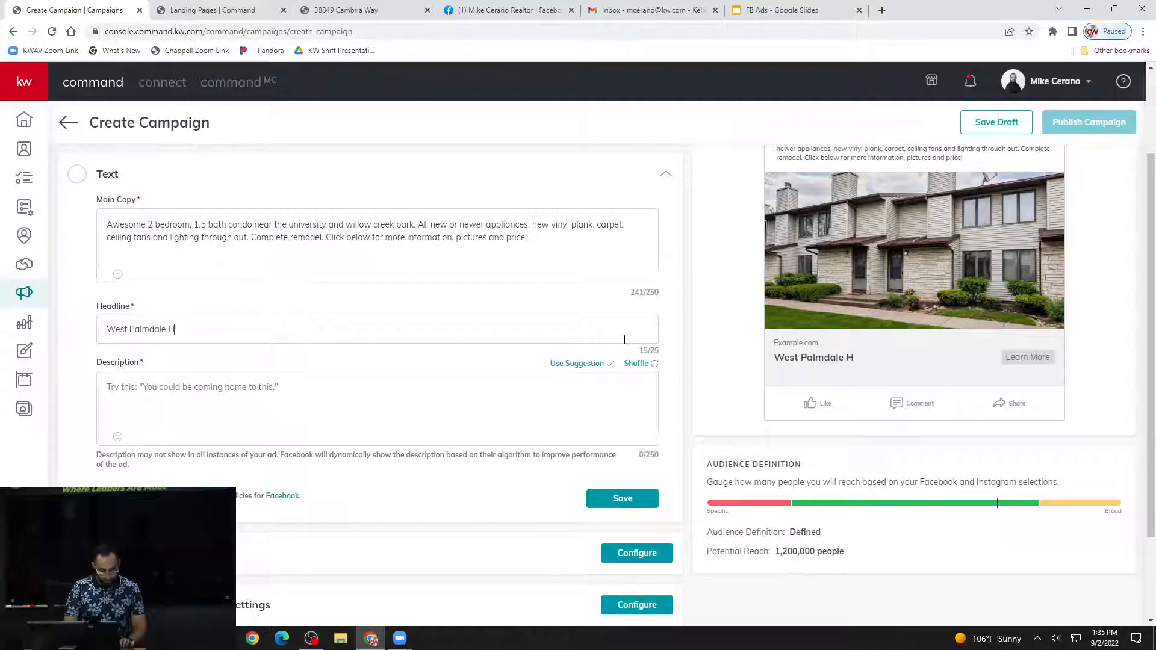
key("BackSpace")
type("Pool ")
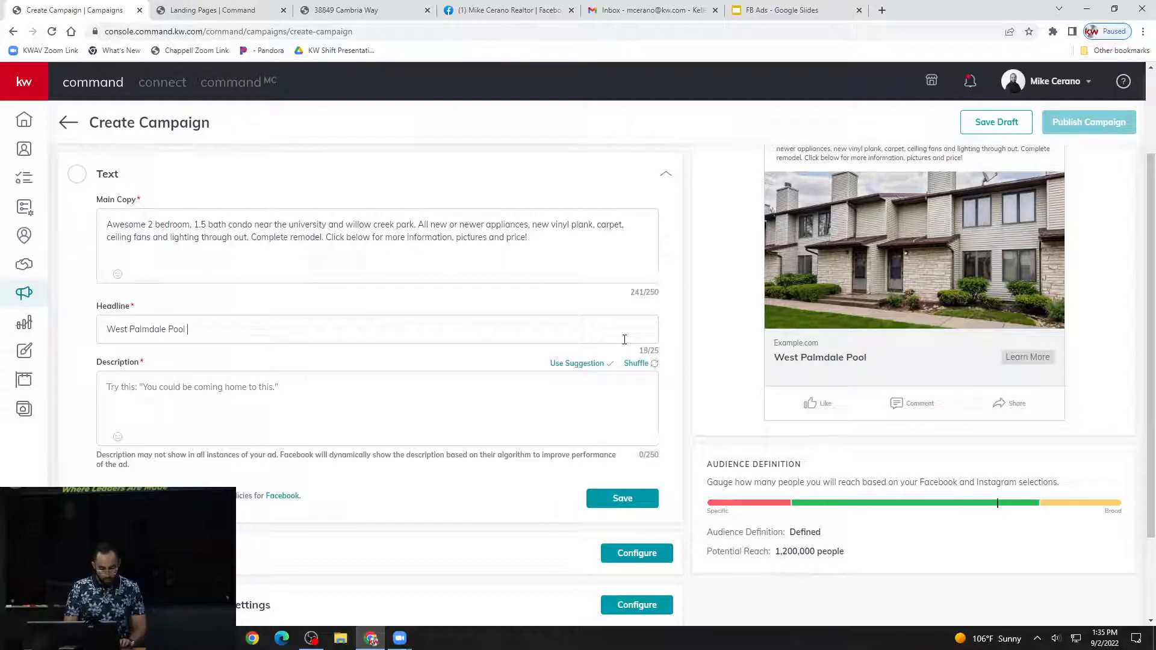
type("Home")
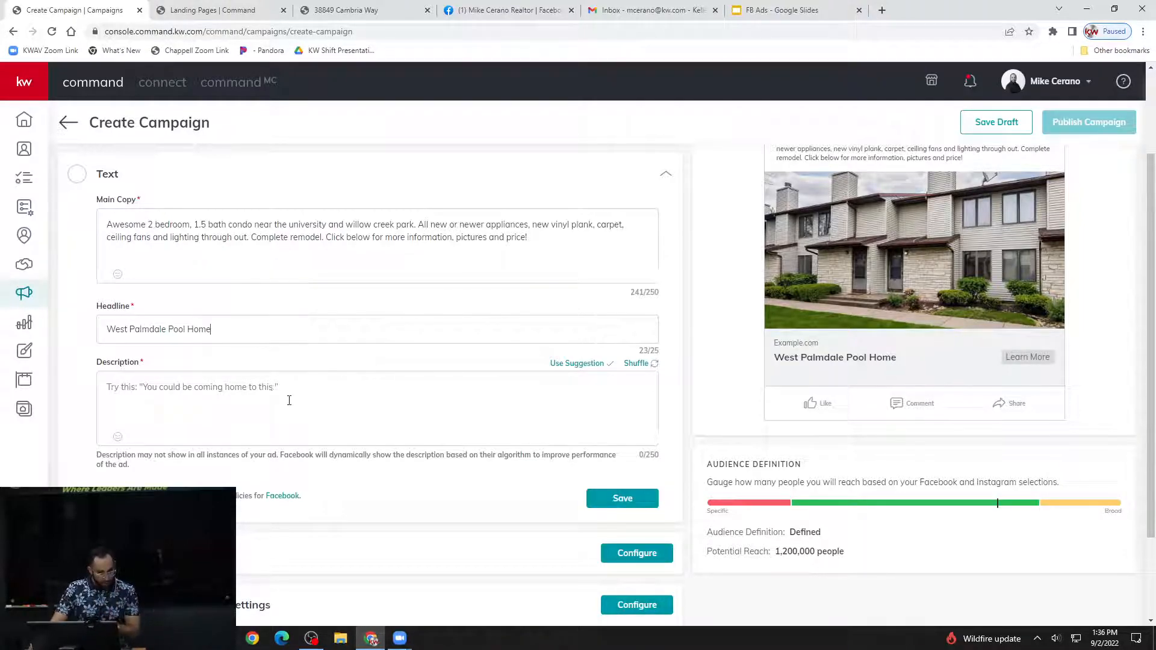
scroll(233, 405, "up", 1)
left_click(206, 453)
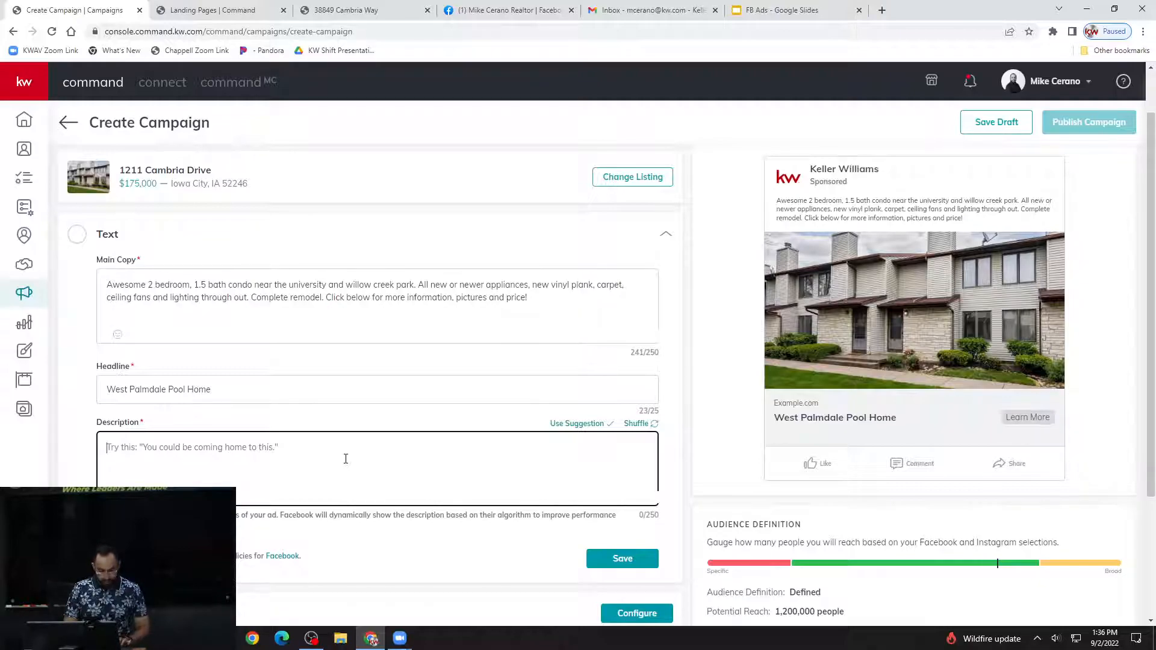
type("If")
key("BackSpace")
type("f you;d")
key("BackSpace")
key("BackSpace")
type(";d")
key("BackSpace")
key("BackSpace")
key("BackSpace")
key("BackSpace")
key("BackSpace")
key("BackSpace")
key("BackSpace")
key("BackSpace")
Write the description "To schedule a private showing call me at" followed by the agent's phone number and email address, and save the text section.
type("To schedule a proi")
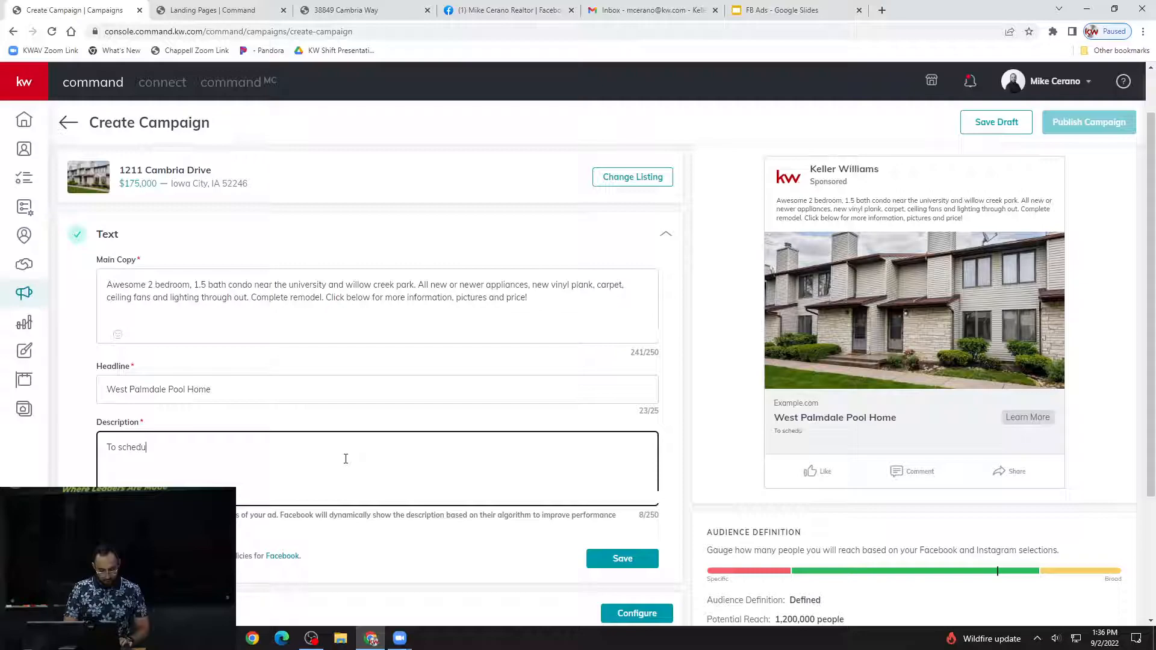
key("BackSpace")
key("BackSpace")
type("ivate ")
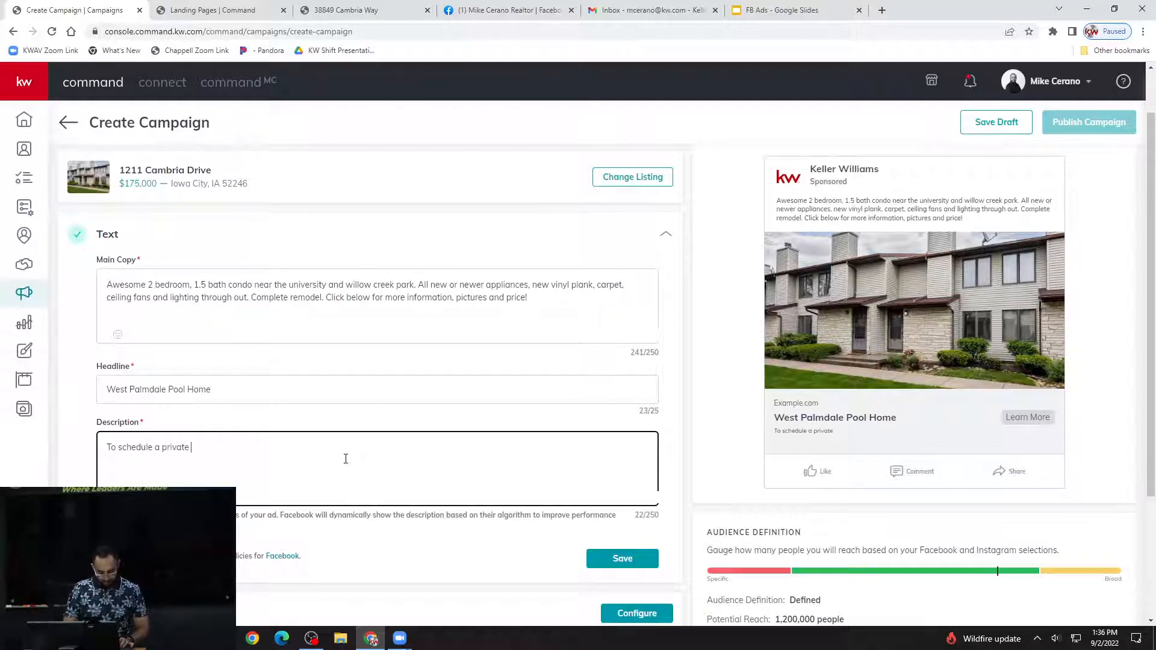
type("showing call me at")
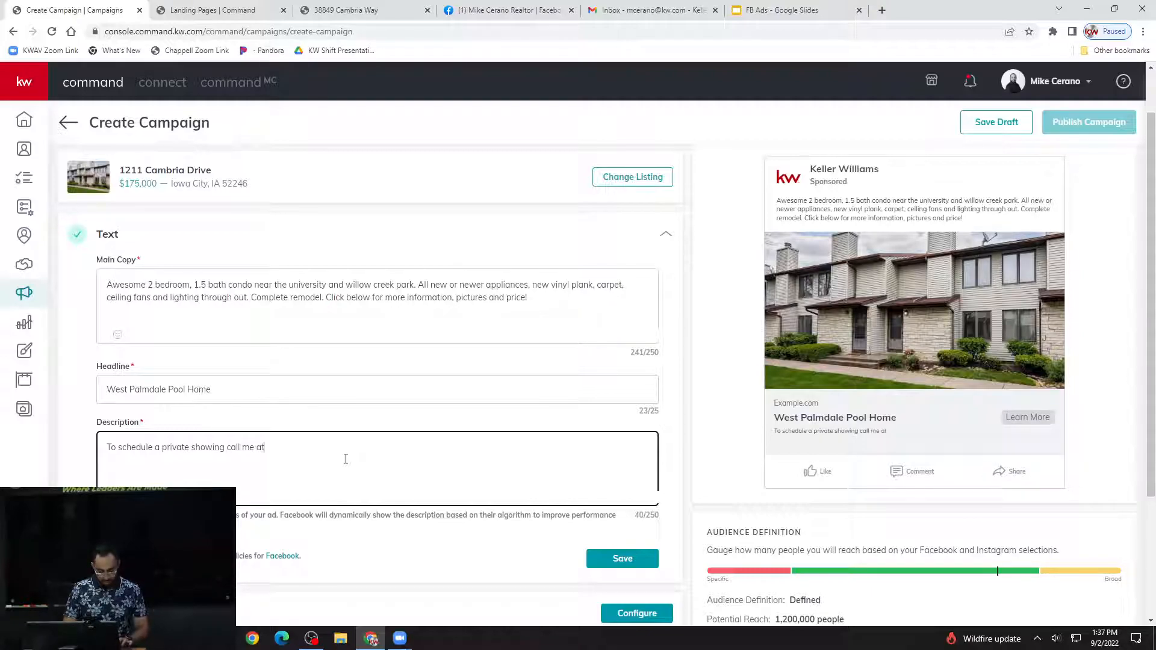
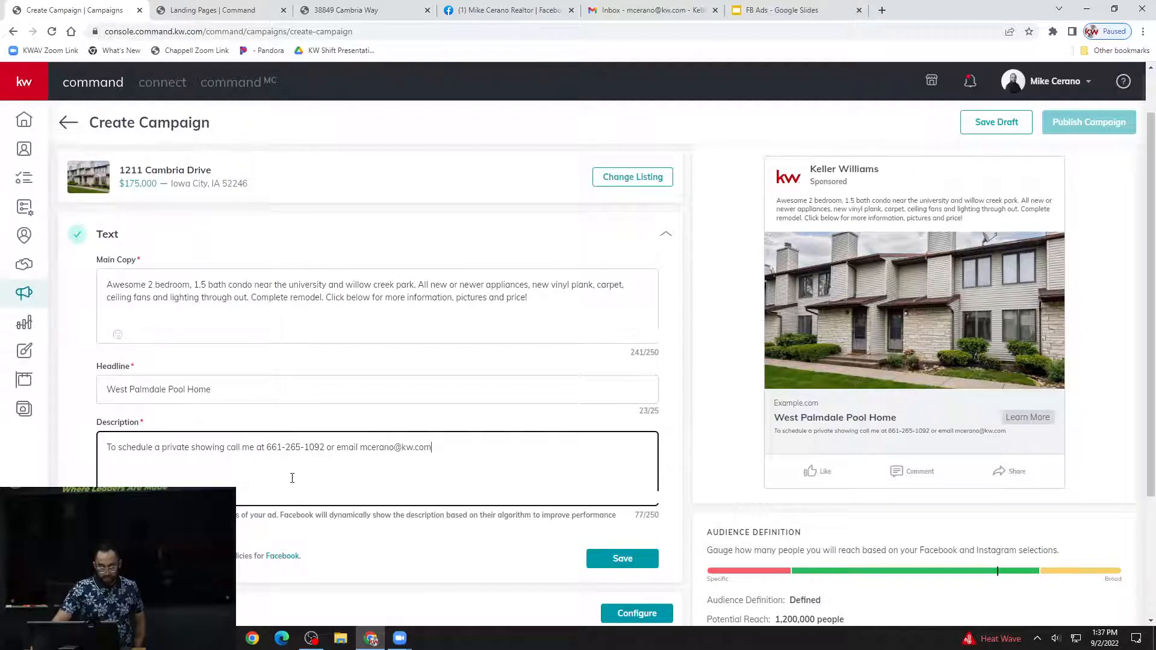
scroll(318, 461, "down", 1)
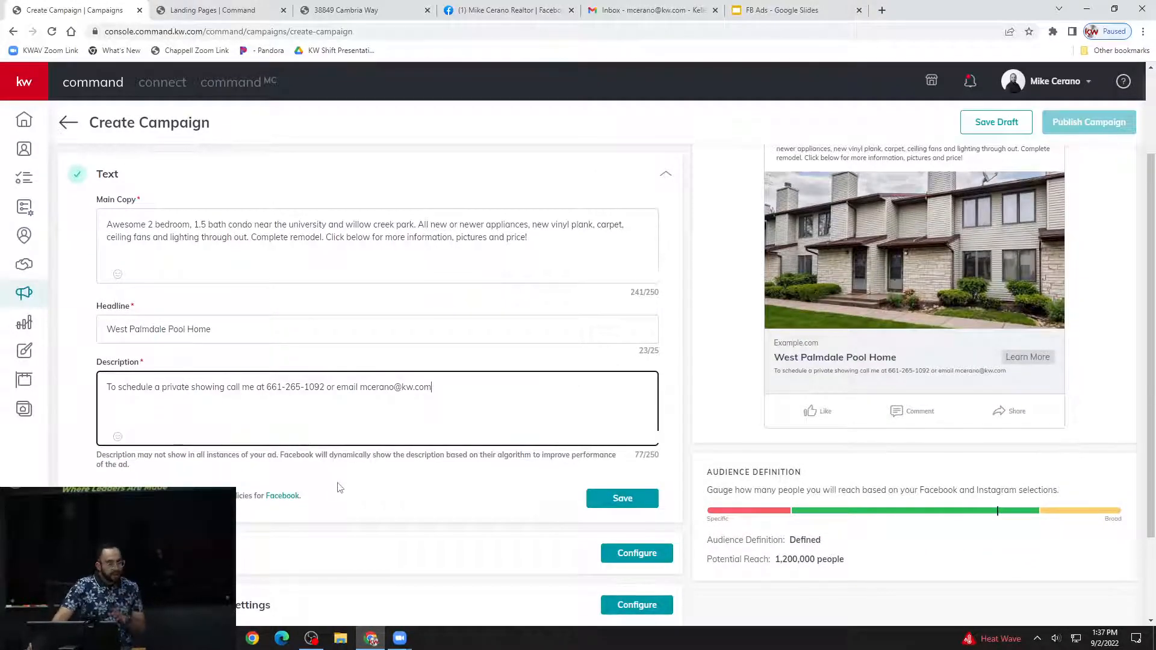
left_click(612, 499)
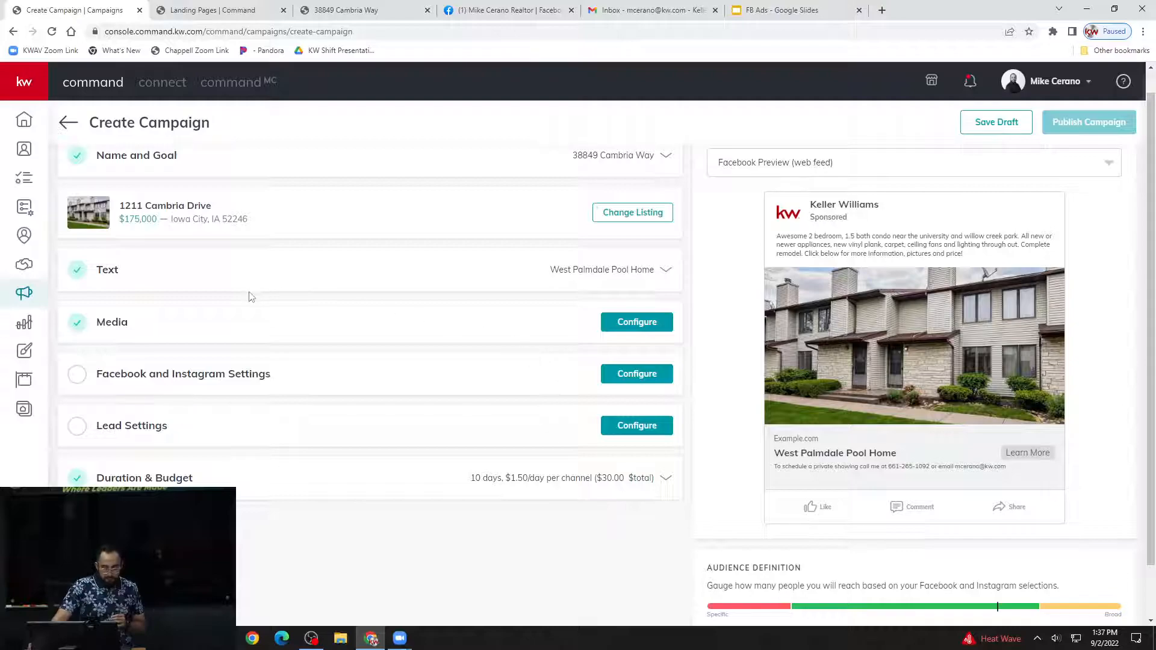
Add the listing's wooden deck photo to the ad media, using the Square (1:1) crop.
left_click(121, 328)
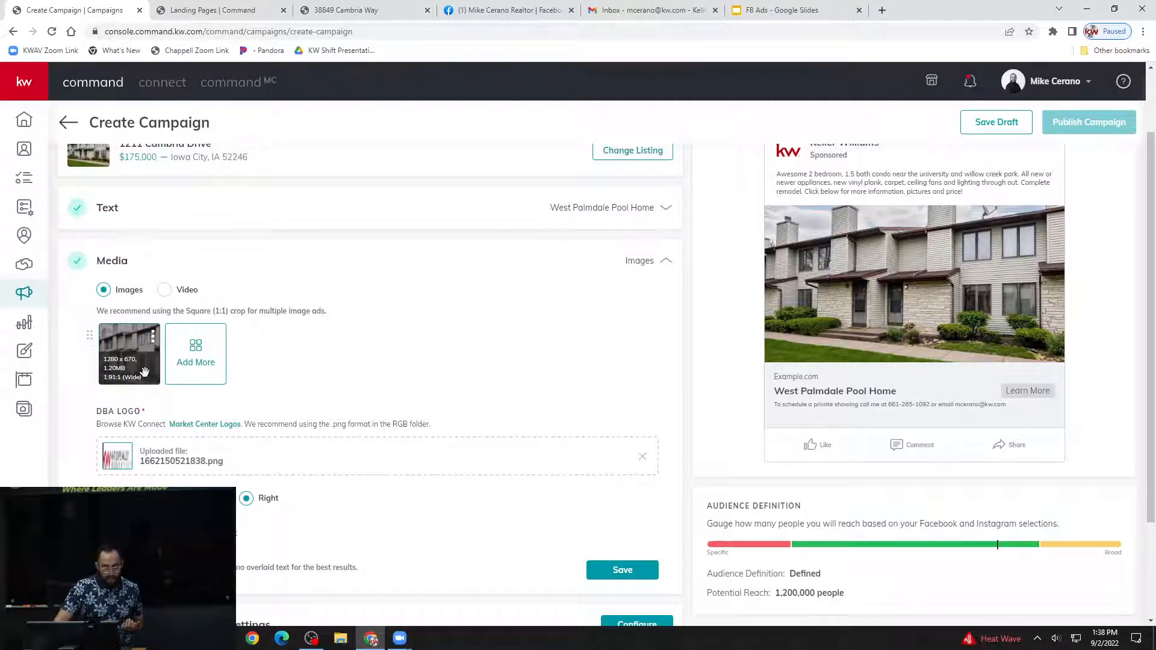
left_click(205, 352)
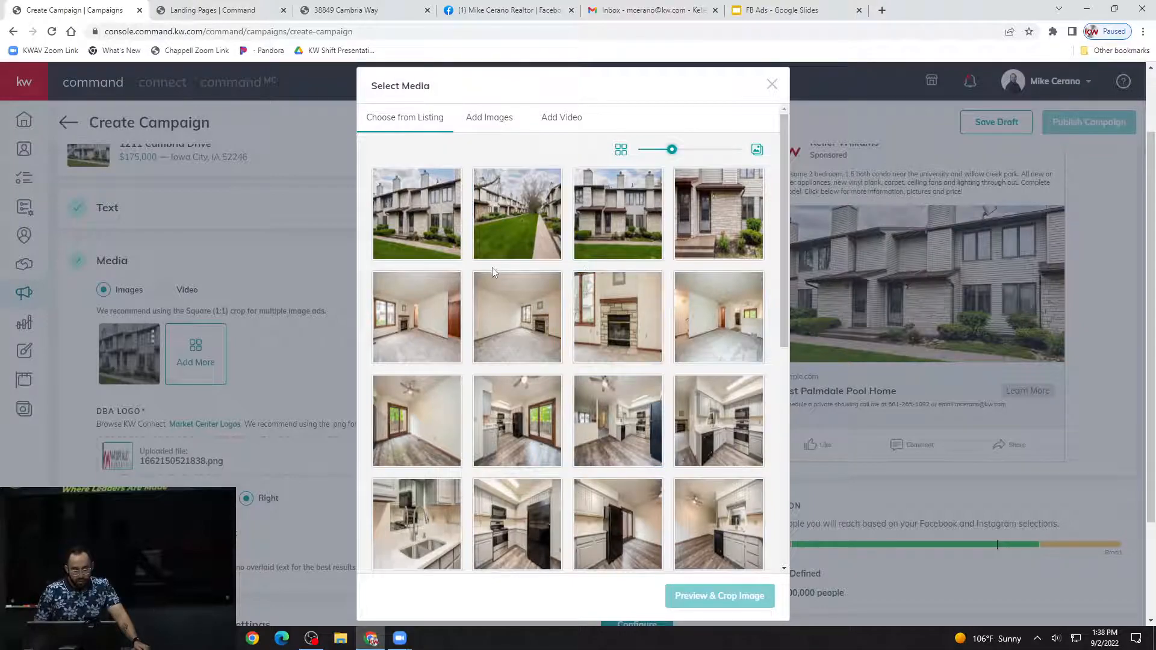
scroll(511, 289, "down", 1)
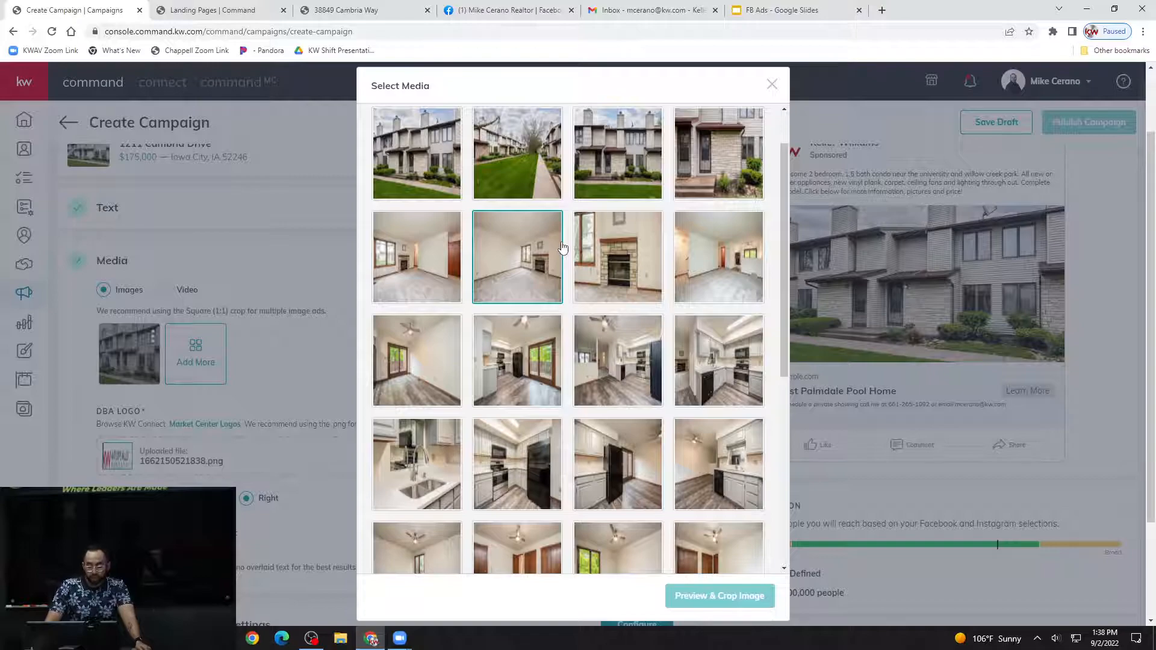
scroll(563, 247, "down", 2)
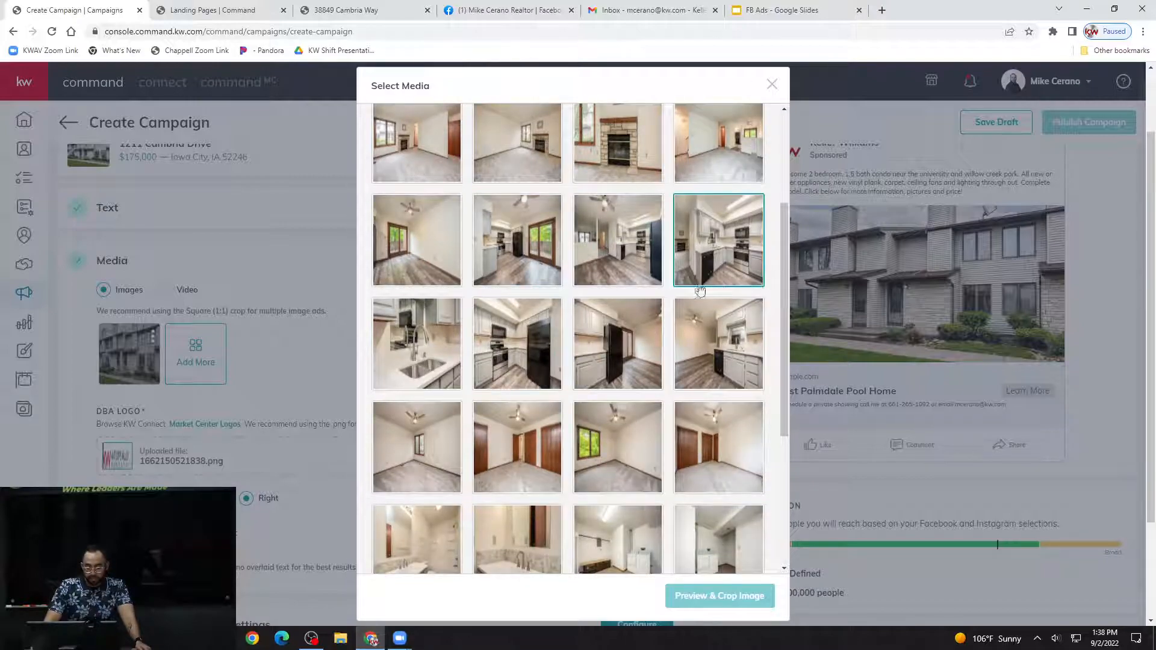
left_click(717, 249)
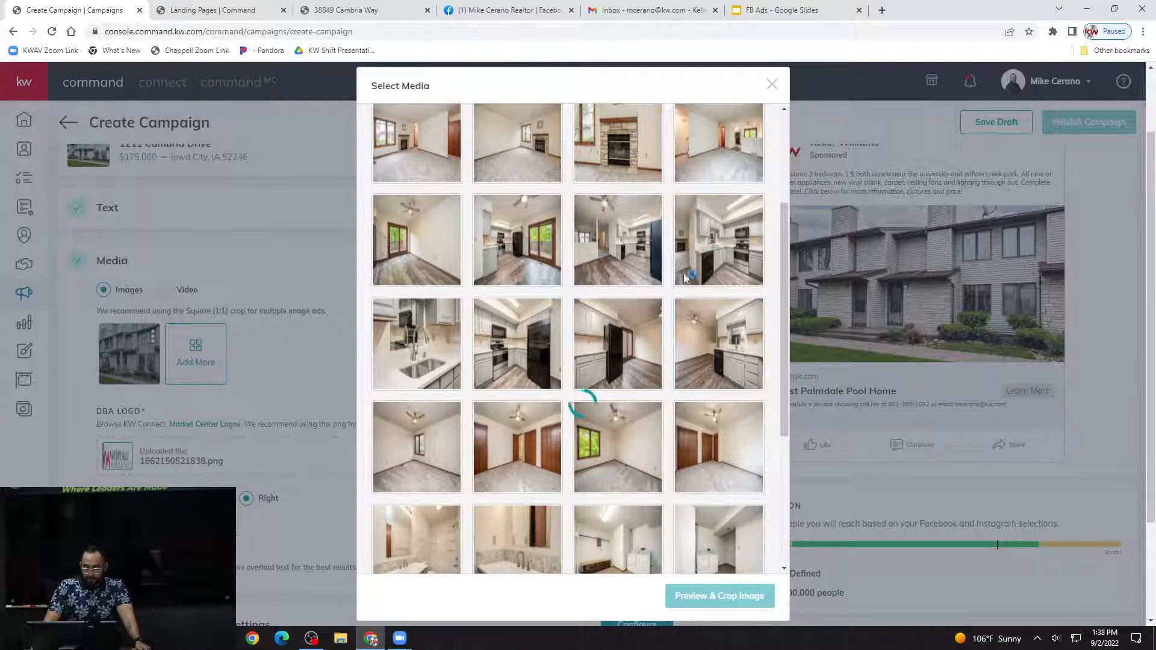
scroll(648, 309, "down", 5)
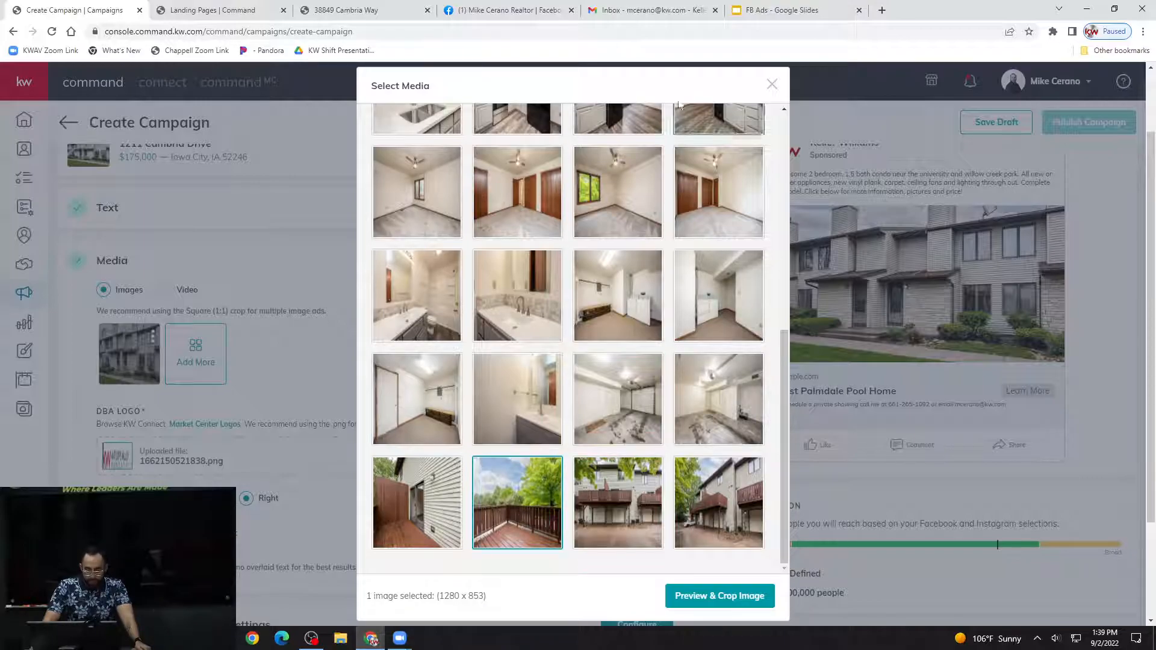
scroll(596, 275, "up", 4)
scroll(596, 275, "down", 5)
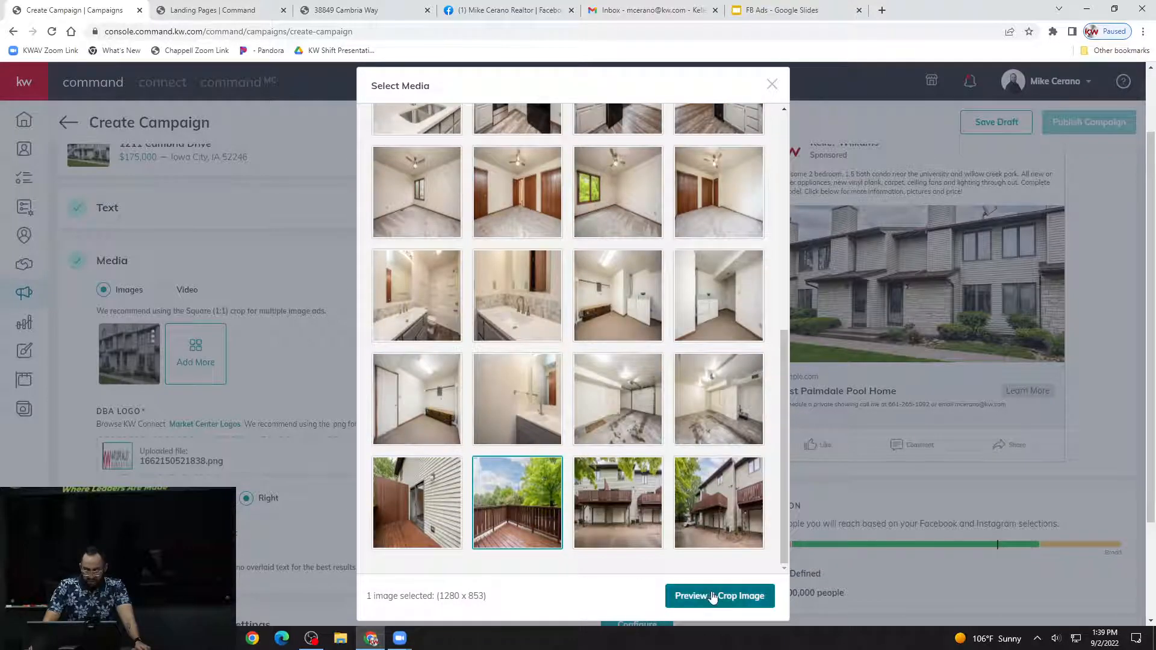
left_click(712, 592)
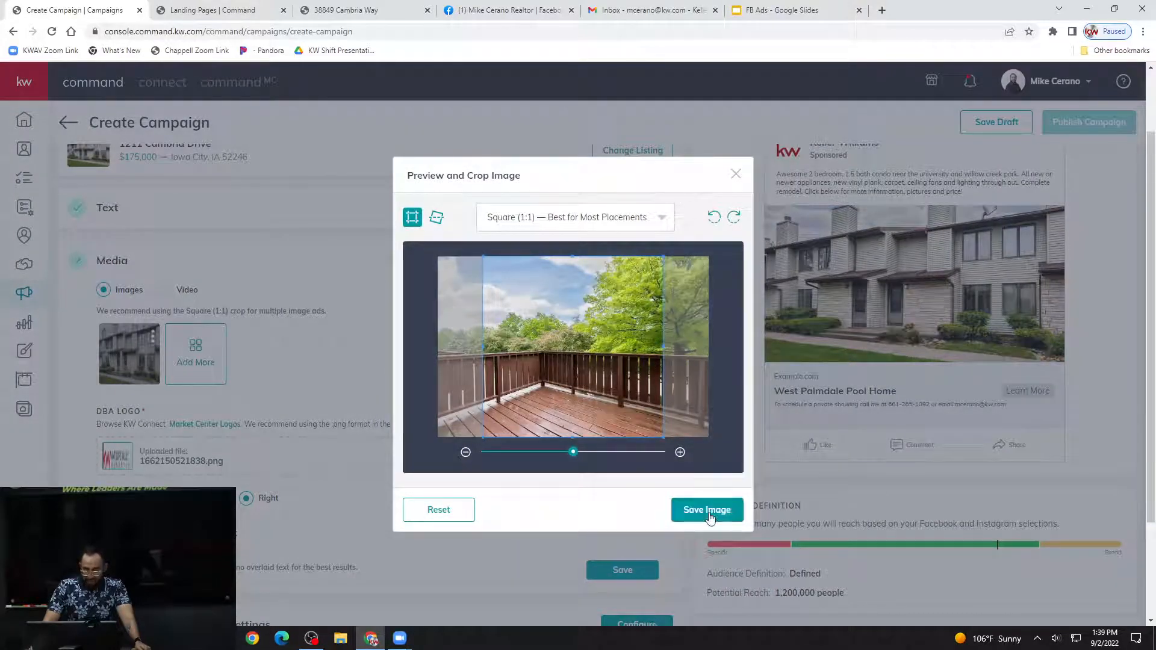
left_click(711, 518)
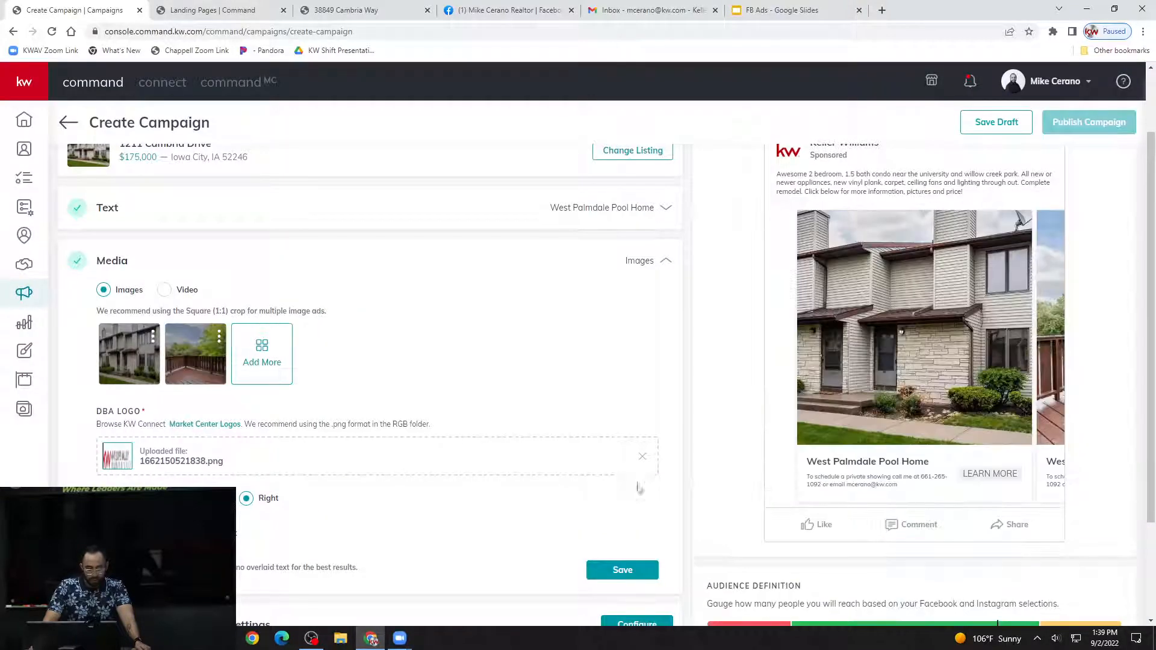
Add the listing's kitchen photo to the ad media, shifting its square crop slightly to the right.
left_click(255, 348)
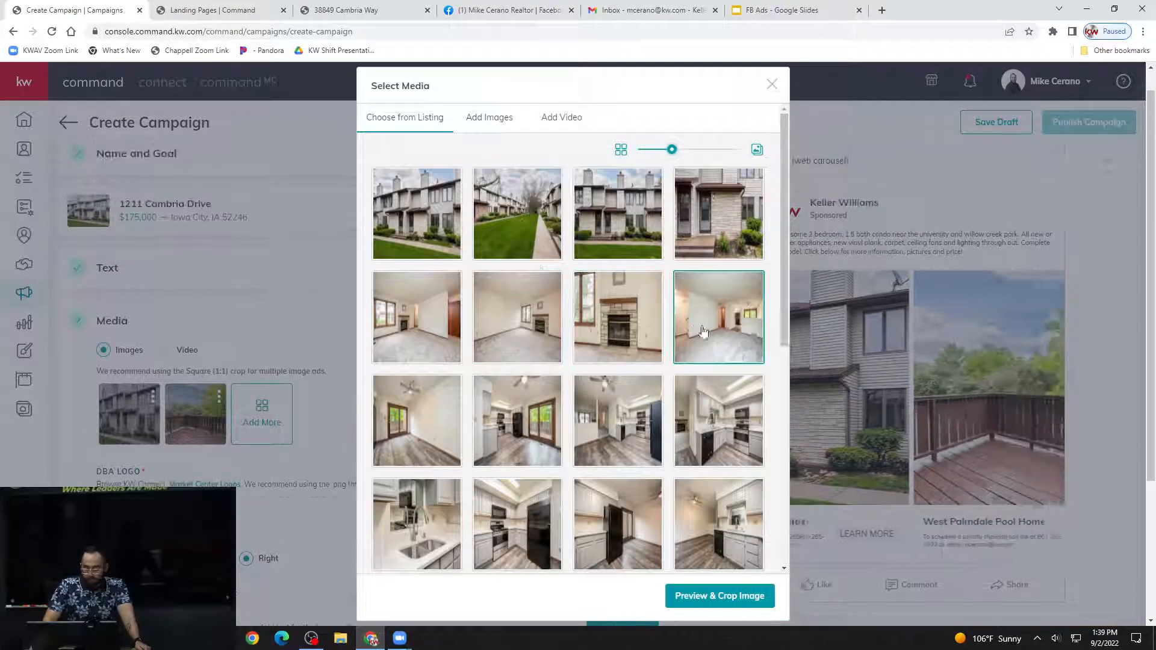
left_click(725, 596)
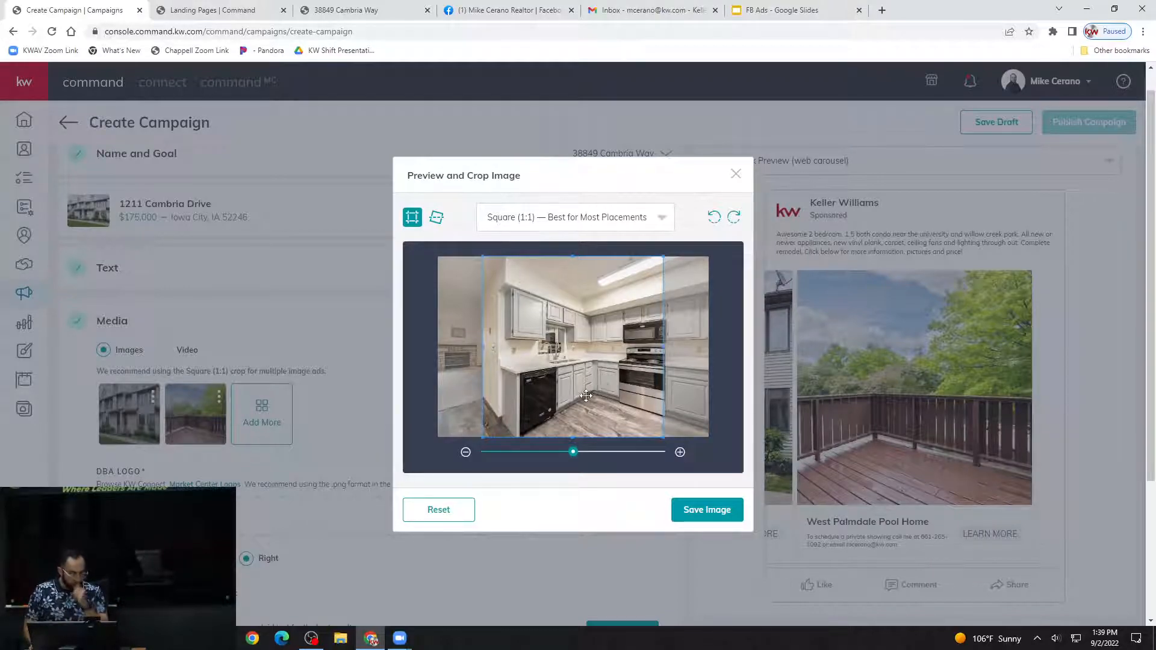
left_click_drag(579, 383, 626, 390)
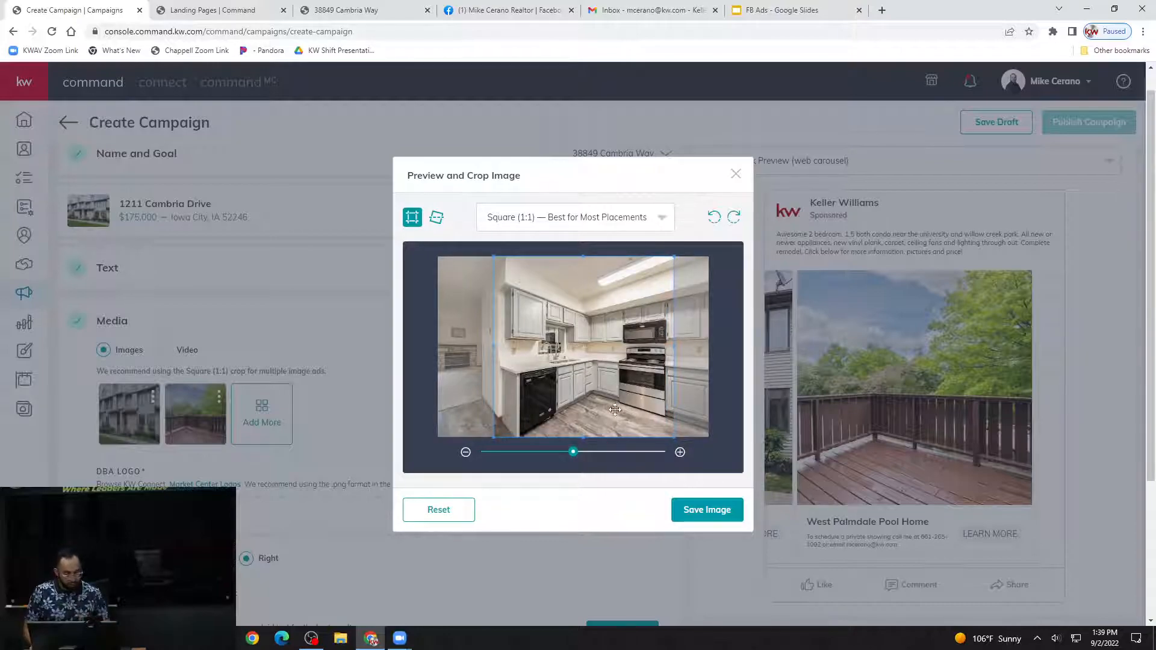
left_click(688, 509)
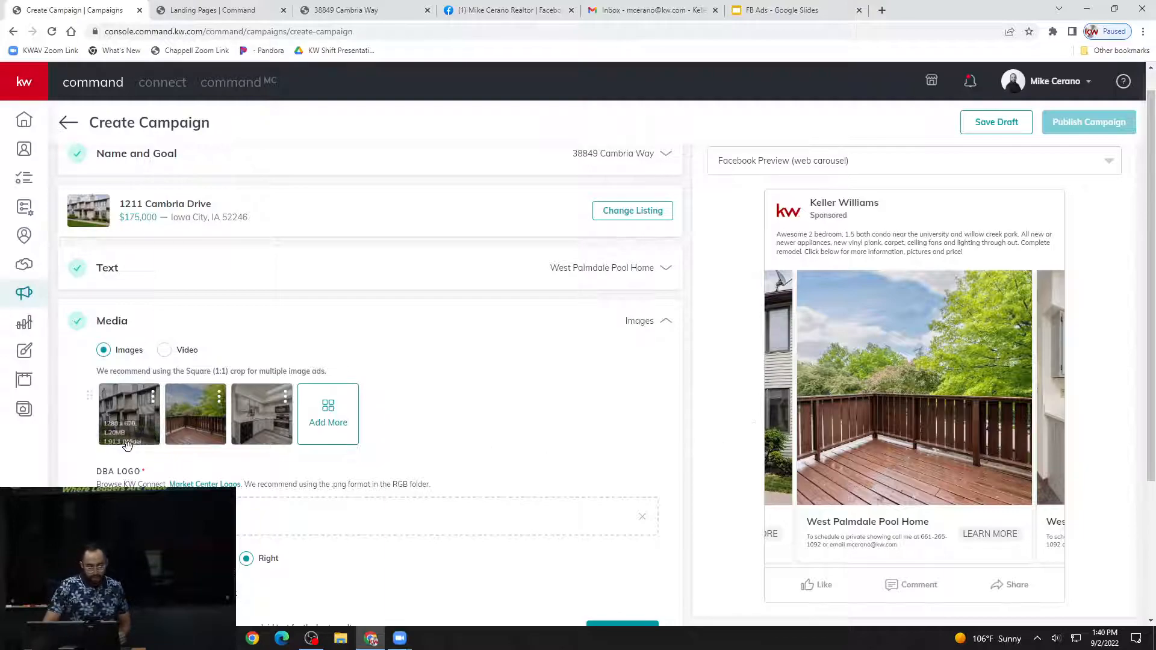
Look through the photos in the Facebook web carousel preview of the ad.
left_click_drag(790, 372, 815, 462)
left_click_drag(905, 442, 785, 471)
left_click_drag(884, 434, 1091, 365)
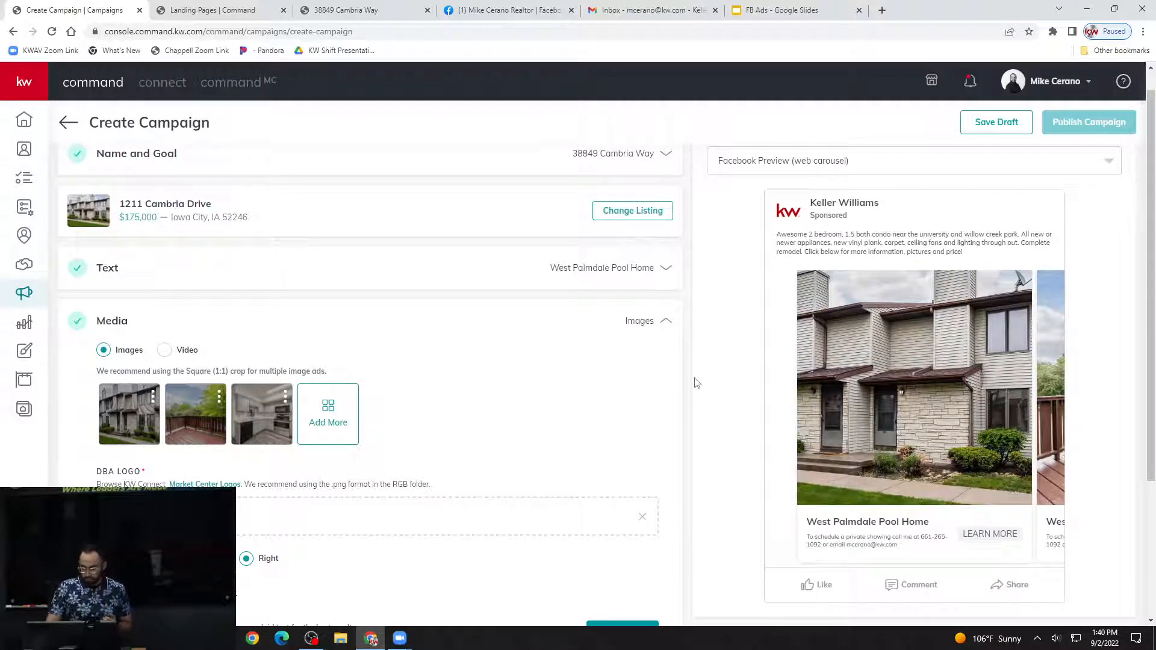
scroll(697, 383, "down", 1)
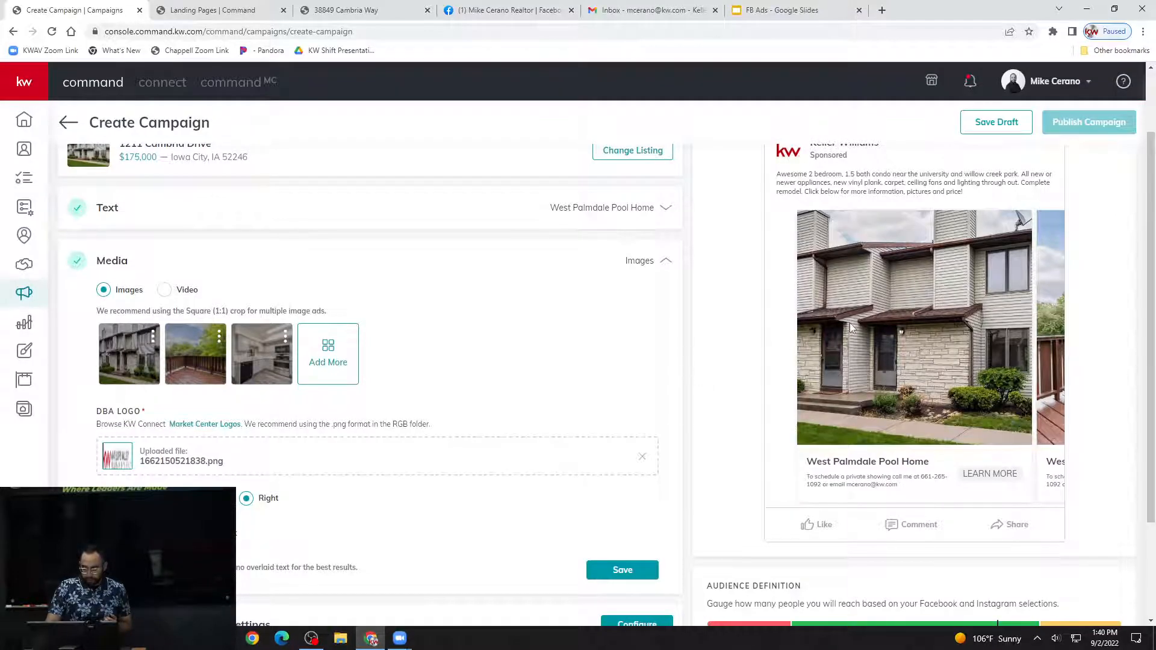
scroll(851, 322, "up", 1)
scroll(756, 368, "down", 1)
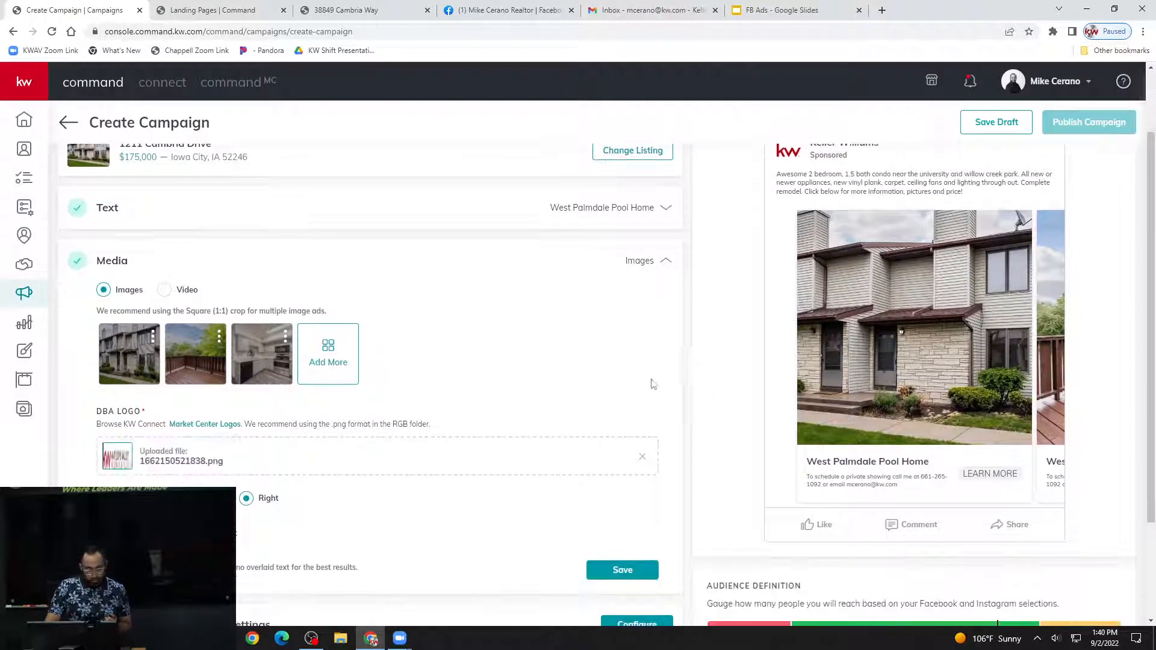
Switch the ad media to Video and check the upload limits for video length, file size and supported formats.
scroll(580, 404, "down", 1)
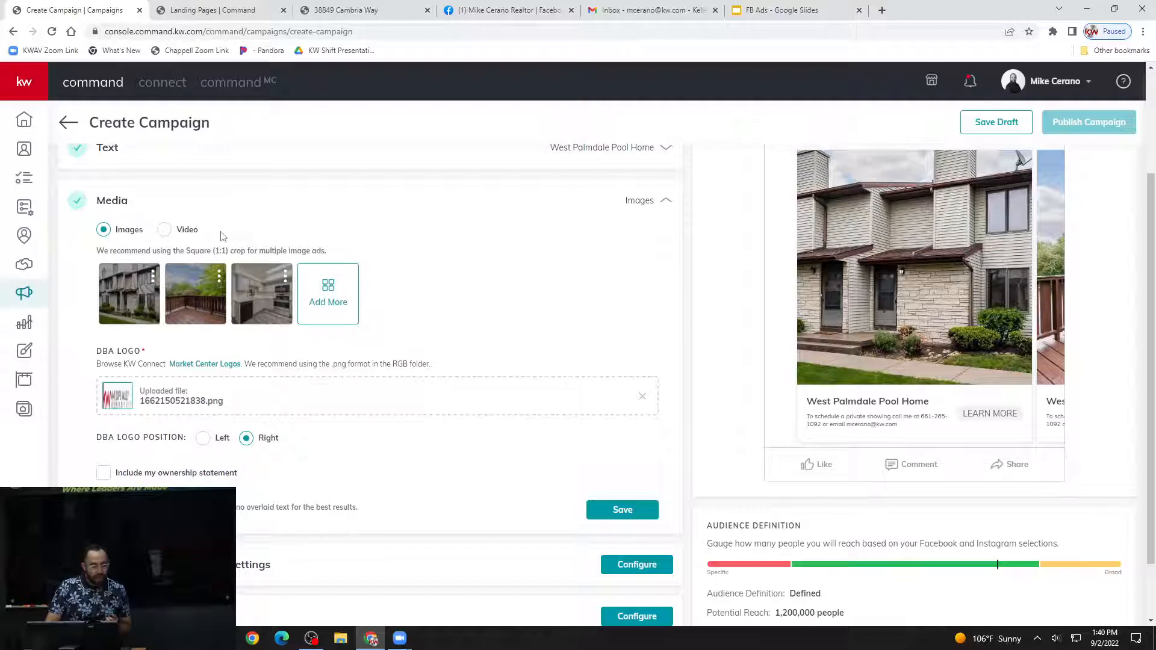
left_click(168, 231)
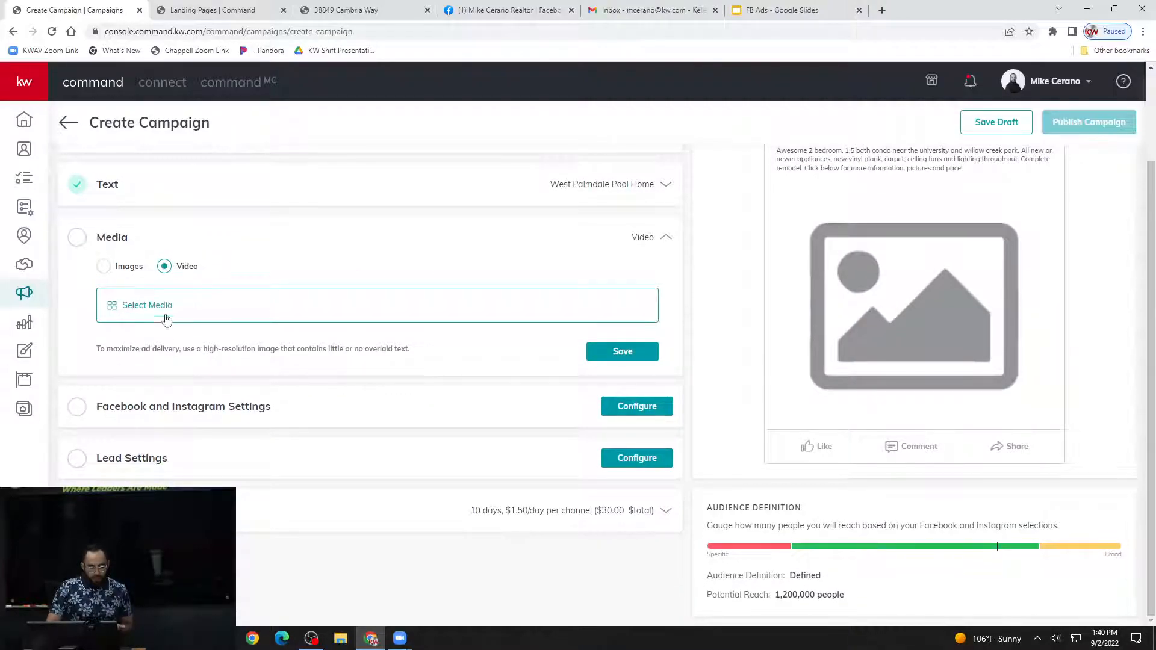
left_click(176, 314)
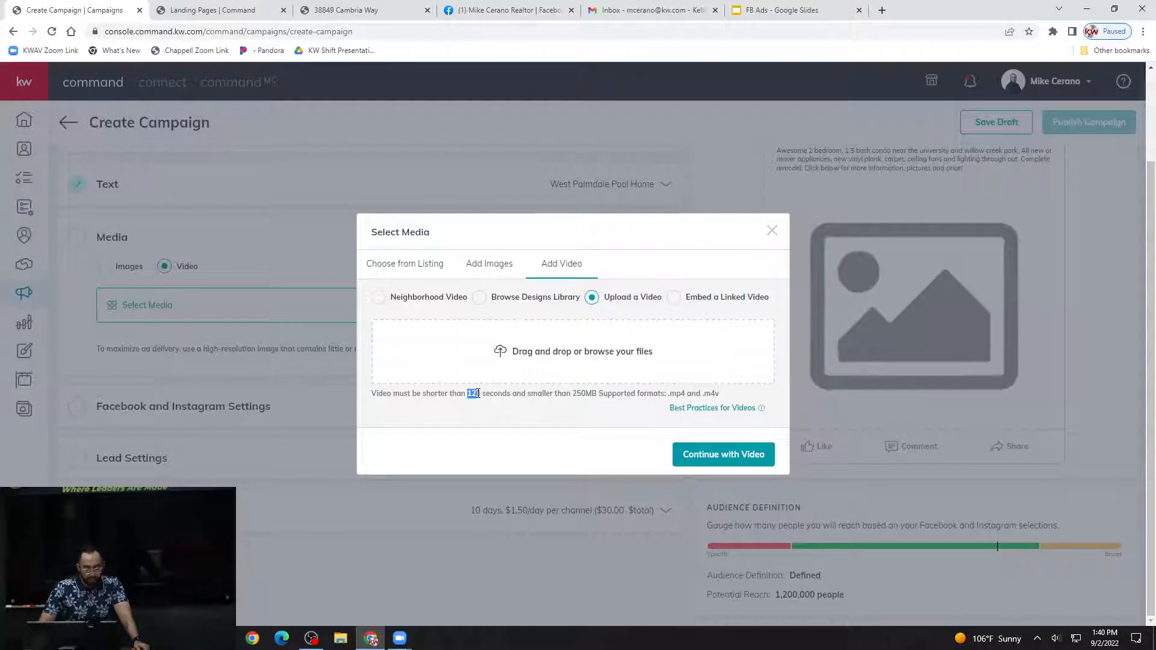
left_click(560, 394)
left_click_drag(574, 393, 597, 394)
left_click(673, 396)
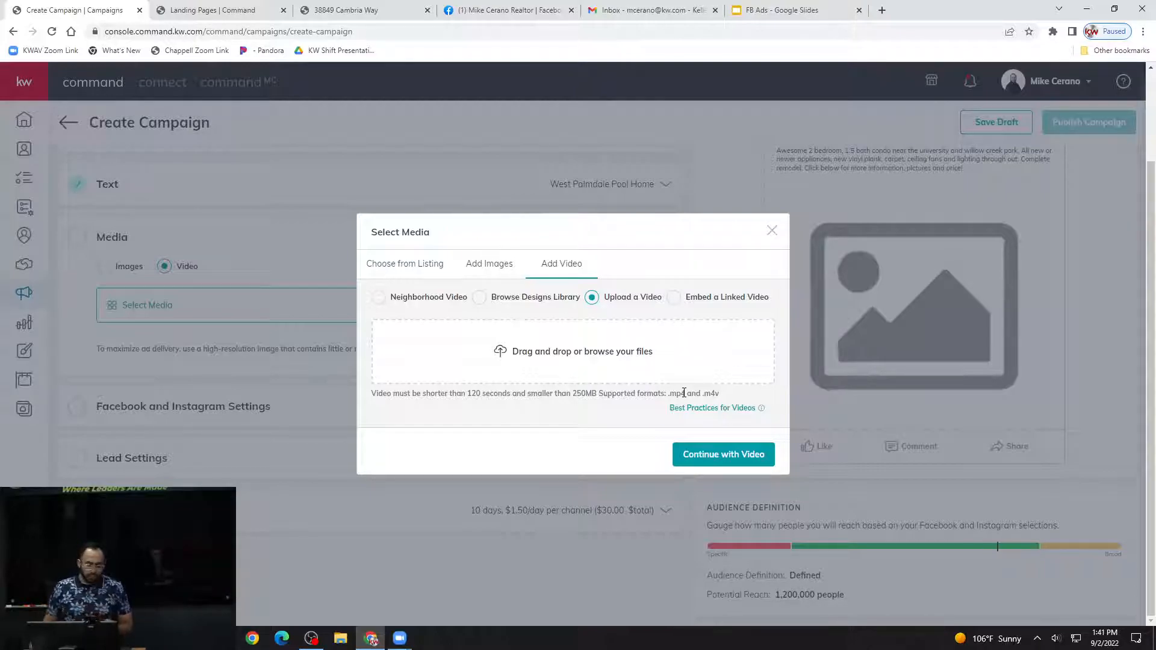
left_click_drag(470, 398, 480, 398)
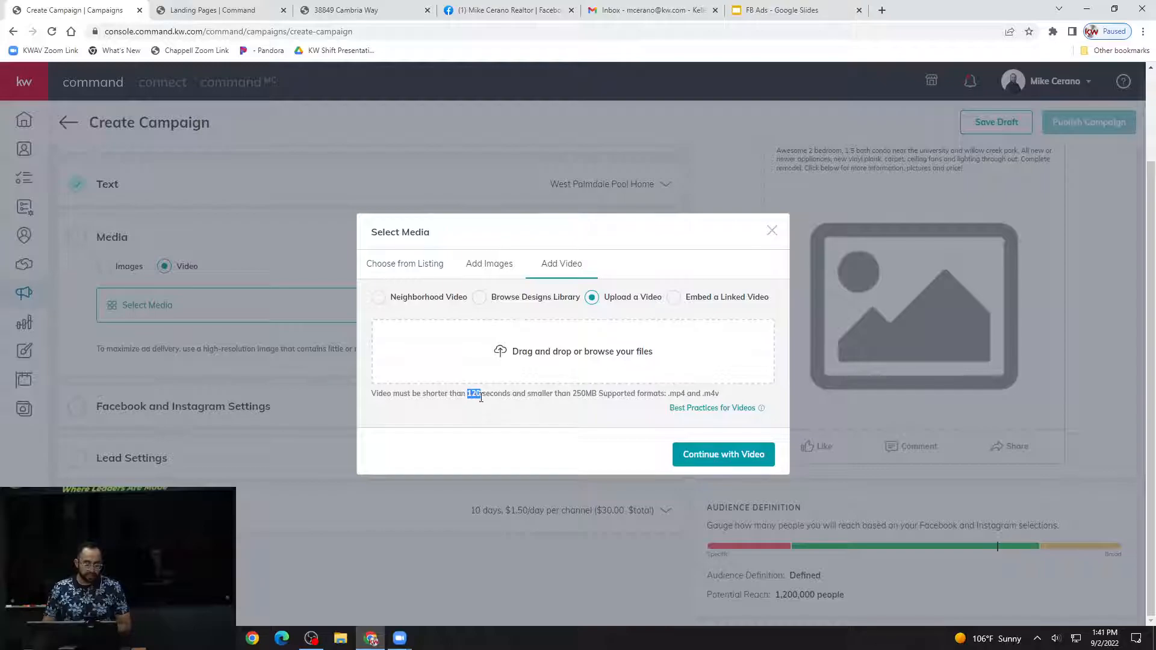
left_click(477, 395)
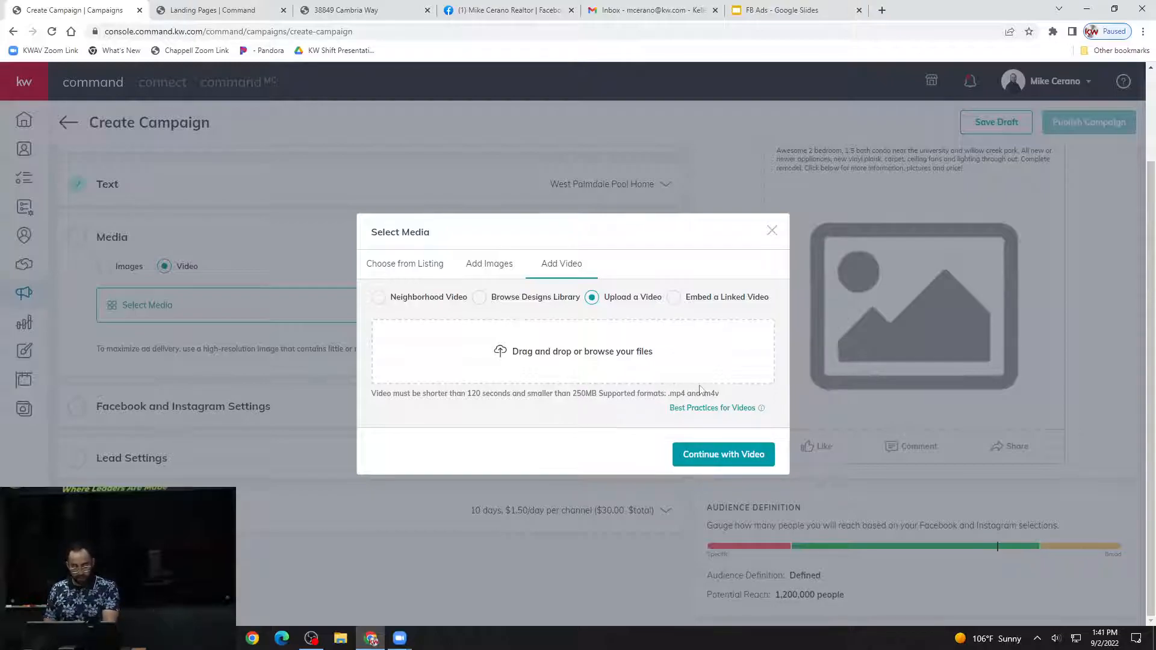
left_click(674, 409)
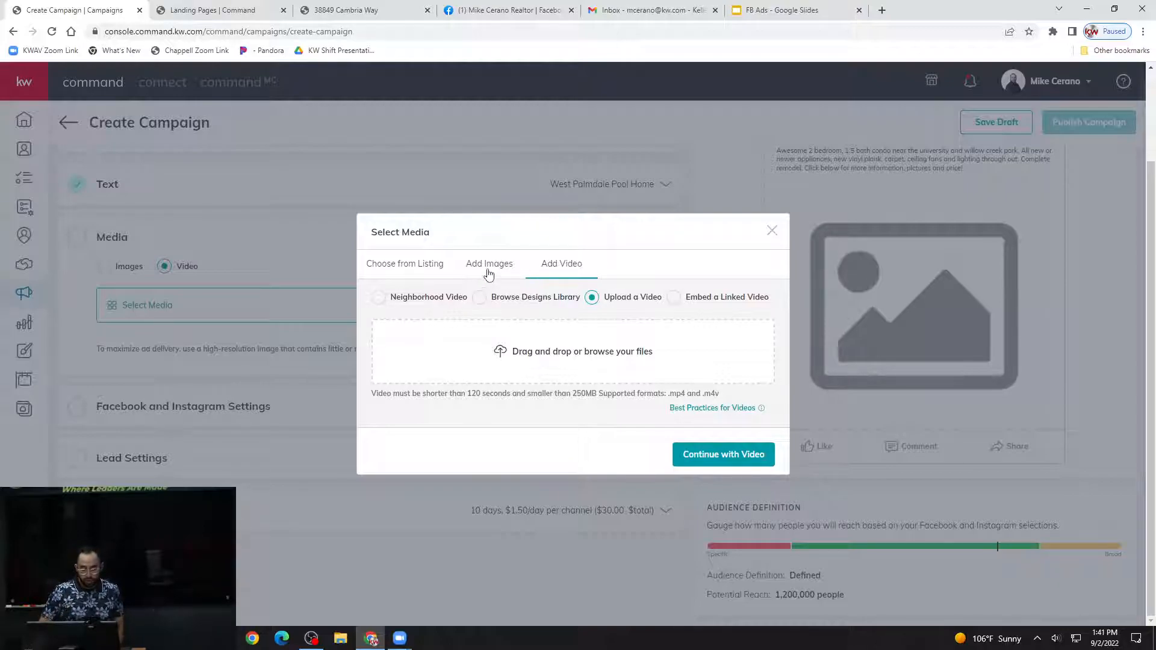
Check the options for adding images, close the media selection, set the ad media back to Images and save the media section.
left_click(489, 270)
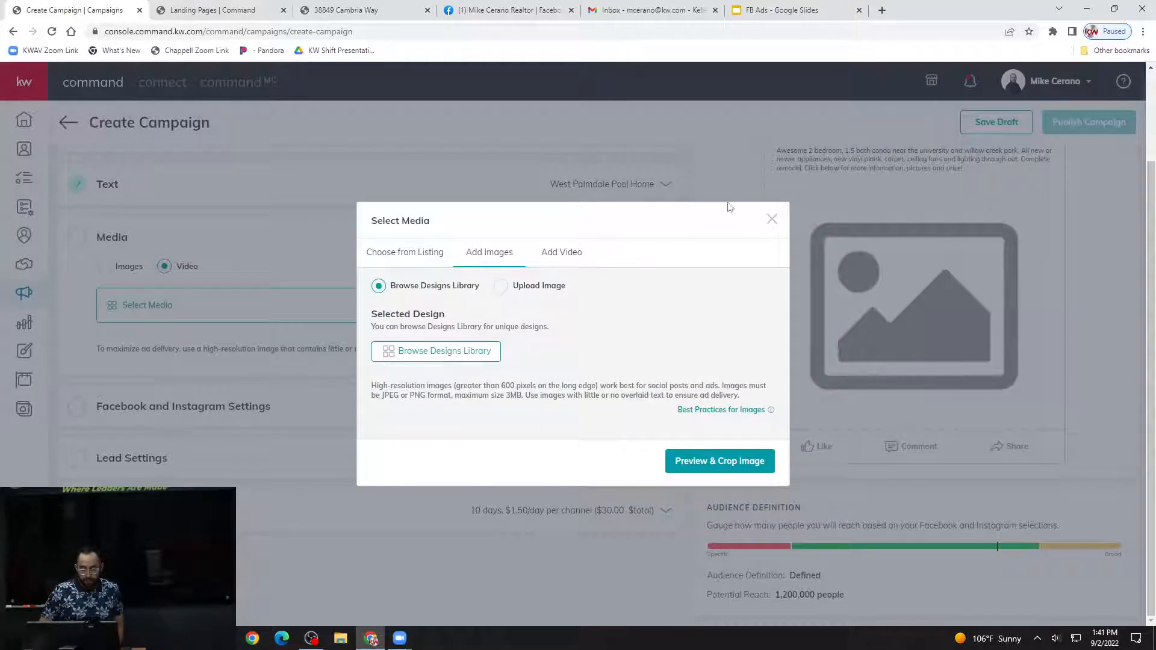
left_click(771, 220)
left_click(118, 271)
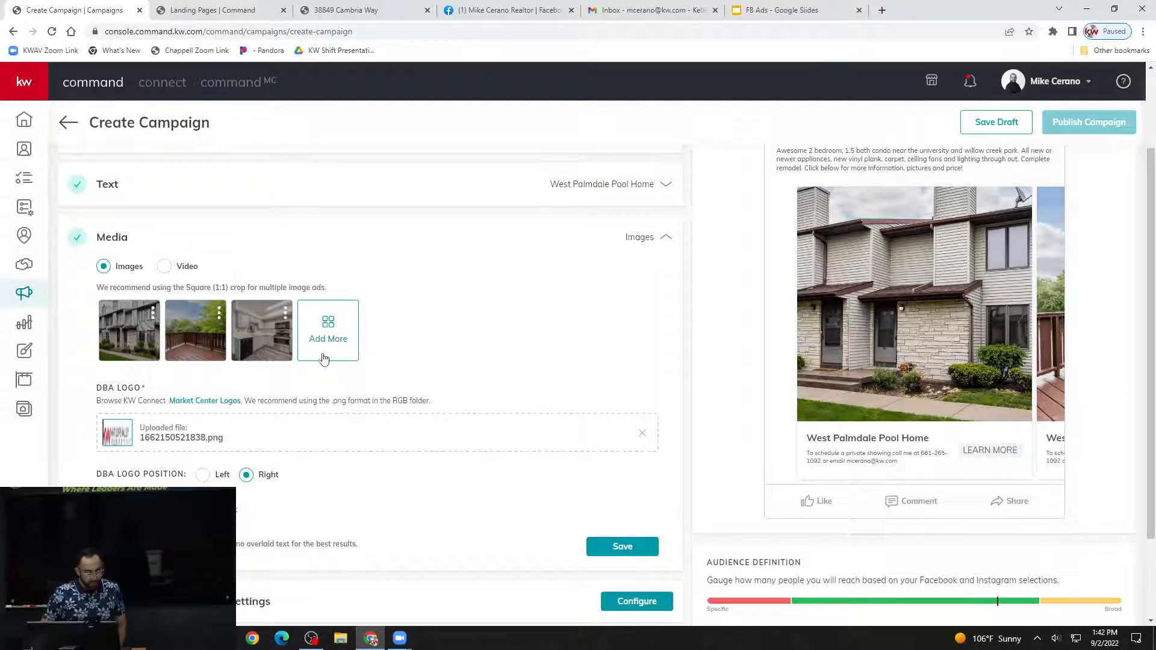
scroll(356, 345, "down", 1)
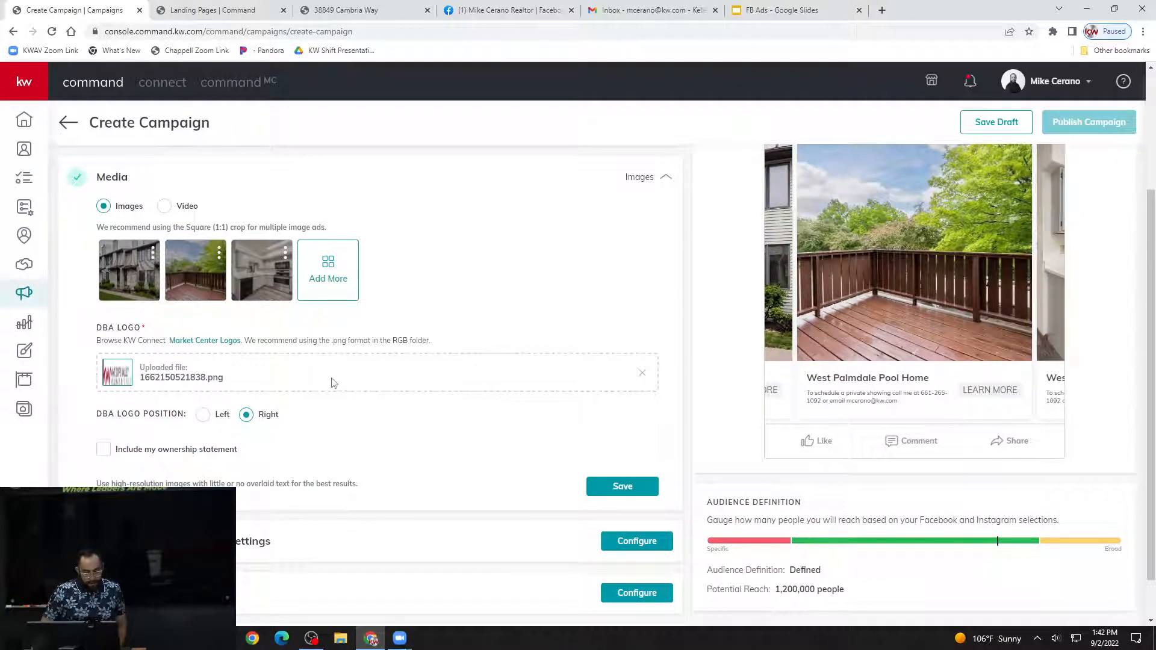
left_click(606, 497)
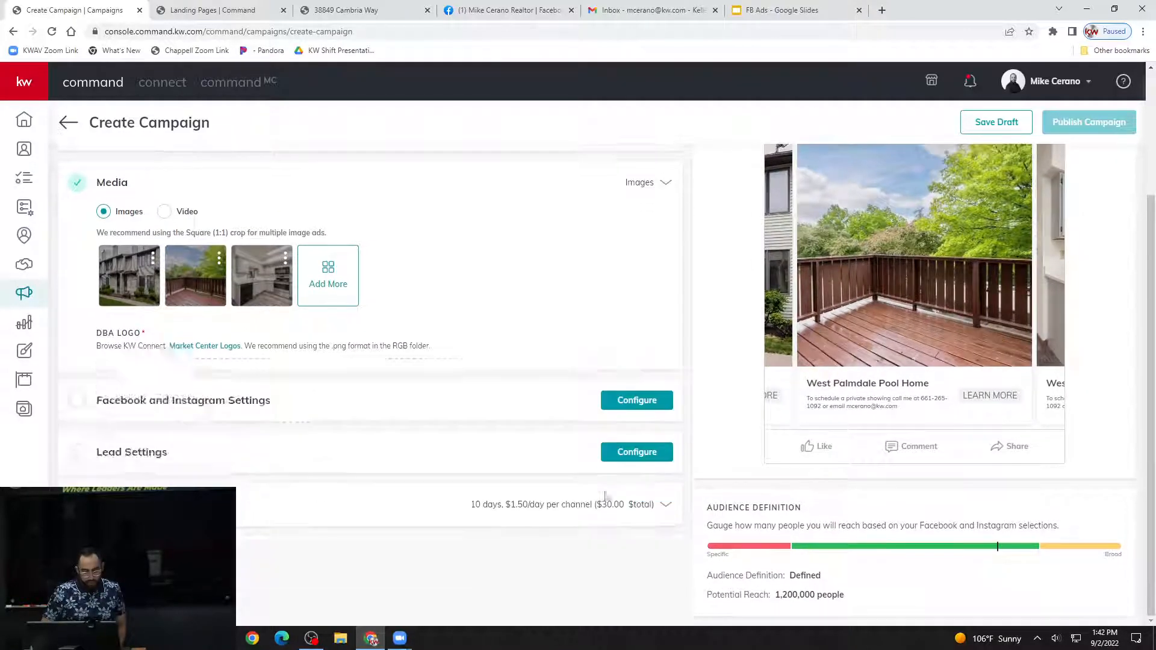
Open the Facebook and Instagram settings, check the available accounts and refresh the list of business pages.
scroll(361, 256, "up", 1)
scroll(361, 256, "up", 1)
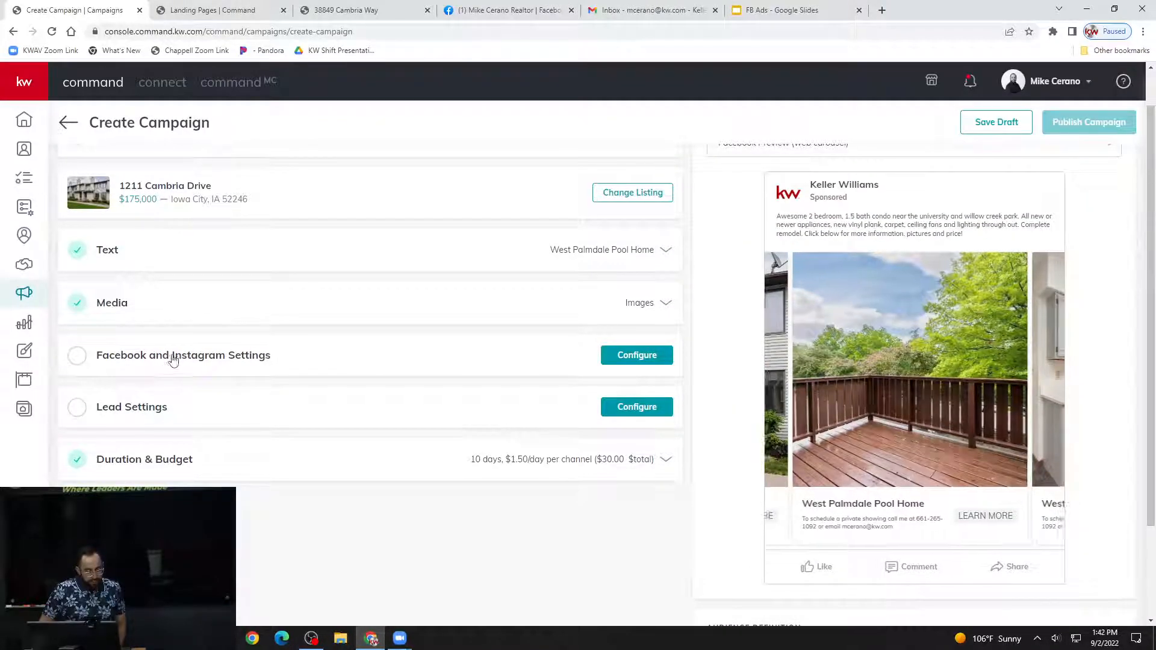
left_click(247, 359)
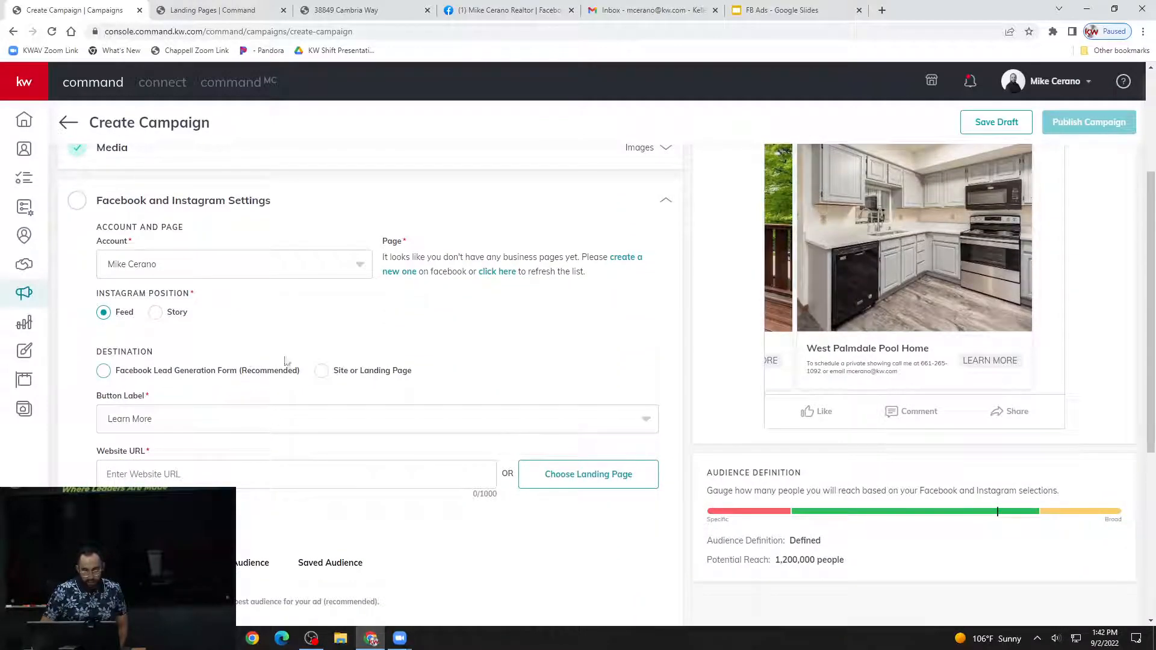
left_click(348, 262)
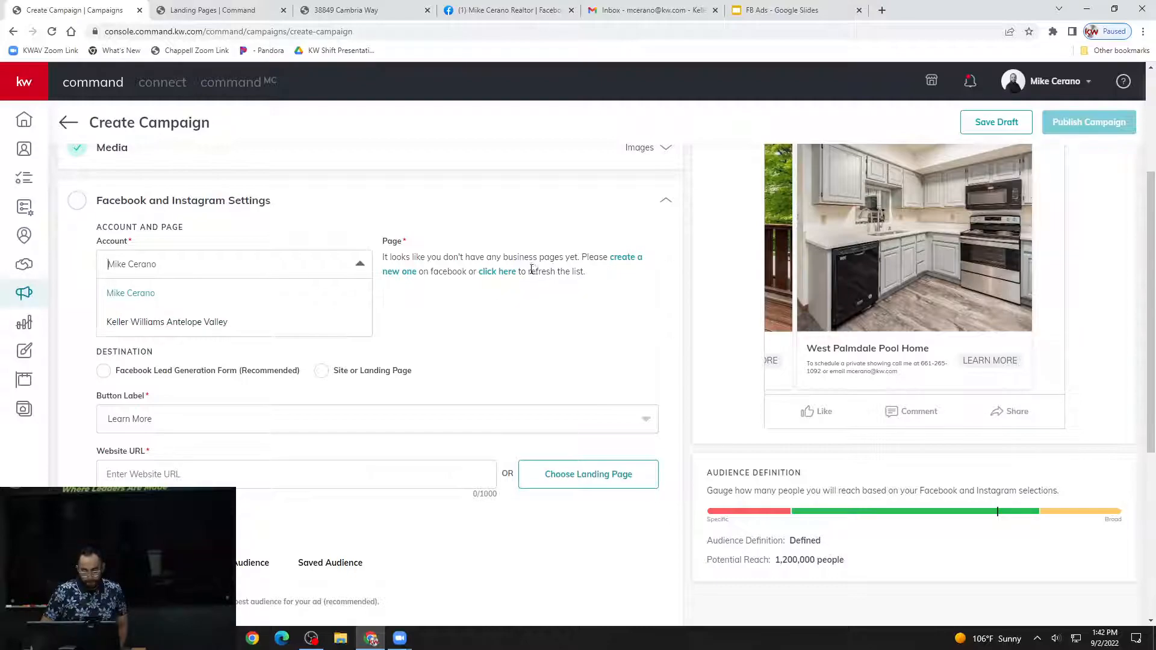
left_click(501, 273)
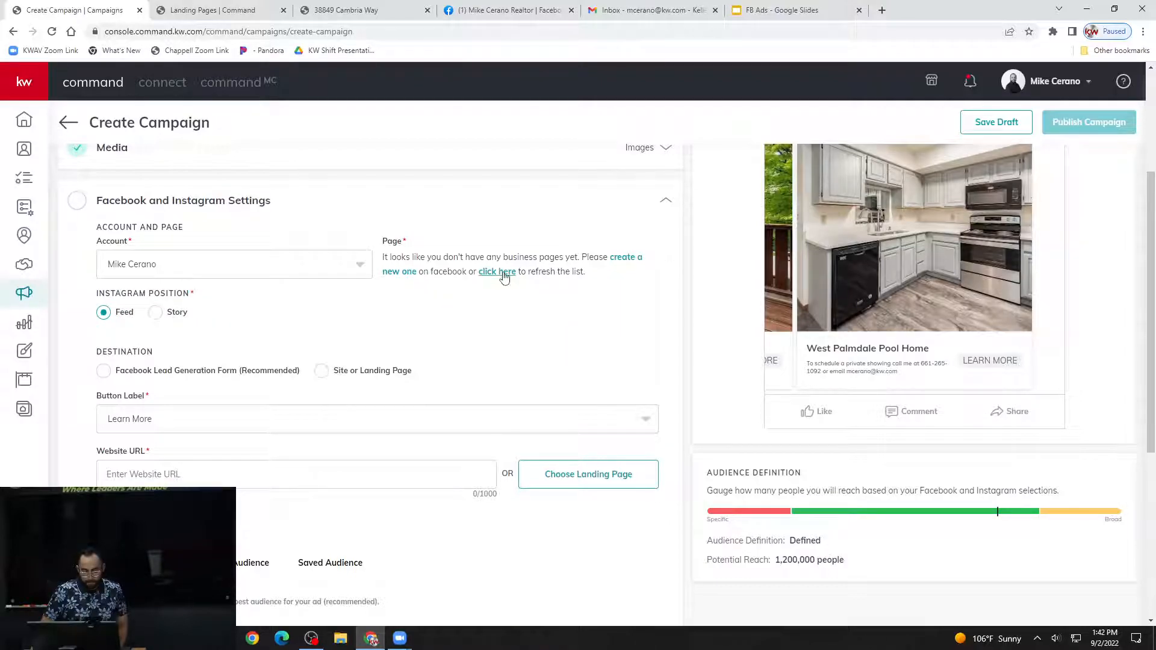
Try the Keller Williams Antelope Valley account for the ad and return to the agent's personal account.
left_click(307, 259)
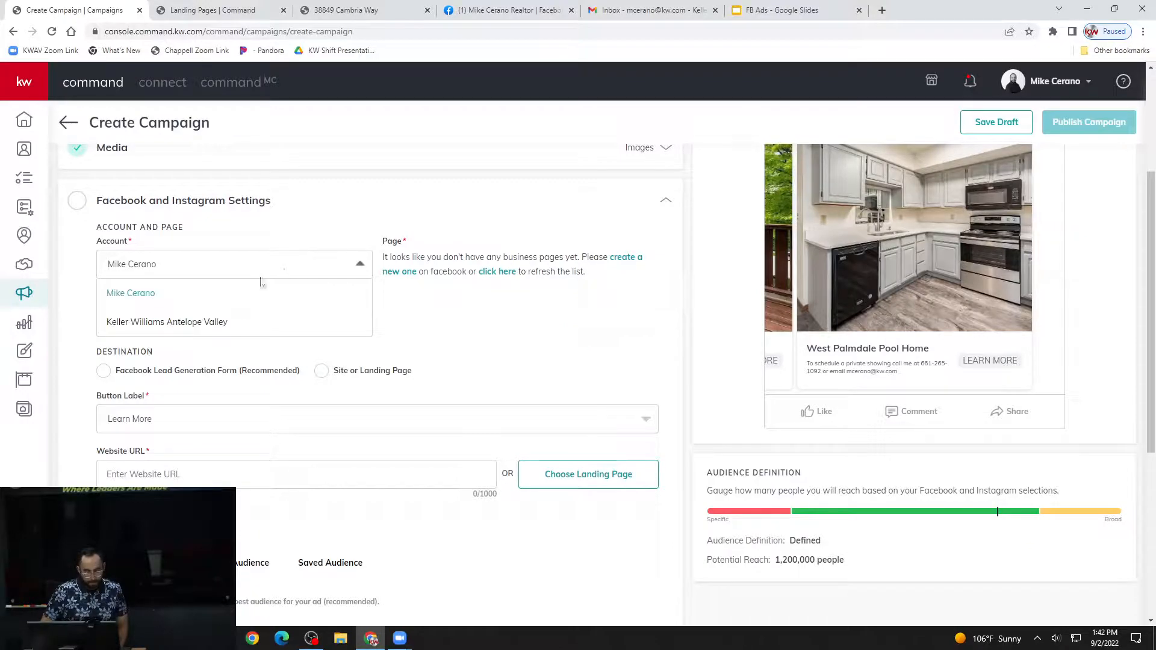
left_click(422, 311)
left_click(337, 271)
left_click(174, 323)
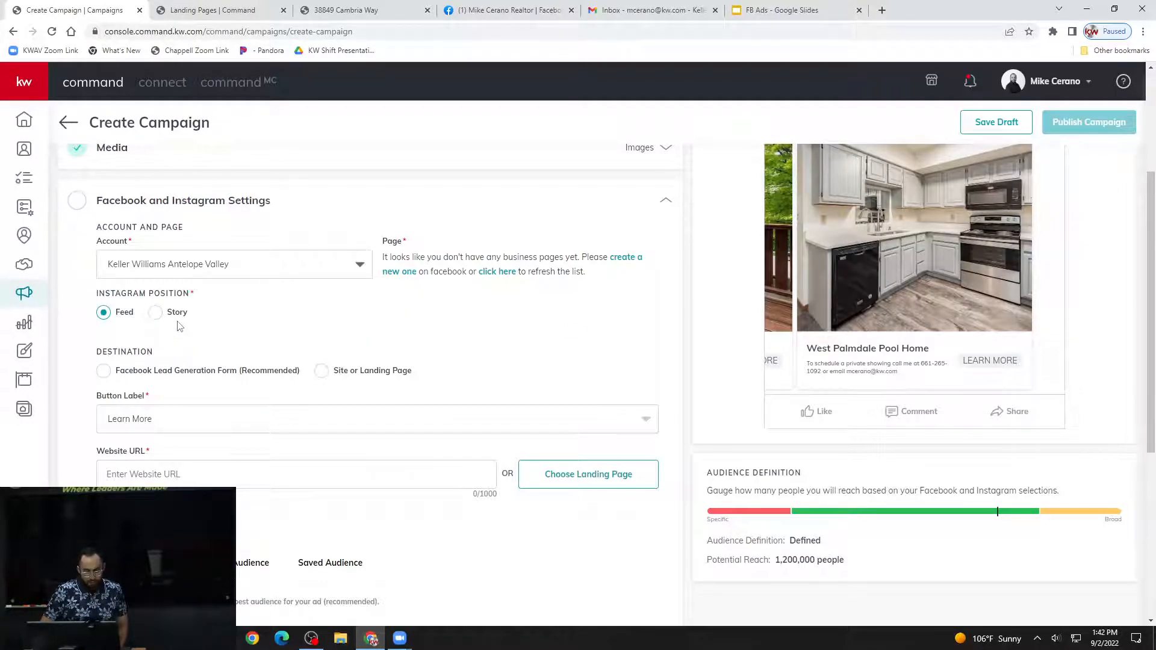
left_click(317, 265)
left_click(277, 293)
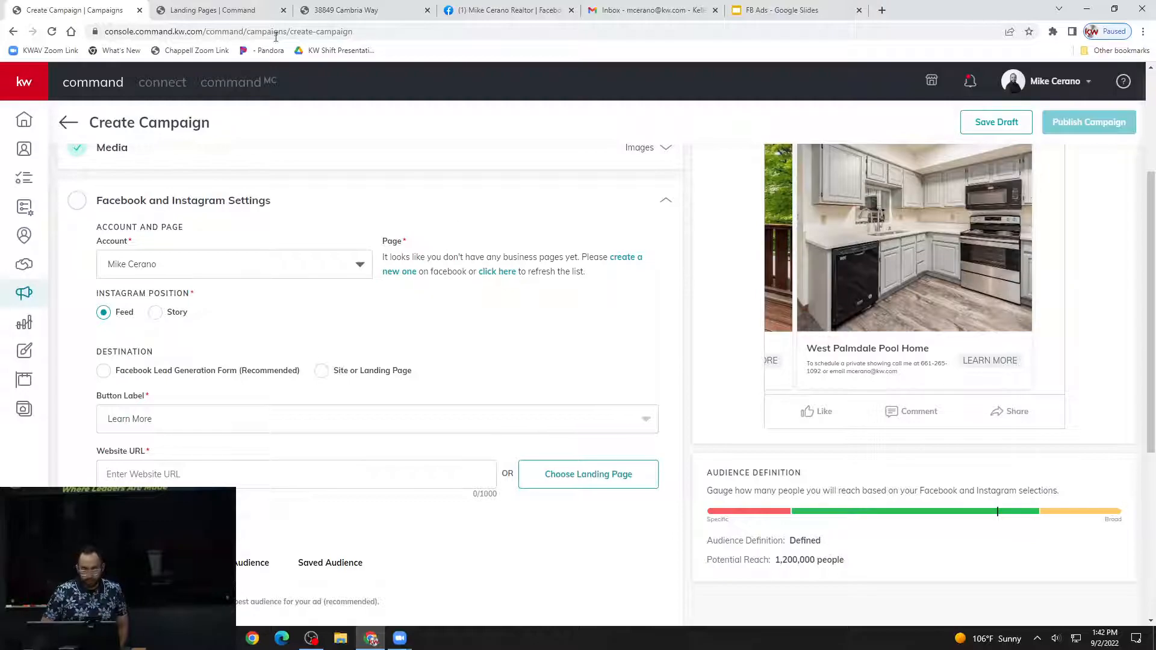
Connect the agent's realtor business page to the personal account in the Facebook (Ads Manager) integration settings and return to the campaign.
left_click(240, 17)
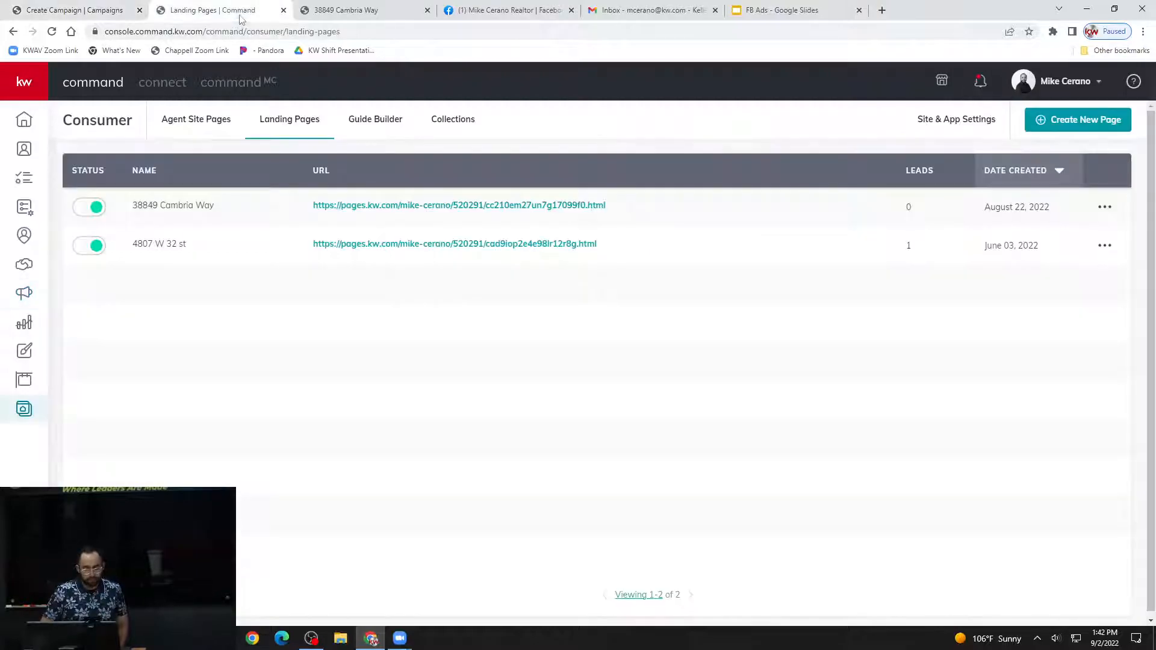
left_click(1063, 81)
left_click(1003, 181)
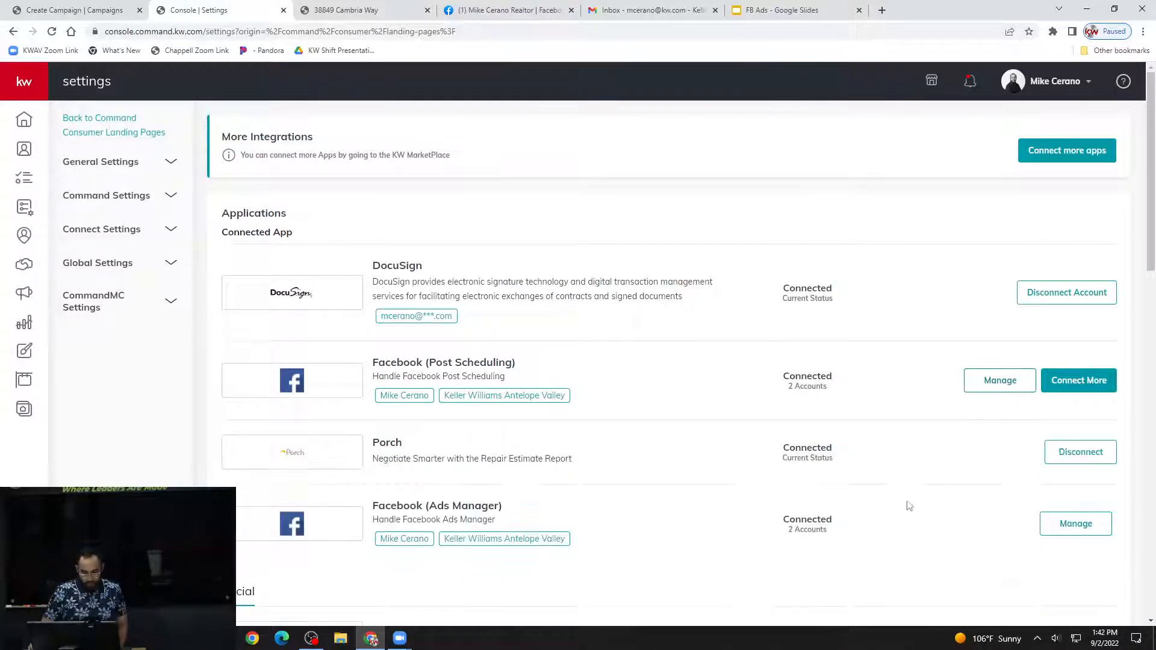
left_click(1074, 524)
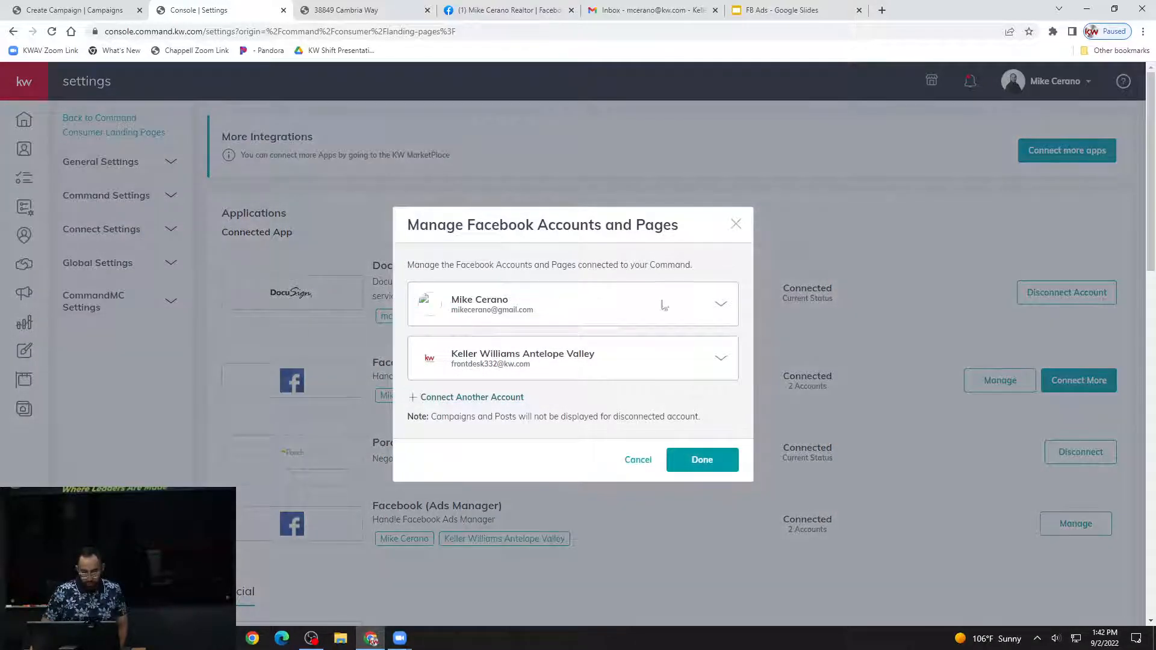
left_click(723, 304)
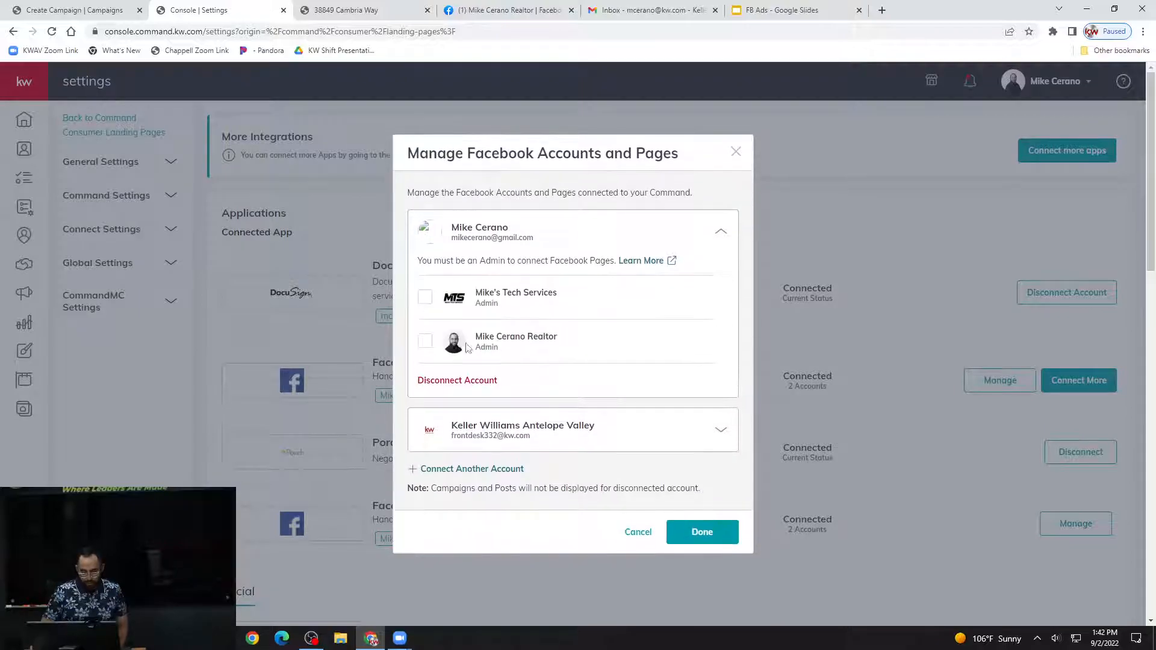
left_click(425, 343)
left_click(700, 533)
left_click(75, 9)
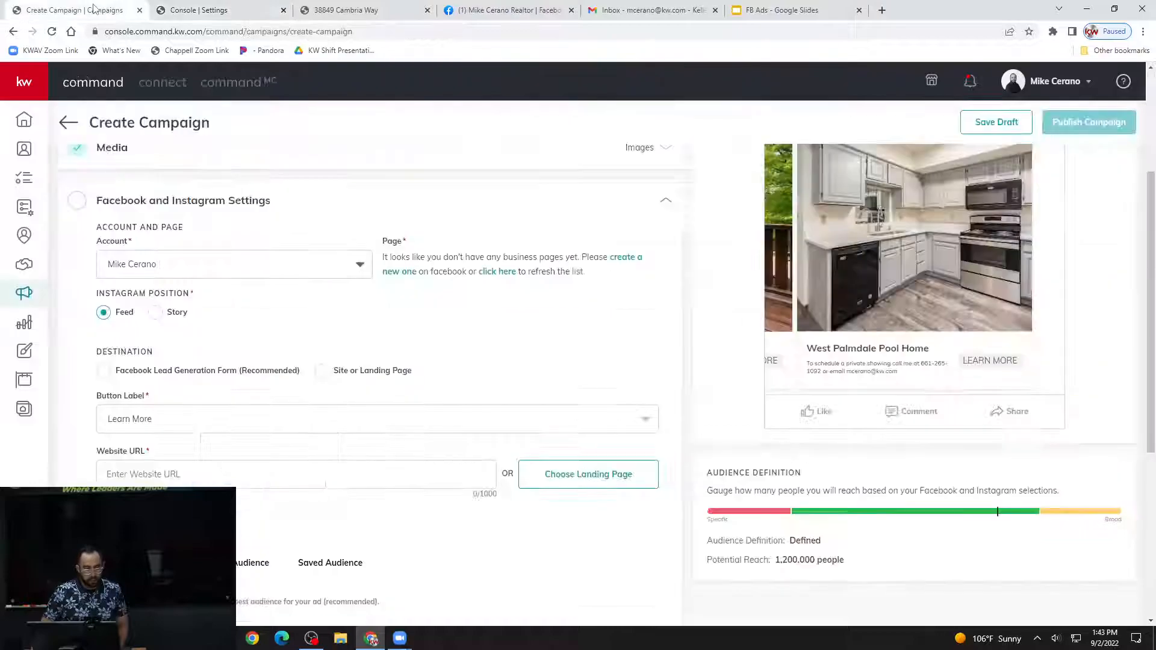
Refresh the list of business pages and try alternating between the Keller Williams Antelope Valley account and the agent's personal account.
left_click(502, 276)
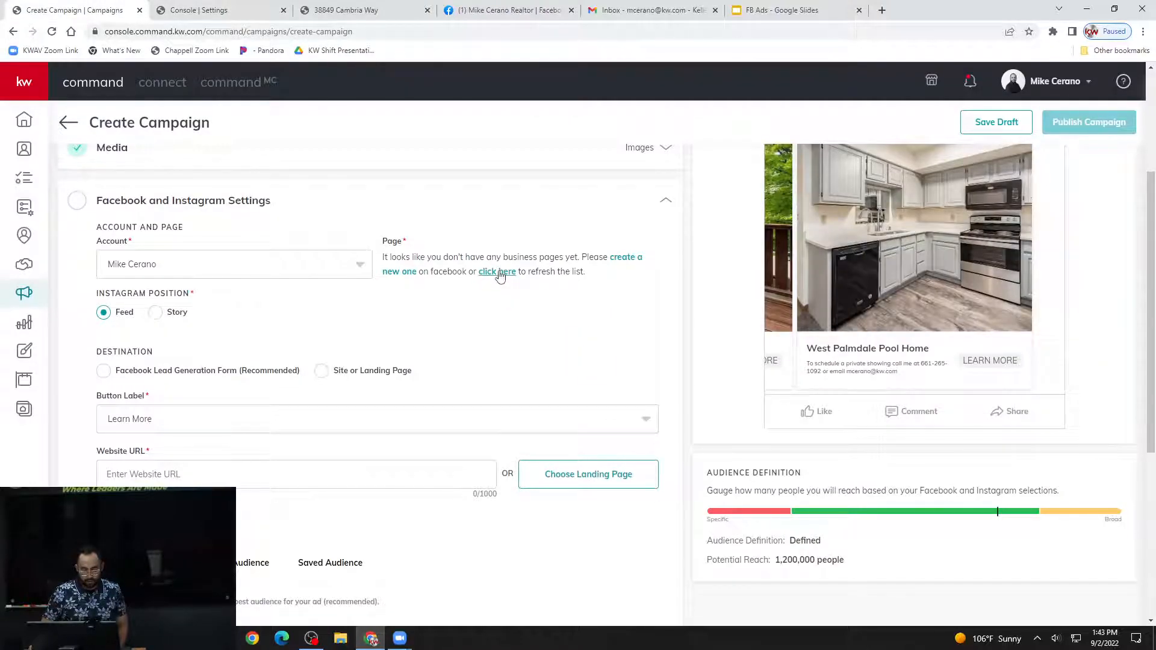
left_click(332, 265)
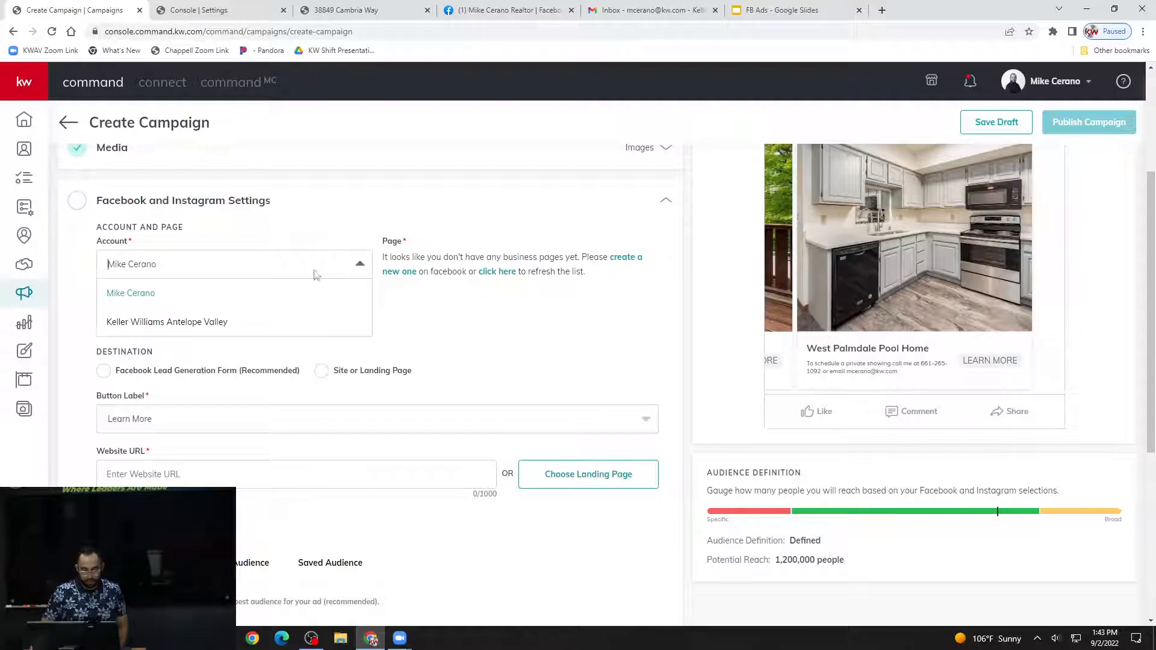
left_click(214, 320)
left_click(283, 265)
left_click(229, 294)
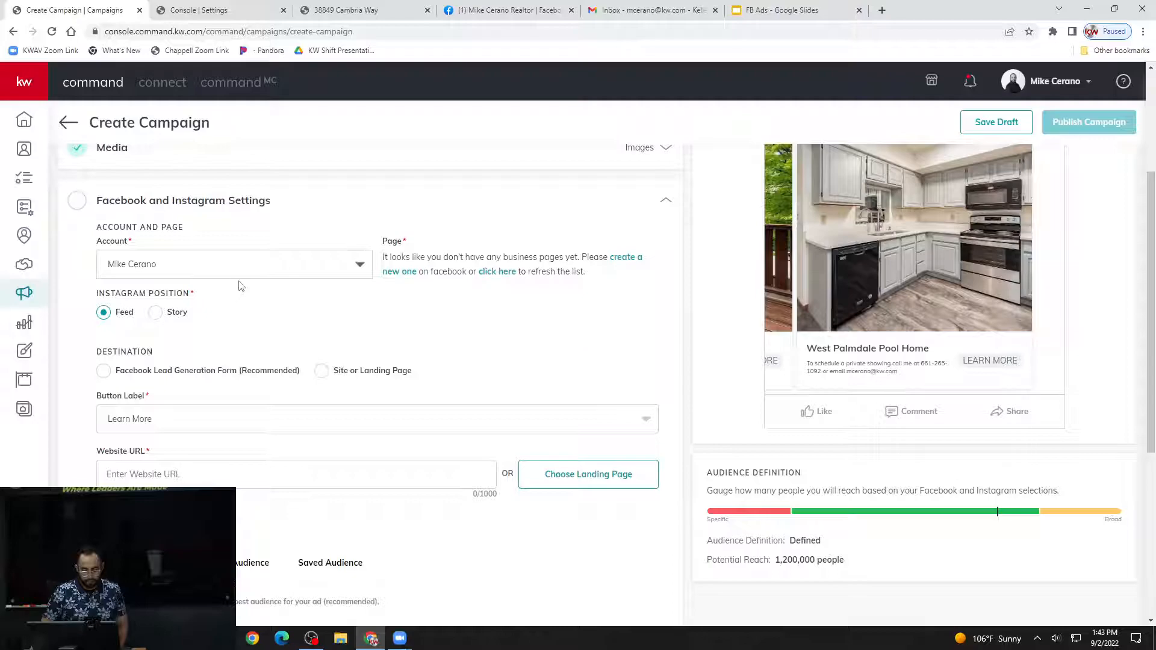
left_click(238, 271)
left_click(186, 319)
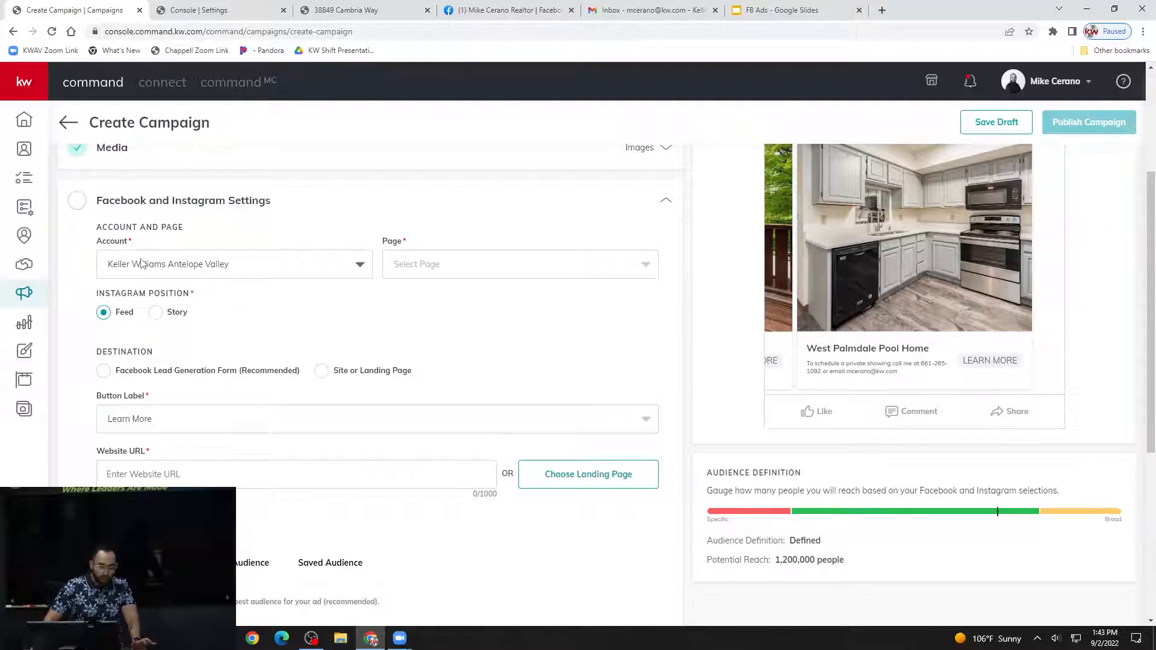
scroll(239, 354, "up", 2)
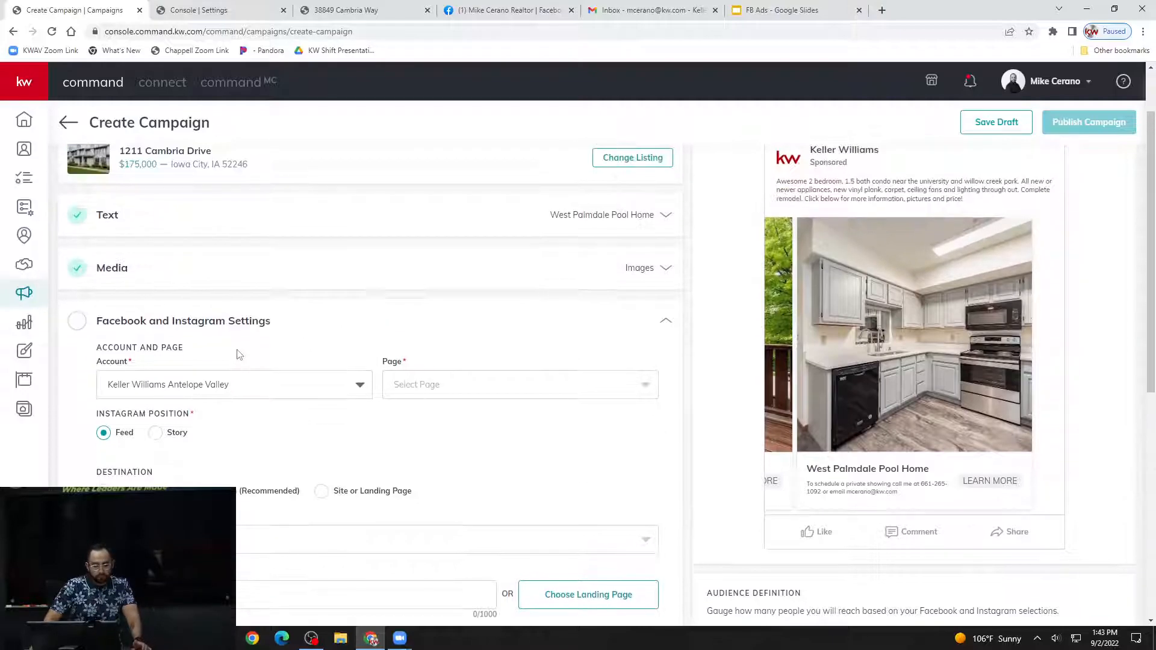
left_click(262, 385)
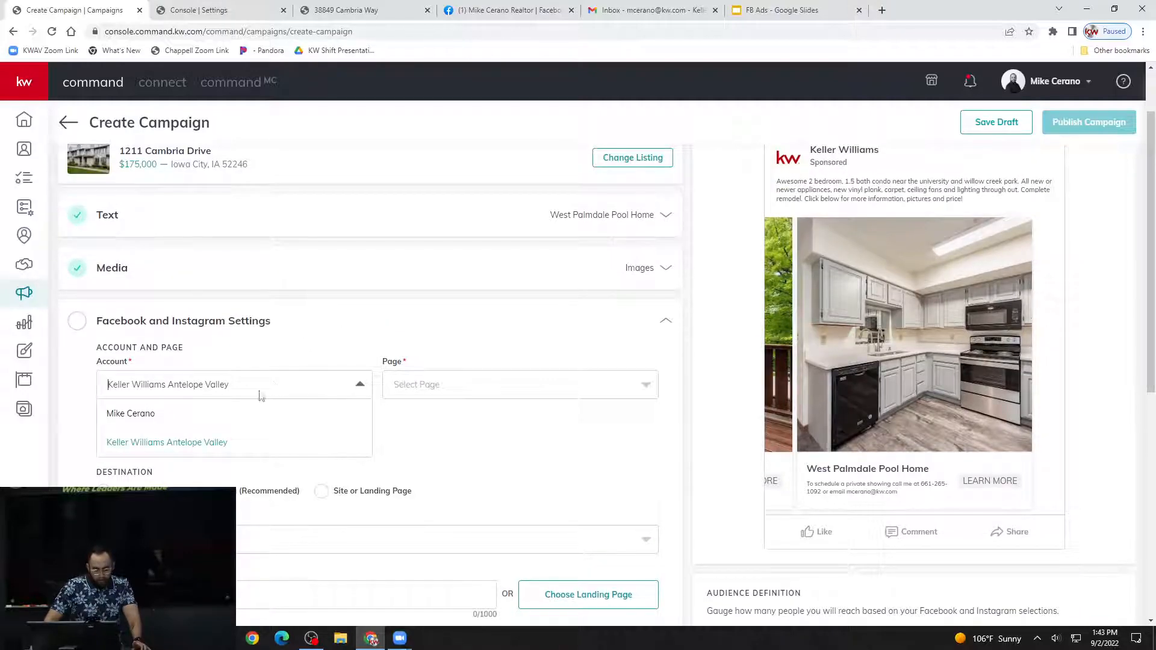
left_click(154, 415)
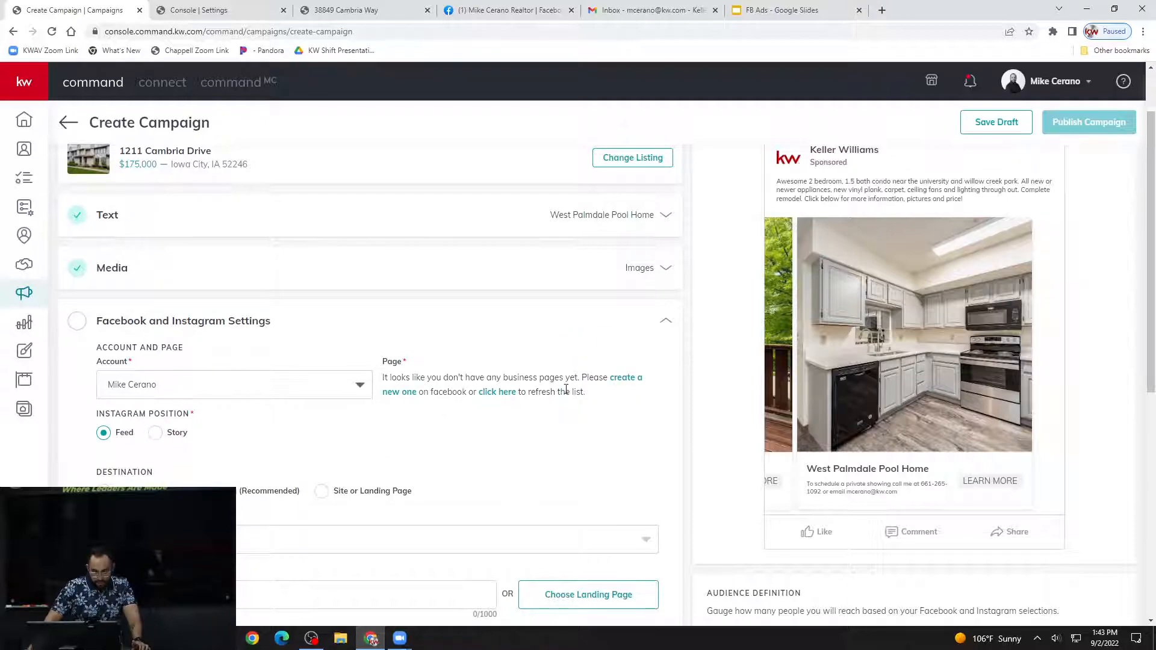
Choose the Keller Williams Antelope Valley account and the Keller Williams Av page for the ad.
left_click(360, 385)
left_click(170, 444)
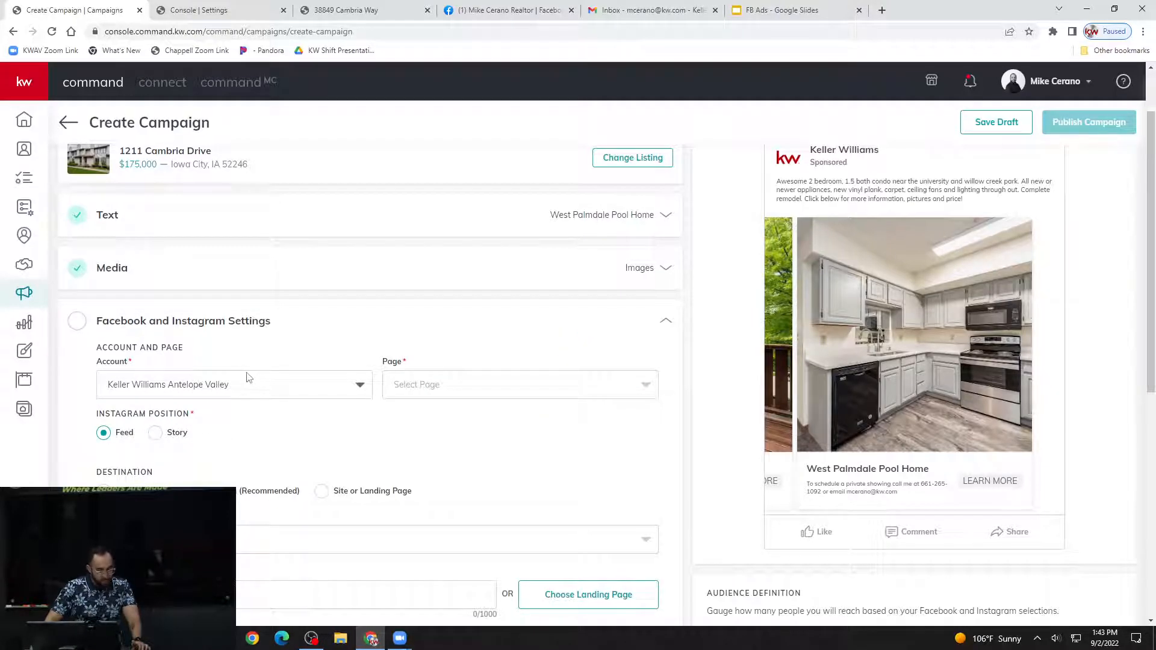
left_click(485, 390)
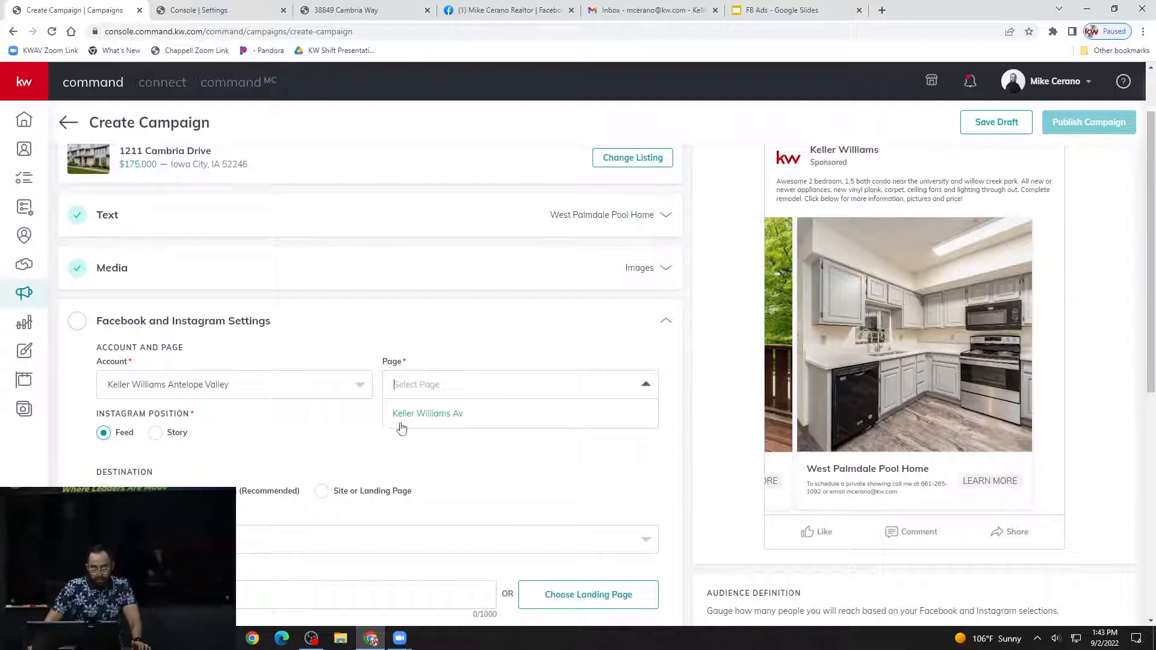
left_click(456, 416)
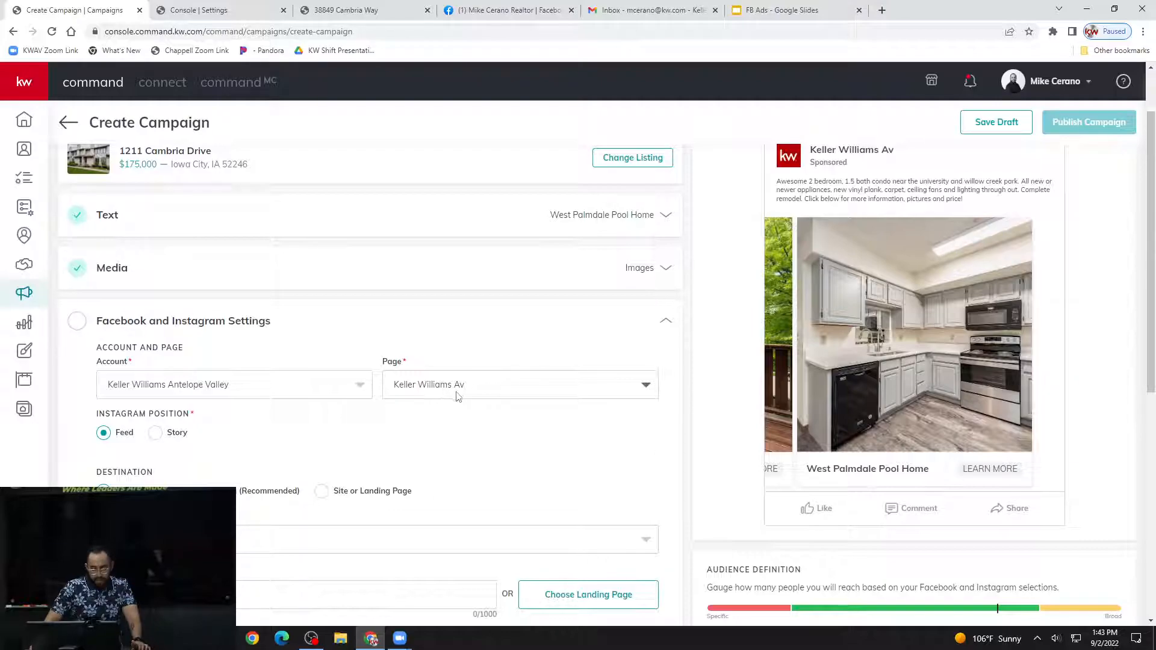
Examine the ad preview for the chosen page and review the Instagram position, destination and audience settings.
scroll(631, 371, "up", 1)
scroll(627, 374, "up", 1)
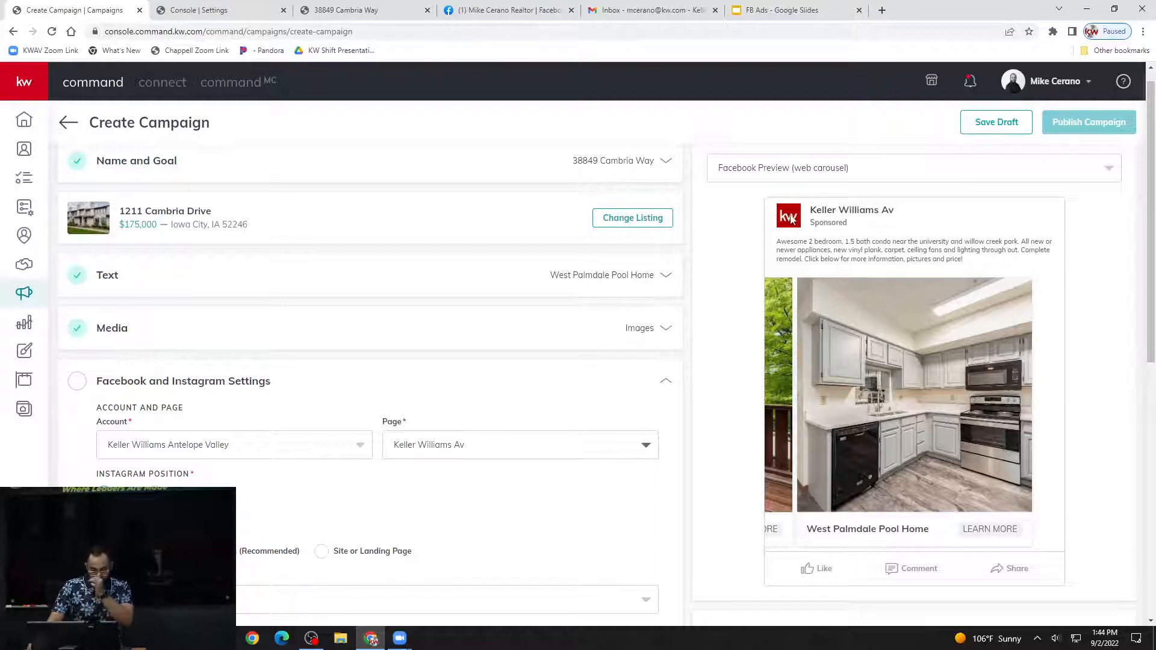
scroll(393, 418, "down", 2)
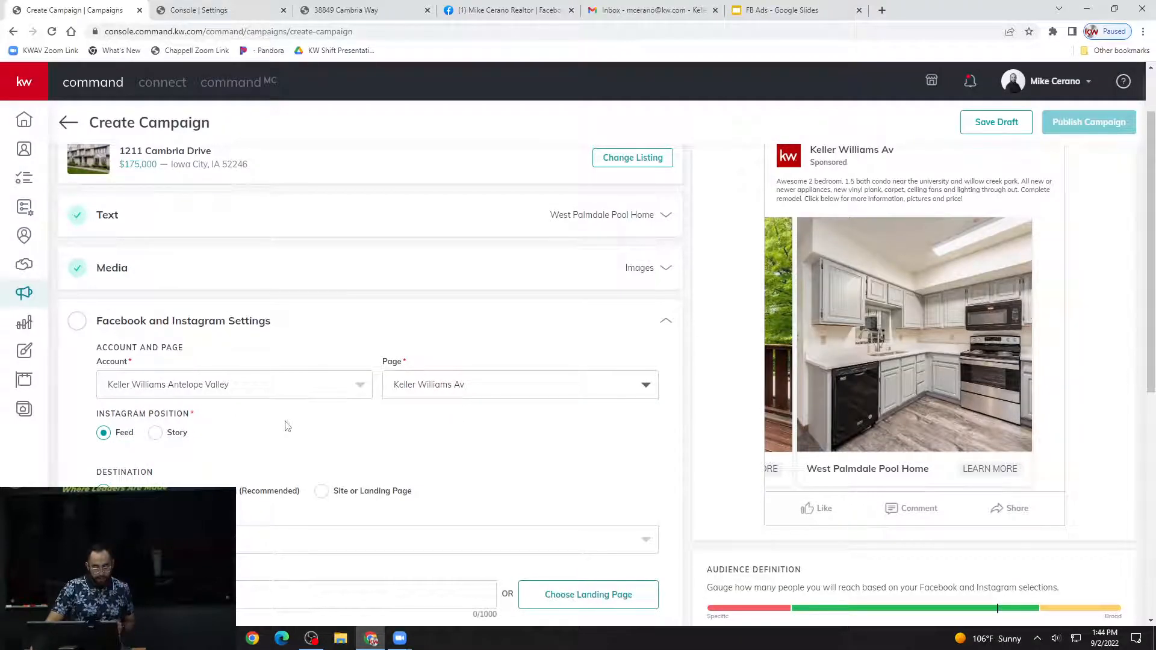
scroll(331, 409, "down", 1)
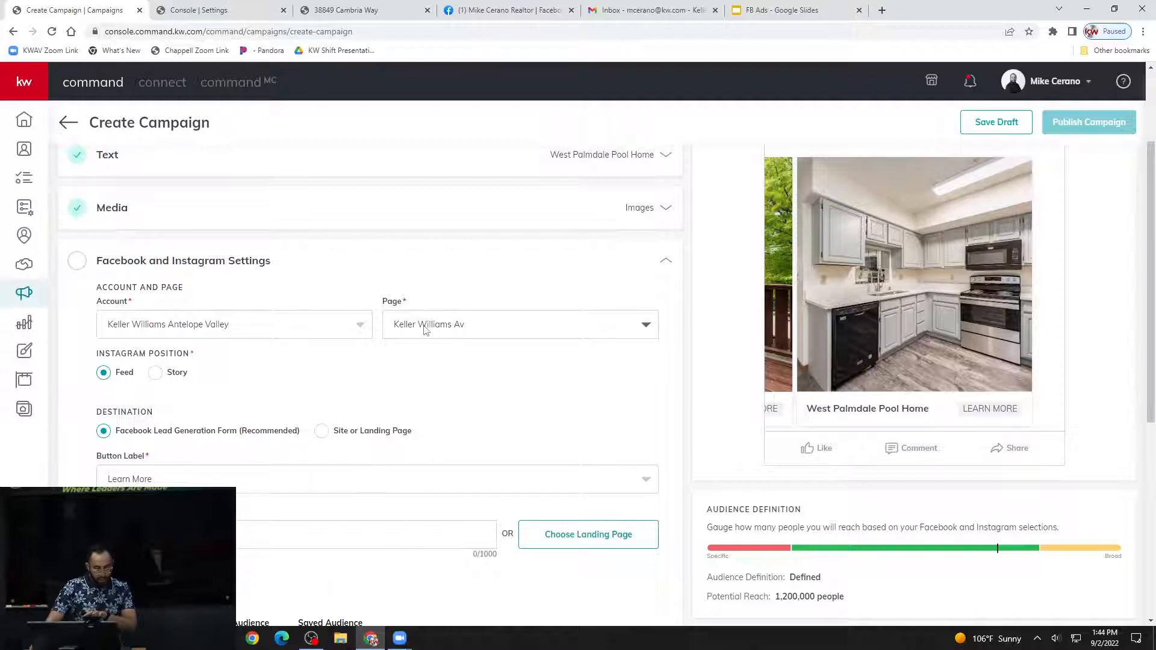
scroll(390, 335, "down", 1)
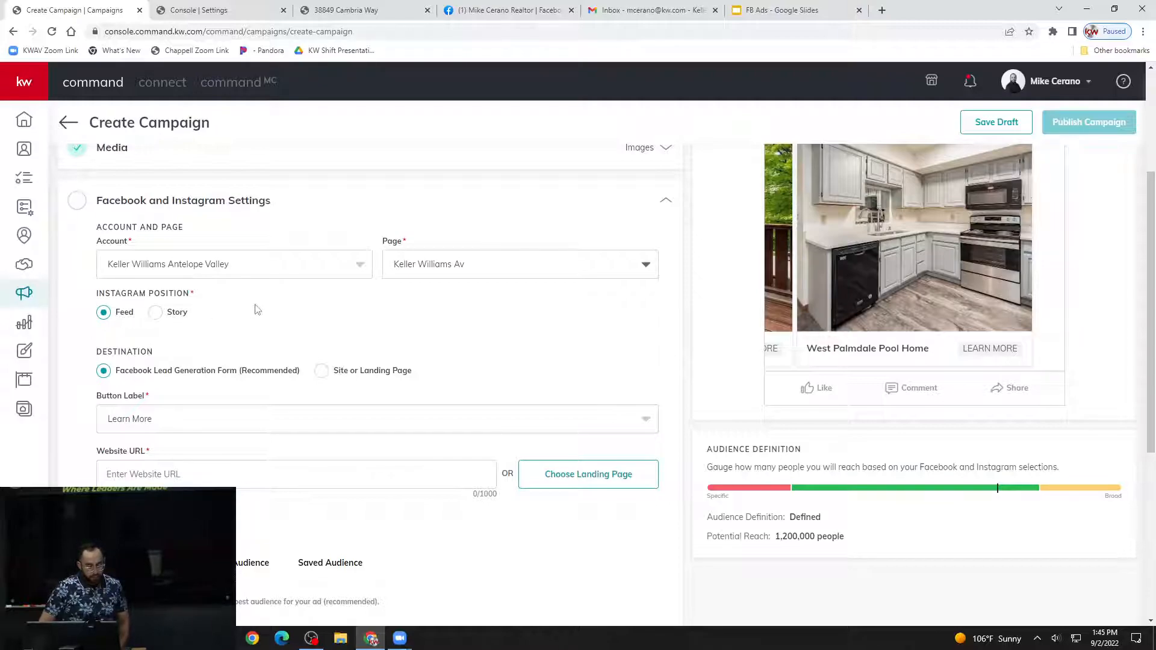
scroll(159, 225, "down", 2)
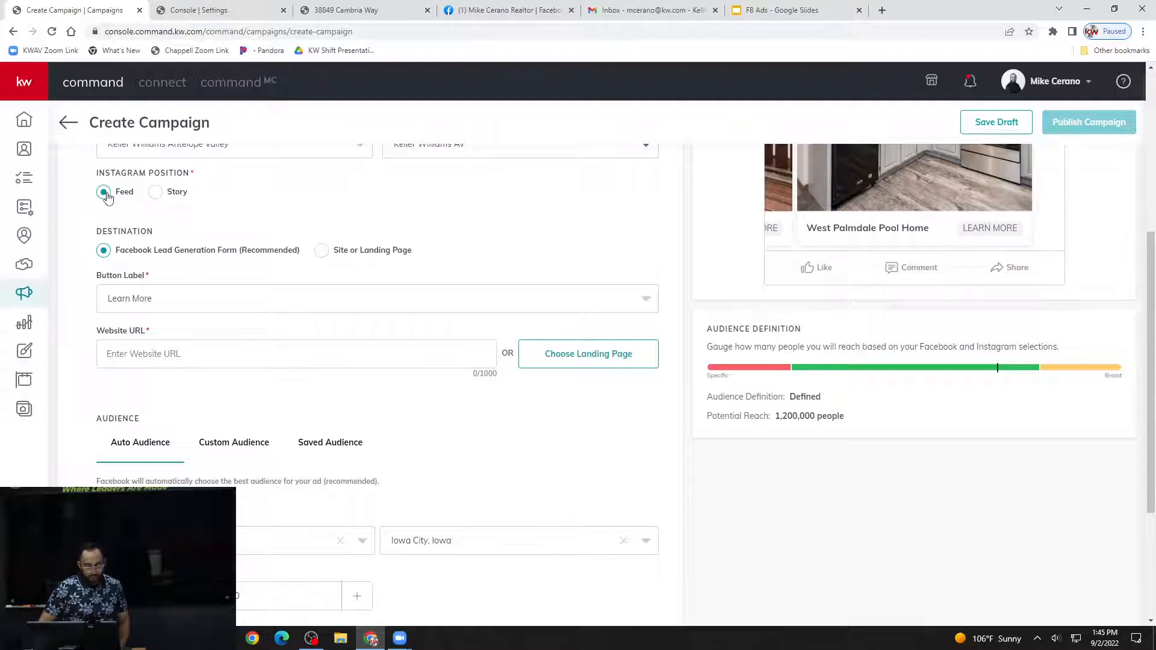
scroll(181, 271, "up", 1)
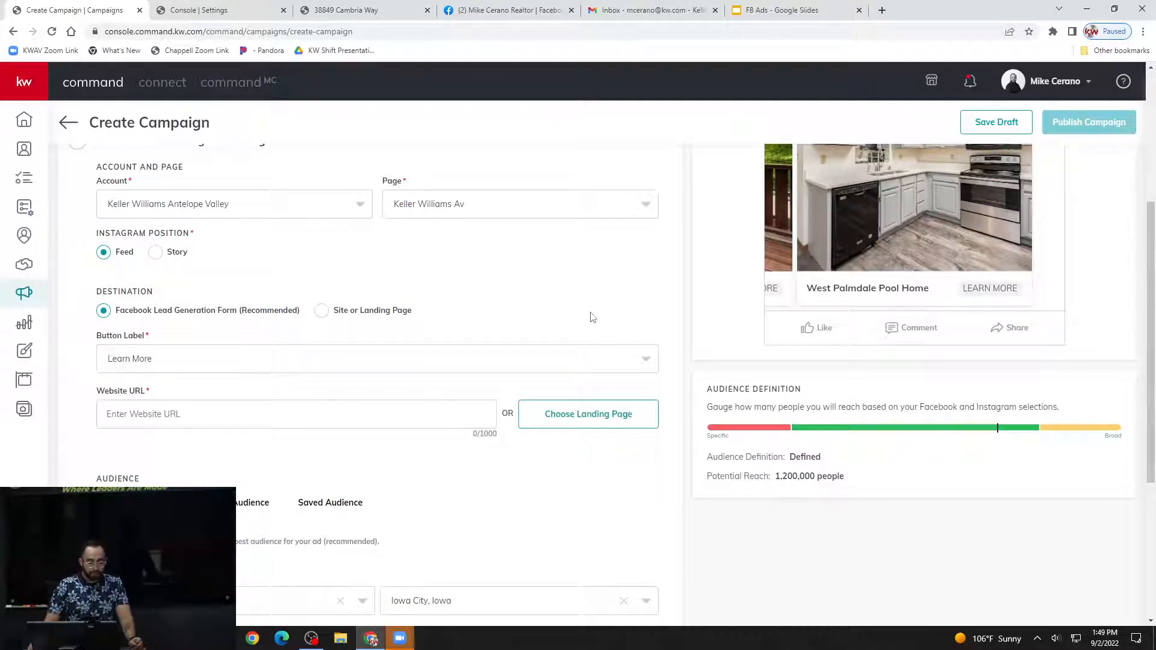
scroll(507, 345, "down", 1)
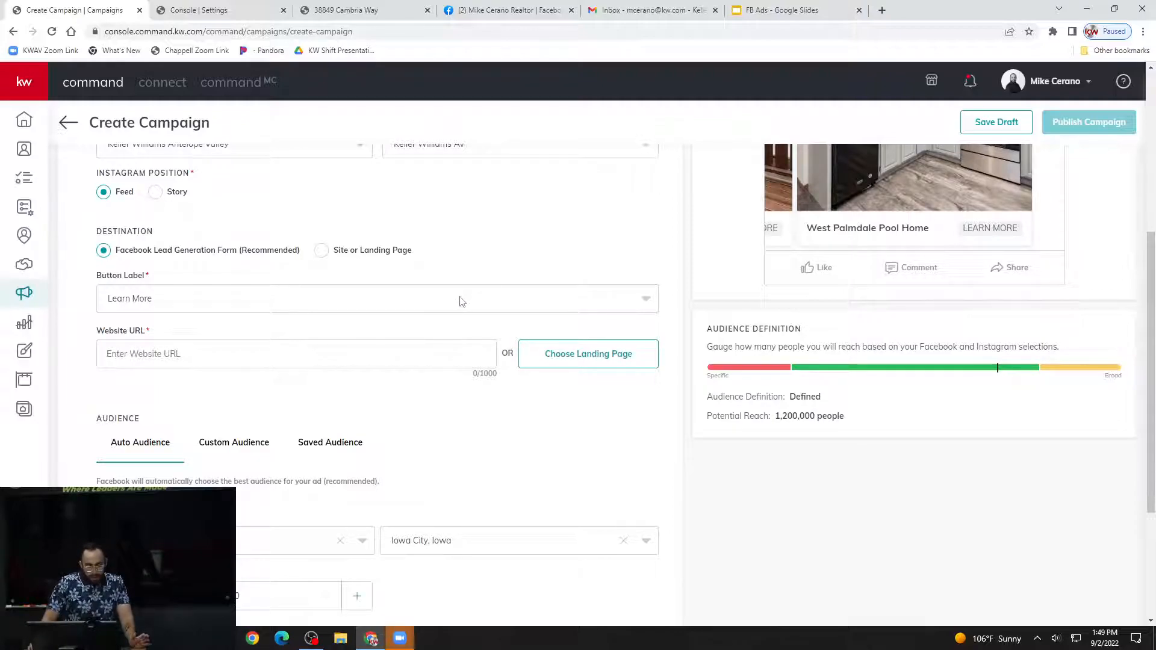
scroll(460, 303, "up", 2)
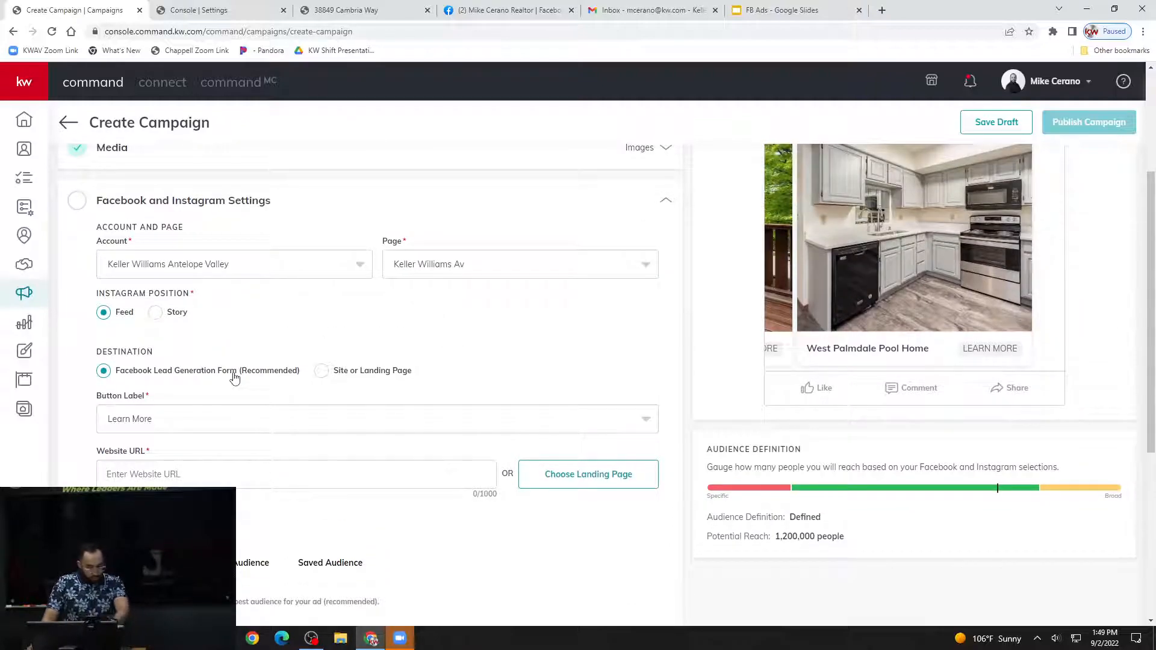
Check the button label choices for the ad and where the label appears in the Facebook preview.
left_click(204, 424)
left_click(145, 422)
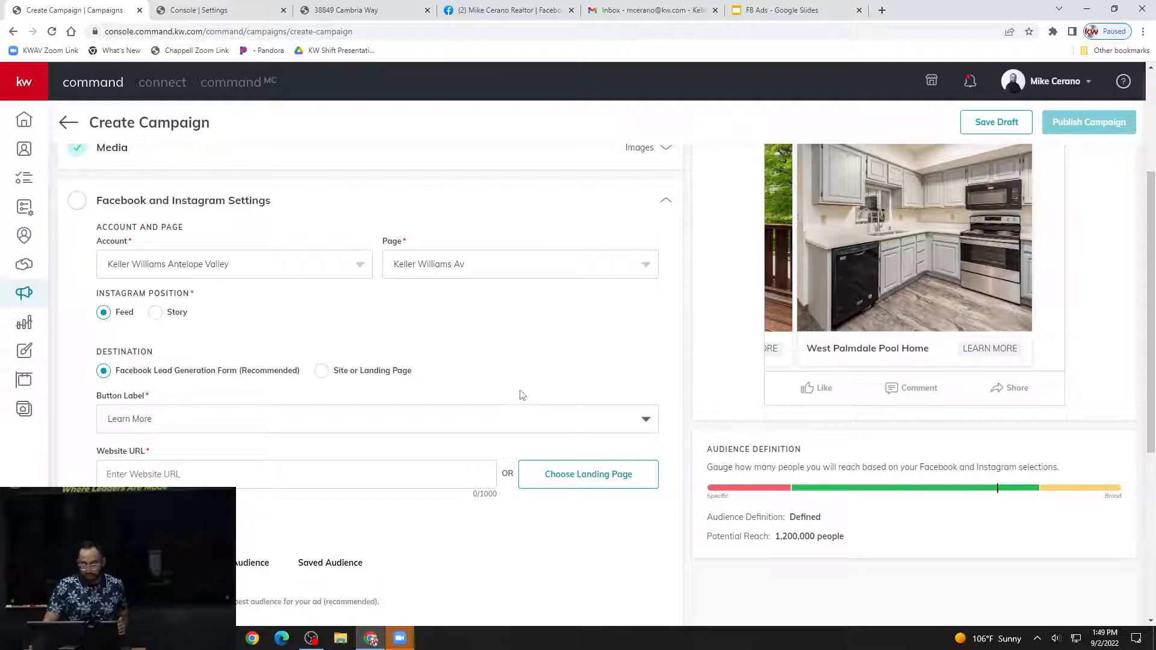
scroll(955, 376, "up", 1)
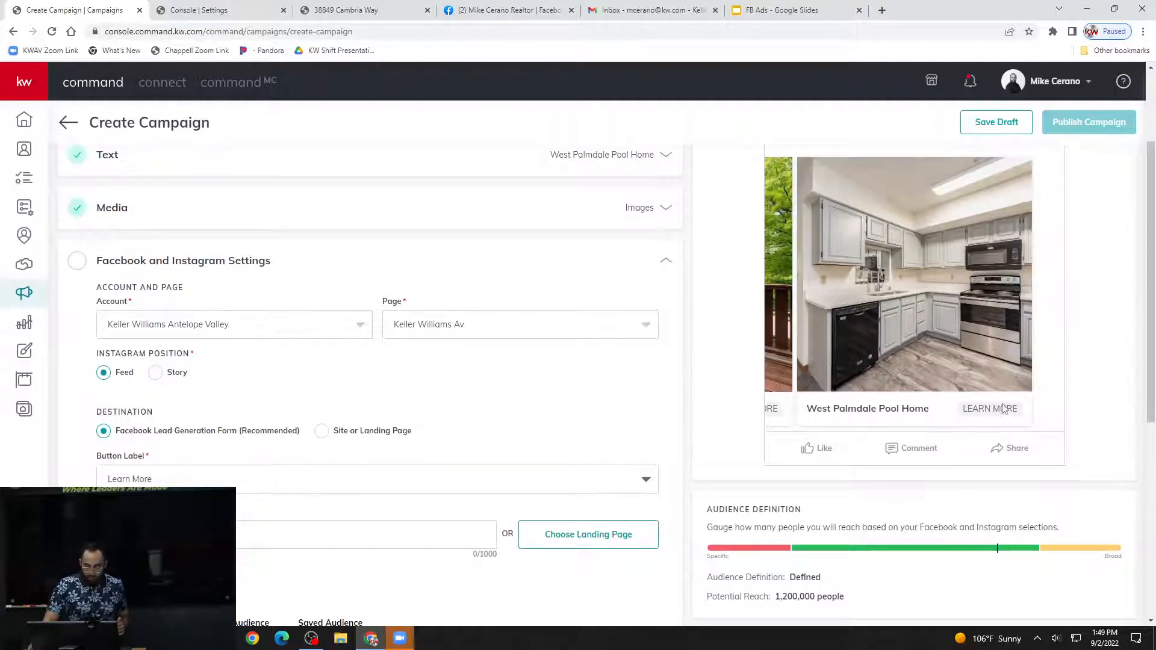
scroll(993, 416, "up", 1)
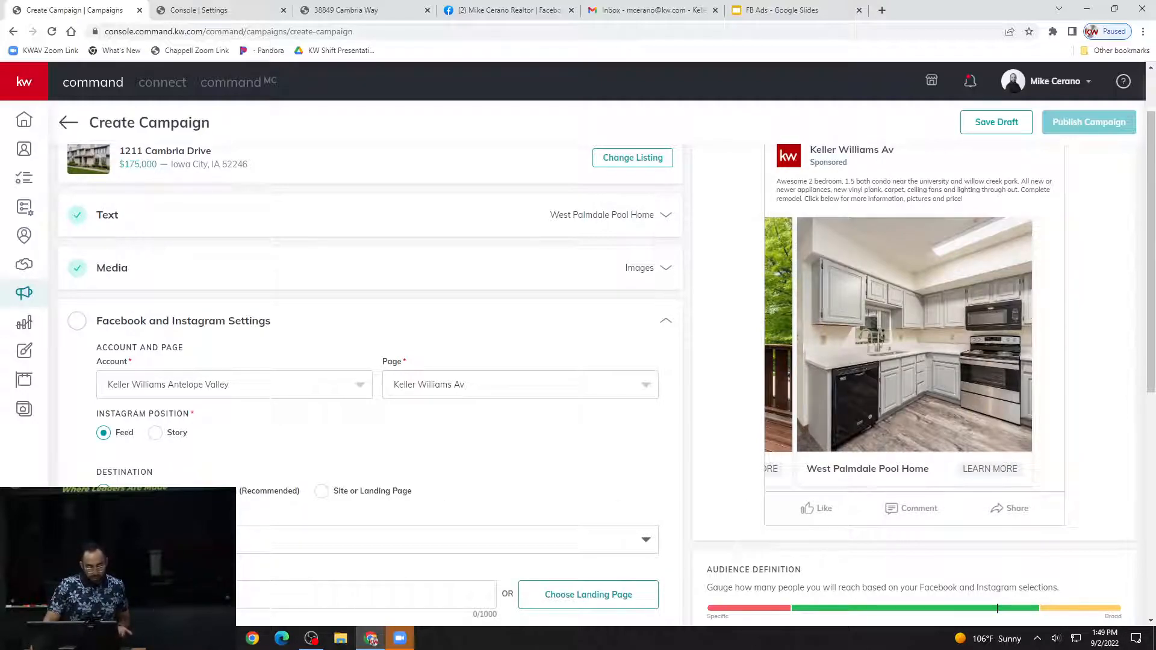
Try Apply Now as the ad's button label, restore Learn More and check the label choices again.
scroll(903, 362, "down", 1)
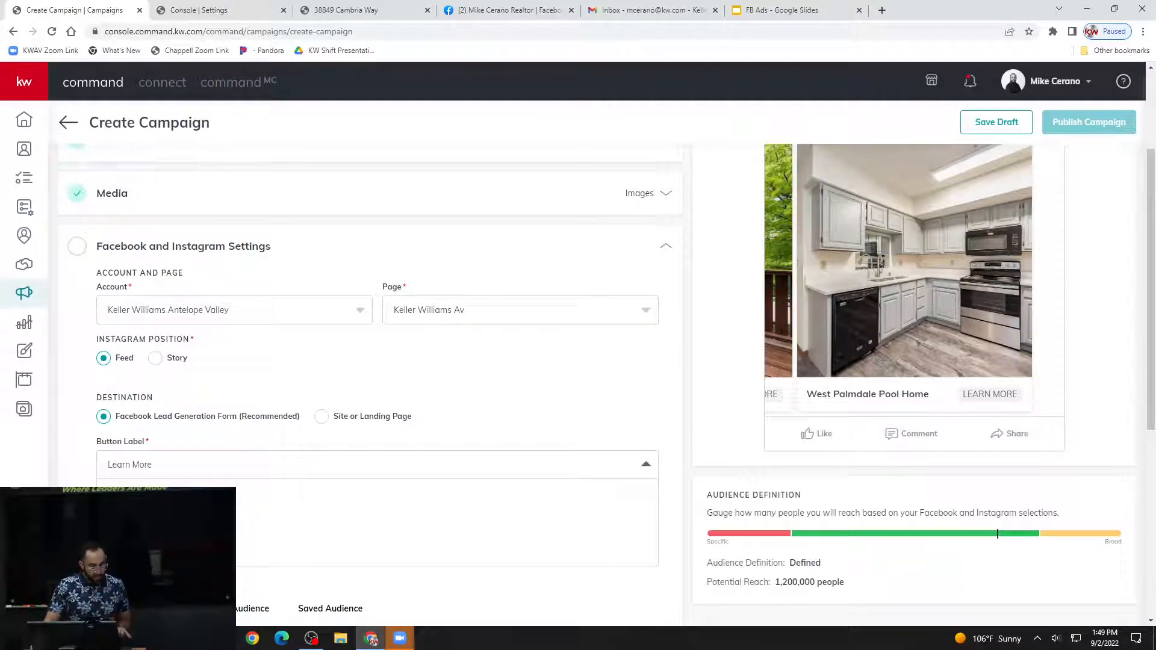
left_click(157, 495)
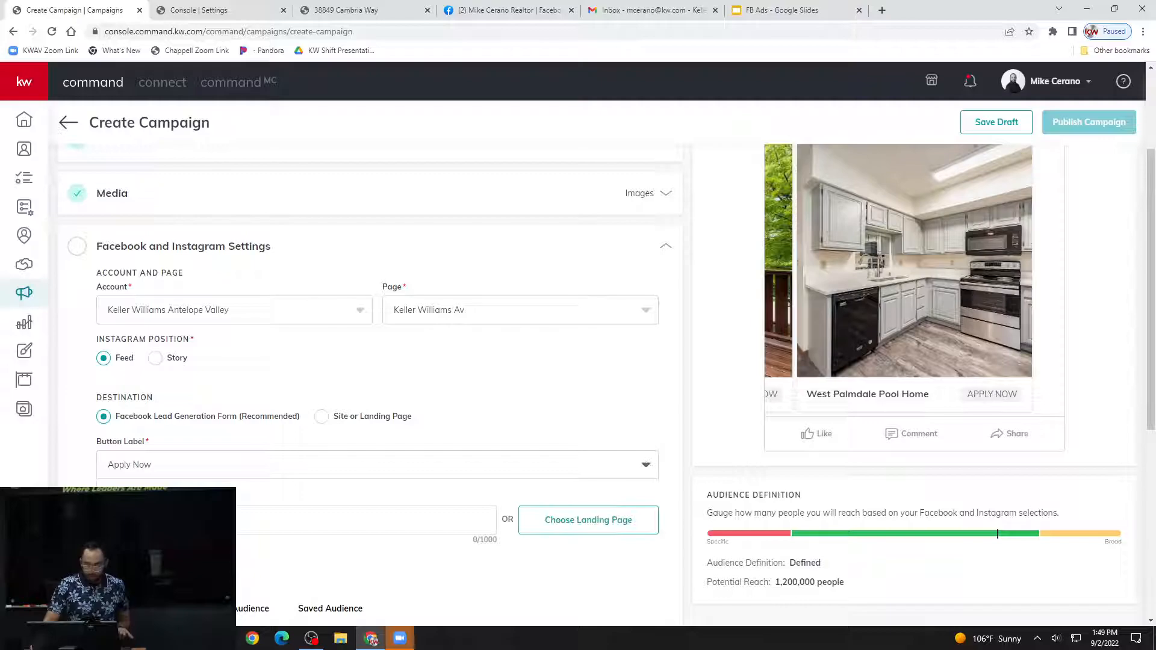
left_click(161, 472)
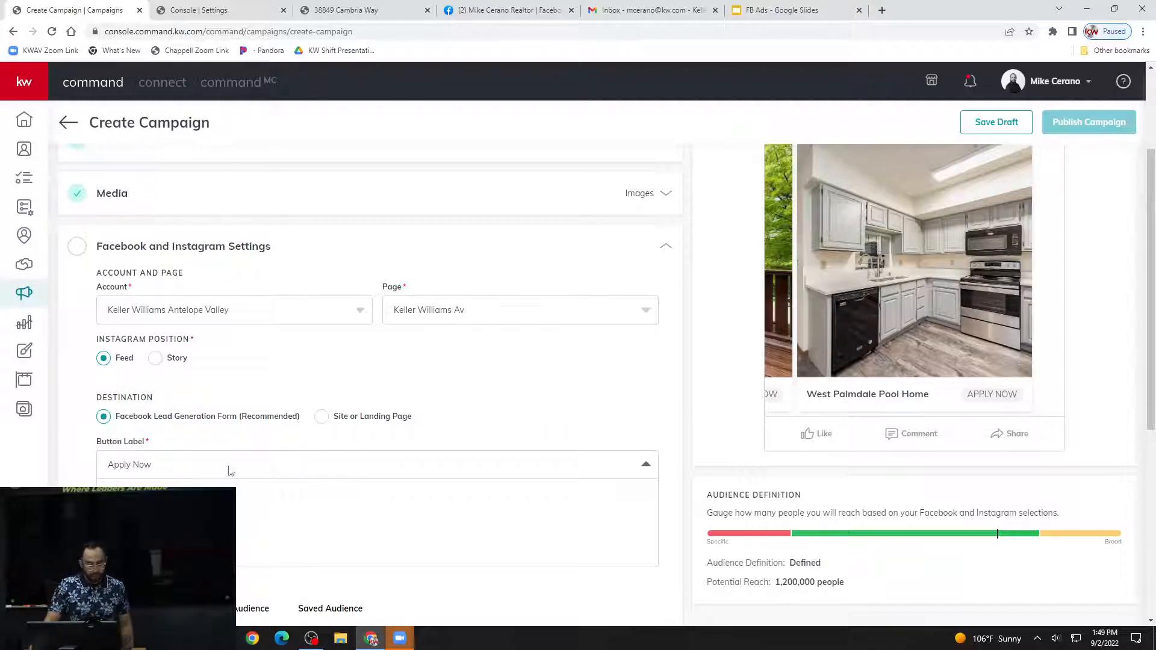
left_click(161, 523)
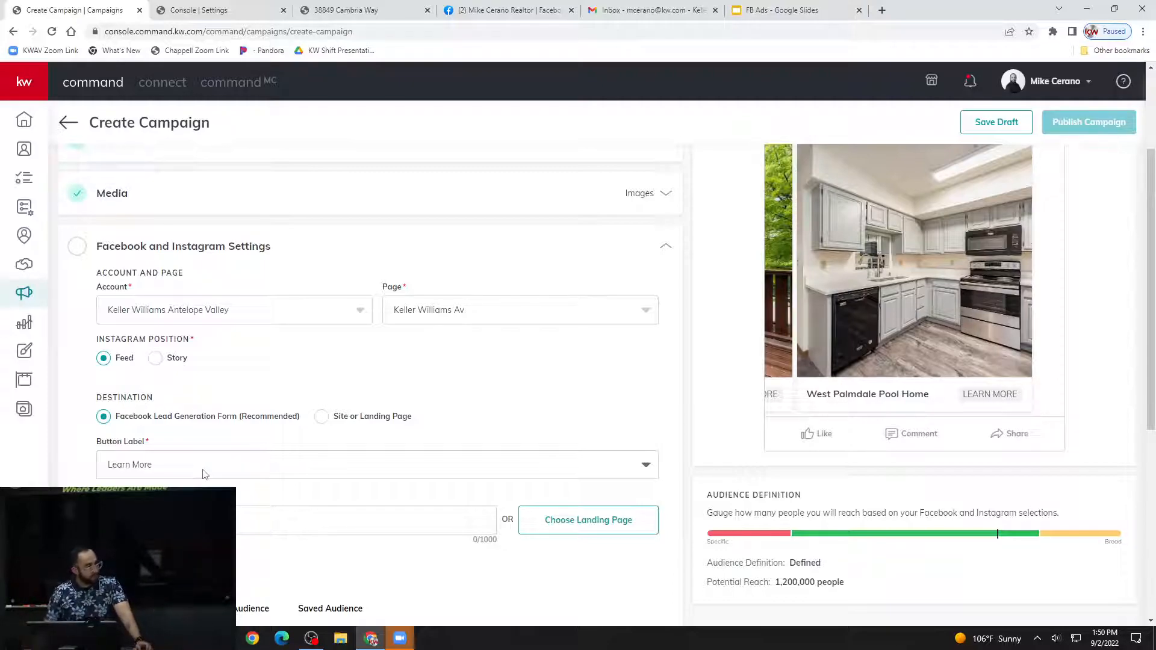
left_click(202, 474)
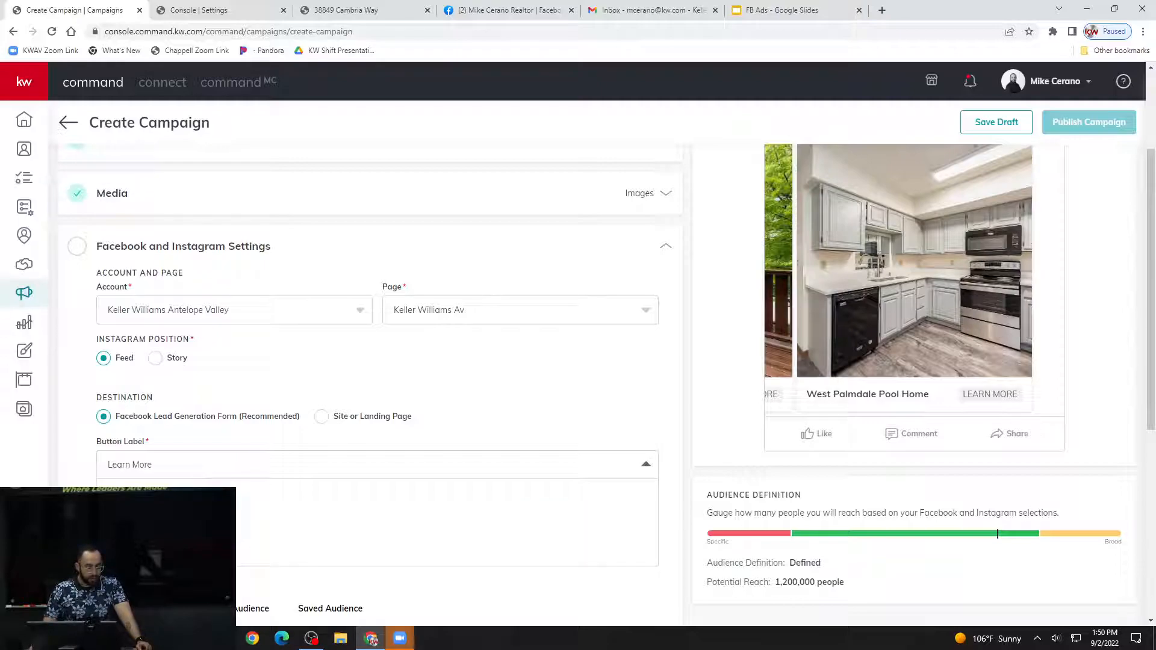
left_click(234, 447)
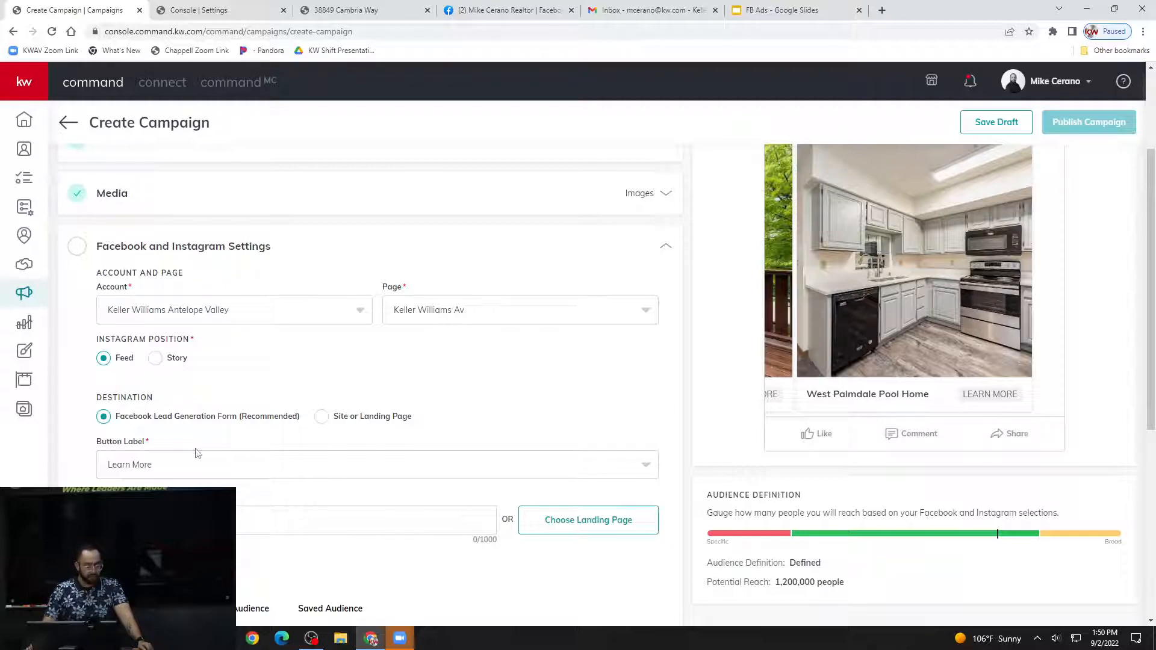
Use the Cambria Way listing's landing page as the website URL of the ad's lead generation form.
scroll(194, 452, "down", 1)
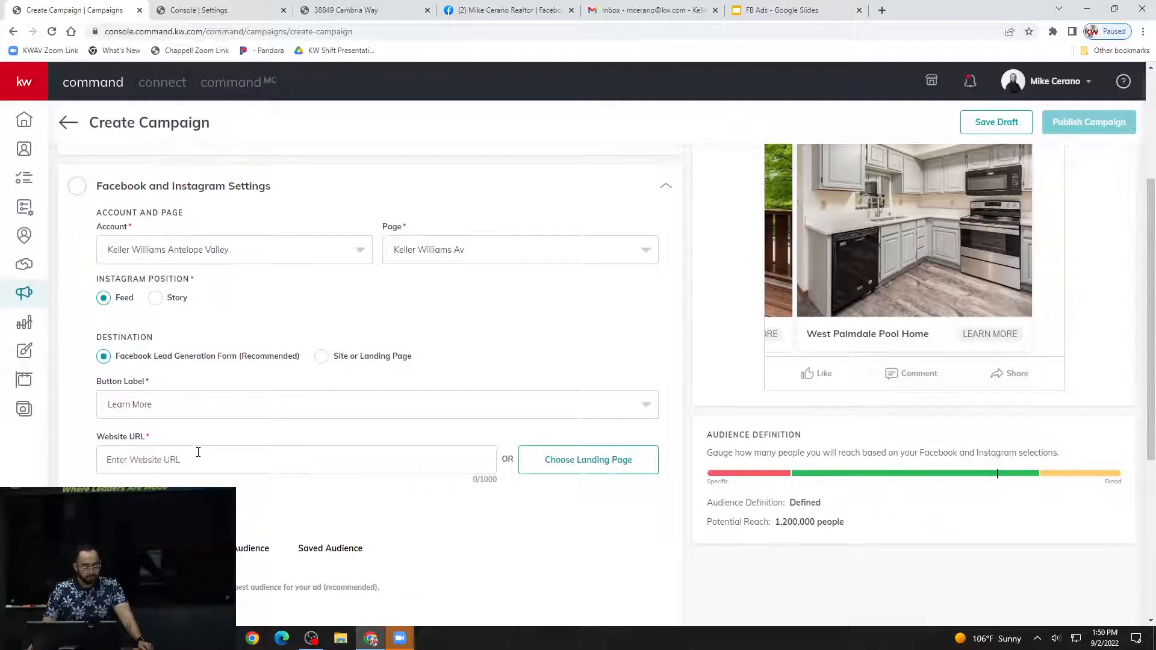
scroll(198, 452, "down", 1)
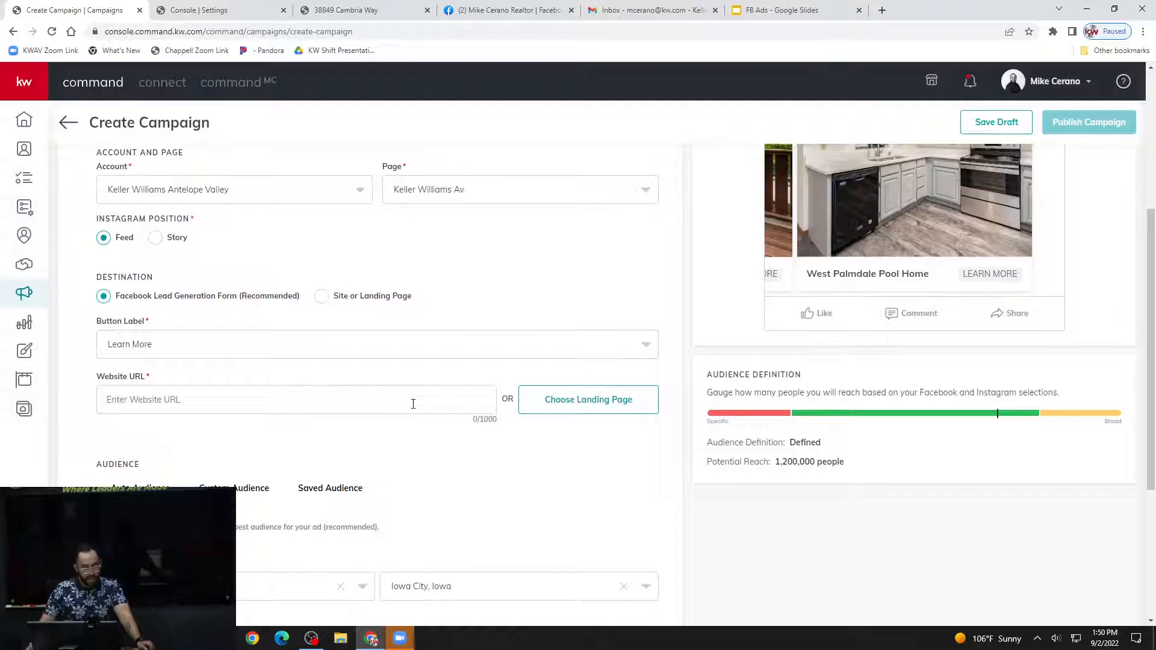
left_click(605, 403)
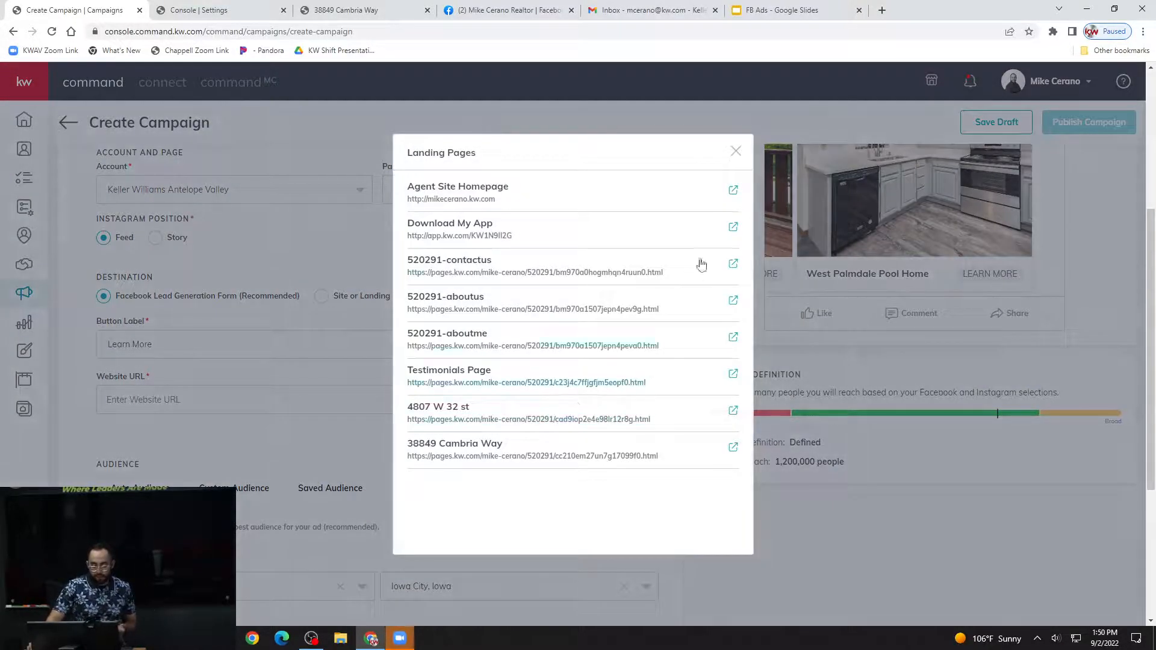
left_click(736, 151)
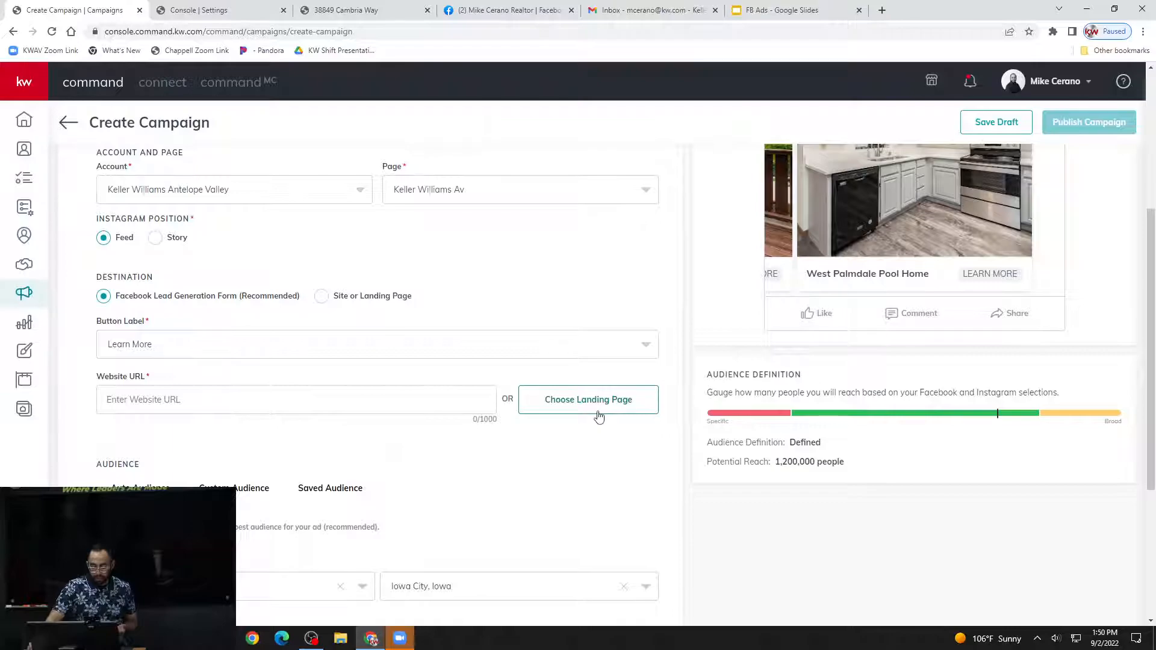
left_click(606, 404)
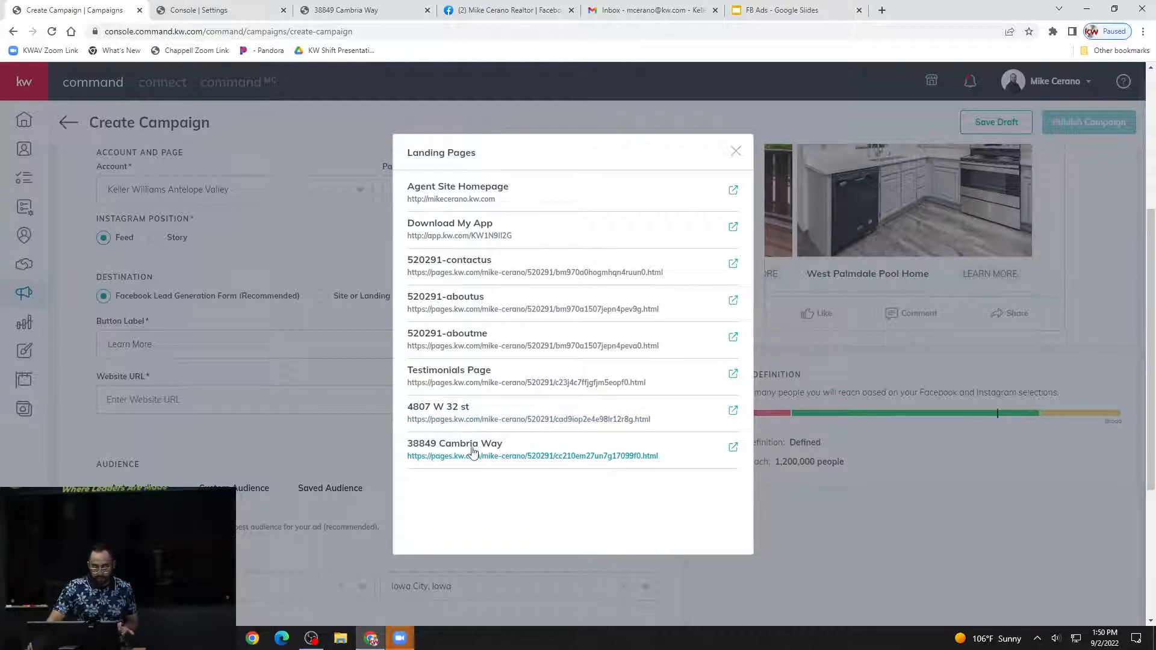
left_click(496, 453)
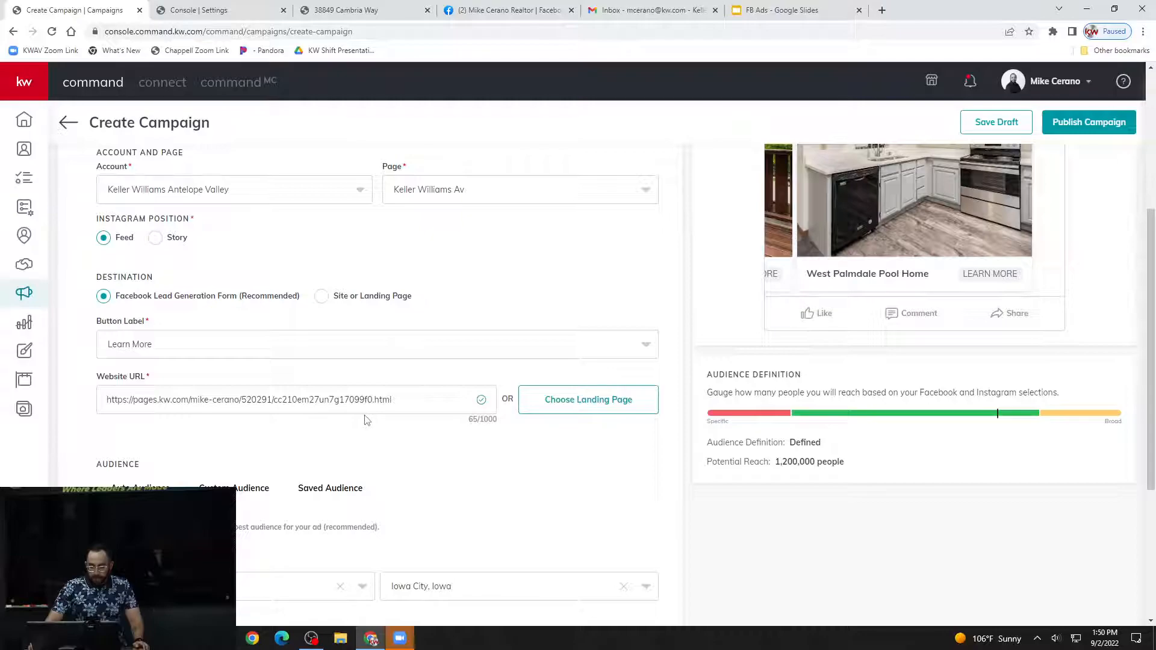
Switch the ad from Auto Audience to Custom Audience and review its location, radius and targeting settings.
scroll(367, 420, "down", 1)
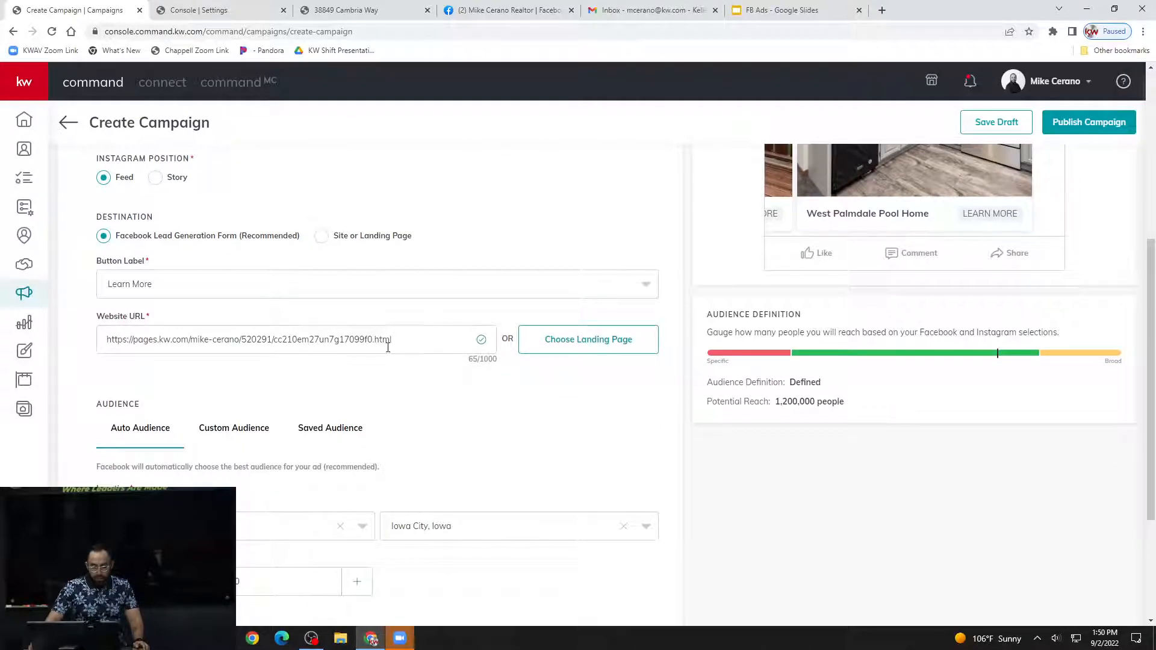
scroll(426, 364, "down", 1)
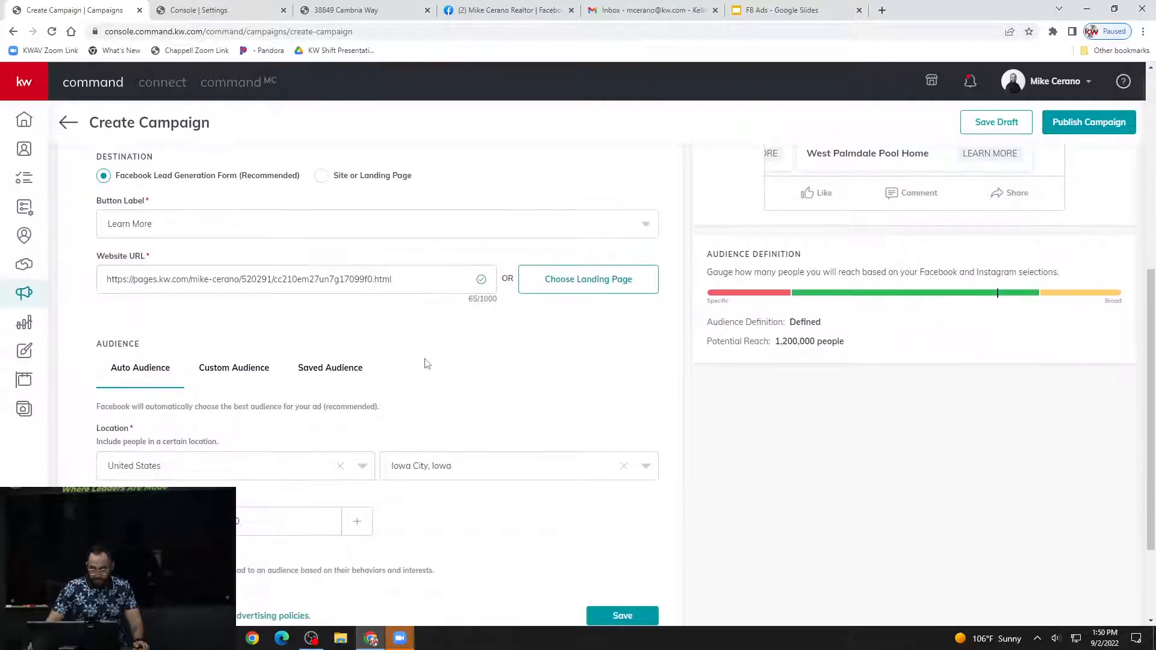
scroll(426, 363, "up", 2)
scroll(424, 365, "down", 3)
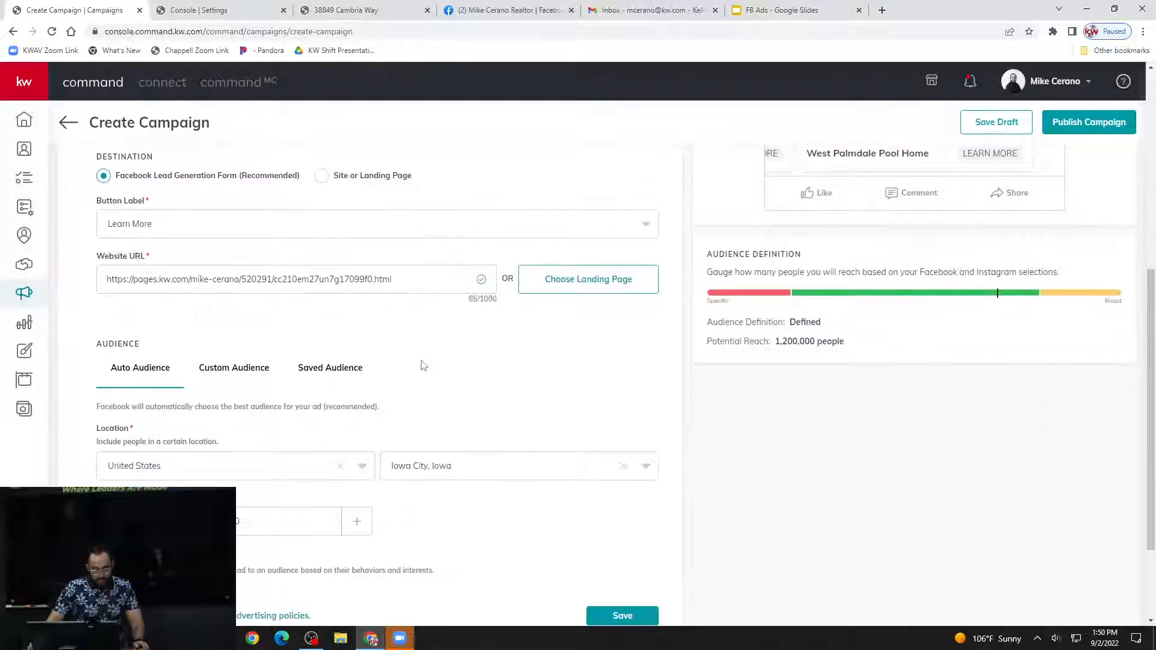
scroll(424, 365, "down", 1)
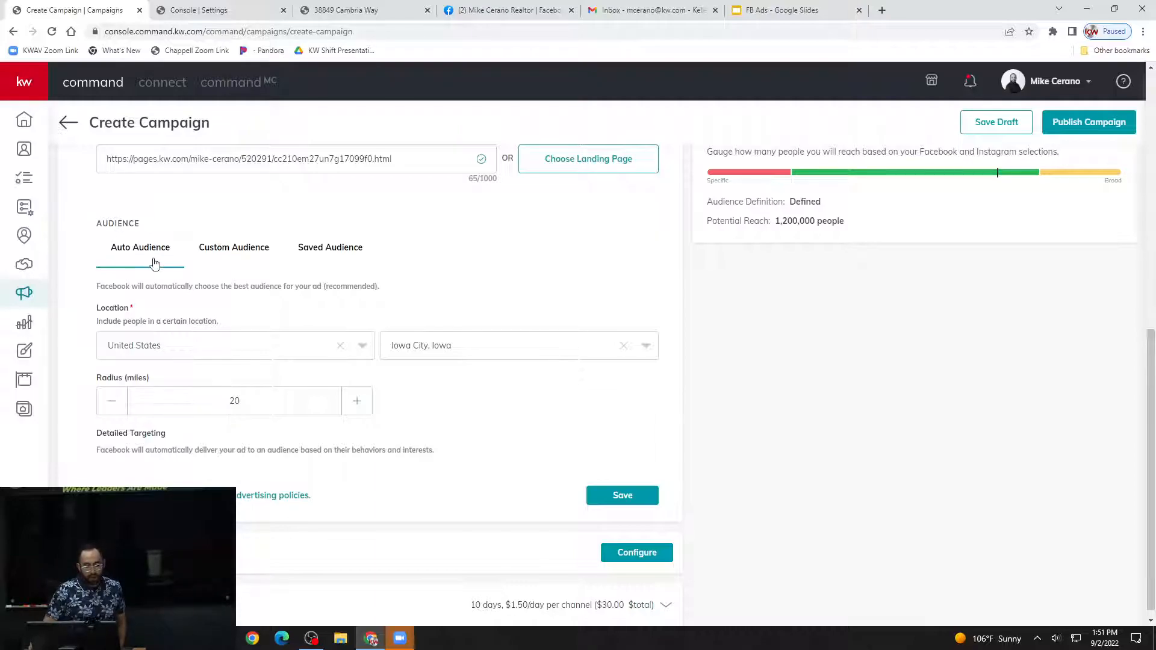
left_click(236, 249)
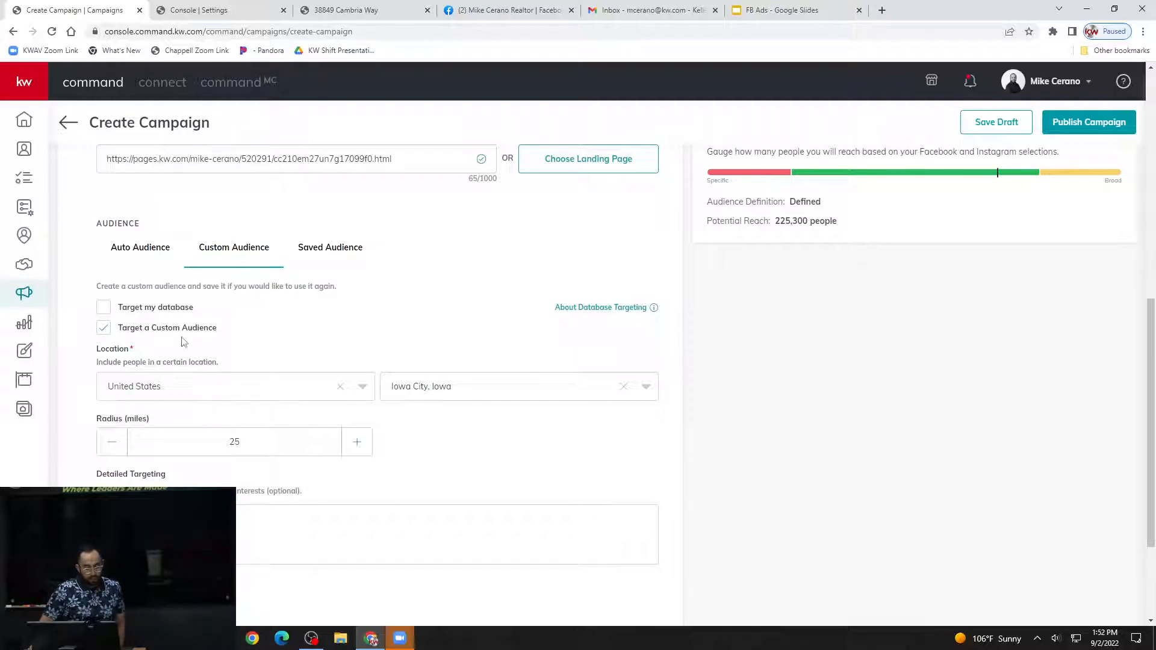
scroll(184, 342, "down", 1)
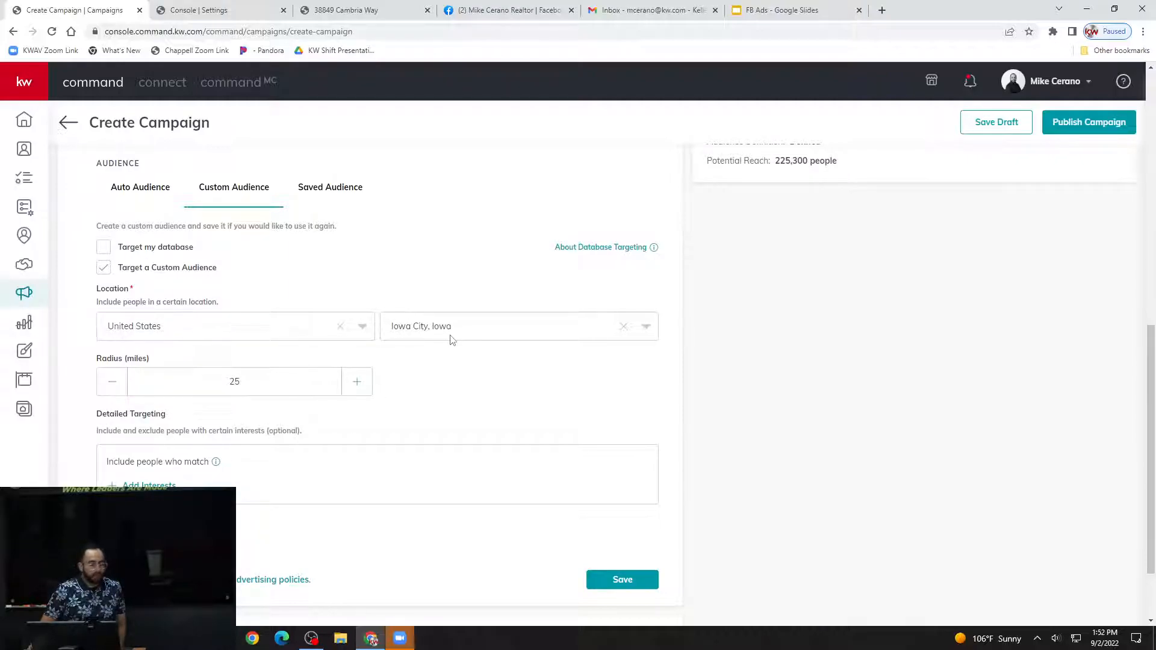
scroll(451, 341, "up", 1)
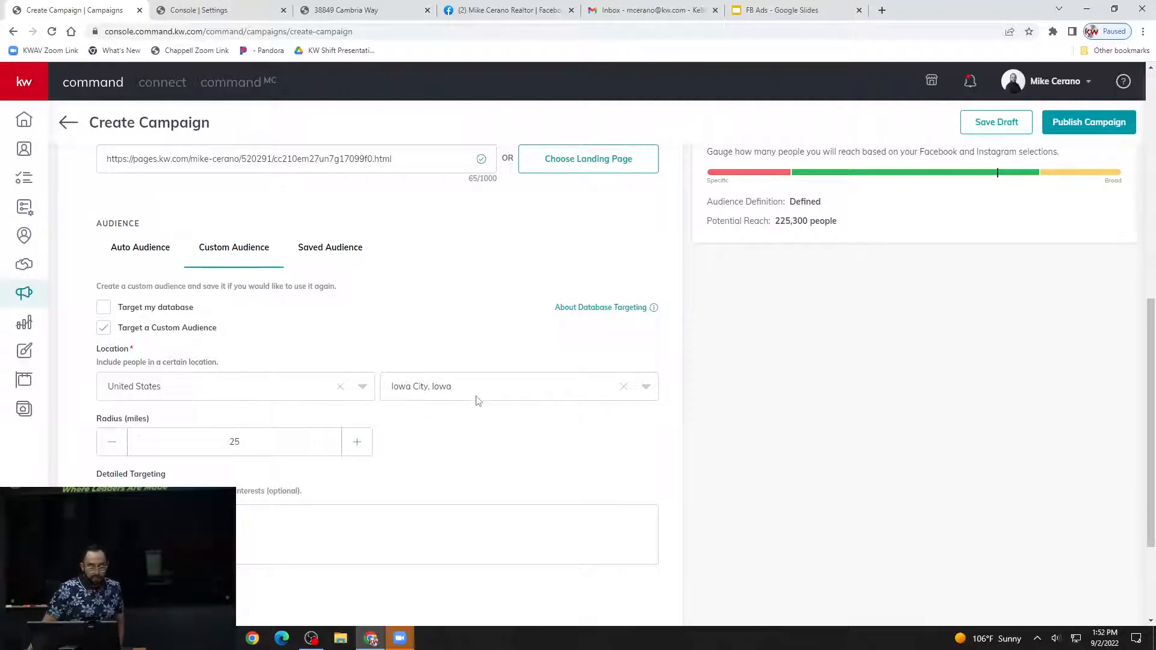
Clear the custom audience's city and set the location to Palmdale, California.
left_click(432, 388)
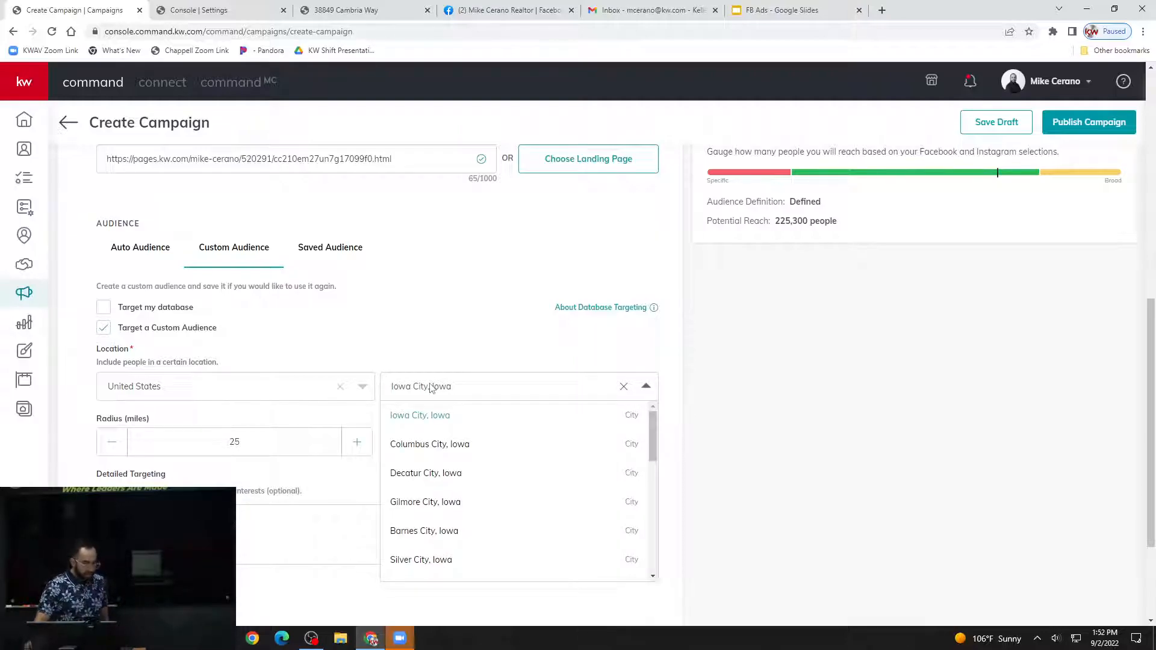
left_click(456, 367)
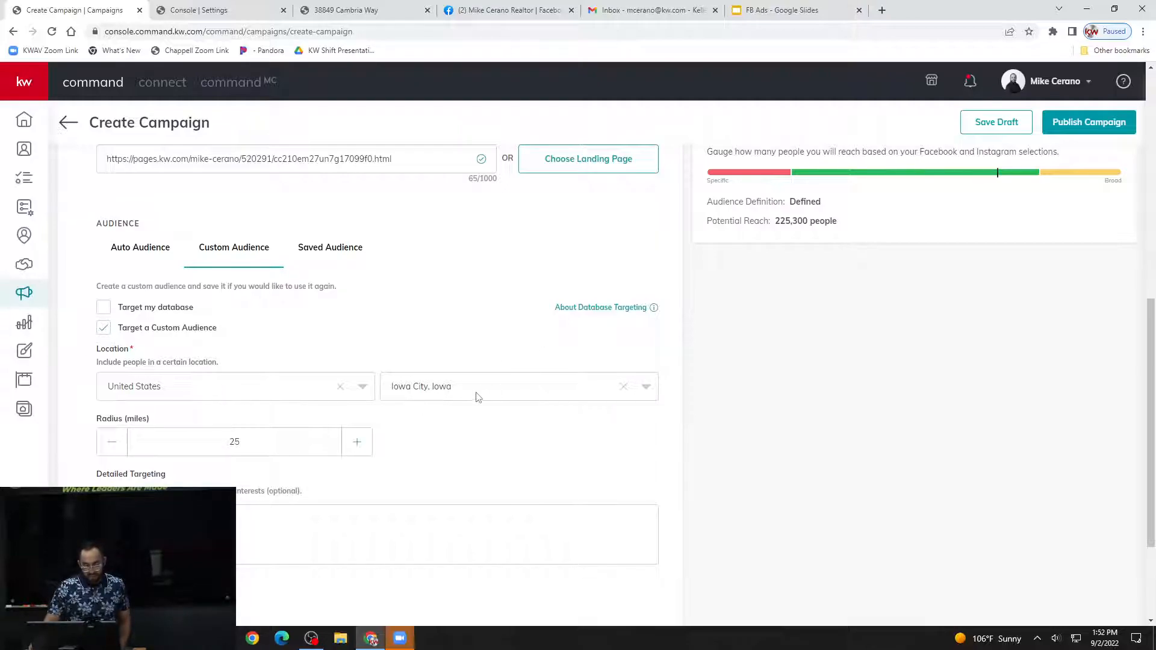
left_click(500, 388)
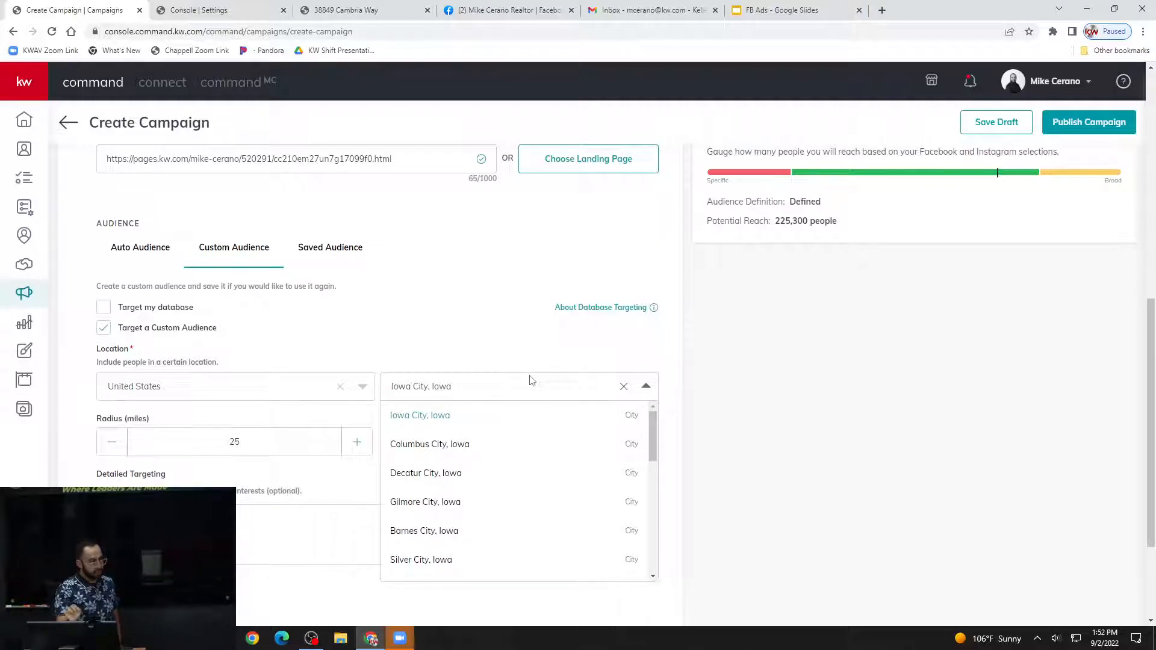
left_click(624, 388)
left_click(492, 390)
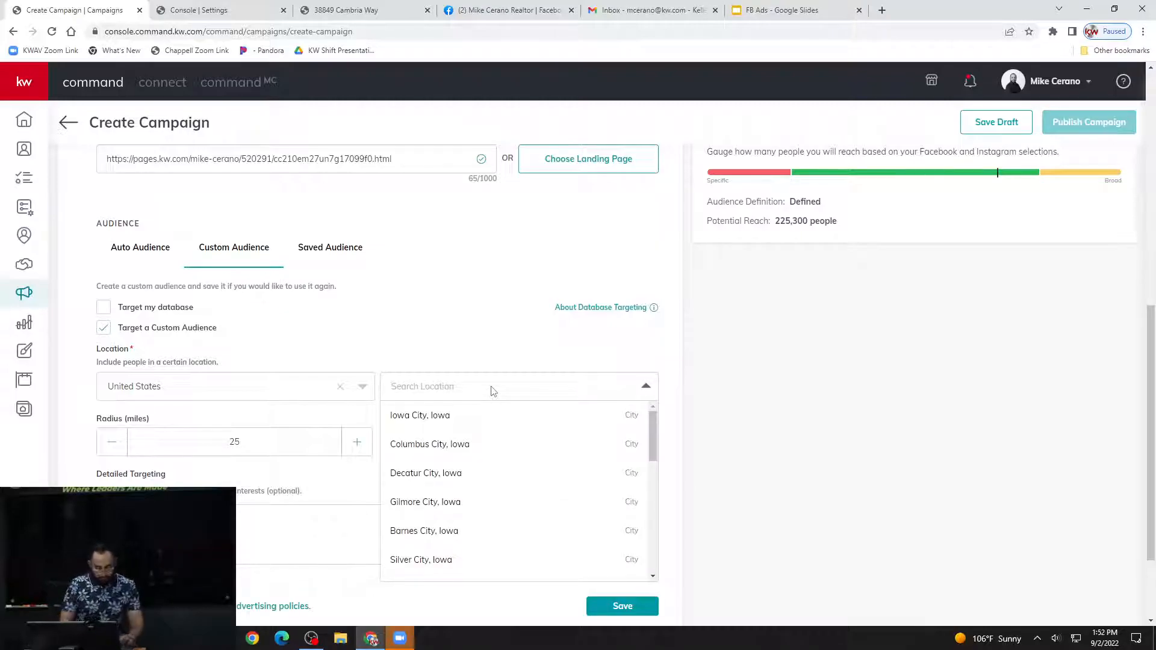
type("Palmdale, ca")
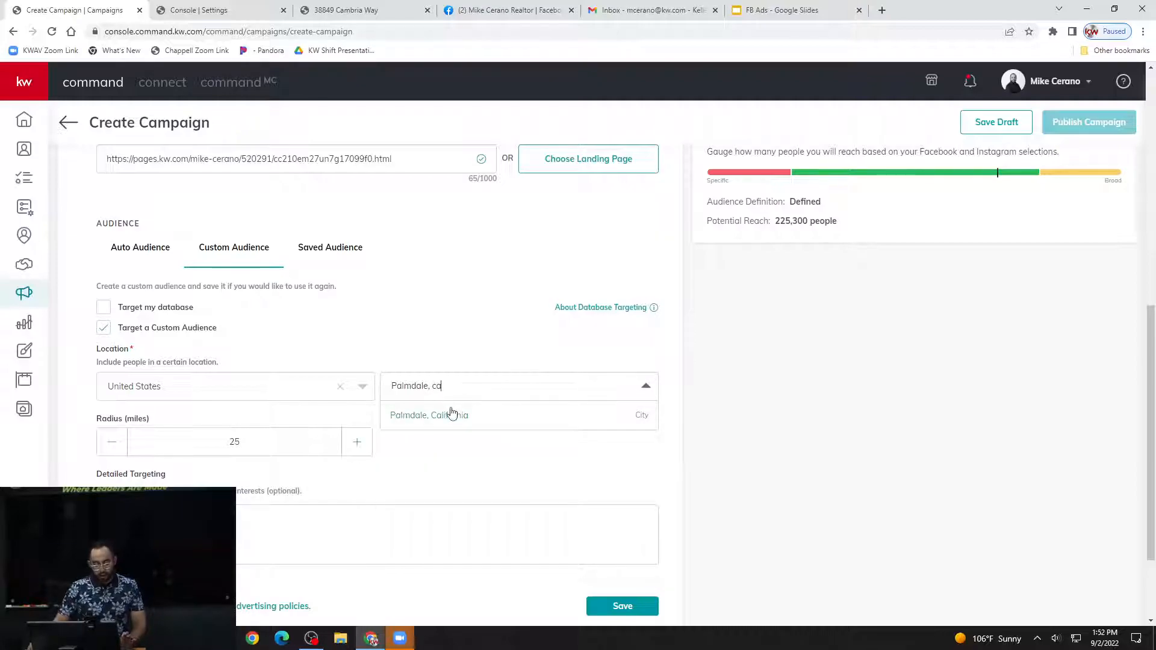
left_click(450, 416)
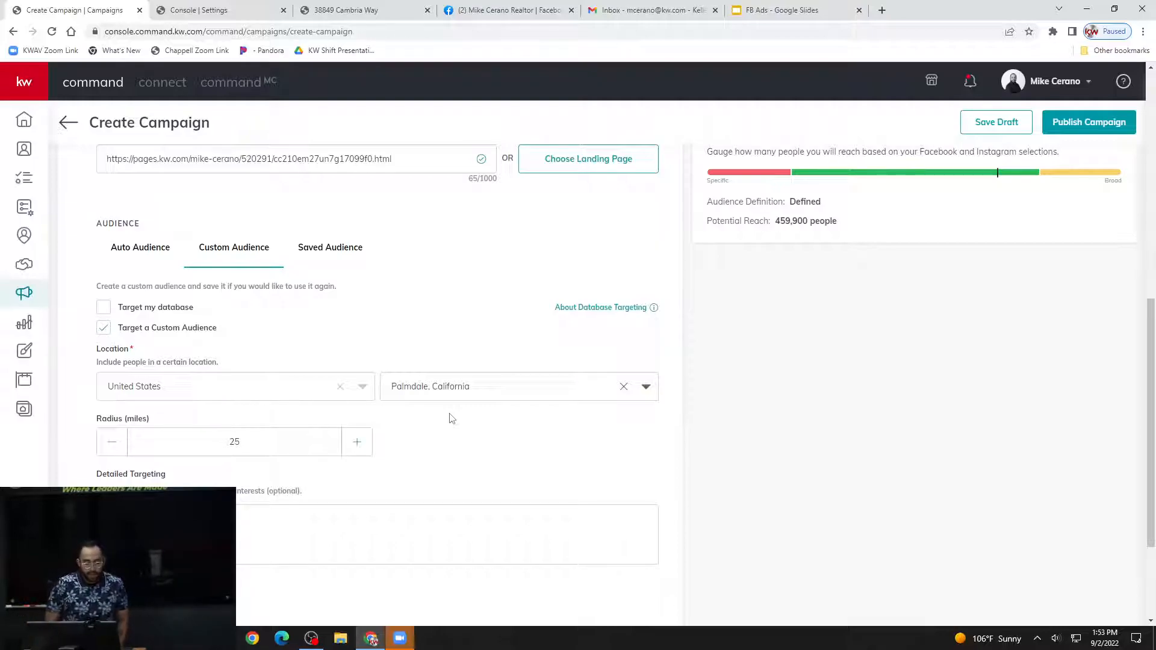
Replace the custom audience's city with Los Angeles, California.
left_click(477, 392)
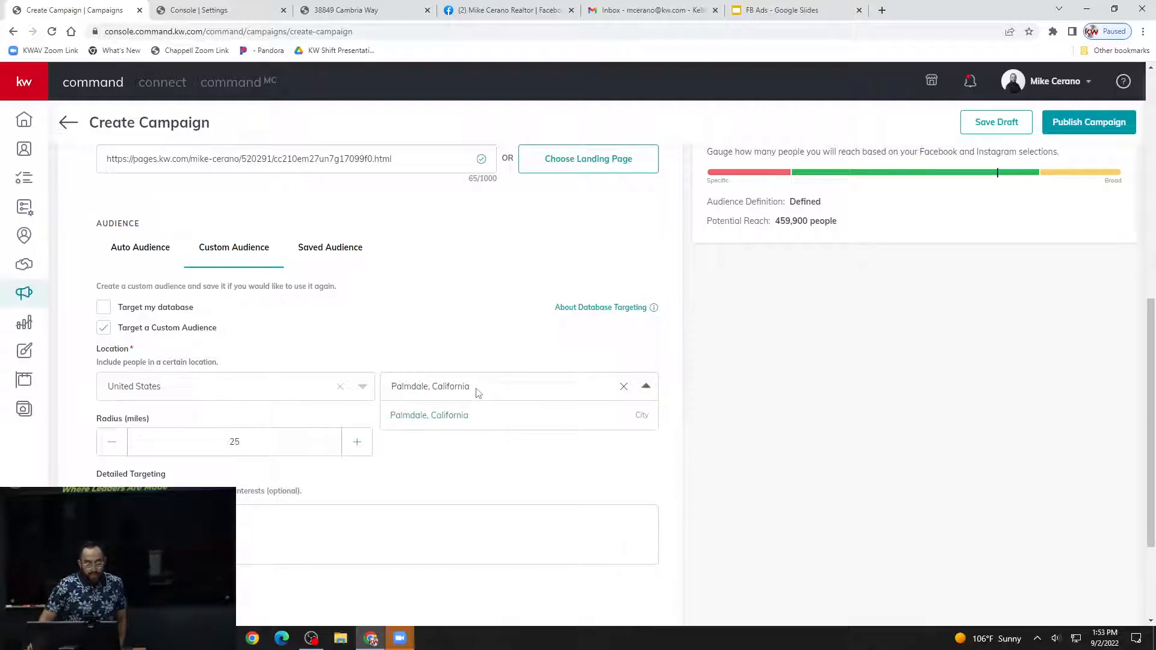
left_click(623, 387)
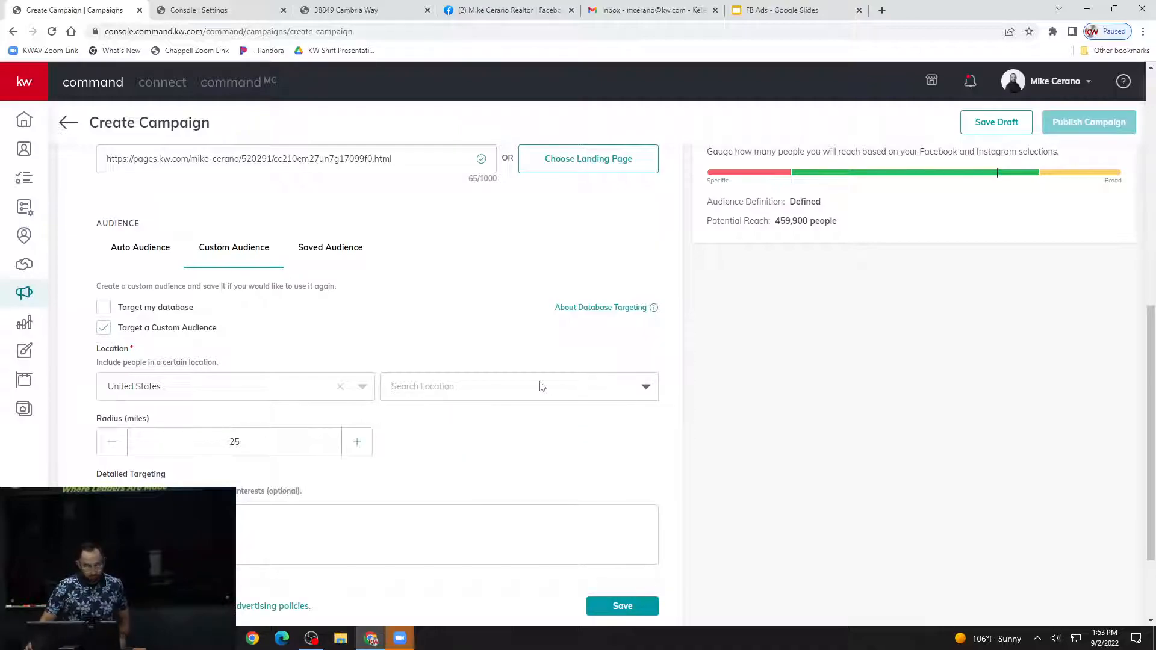
type("Los")
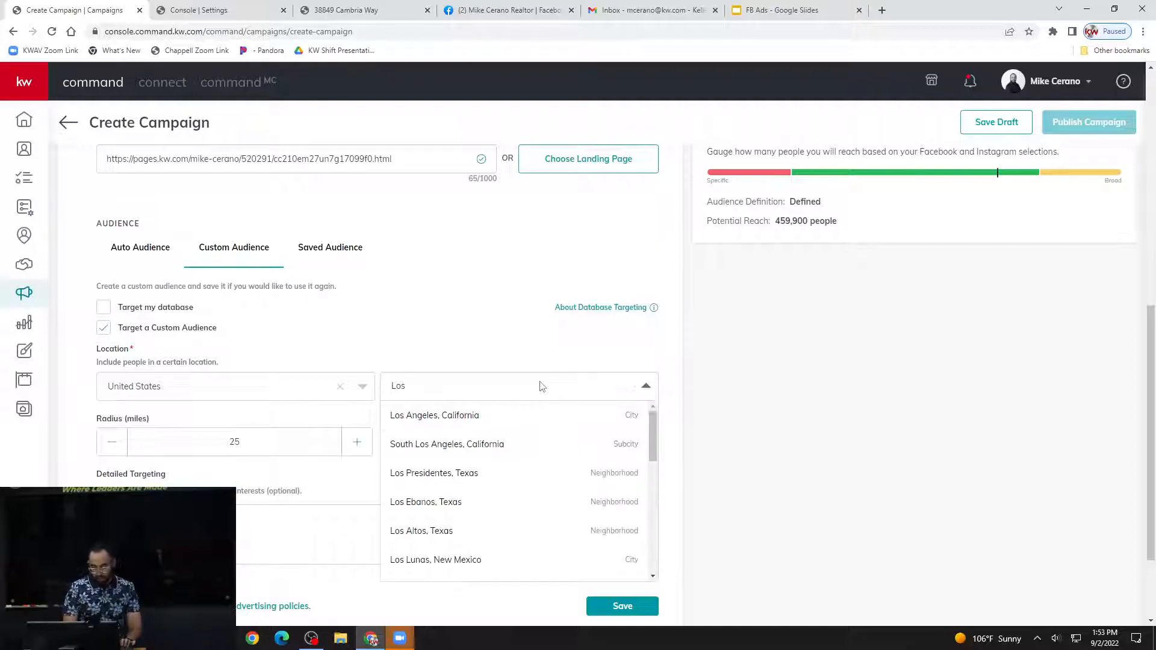
left_click(497, 416)
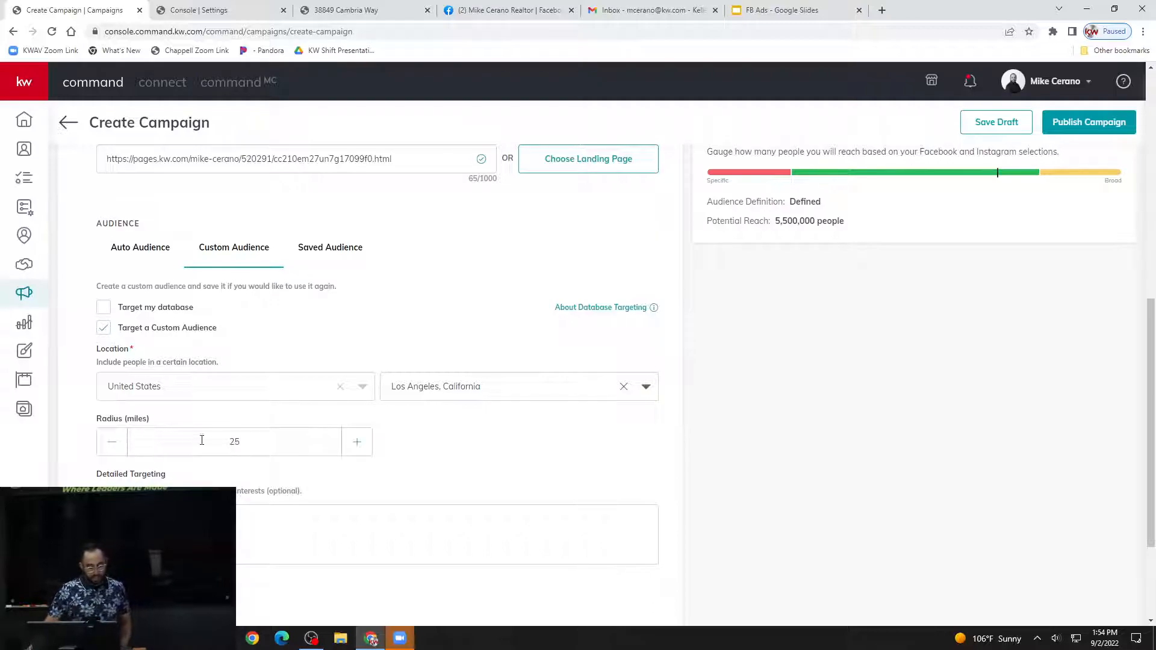
Try radii of 15 and 50 miles for the custom audience and check the potential reach.
double_click(234, 443)
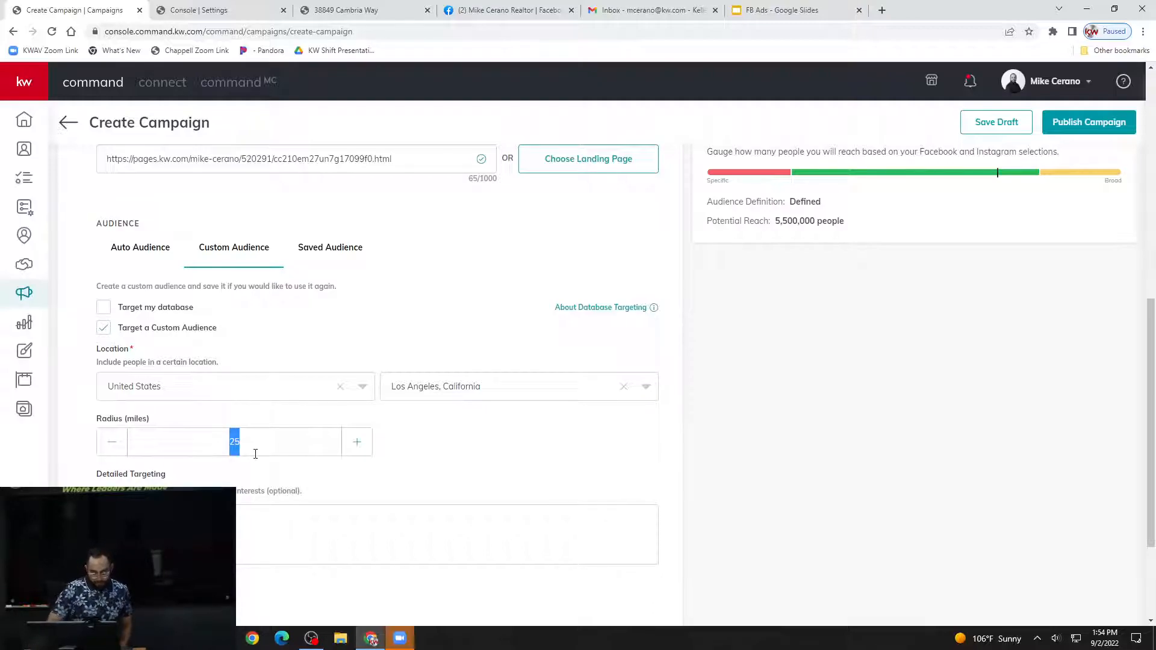
type("15")
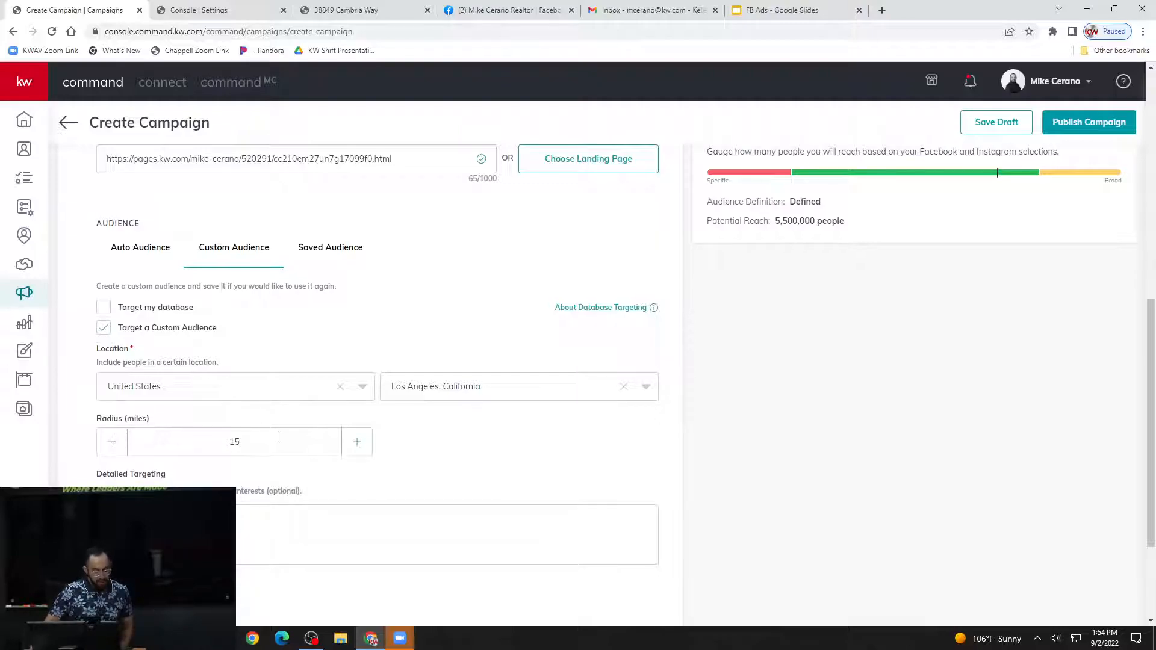
left_click_drag(240, 442, 183, 444)
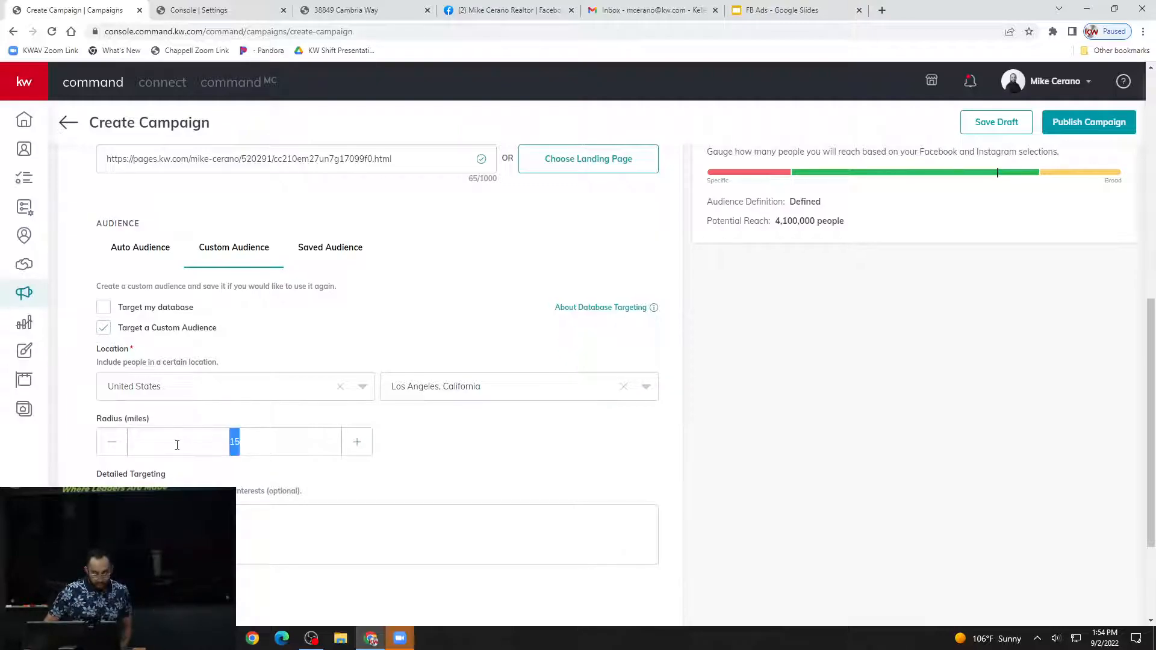
type("50")
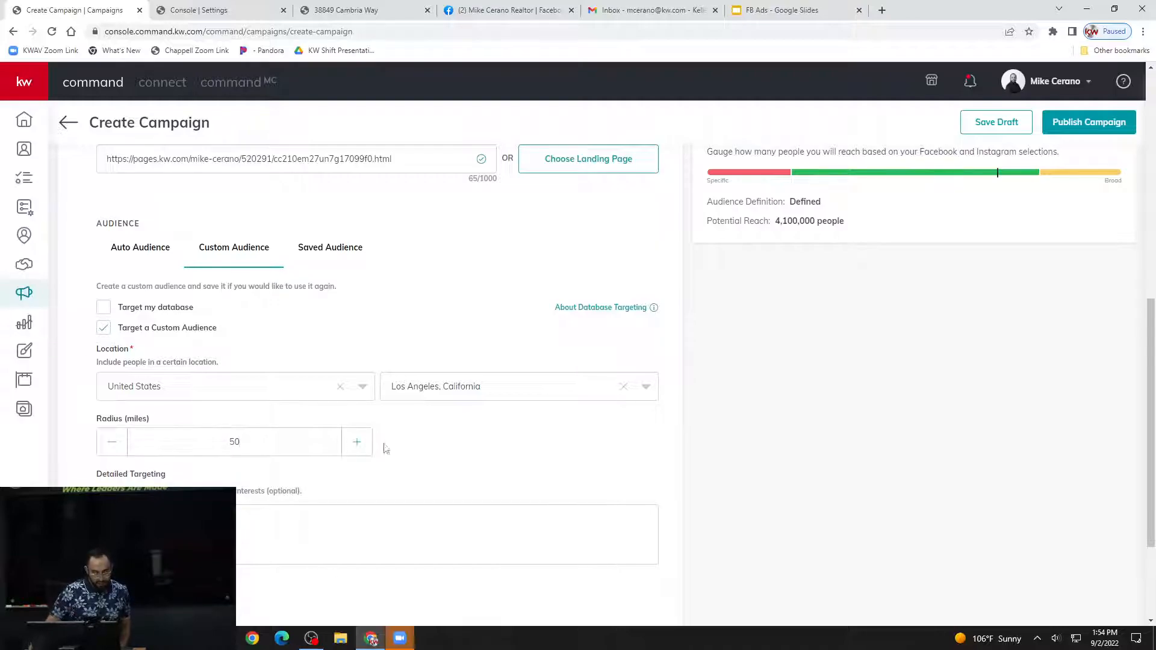
left_click(104, 448)
left_click(364, 445)
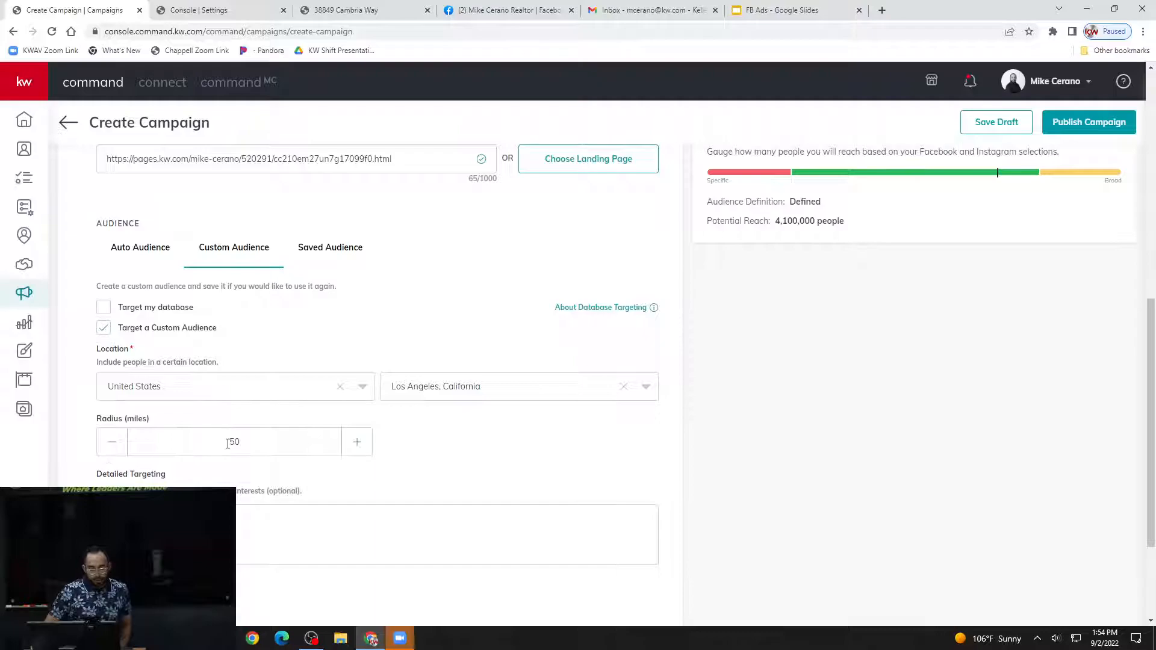
scroll(361, 473, "up", 1)
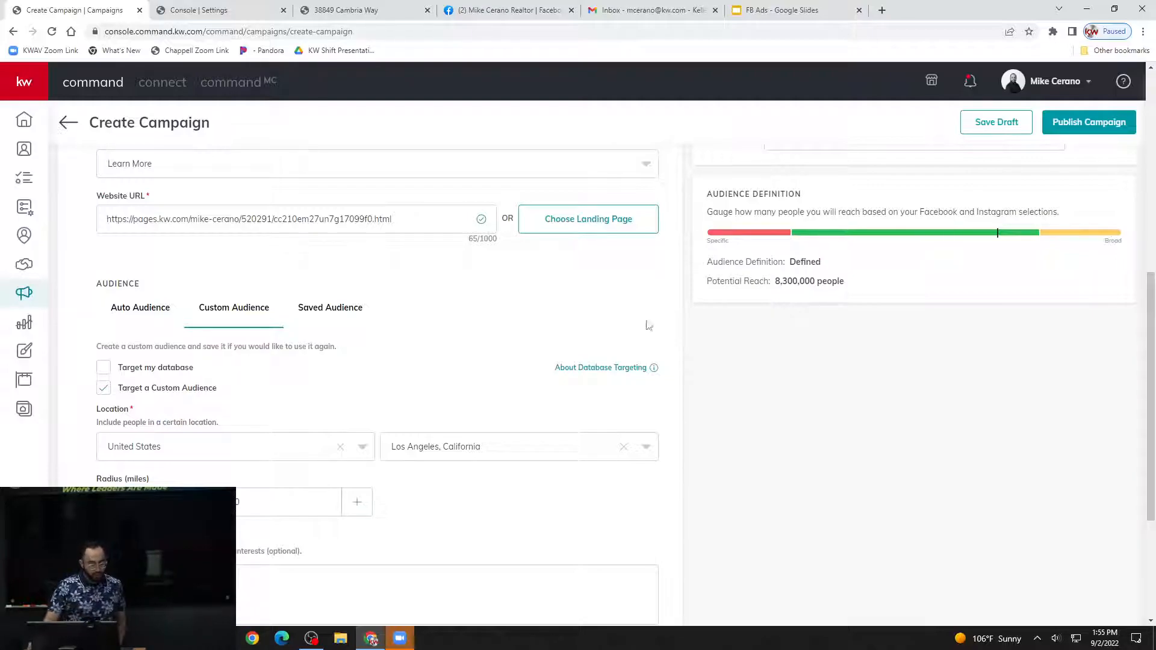
Set the custom audience's radius to 20 miles and check the potential reach and detailed targeting options.
double_click(264, 507)
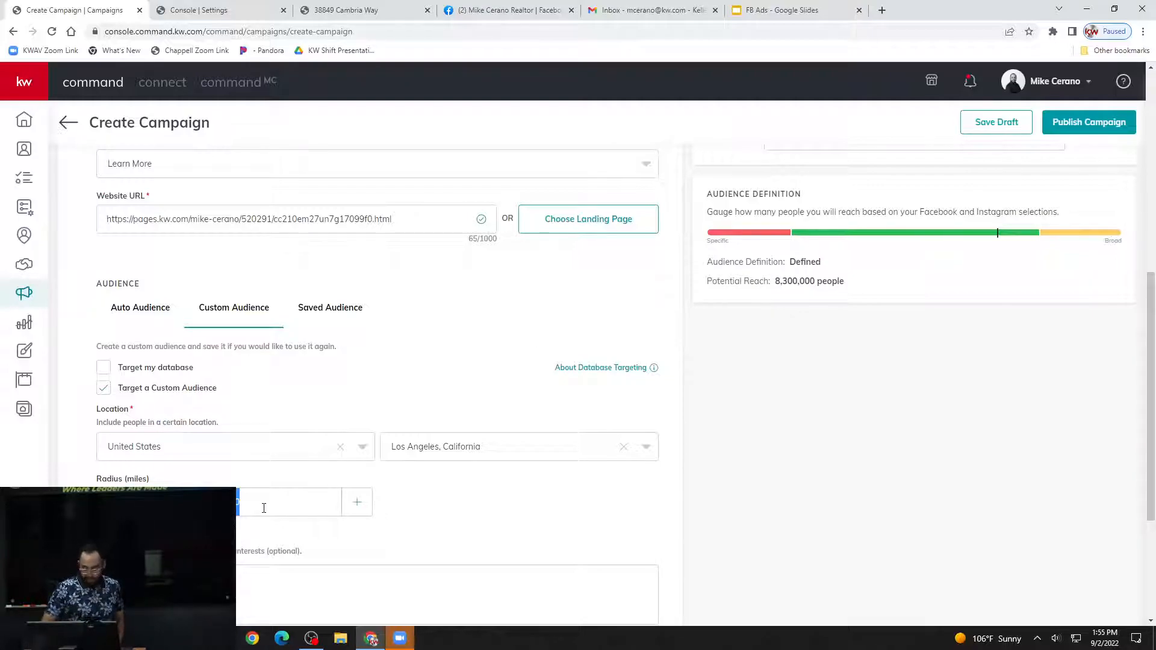
type("20")
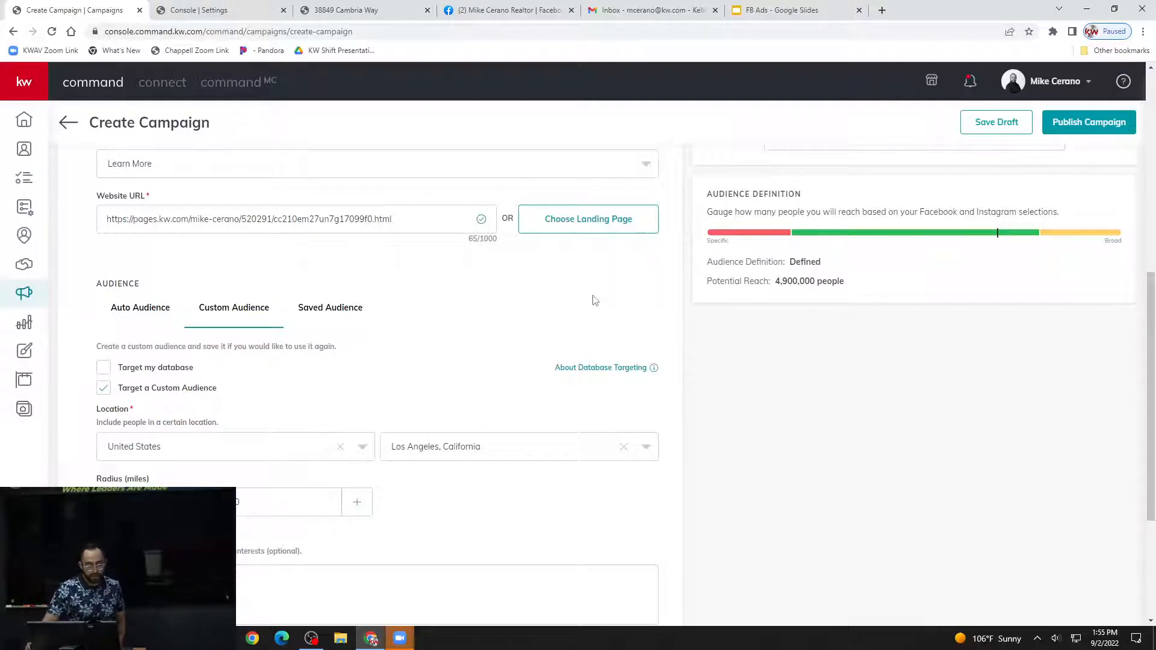
scroll(599, 293, "down", 1)
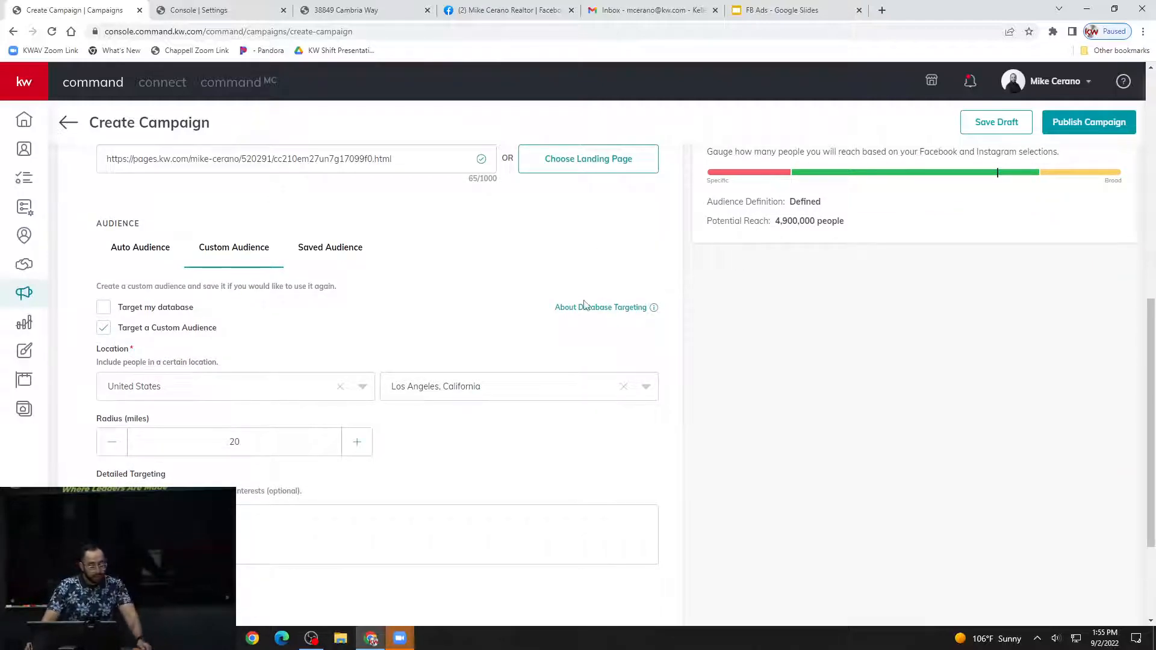
scroll(542, 425, "down", 1)
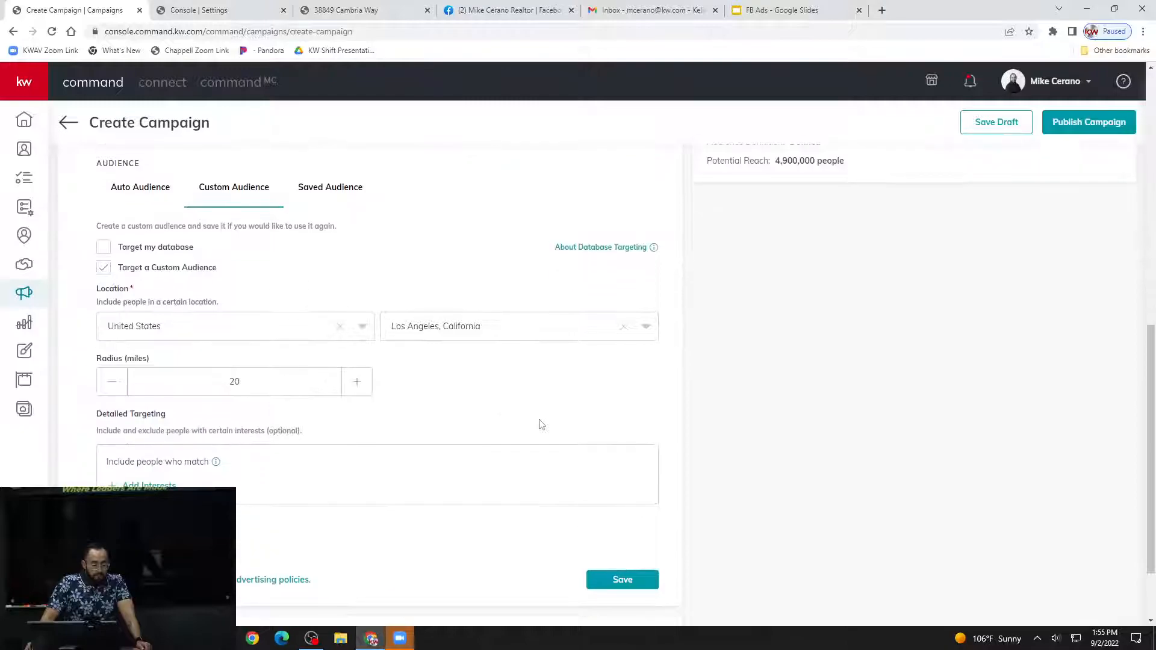
scroll(362, 330, "down", 1)
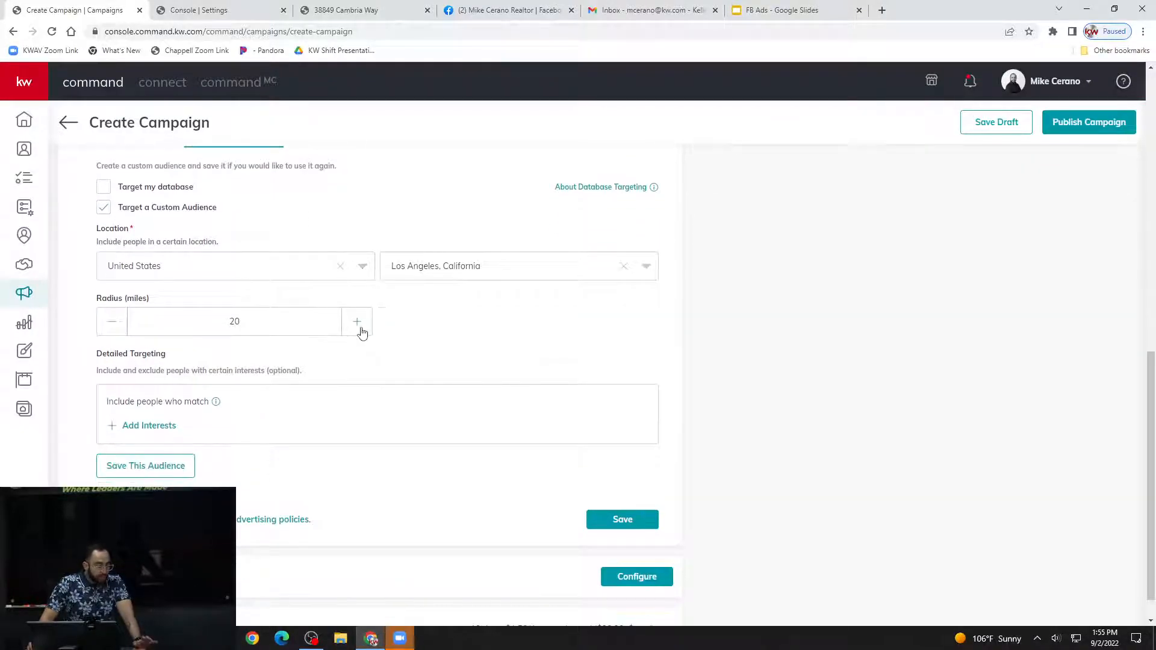
scroll(362, 330, "down", 1)
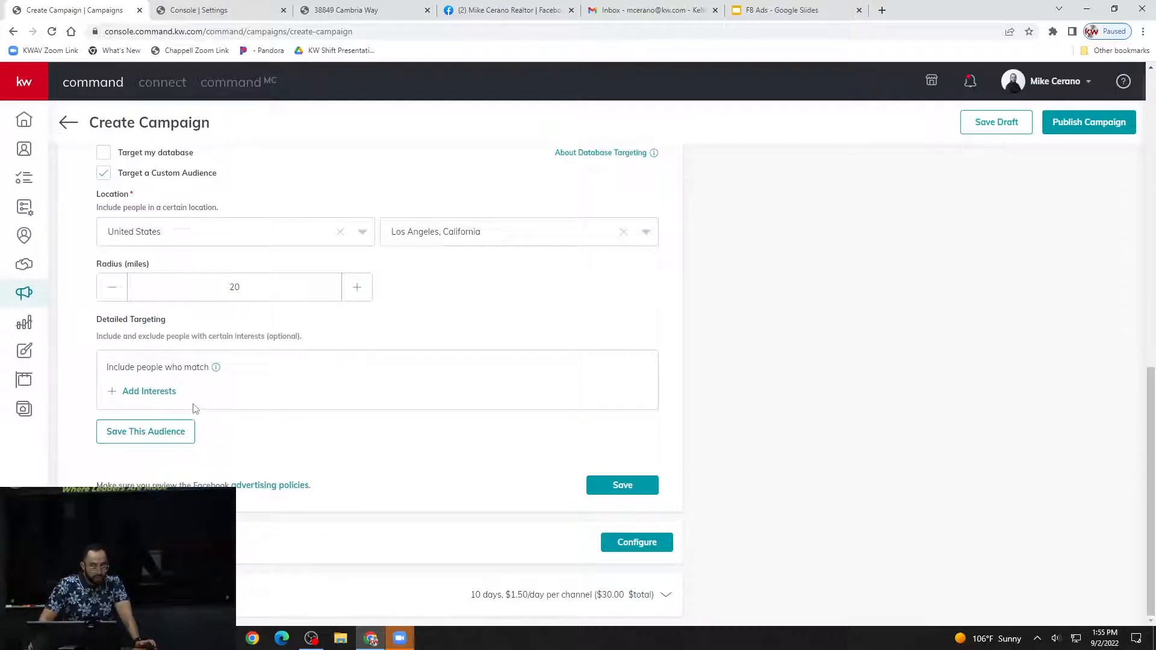
Open the interests list for the custom audience's detailed targeting and browse the available interests with their estimated audiences.
mouse_move(123, 369)
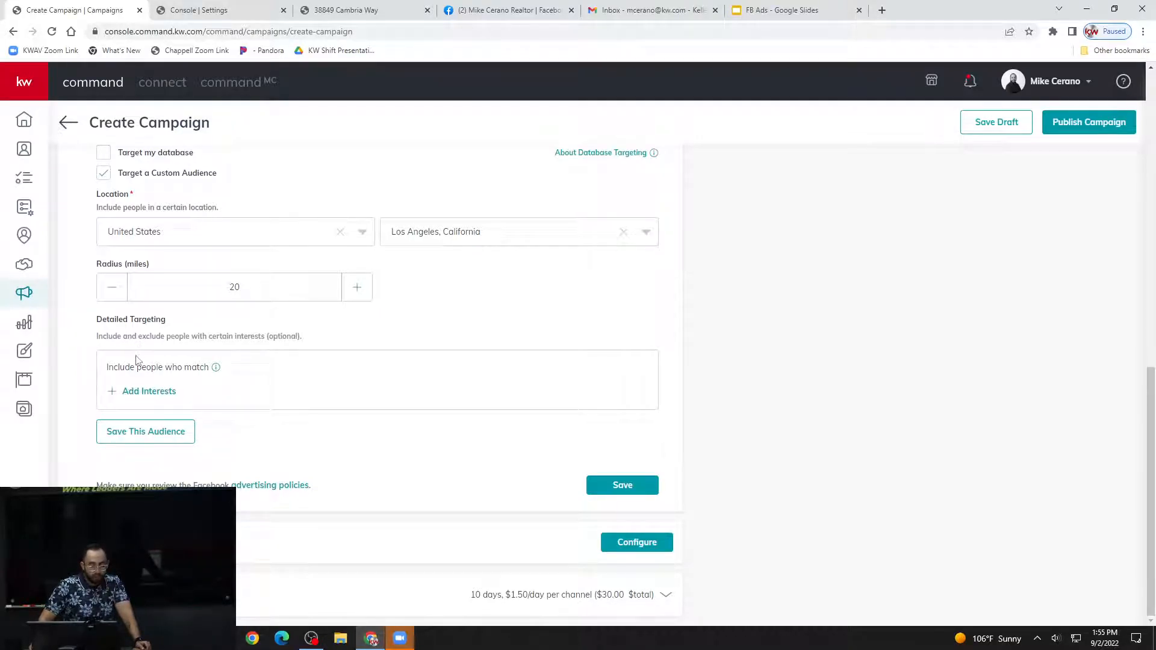
left_click(147, 393)
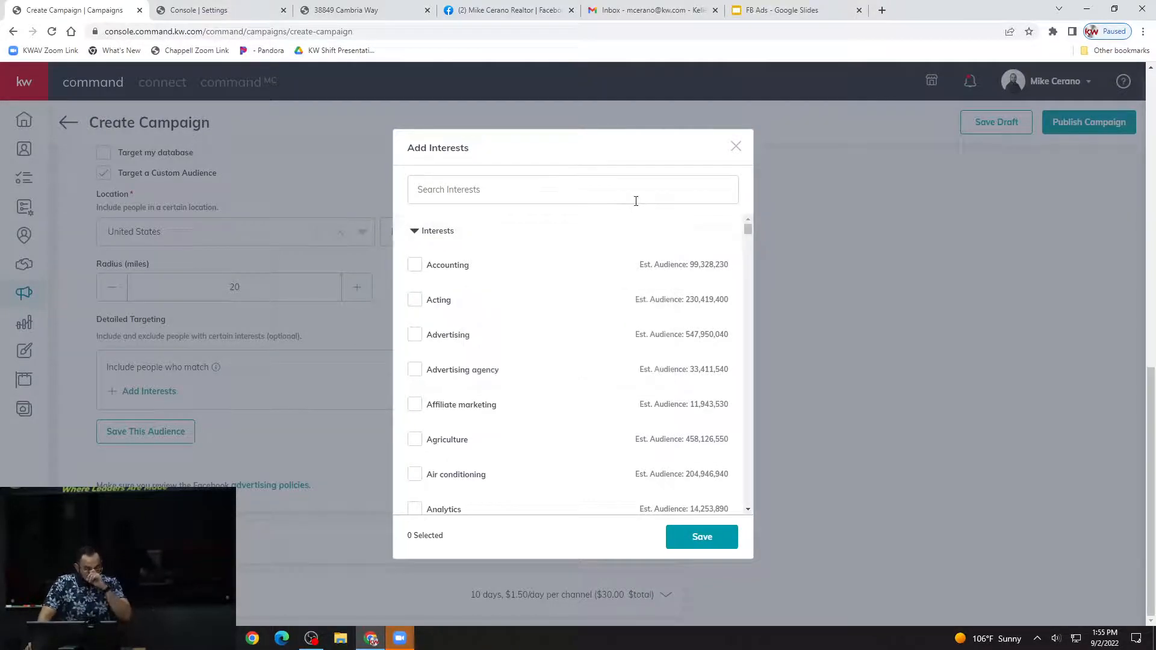
mouse_move(645, 289)
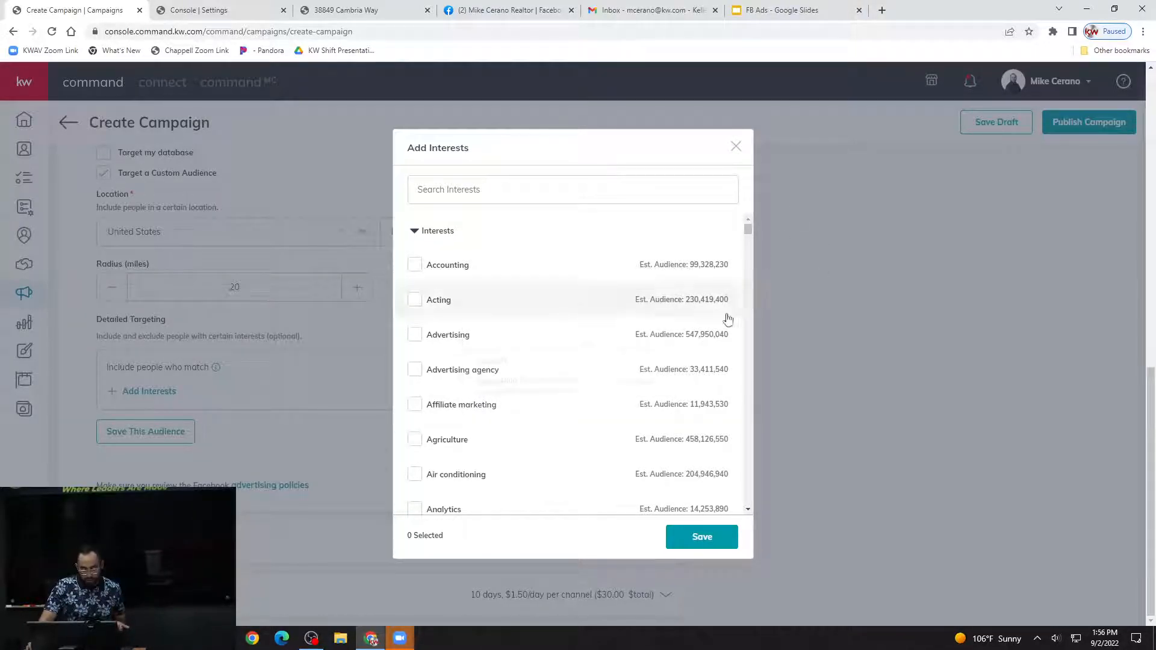
scroll(748, 230, "down", 3)
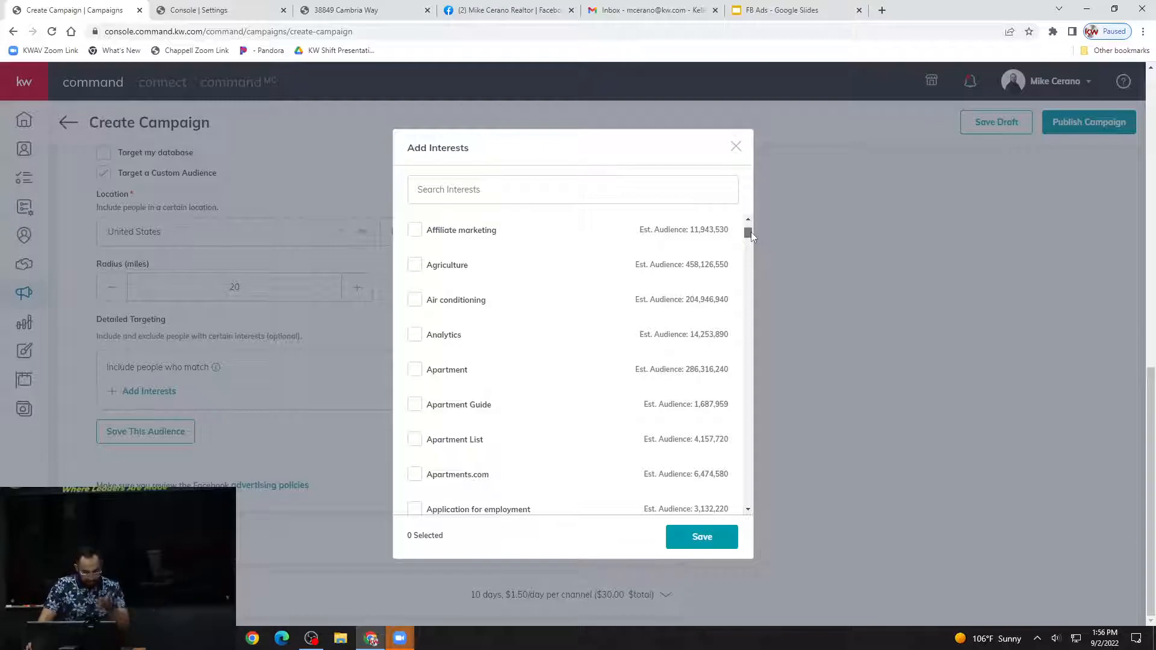
left_click_drag(751, 233, 766, 287)
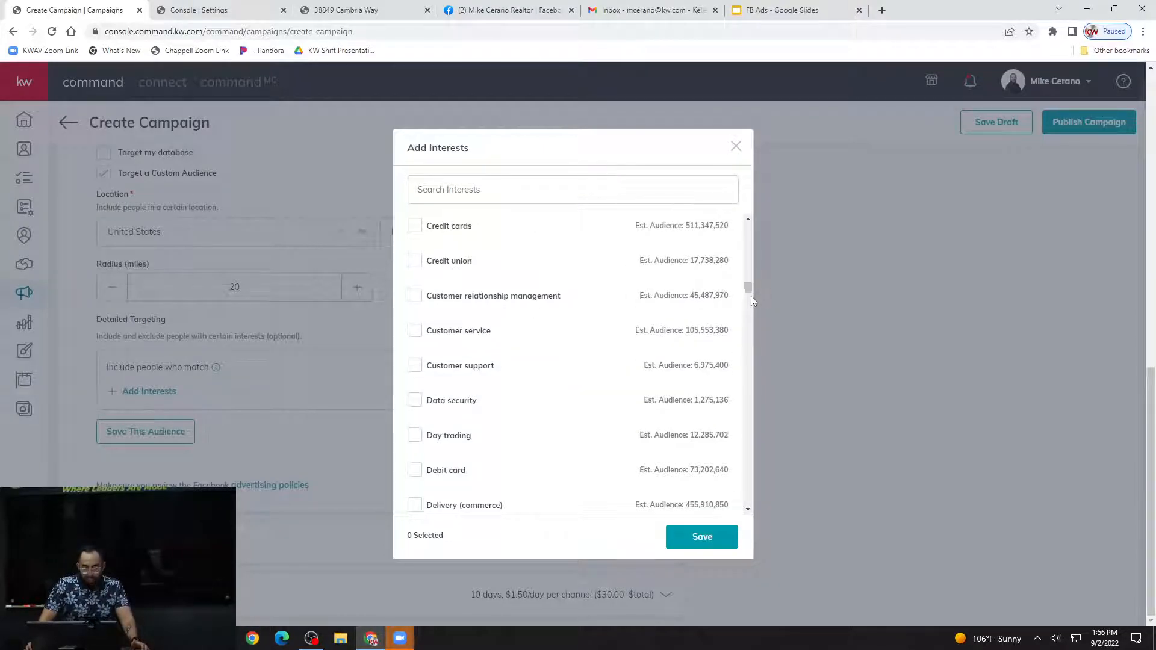
scroll(730, 383, "down", 1)
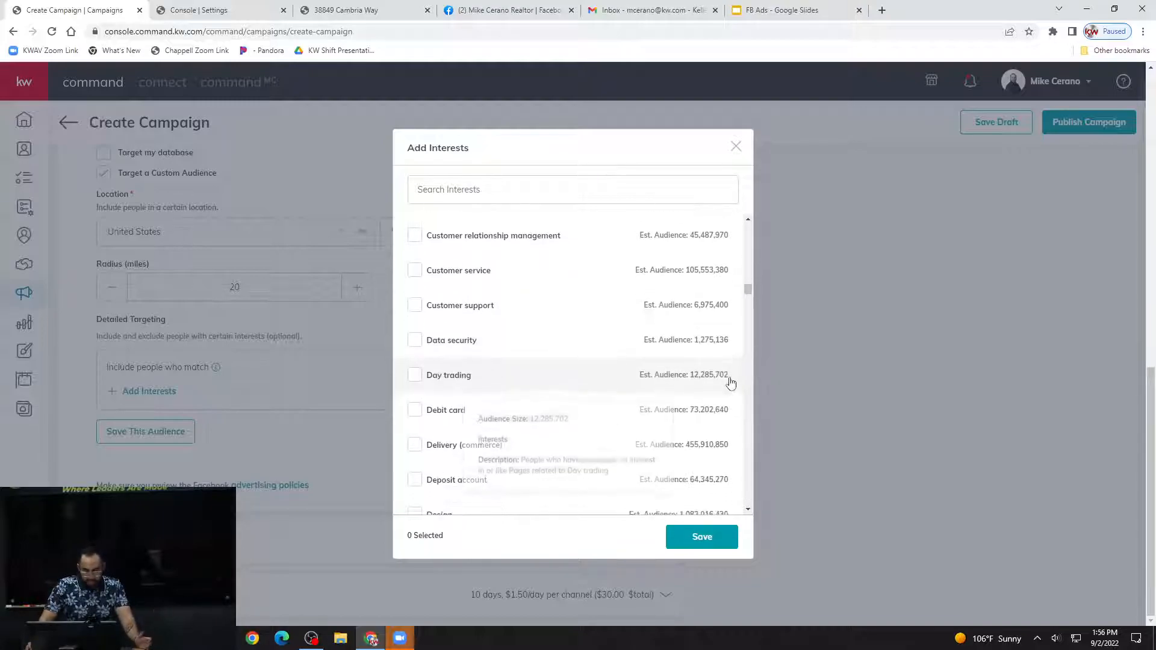
scroll(729, 383, "down", 5)
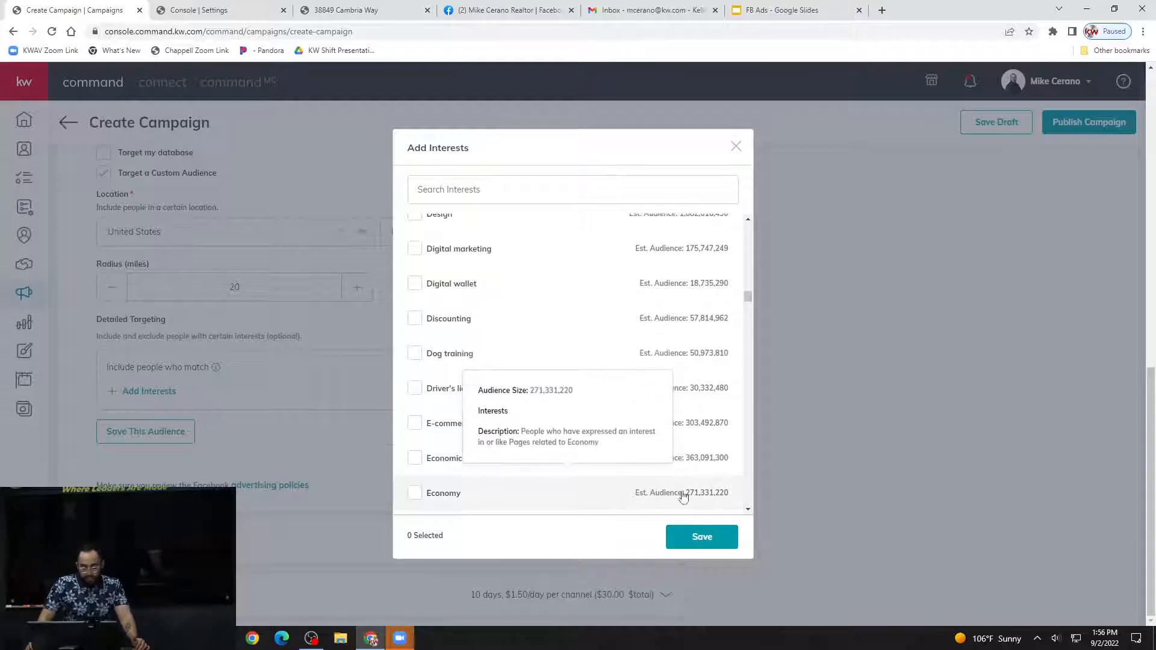
mouse_move(736, 464)
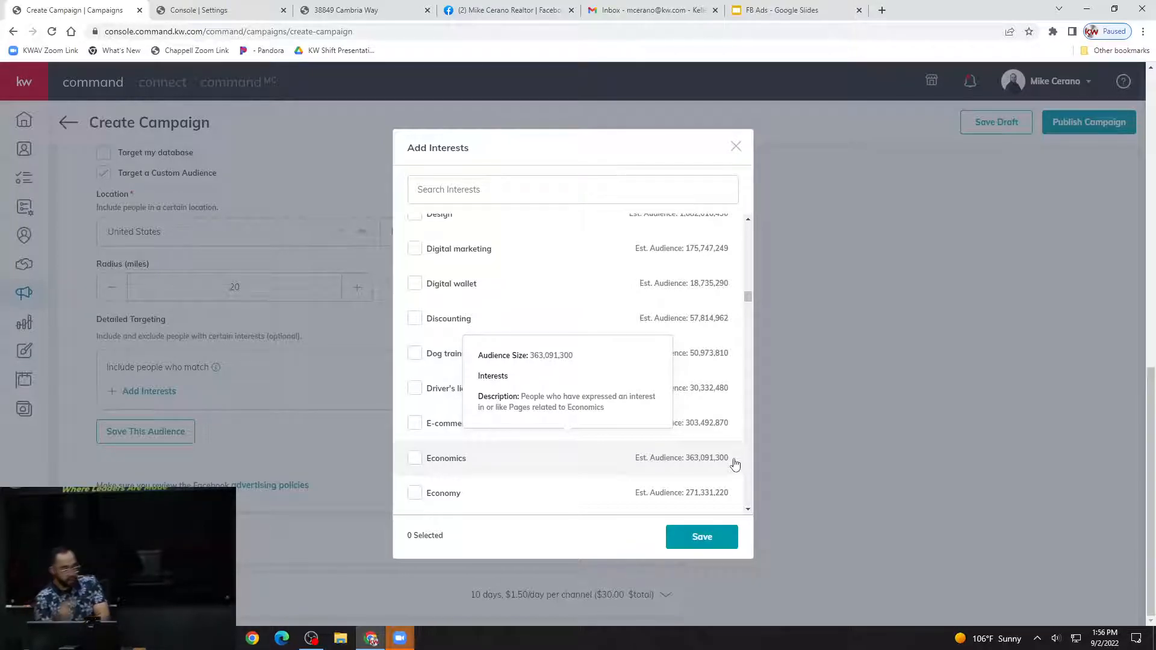
Search the interests for "luxury" and select Luxury vehicle for the custom audience.
left_click(559, 198)
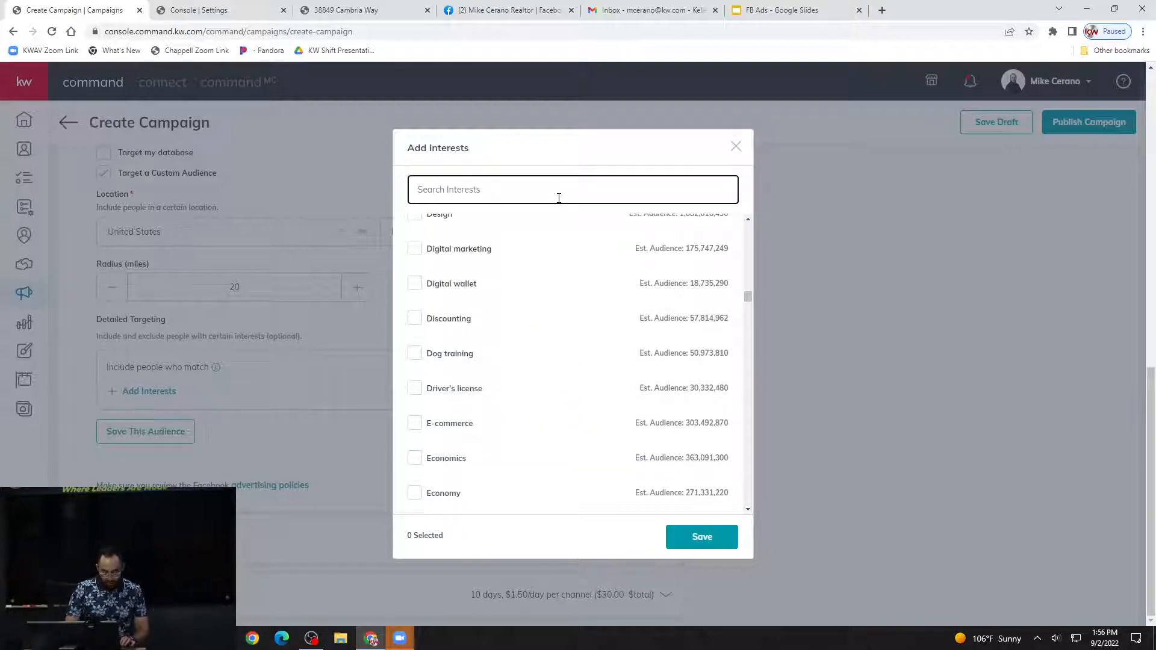
type("lux")
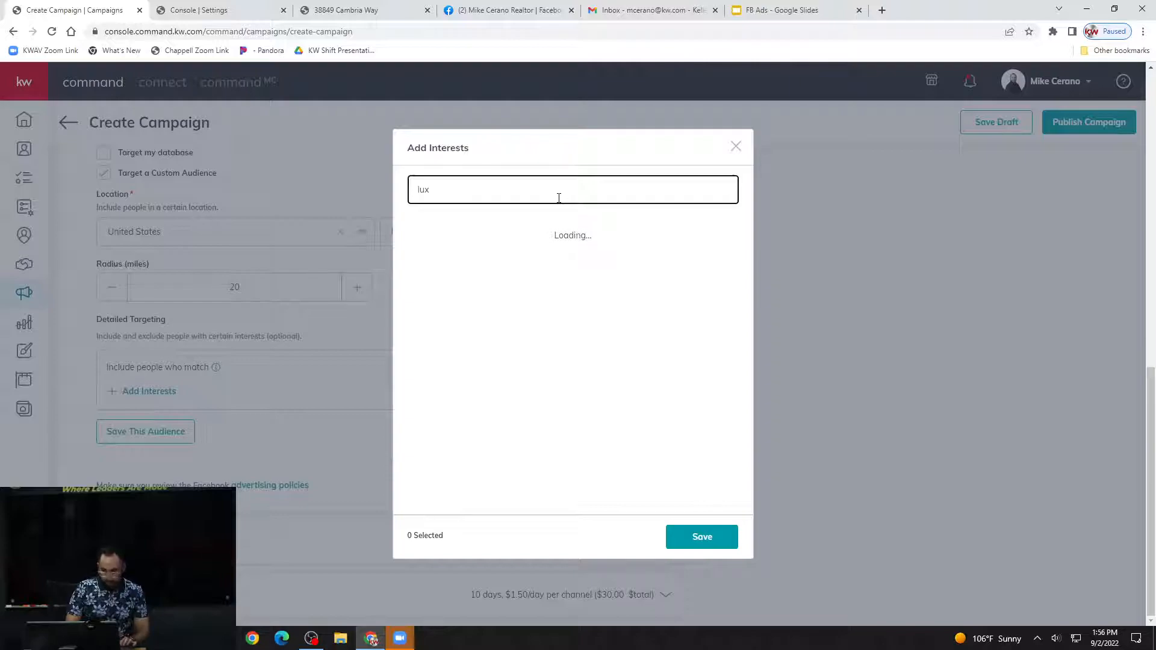
type("ury")
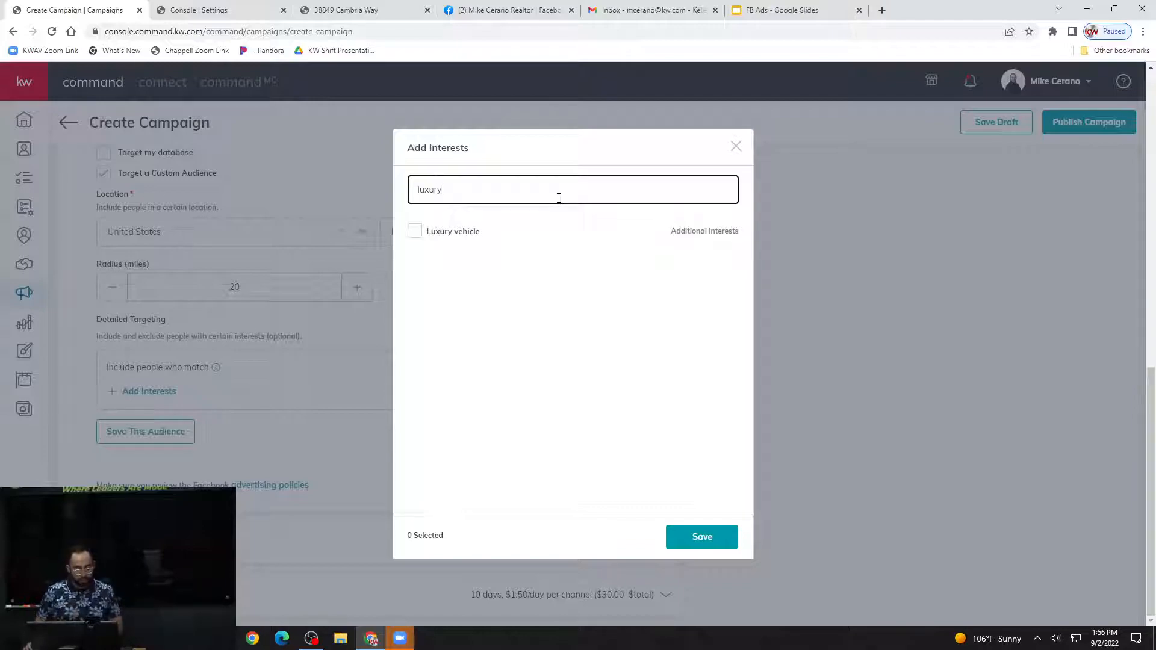
mouse_move(426, 234)
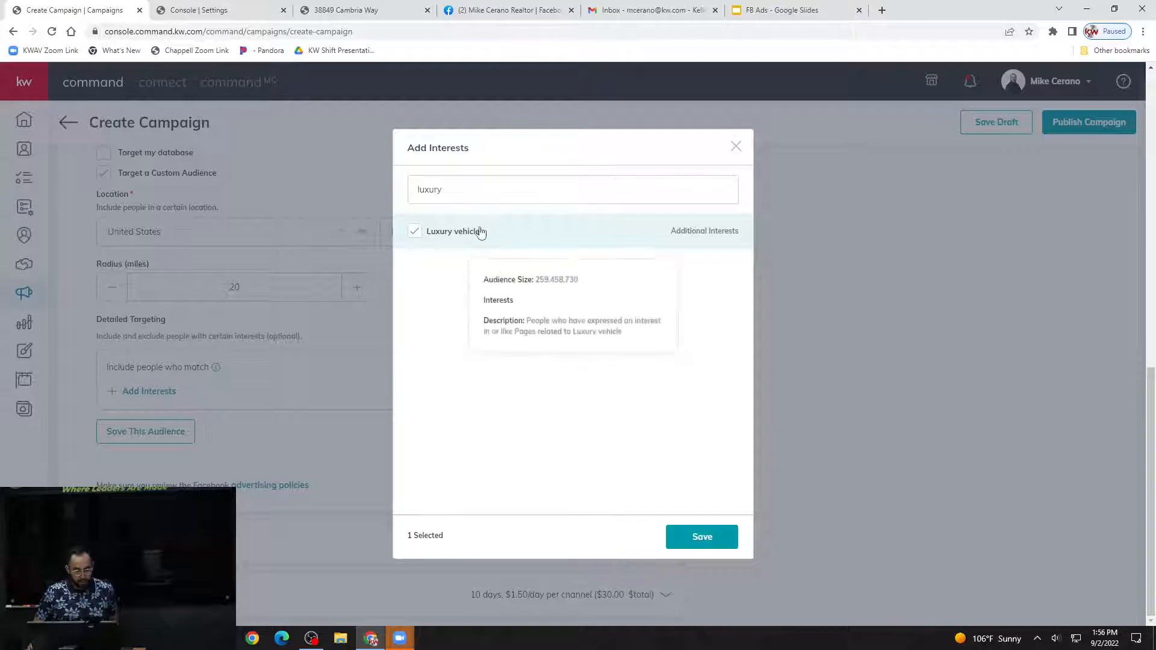
left_click(416, 233)
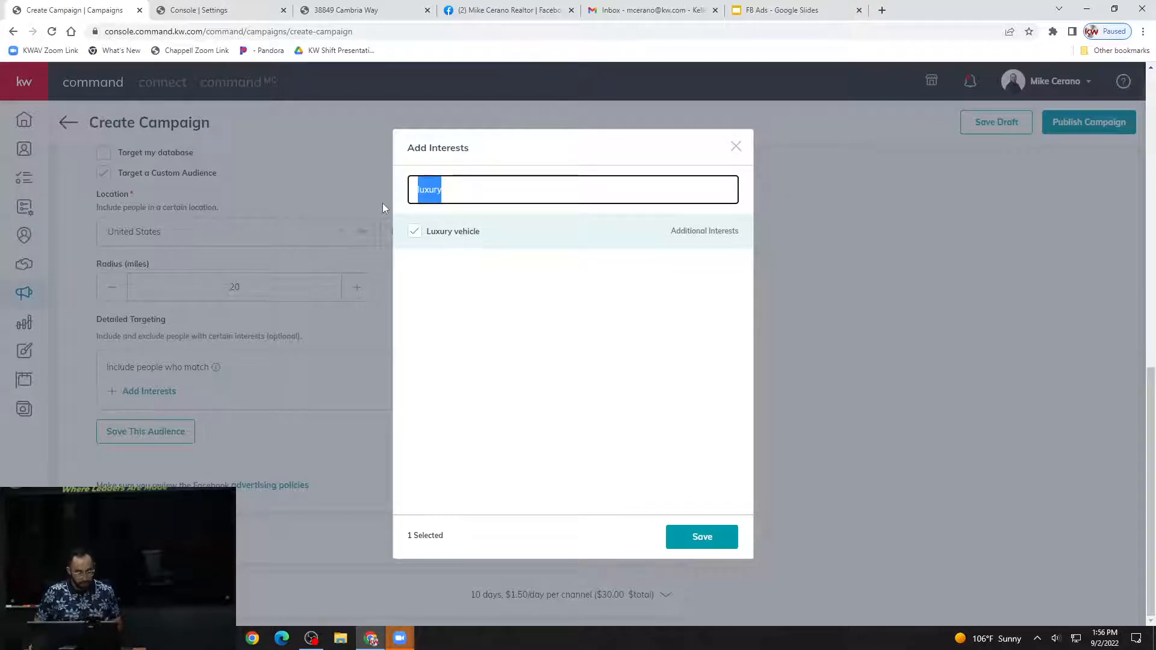
Clear the interest search, select Accounting, Acting, Advertising and Advertising agency as well, and save the interests.
key("BackSpace")
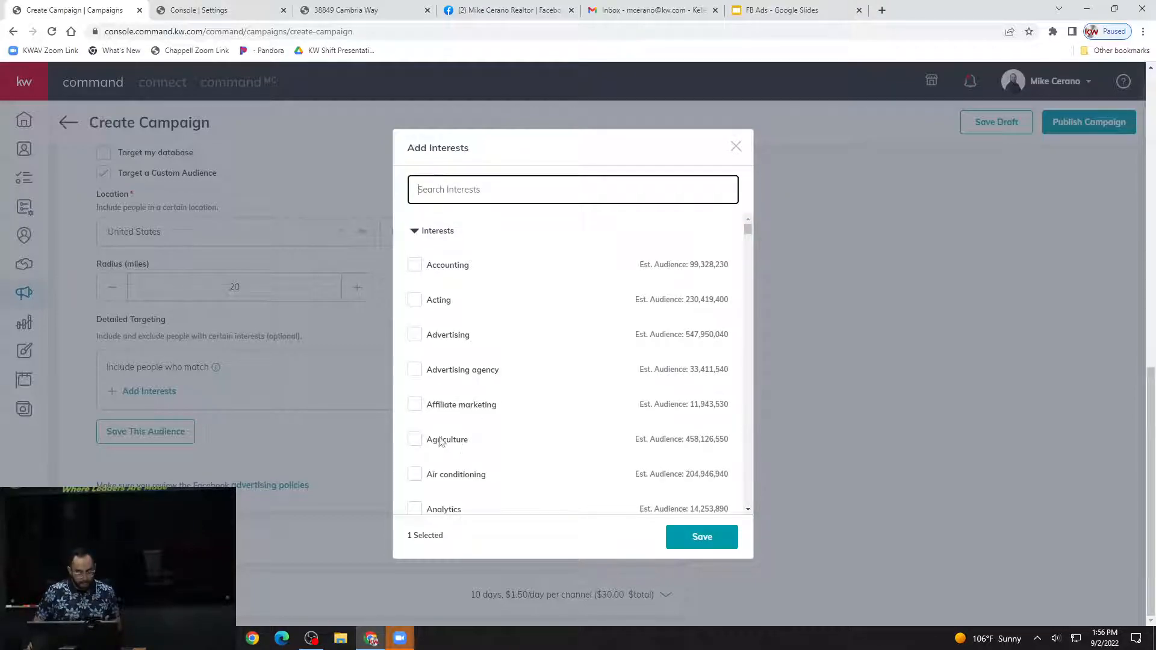
mouse_move(420, 263)
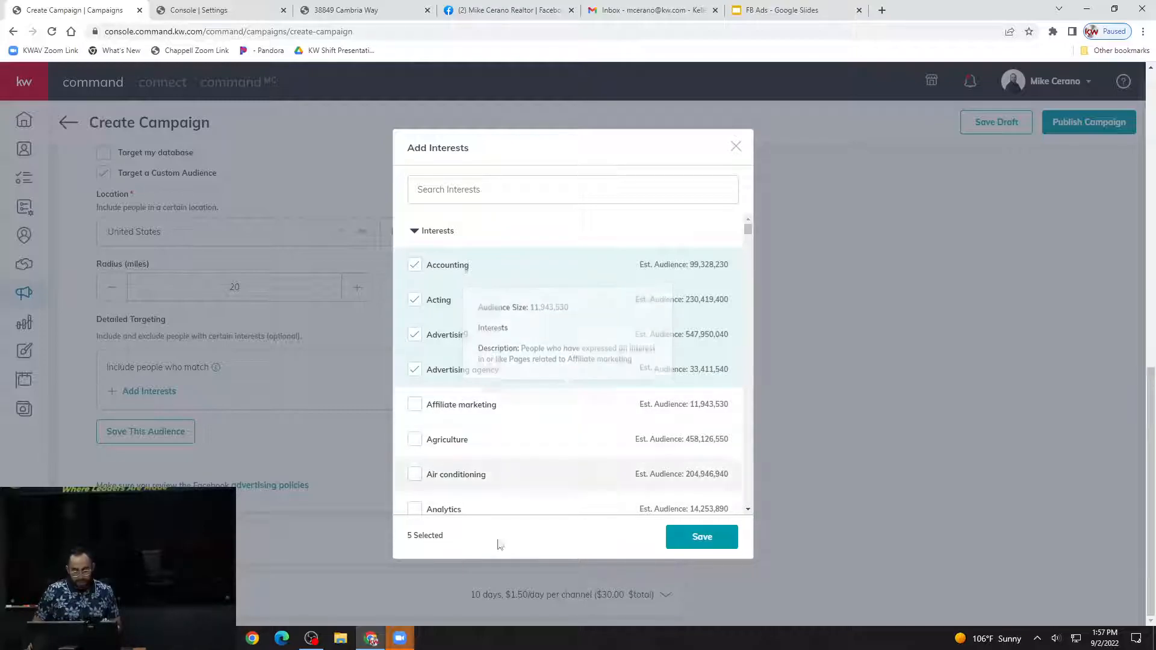
left_click(705, 541)
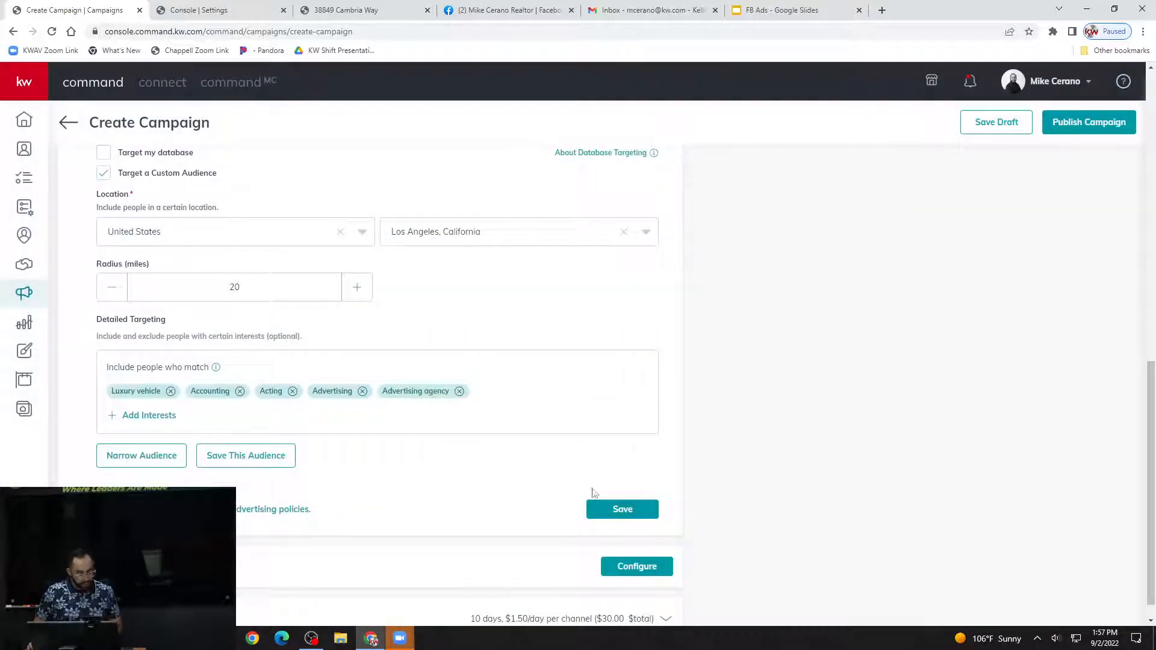
Check the audience definition and potential reach of the custom audience with the selected interests.
scroll(590, 495, "up", 1)
scroll(590, 495, "up", 2)
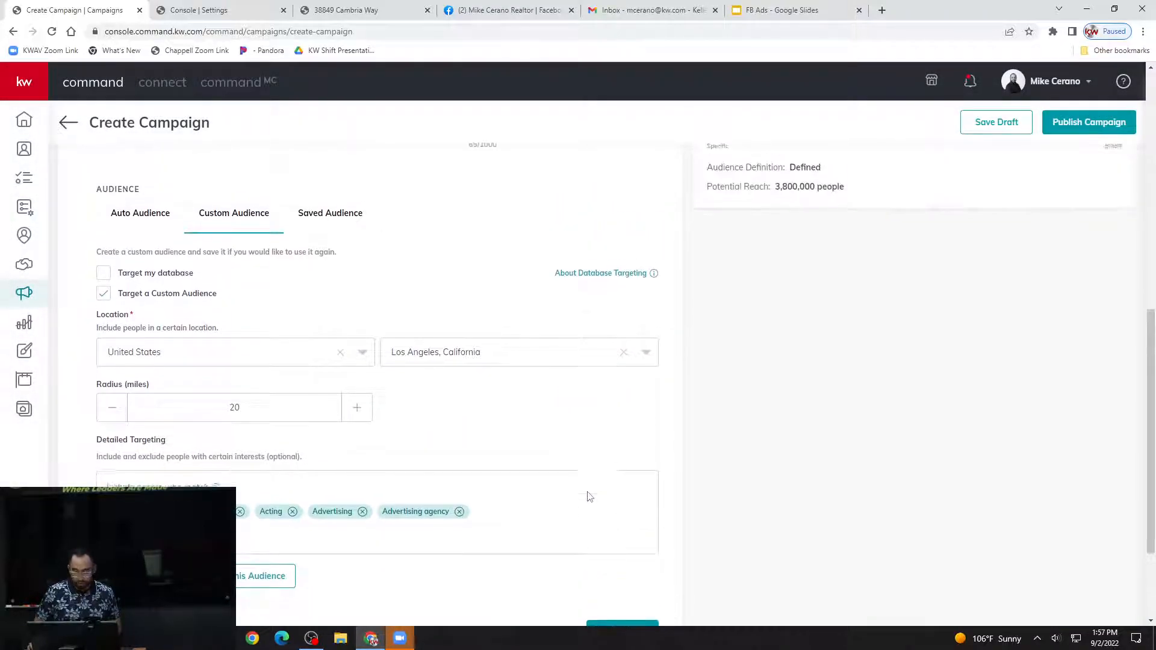
scroll(589, 495, "down", 1)
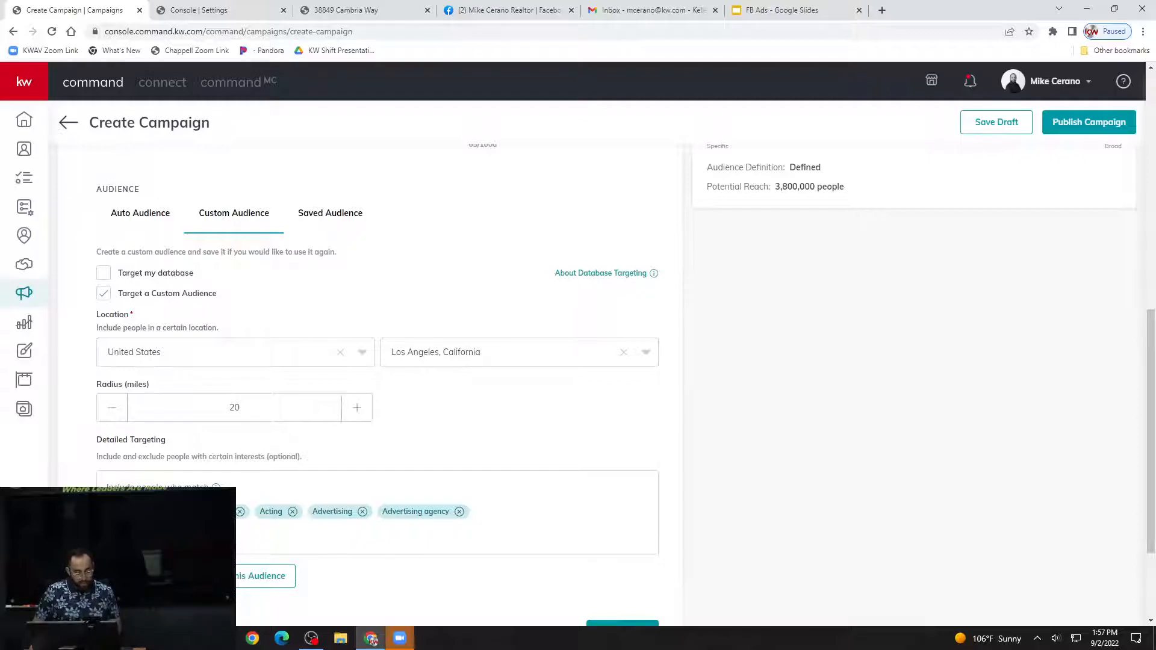
scroll(244, 516, "up", 2)
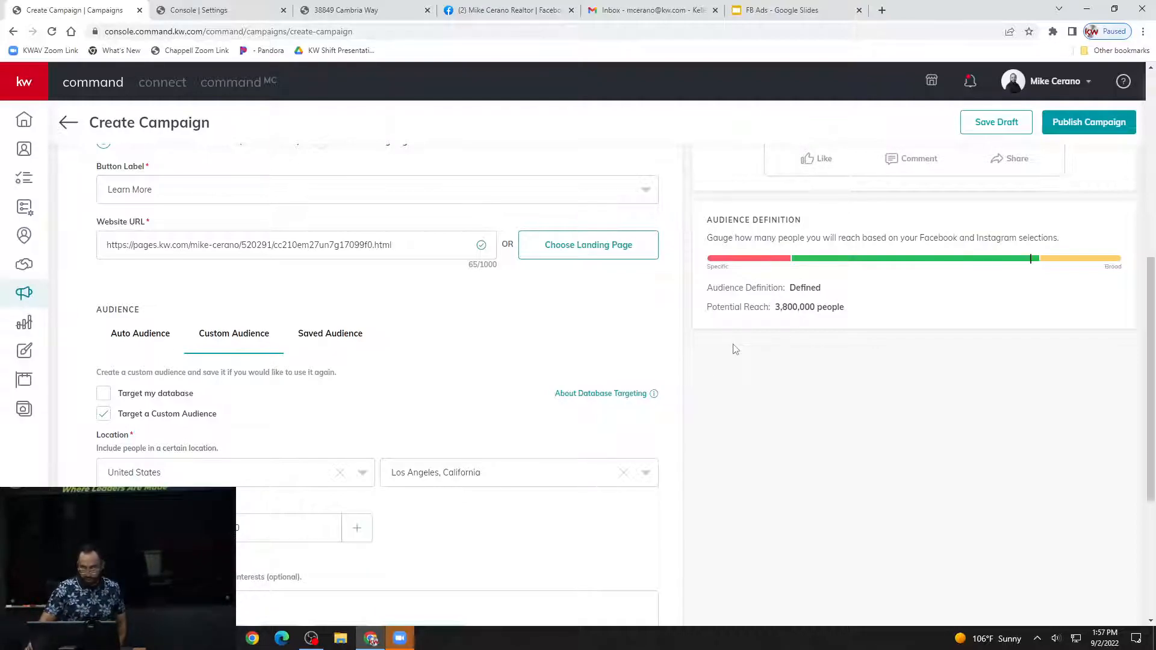
scroll(720, 368, "down", 2)
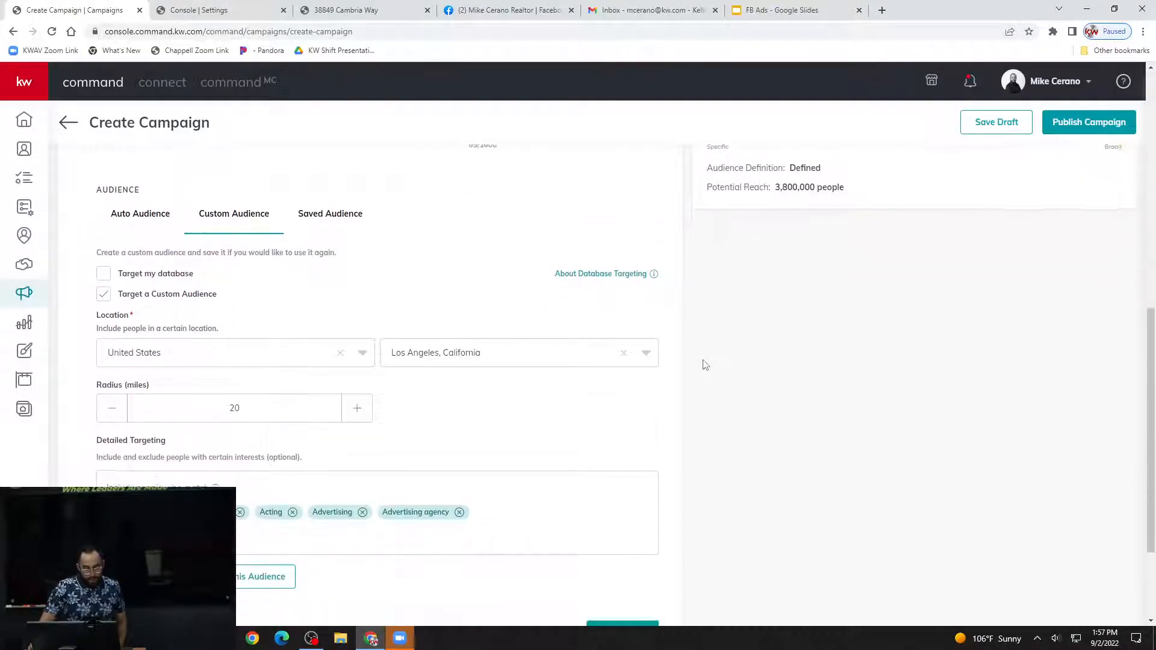
Open the Save Audience form for the custom audience, review its summary and close it without saving.
scroll(702, 364, "down", 1)
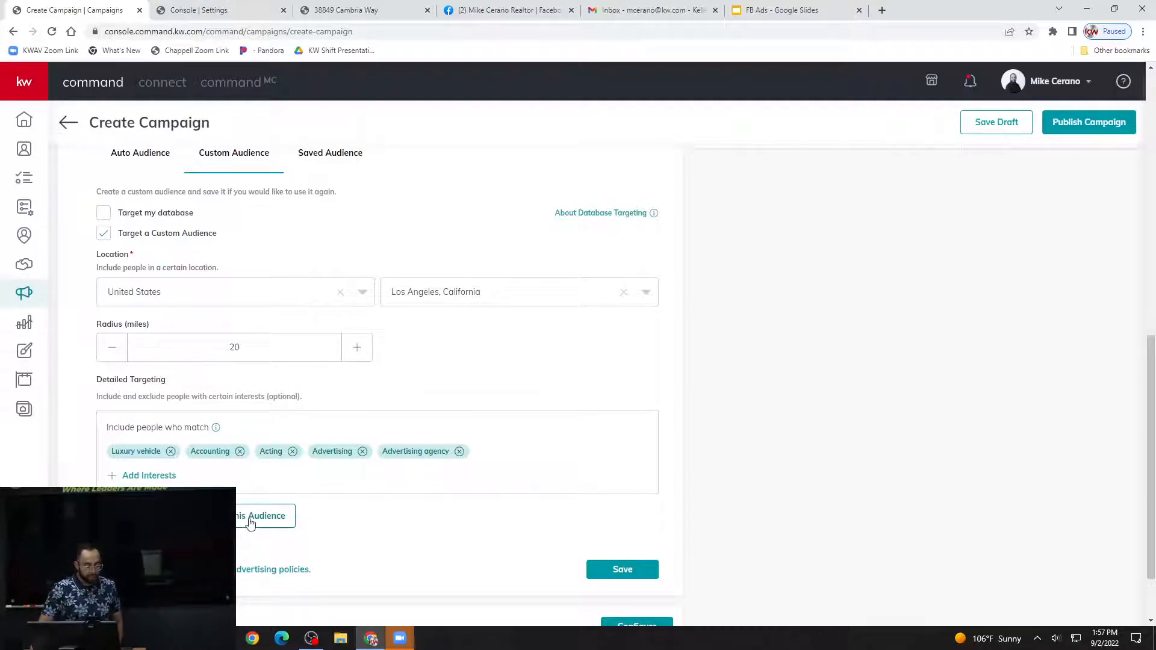
left_click(243, 522)
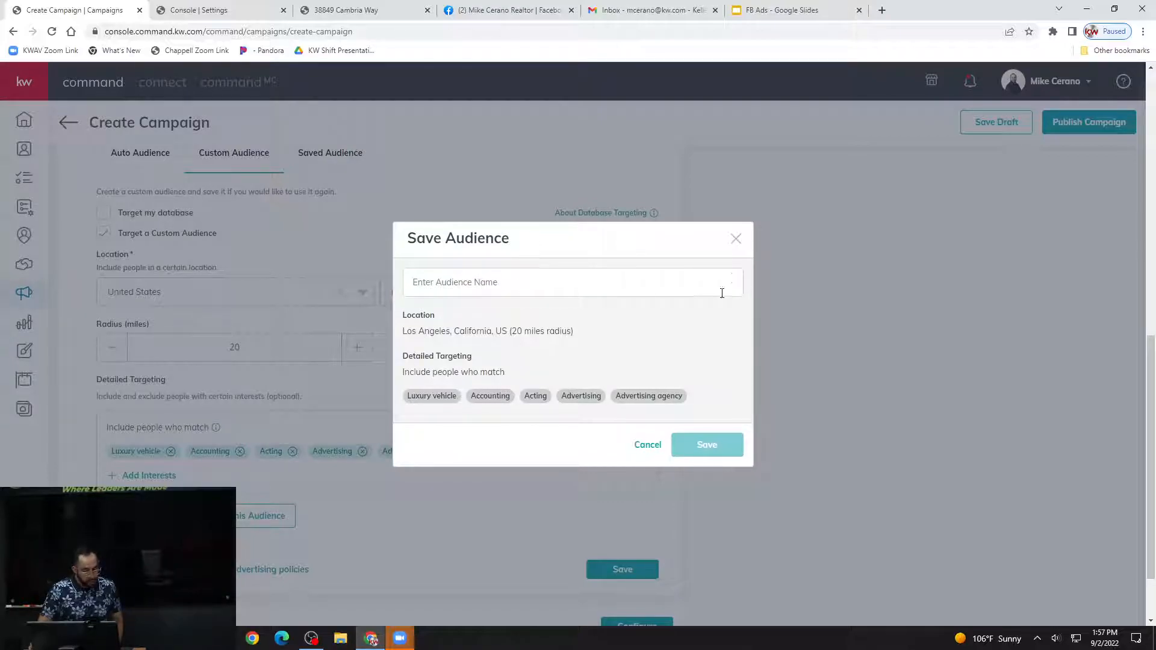
left_click(736, 239)
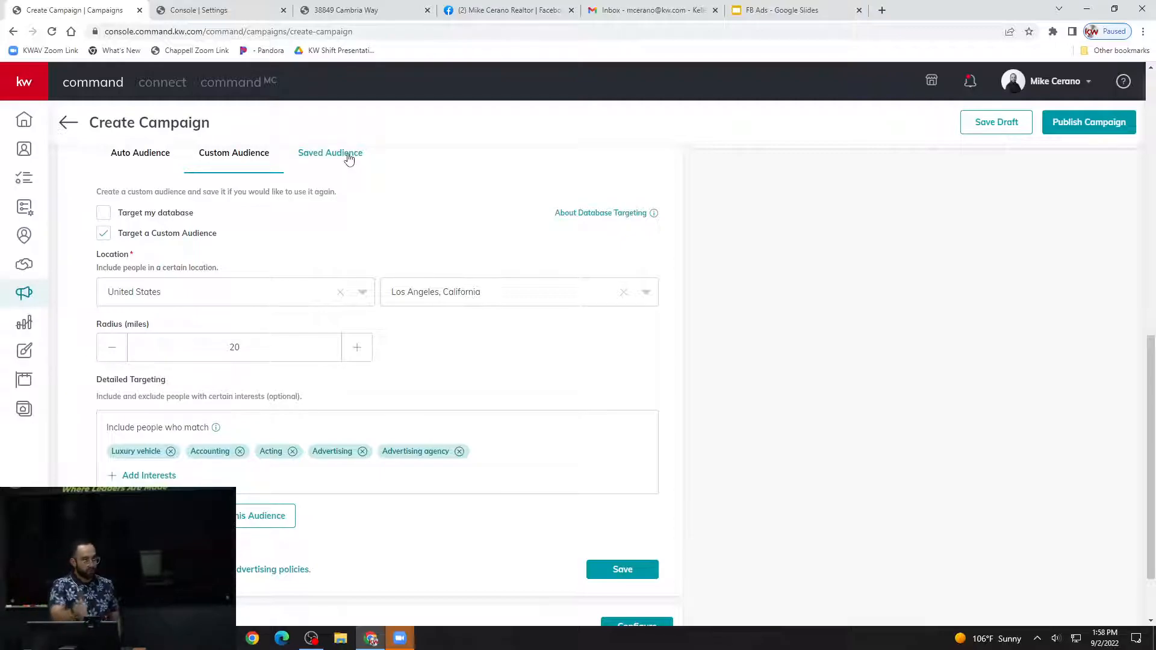
Switch the ad's audience to Auto Audience and save the Facebook and Instagram settings.
mouse_move(216, 427)
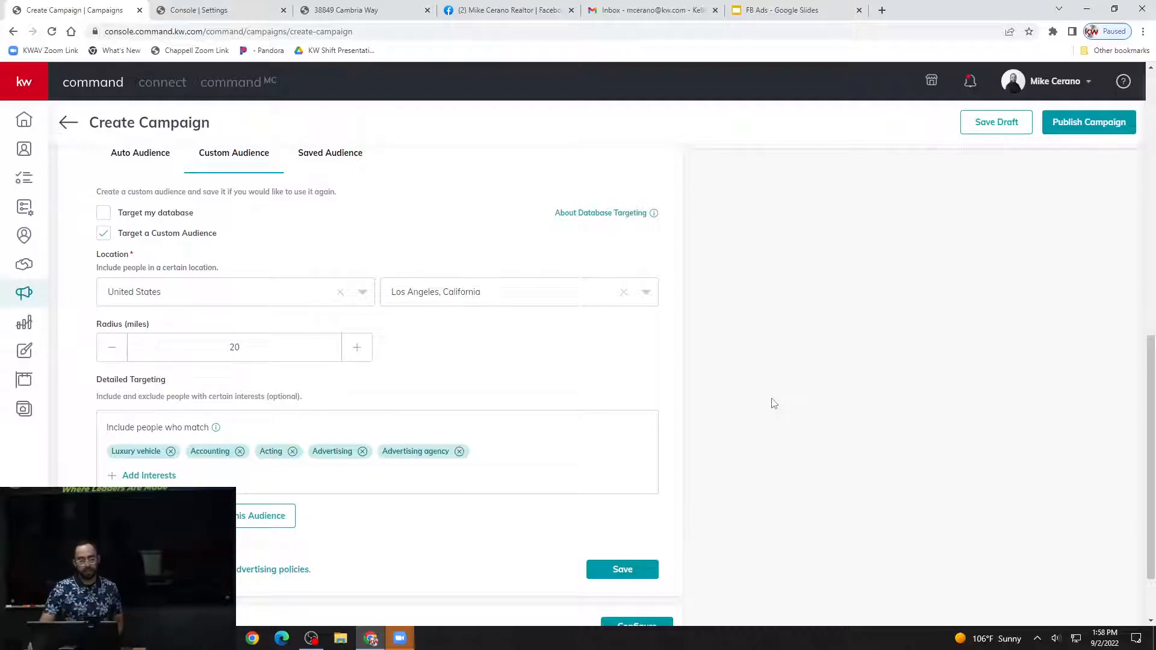
scroll(775, 404, "down", 1)
scroll(771, 408, "up", 2)
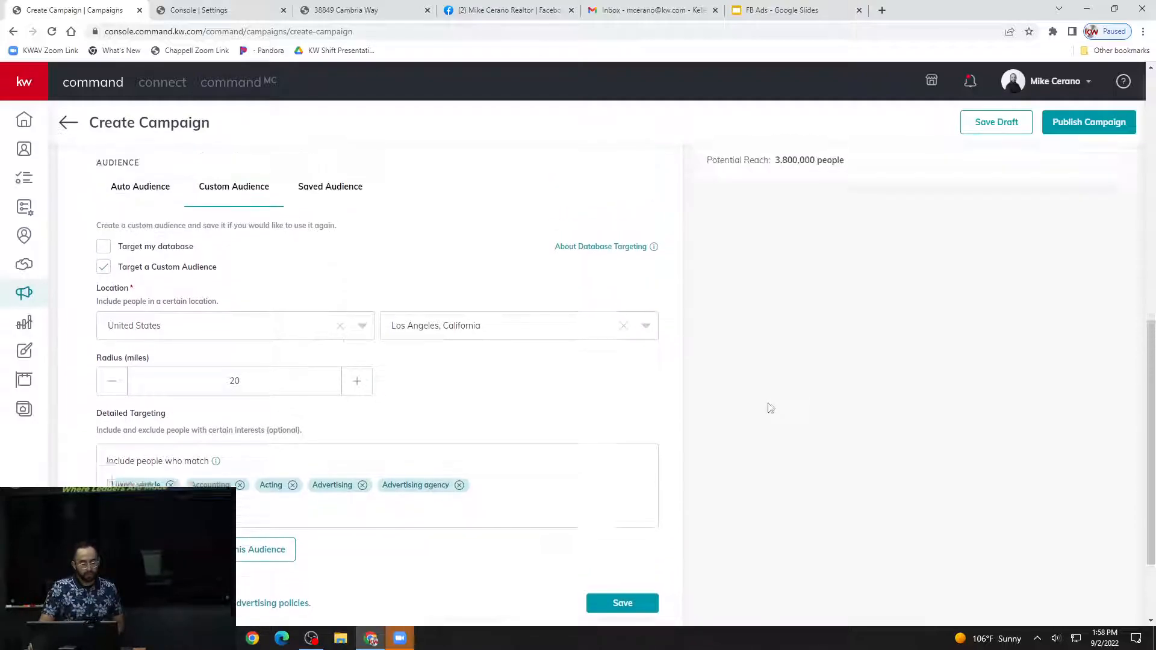
scroll(771, 409, "up", 2)
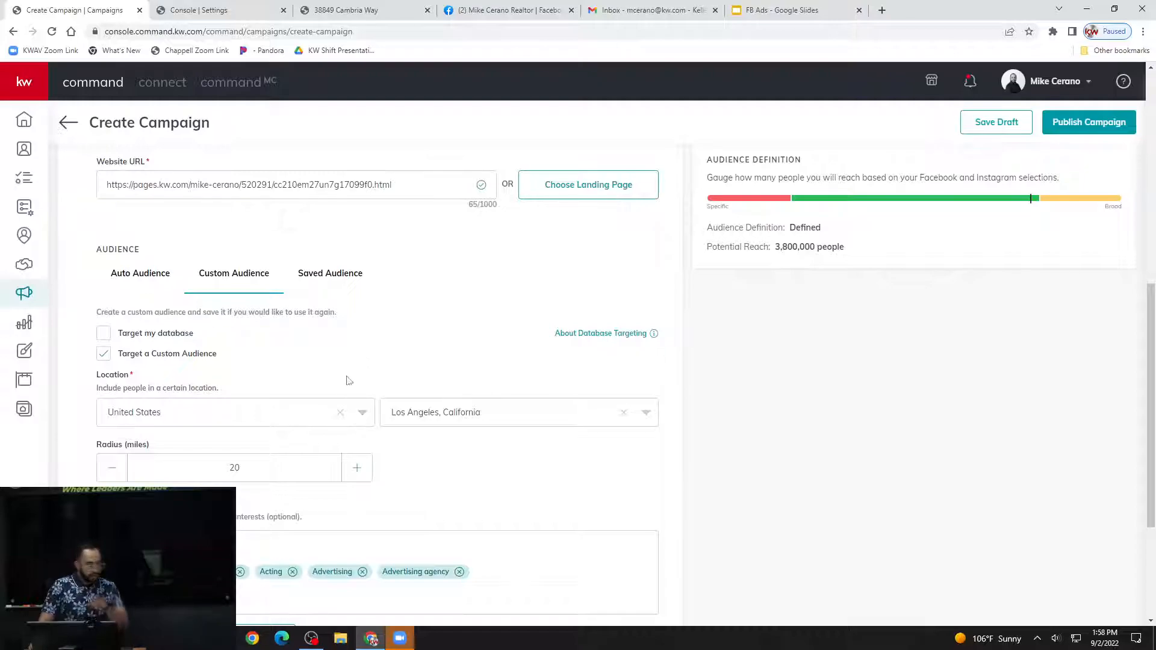
left_click(167, 280)
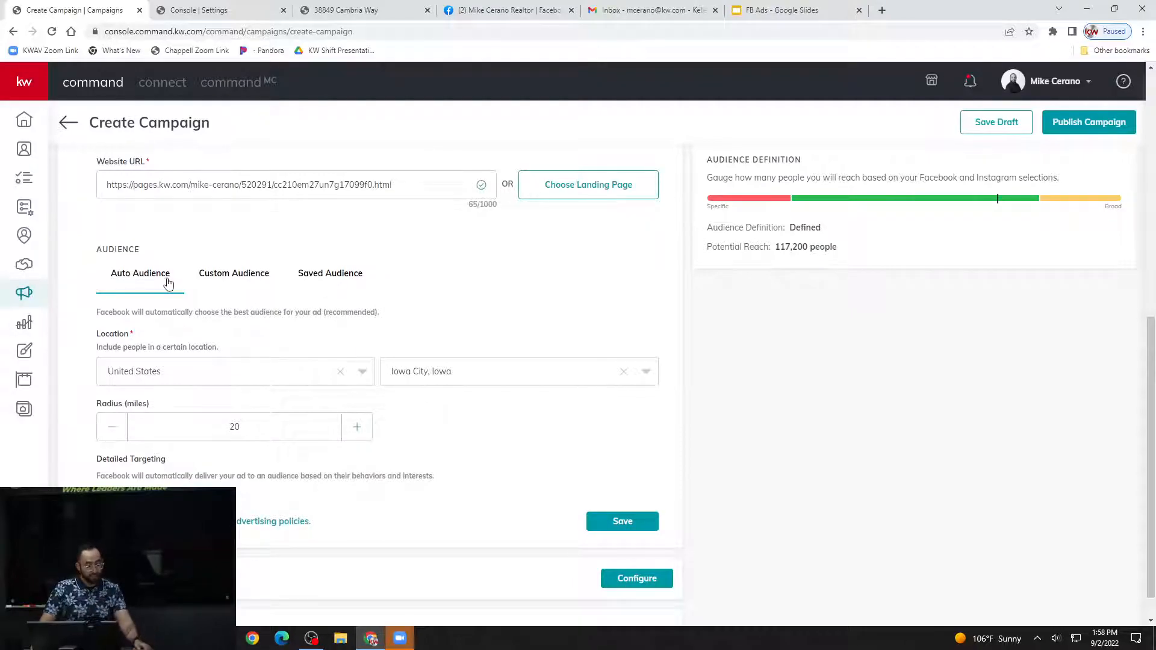
scroll(173, 300, "down", 1)
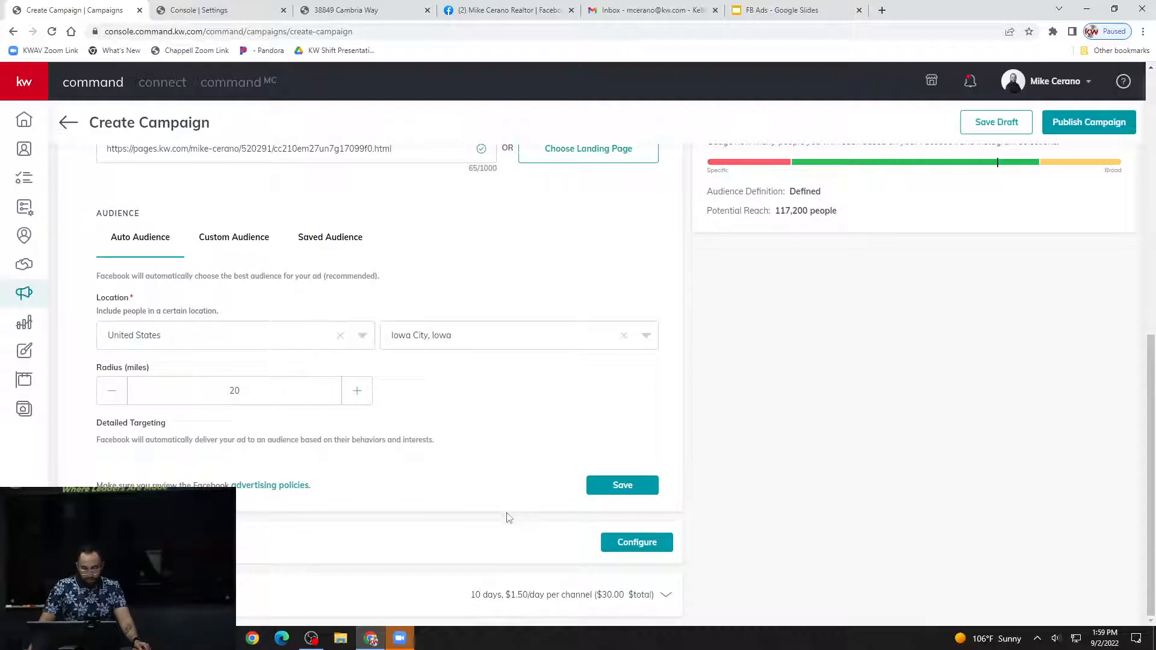
left_click(634, 496)
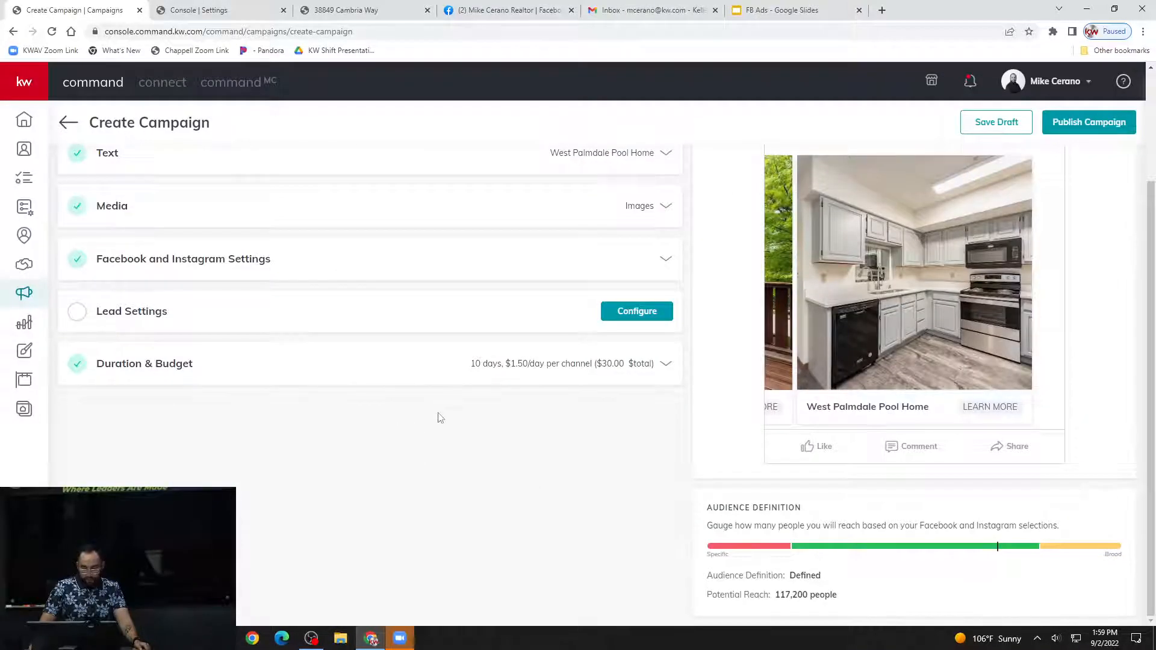
Configure the campaign's lead settings to auto-tag incoming leads with the FB Ad Leads tag.
left_click(151, 439)
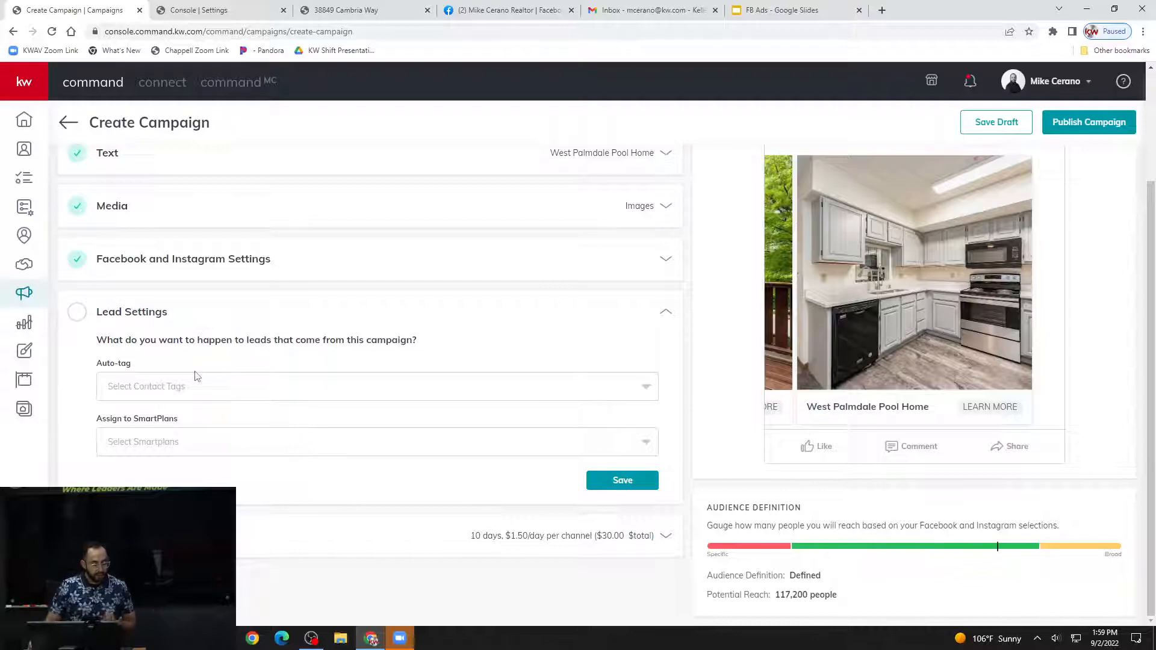
left_click(169, 389)
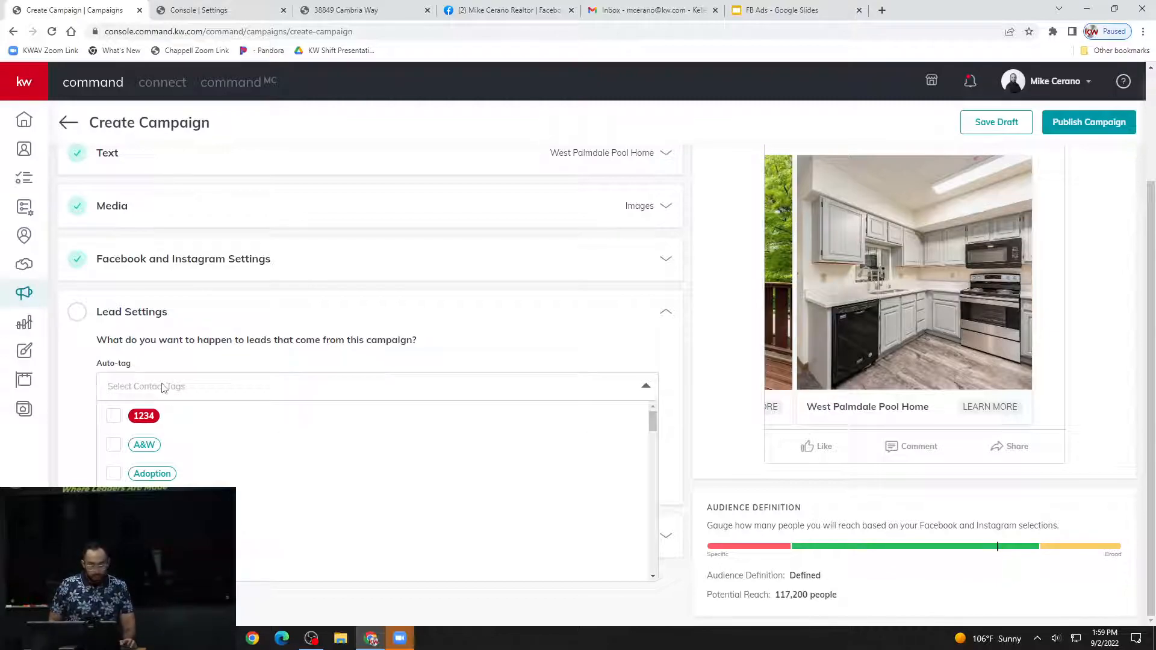
scroll(181, 373, "up", 2)
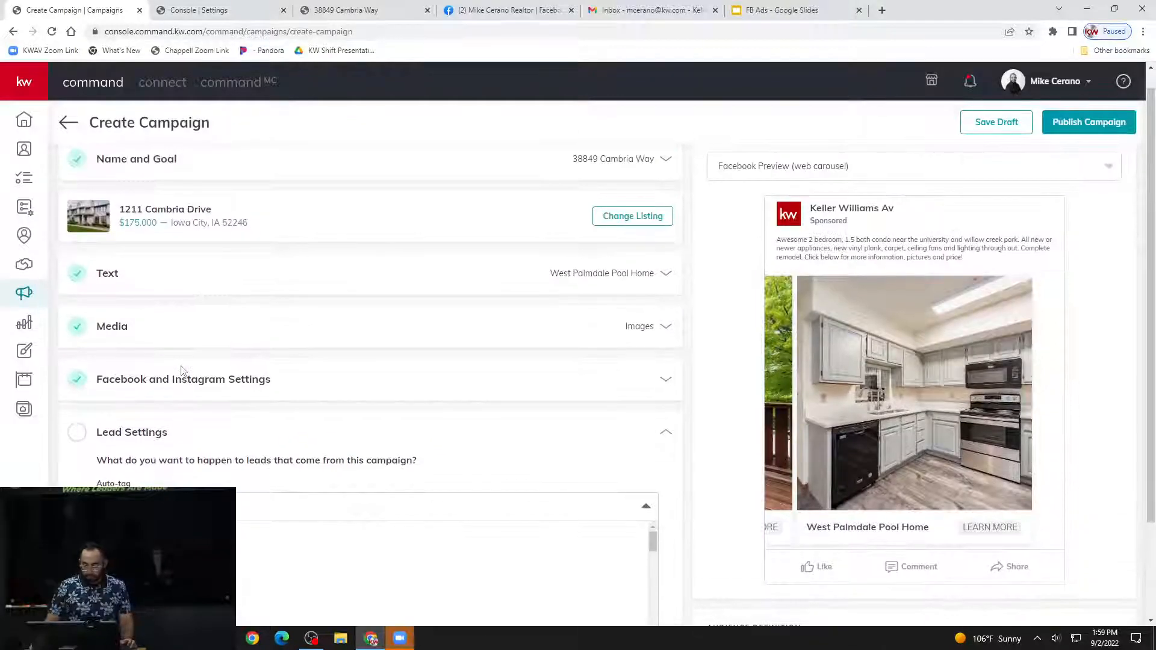
scroll(181, 370, "down", 1)
type("FB")
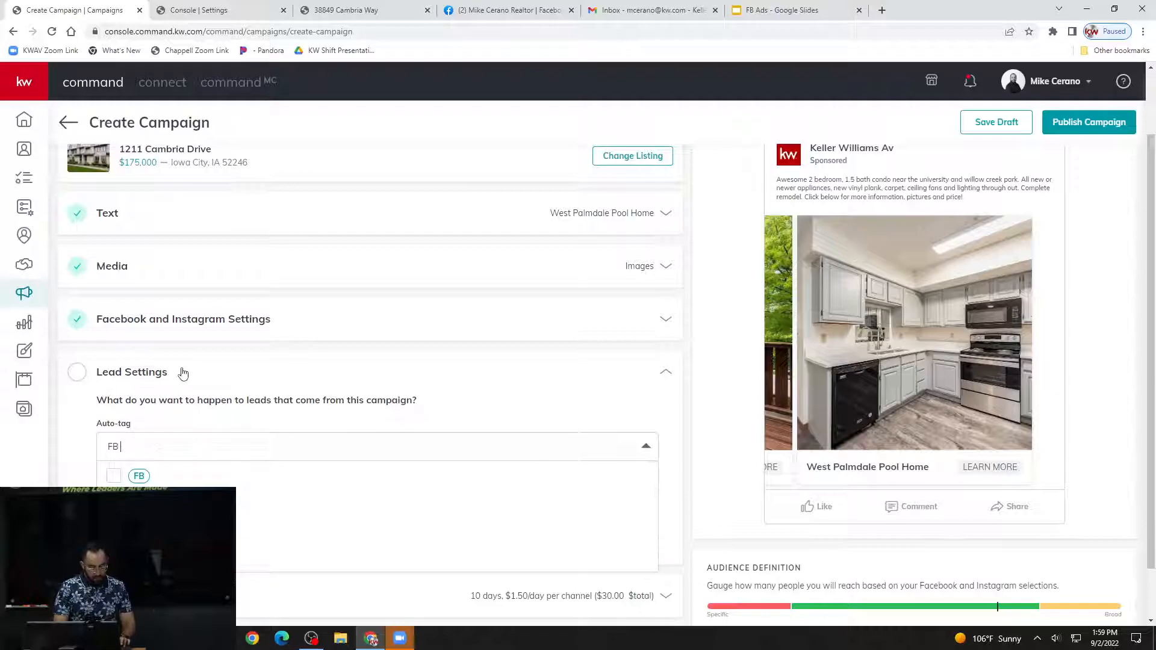
type(" Ad")
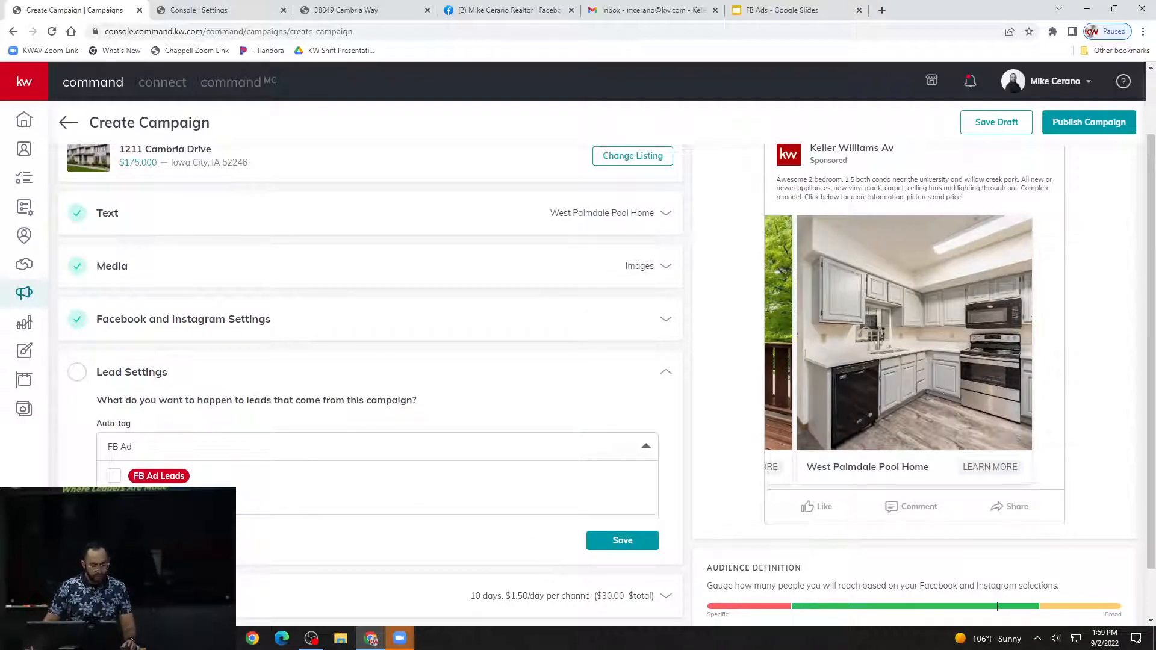
left_click(119, 480)
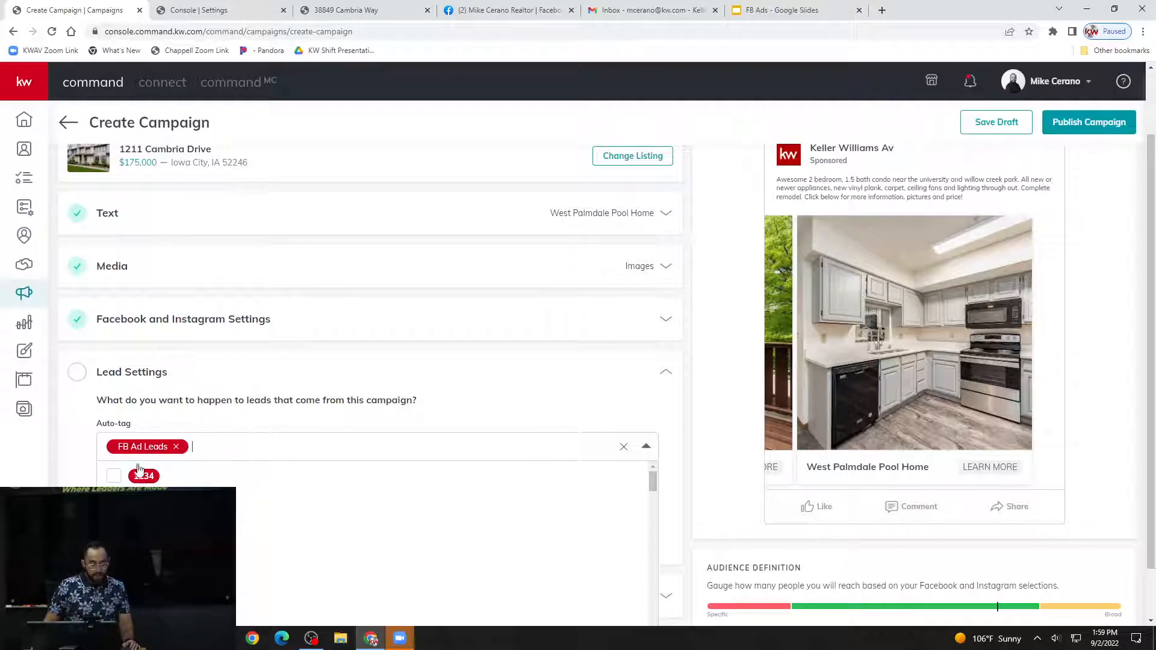
Close the auto-tag list and review the SmartPlans available for the campaign's leads without assigning one.
left_click(280, 432)
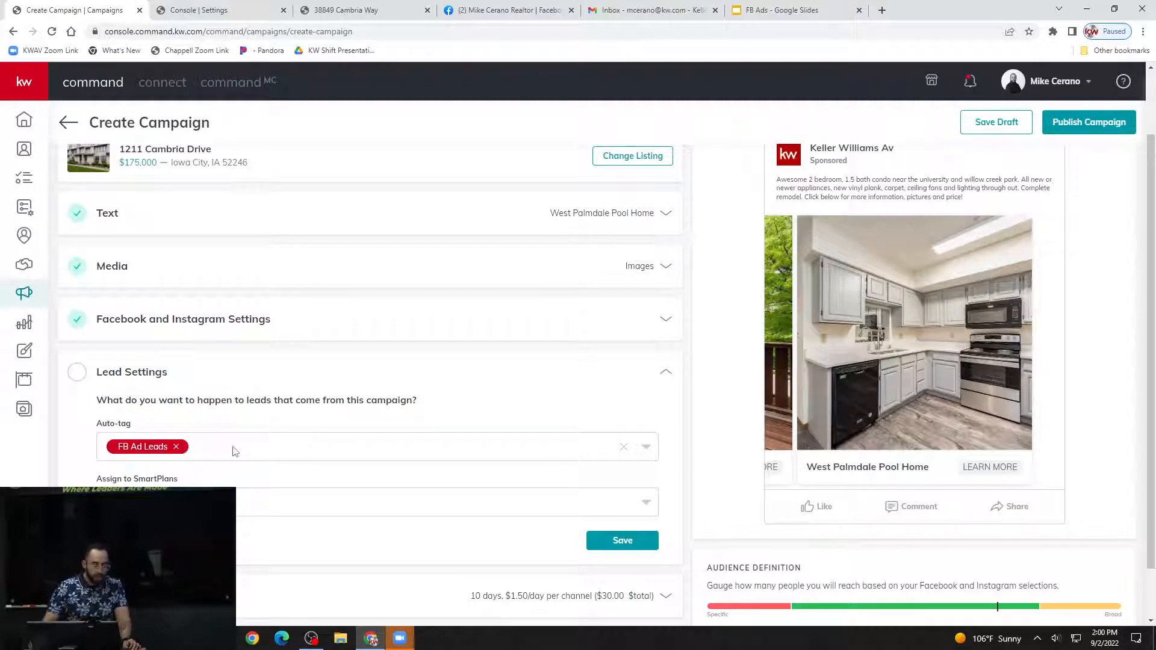
left_click(286, 502)
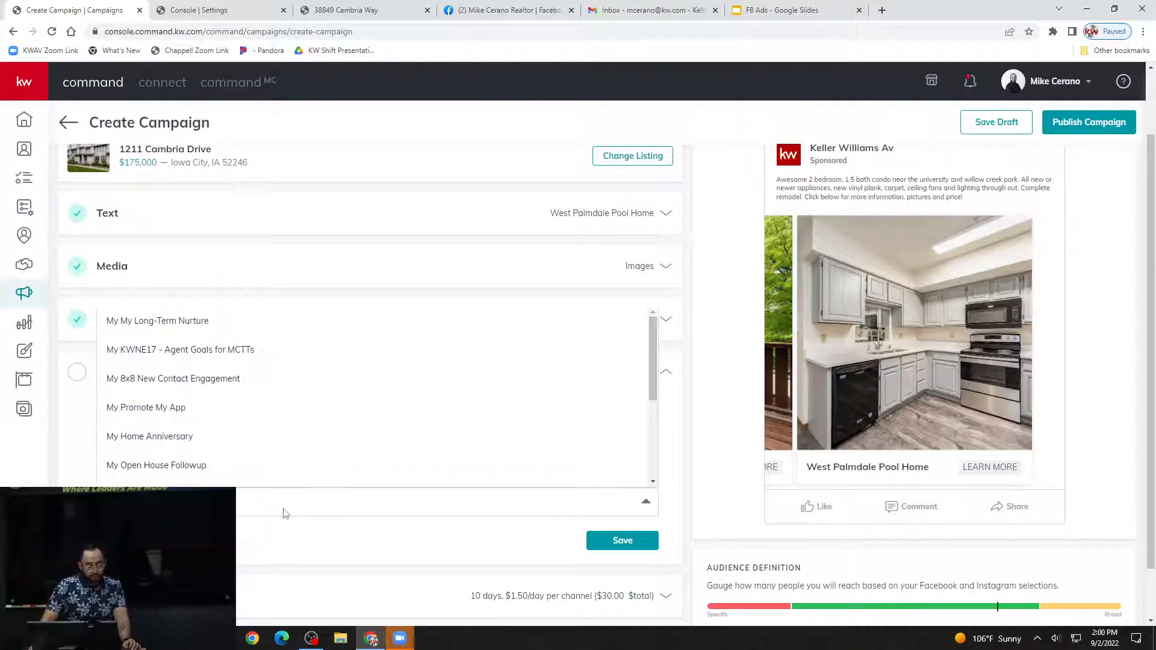
left_click(240, 523)
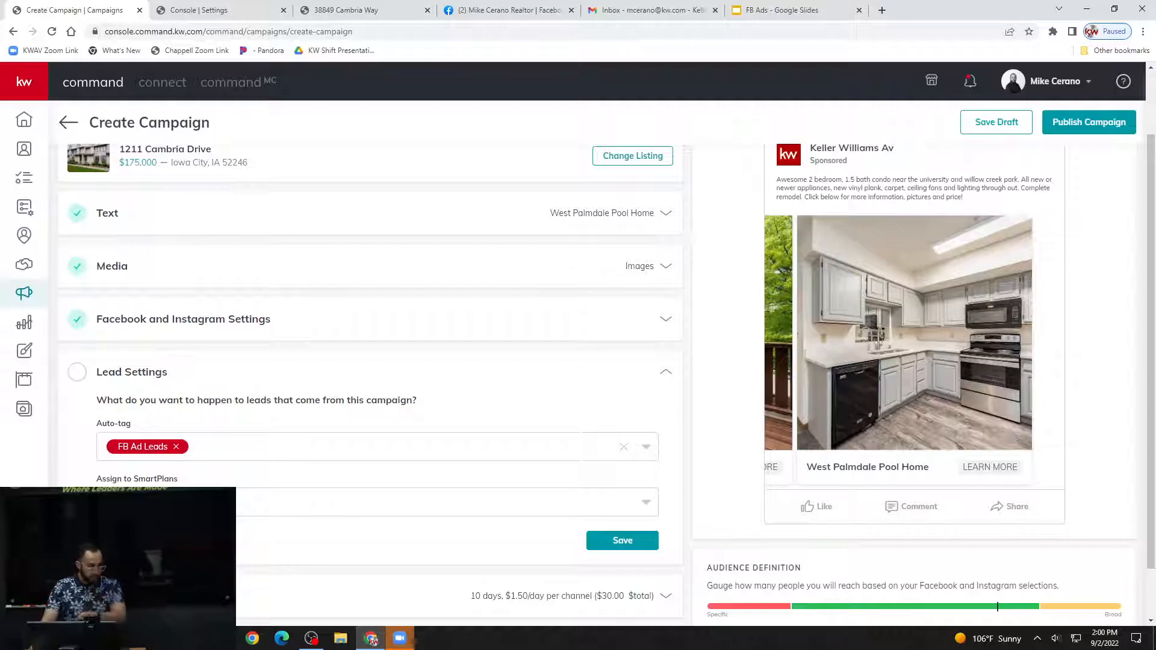
scroll(251, 506, "down", 1)
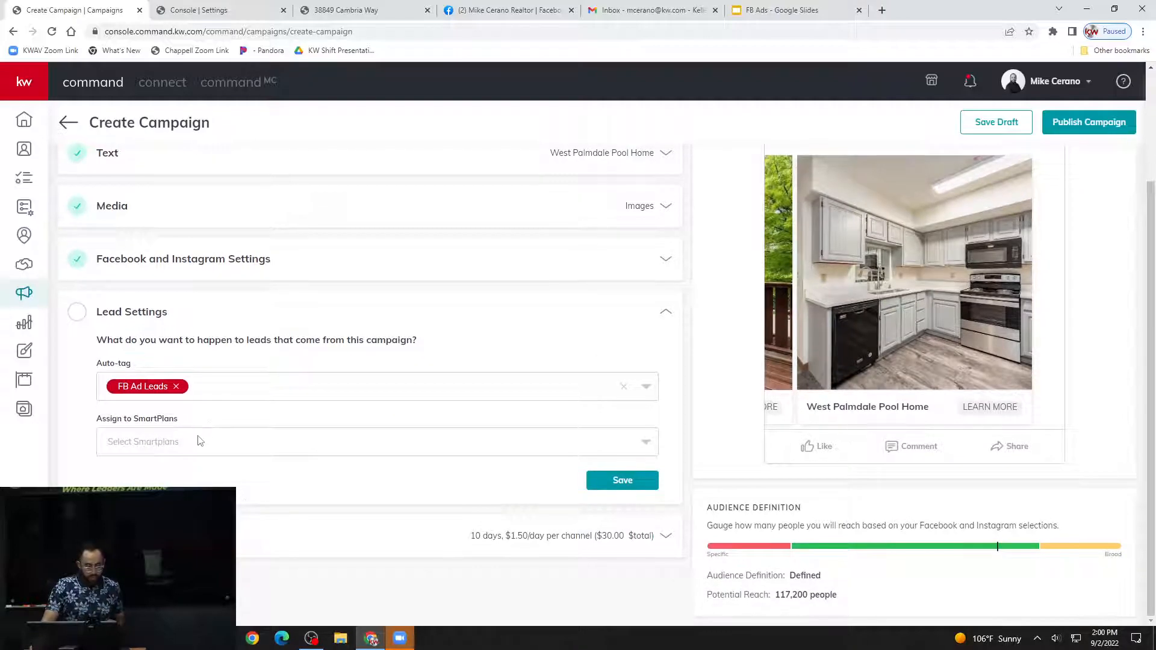
left_click(199, 440)
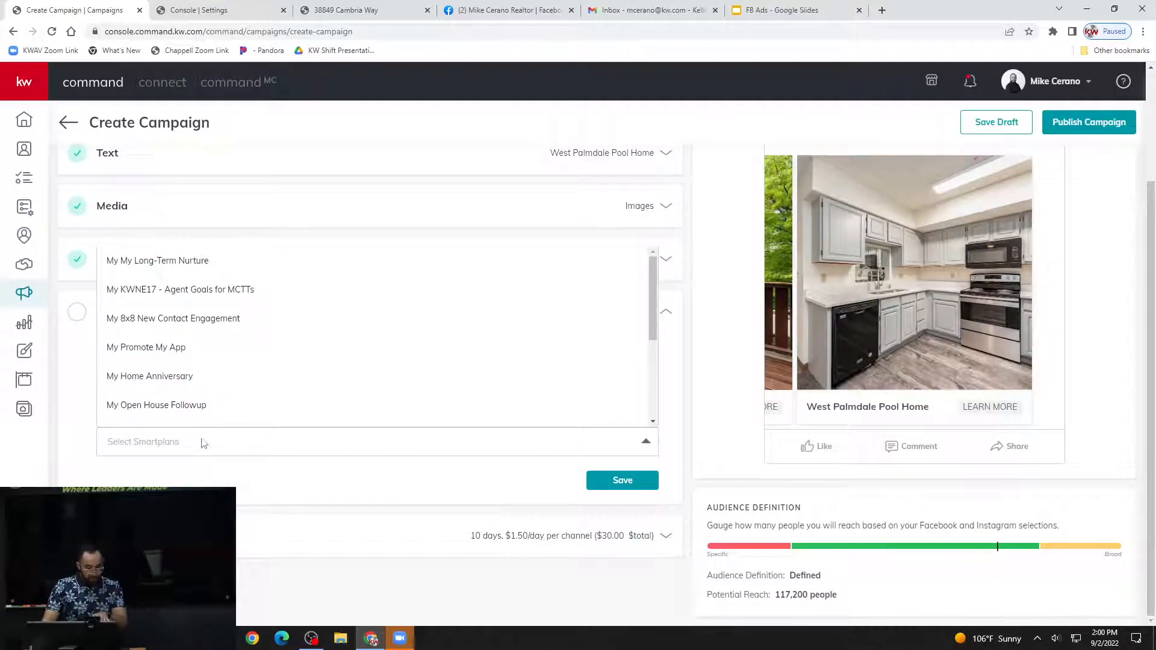
left_click(206, 468)
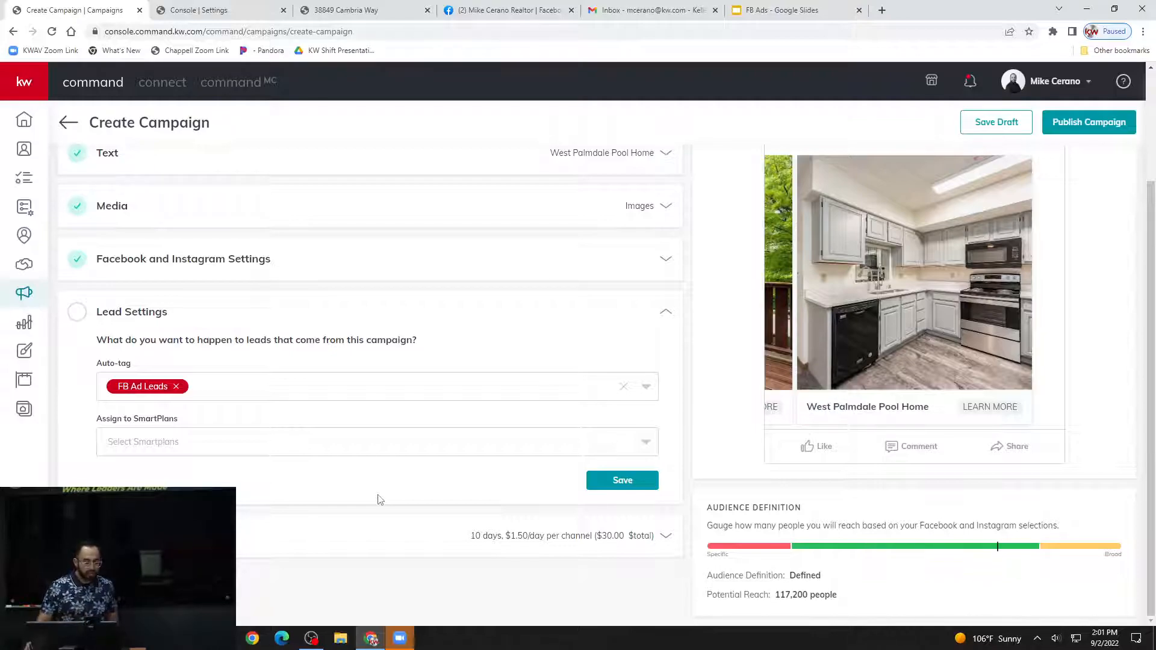
Save the campaign's lead settings and open the Duration & Budget settings.
left_click(620, 493)
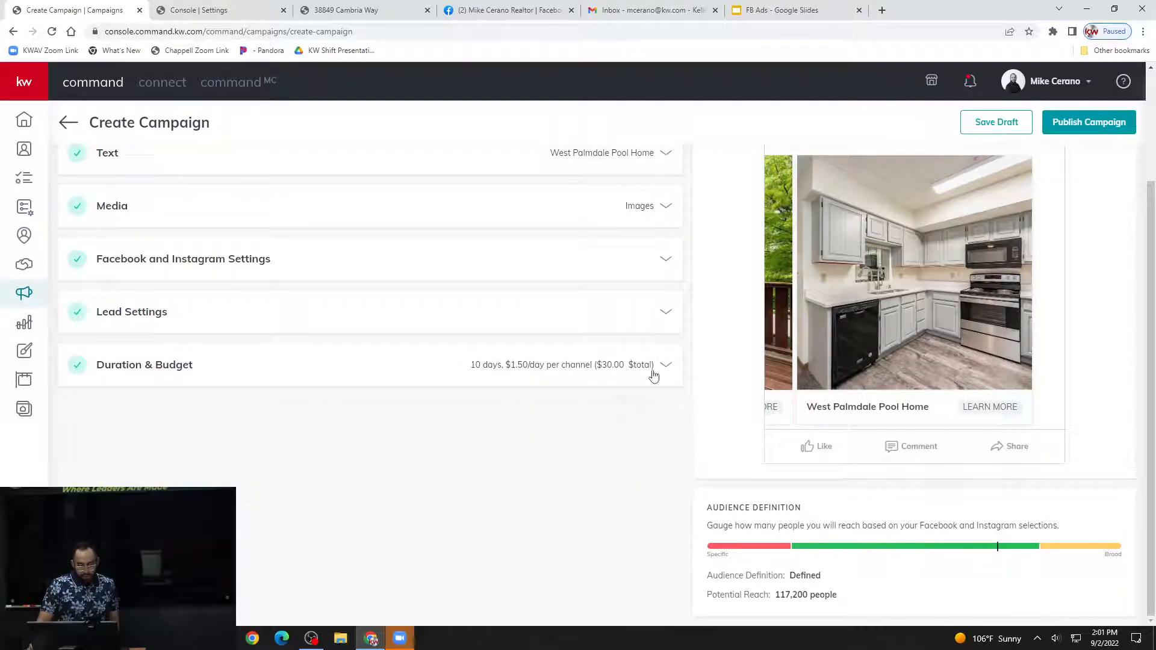
left_click(640, 375)
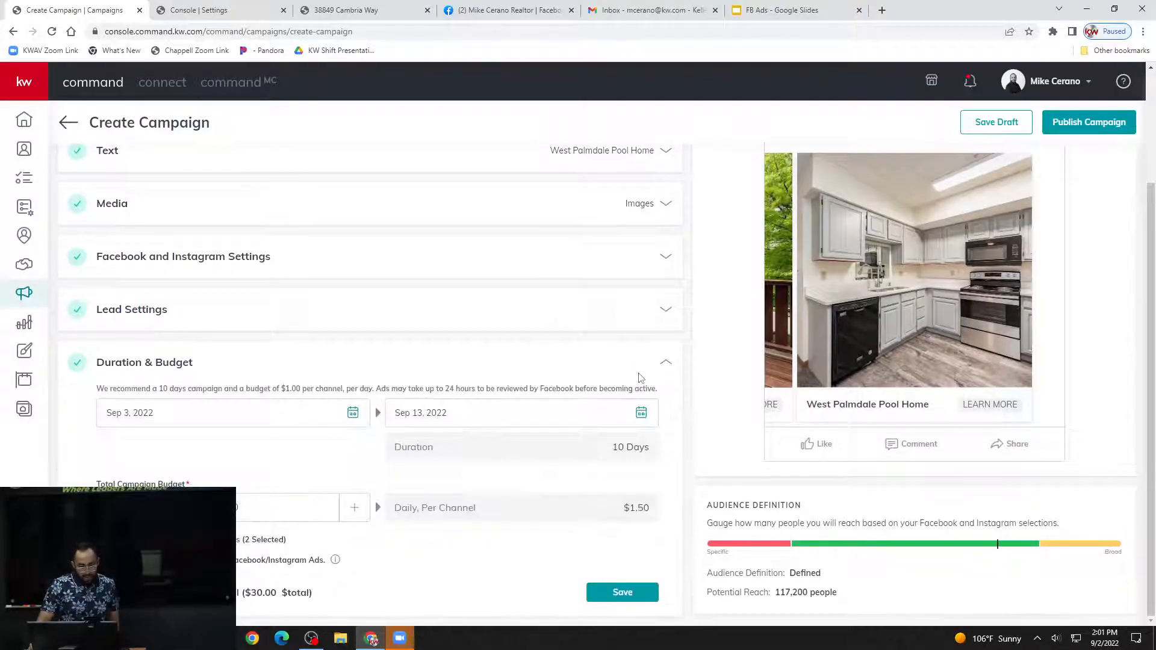
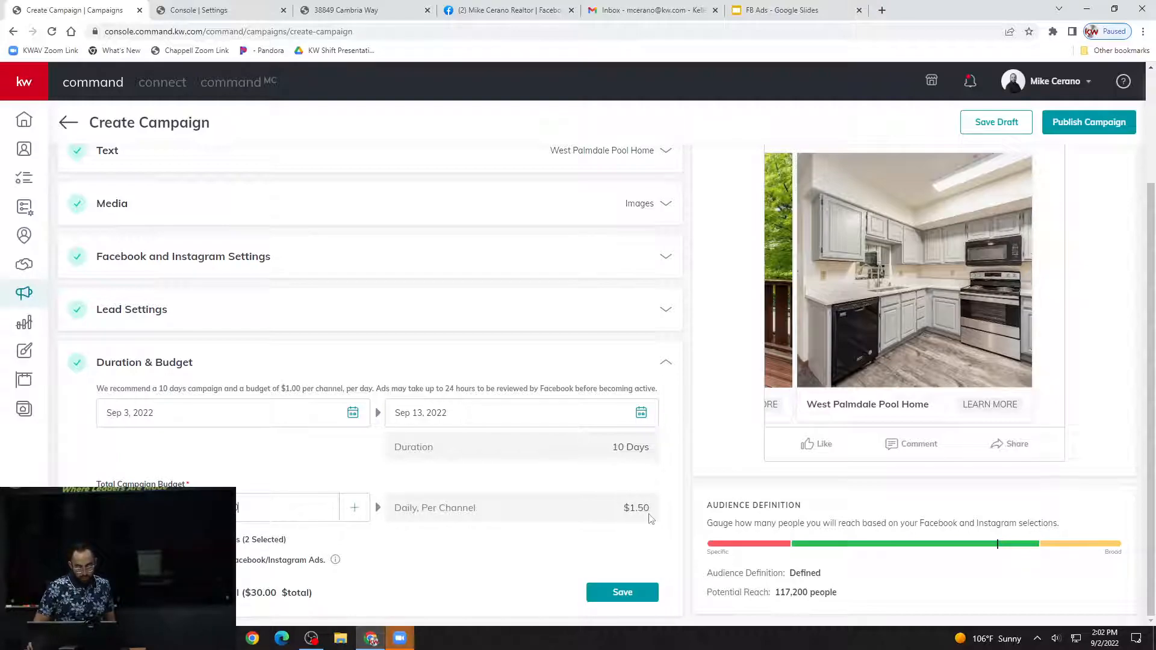
Save the campaign's Duration & Budget settings and review the payment profile for publishing without creating the campaign.
double_click(240, 509)
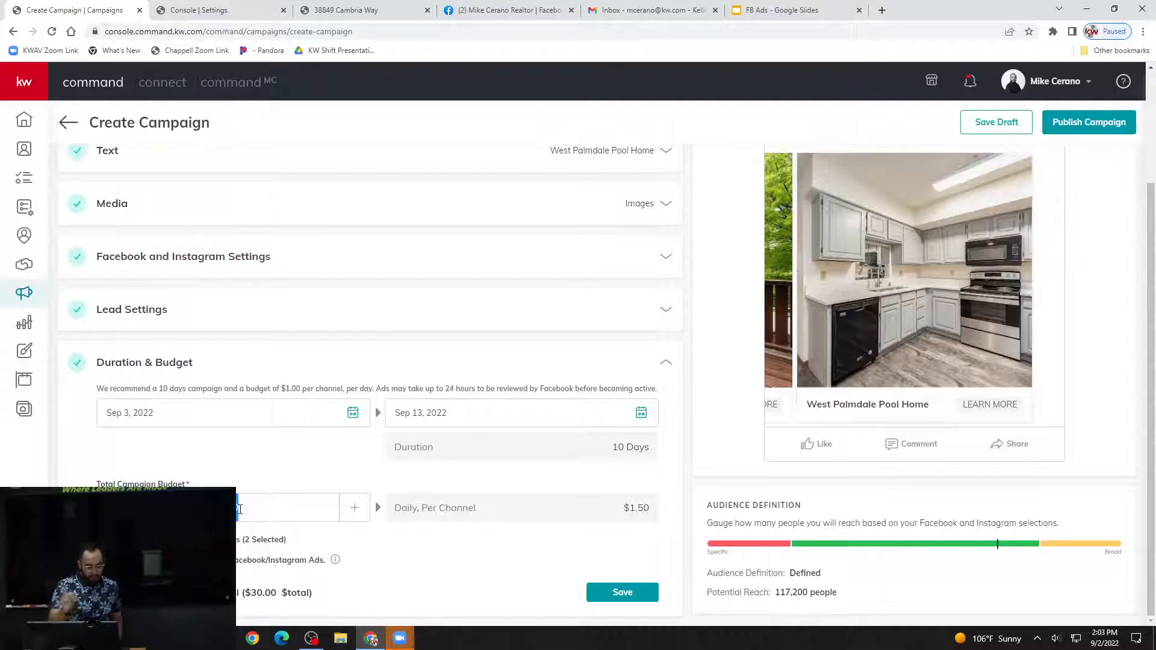
left_click(303, 469)
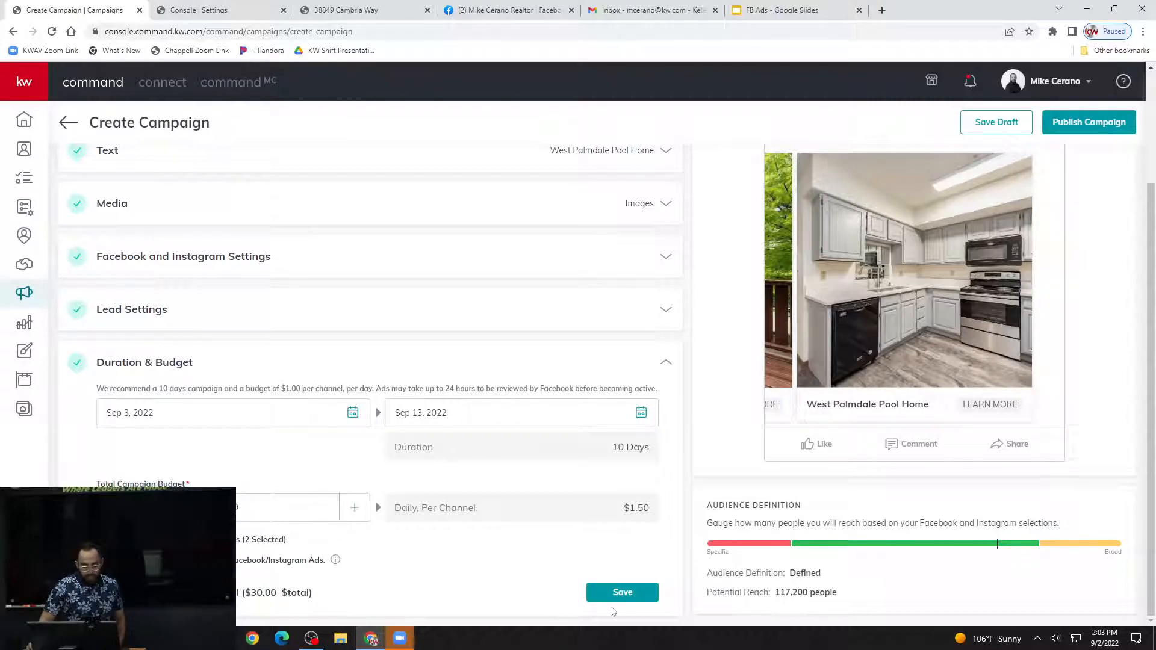
left_click(629, 596)
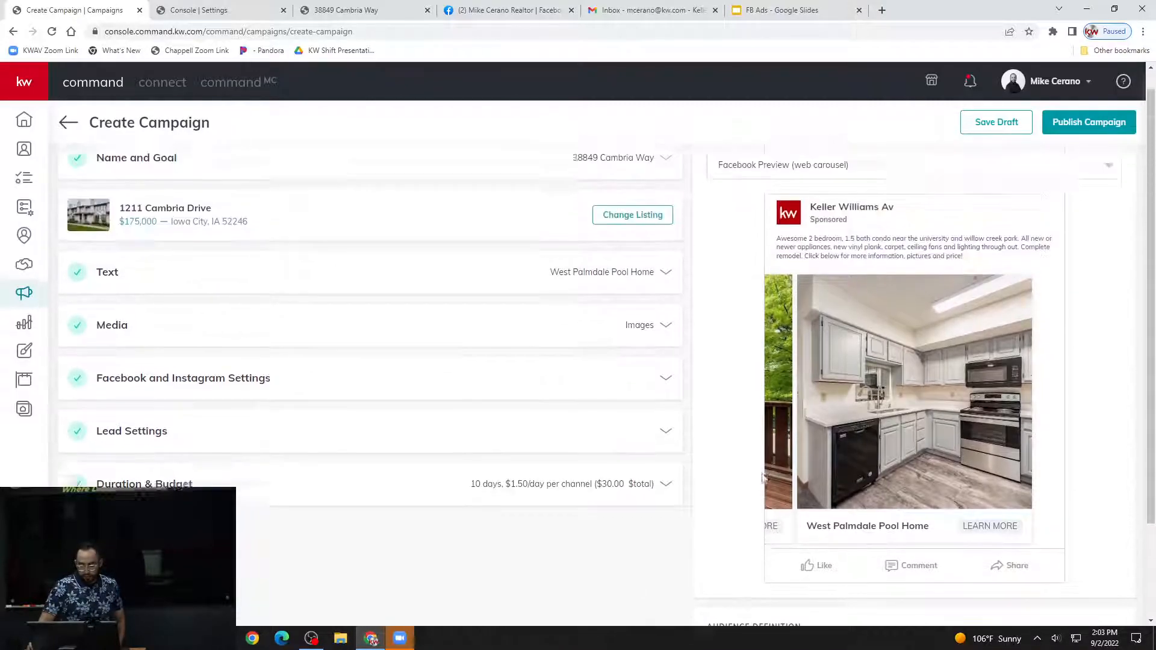
left_click(1124, 124)
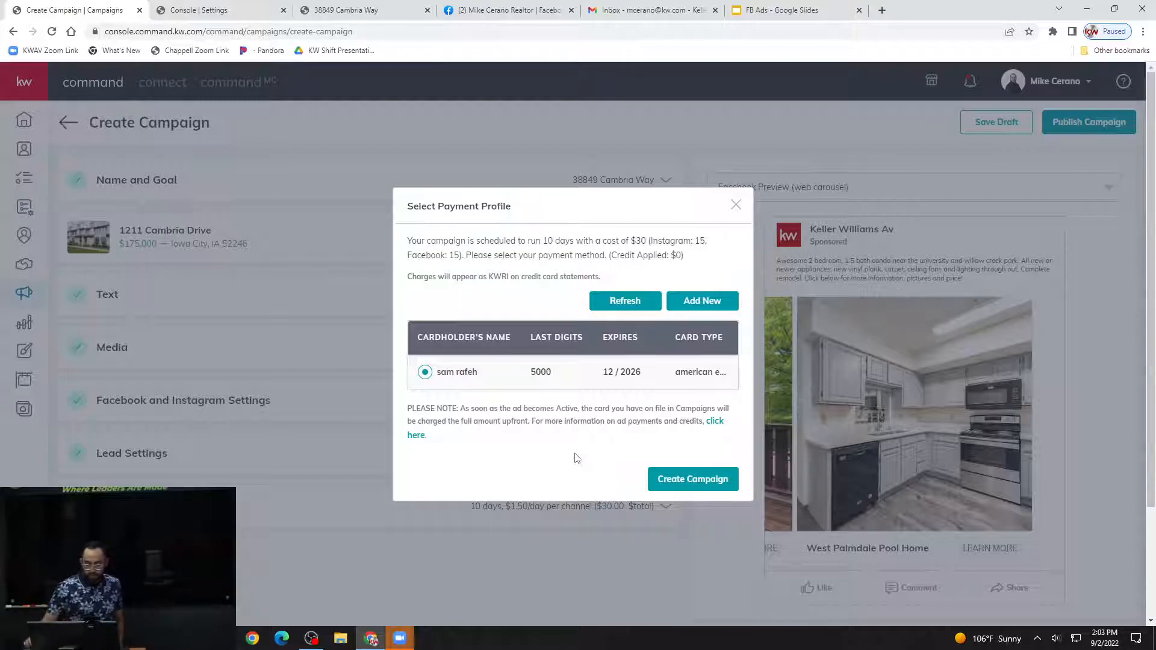
left_click(736, 204)
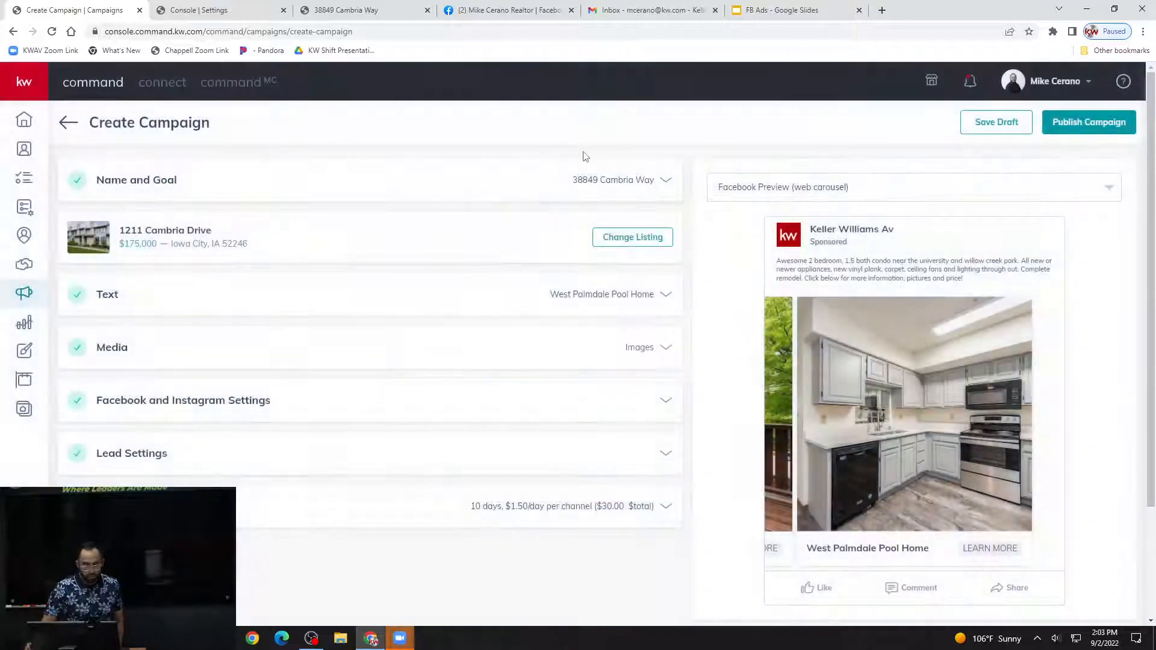
Switch to Gmail and examine the starred Keller Williams Facebook Ad Accelerator receipt, highlighting the KWRI charge name.
left_click(654, 13)
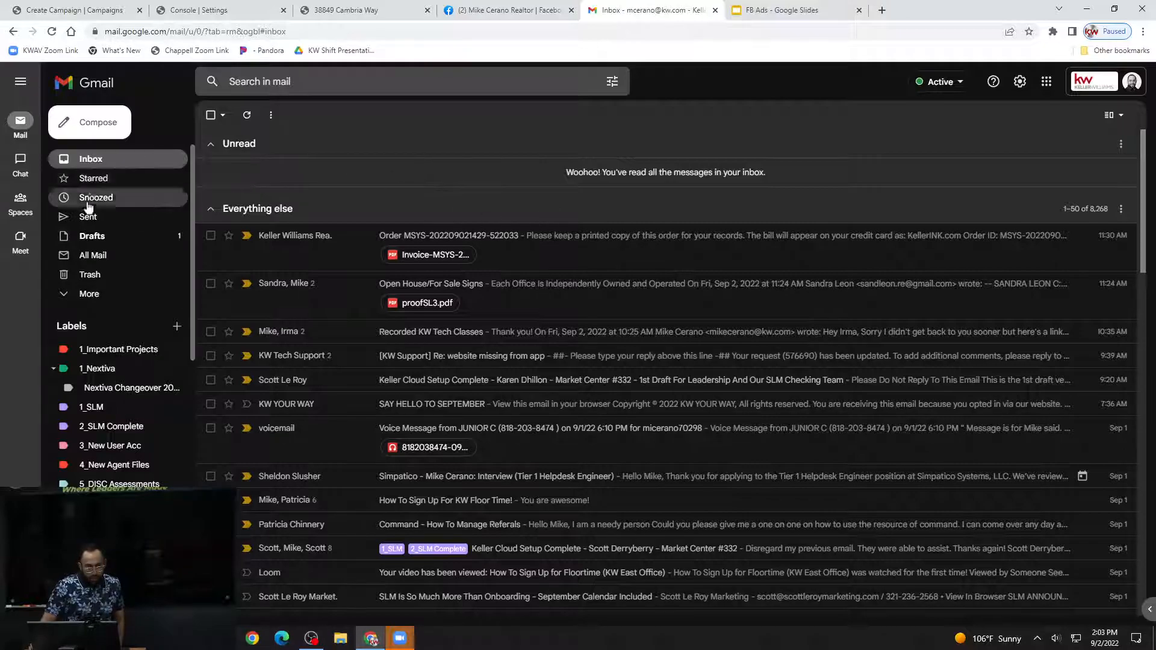
left_click(122, 181)
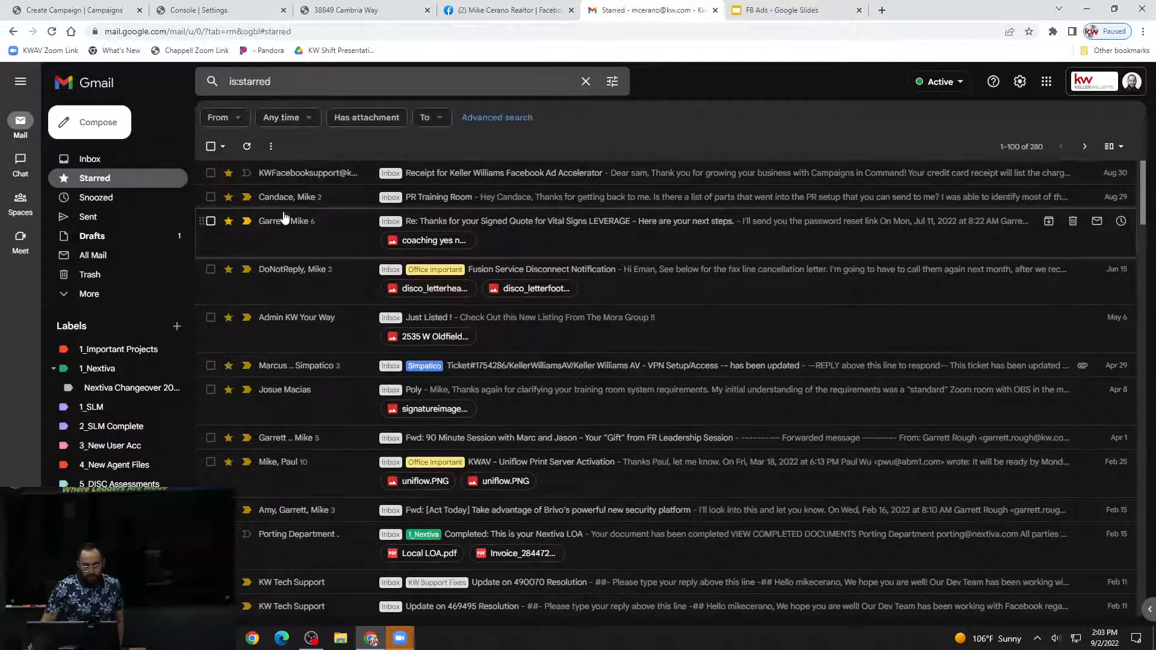
left_click(472, 176)
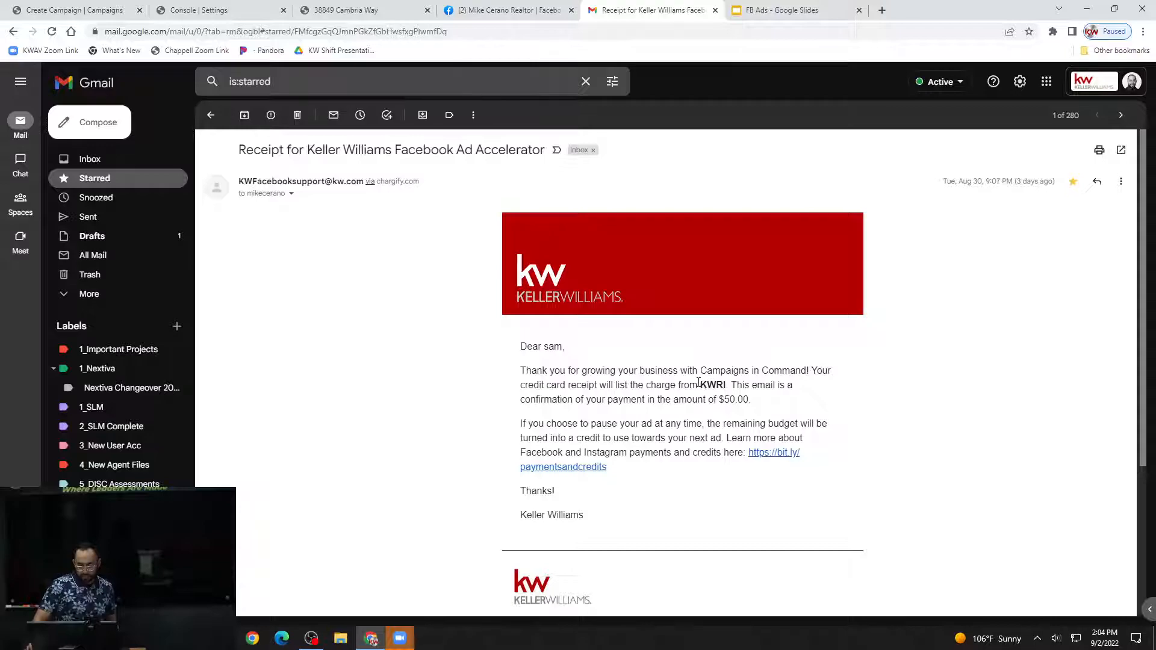
left_click_drag(700, 386, 729, 388)
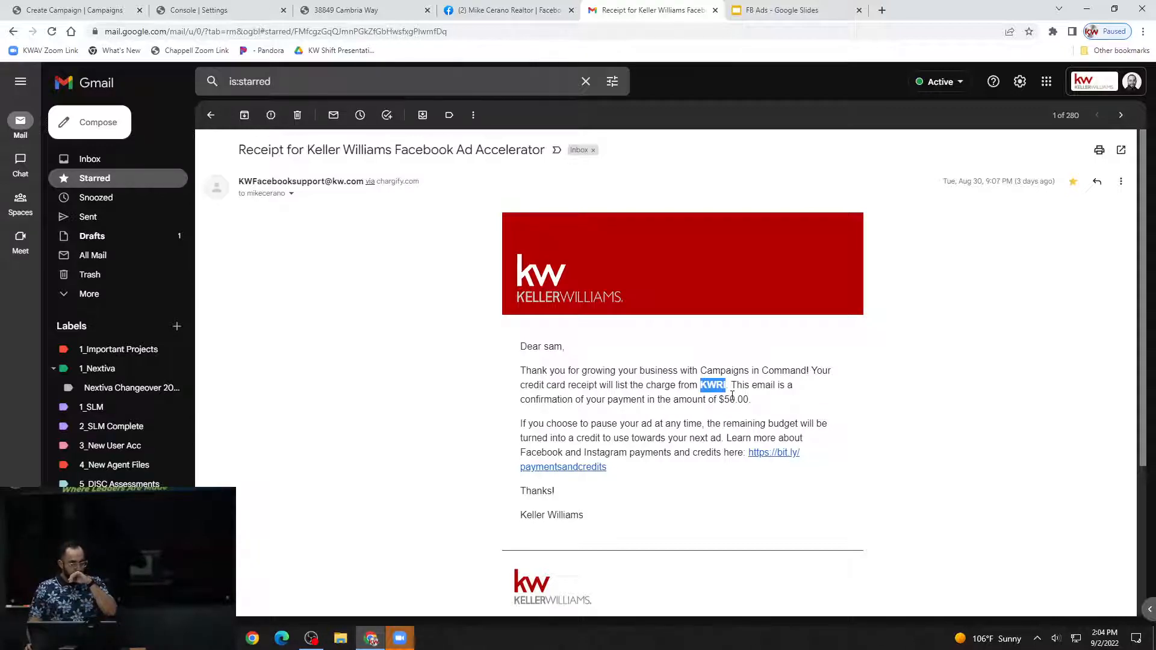
left_click(740, 389)
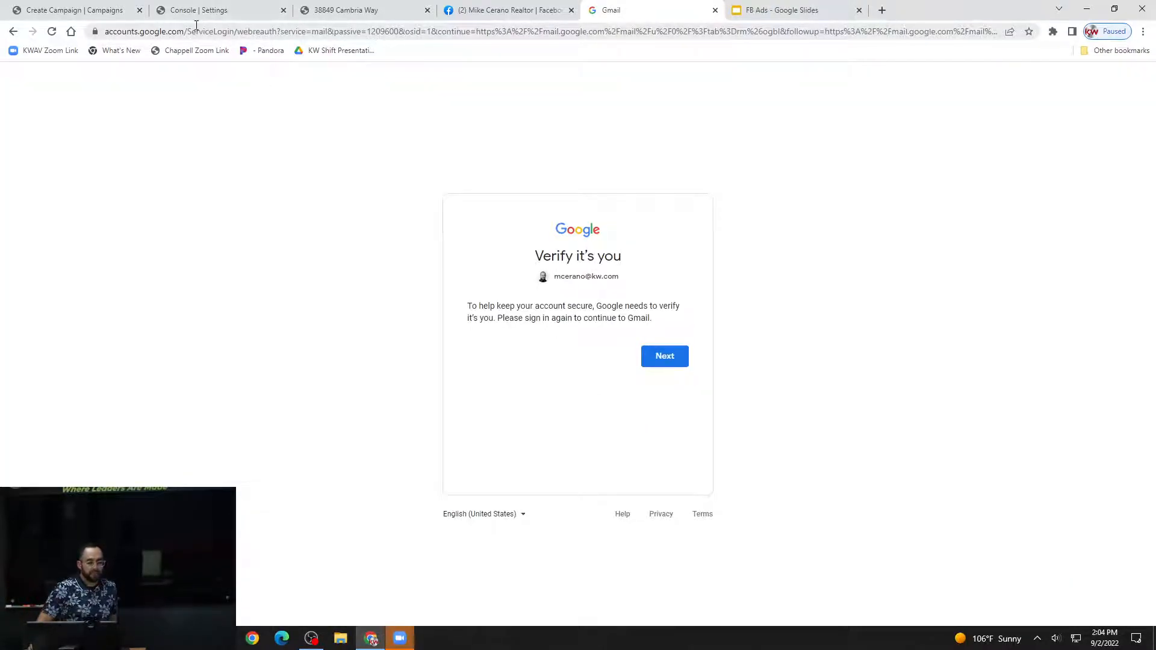
Return to KW Command, leave the new campaign without saving it, and check the leads list of the Thrive Campaign ad.
left_click(111, 12)
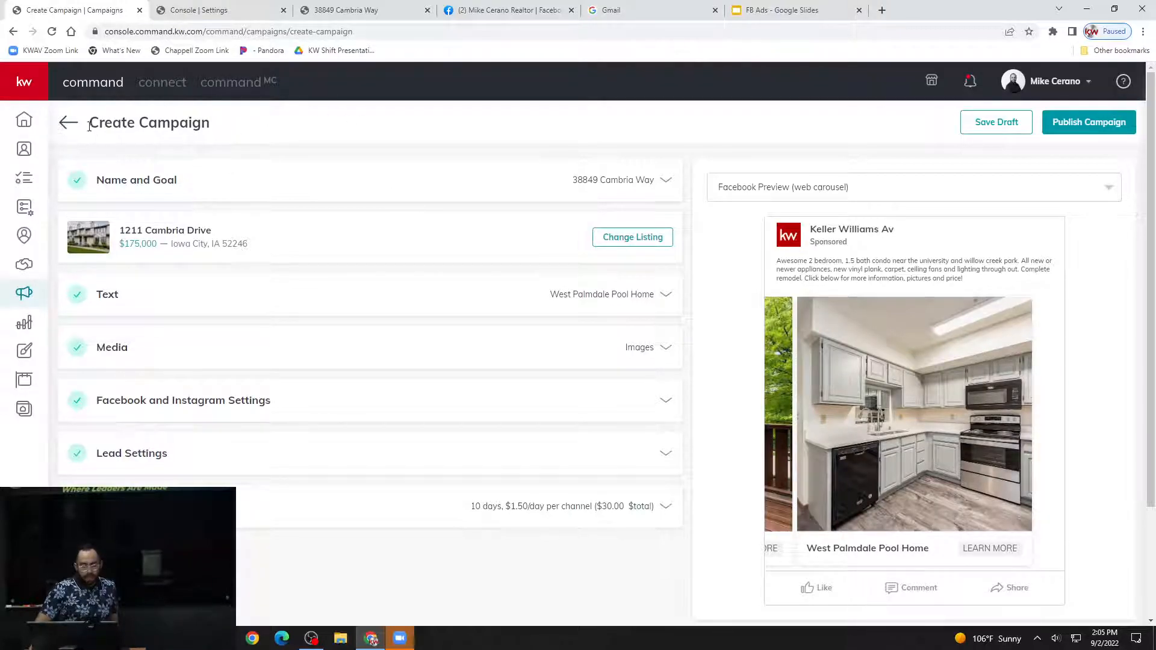
left_click(71, 124)
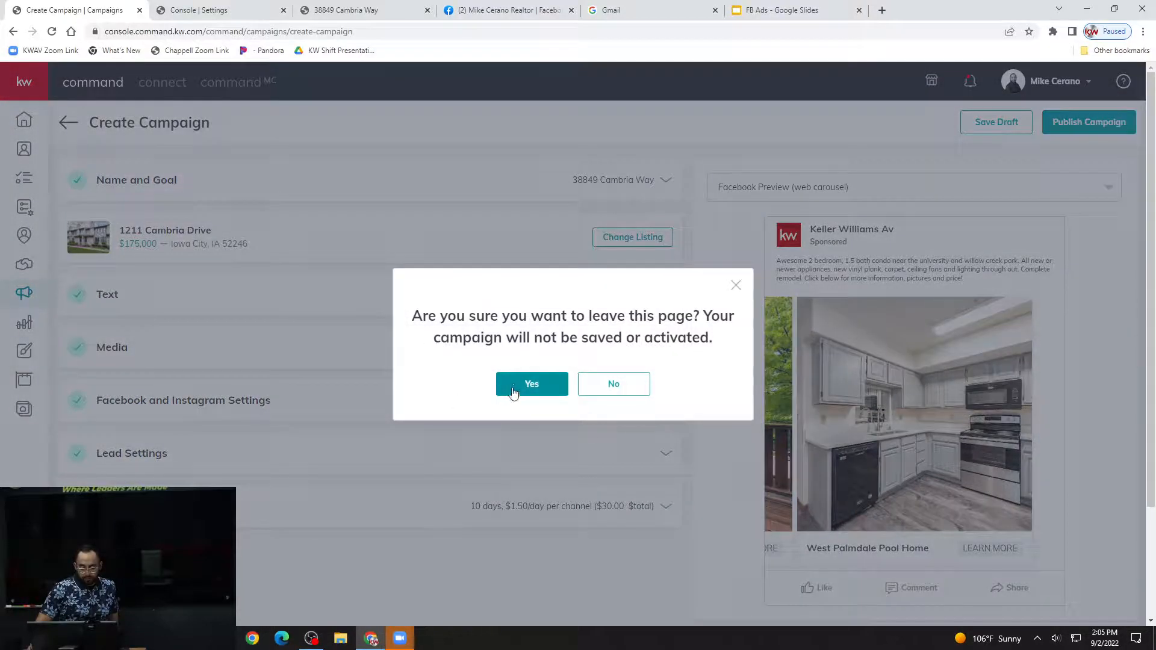
left_click(559, 386)
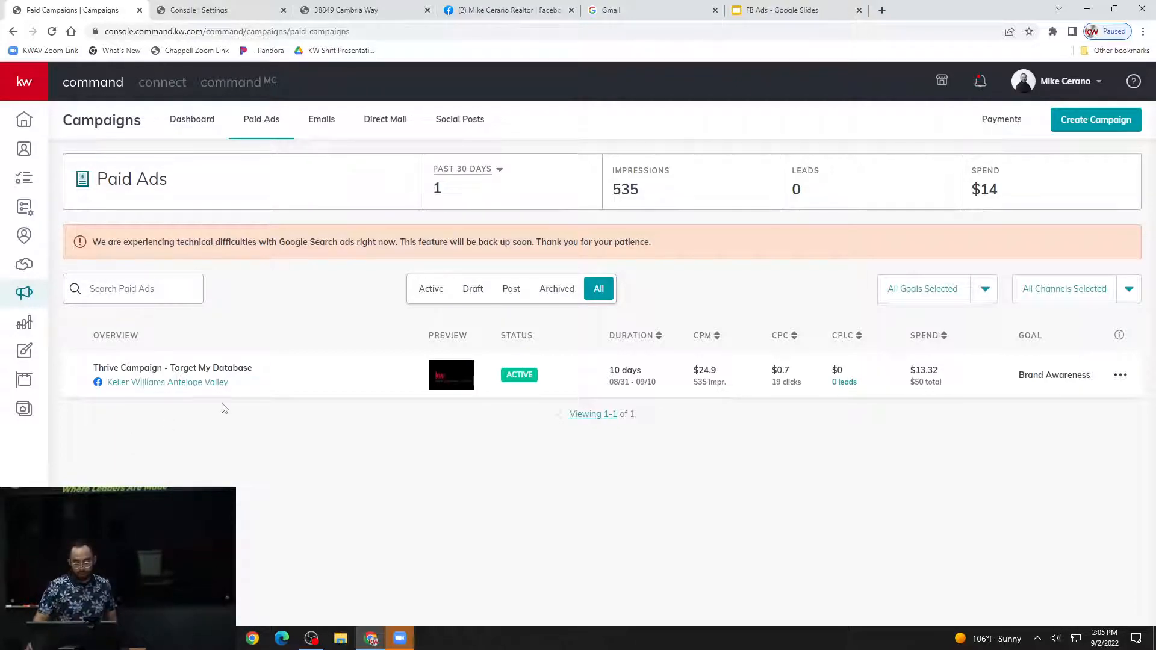
left_click(842, 386)
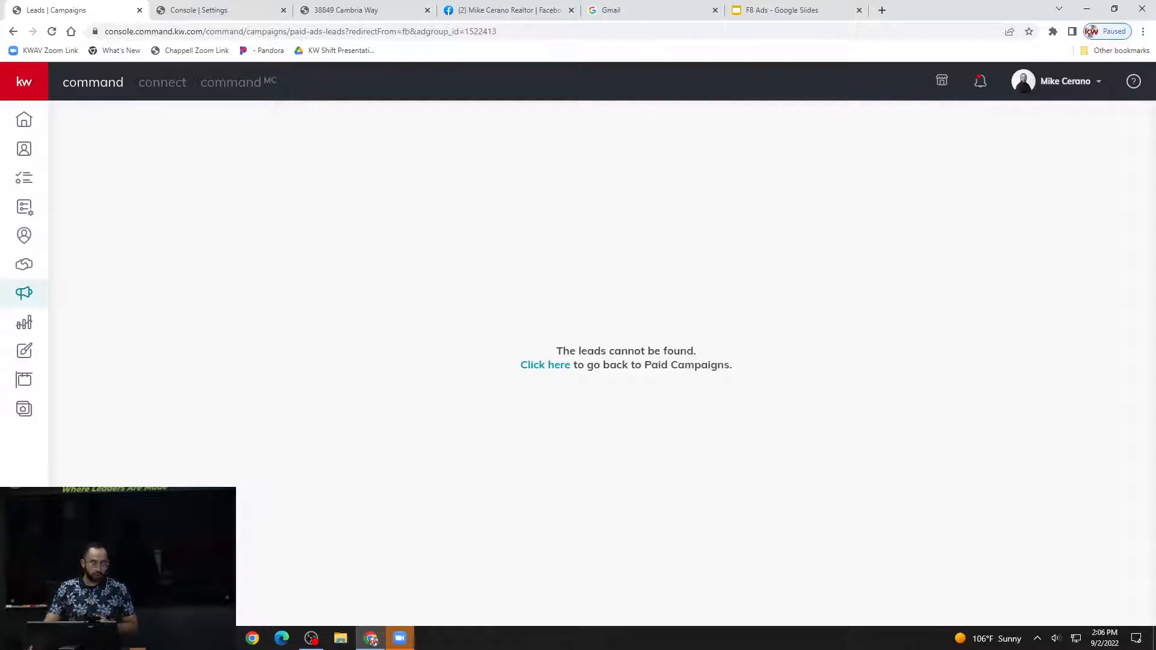
left_click(12, 31)
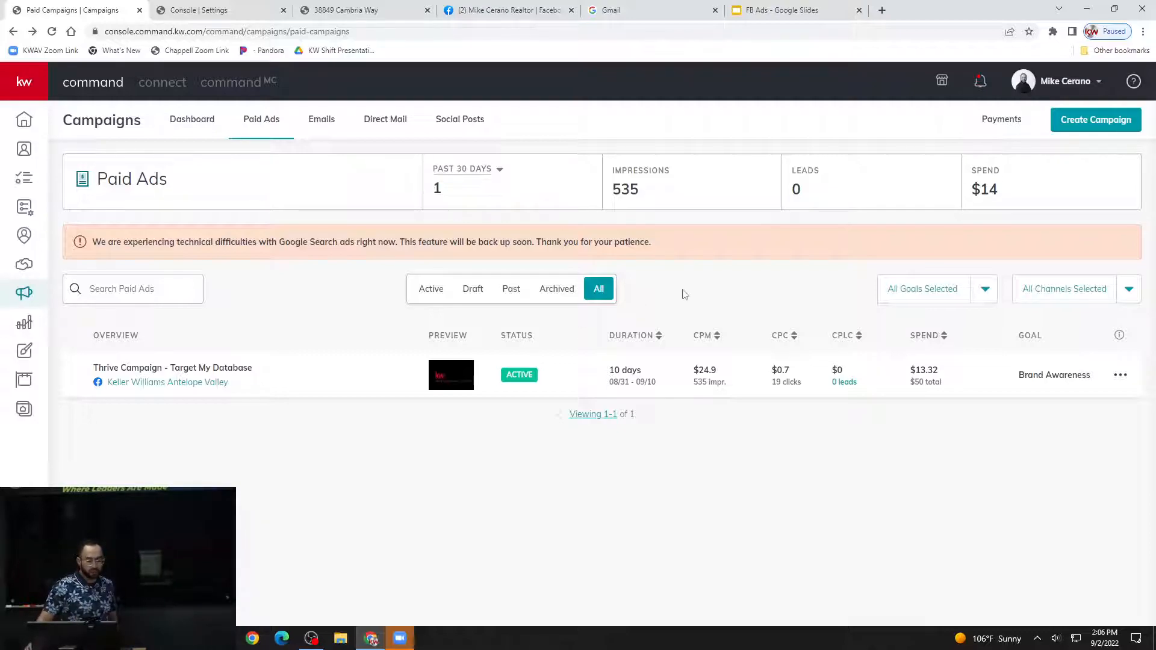
Switch to the FB Ads presentation in Google Slides and sign back in with the Google account password.
left_click(785, 11)
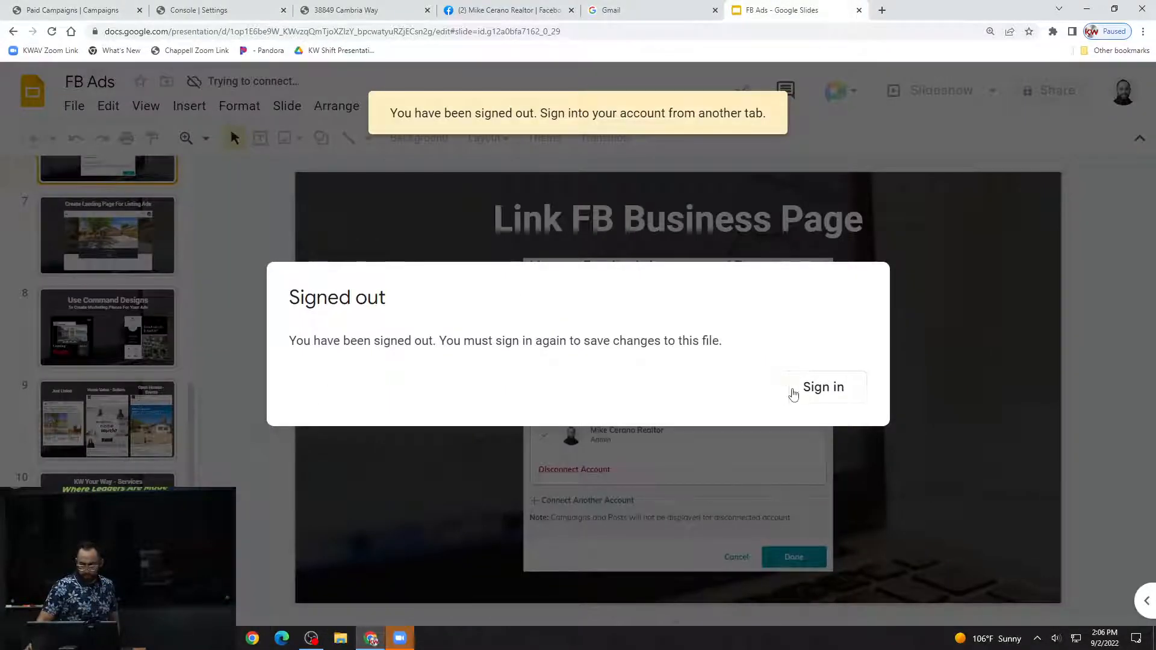
left_click(798, 391)
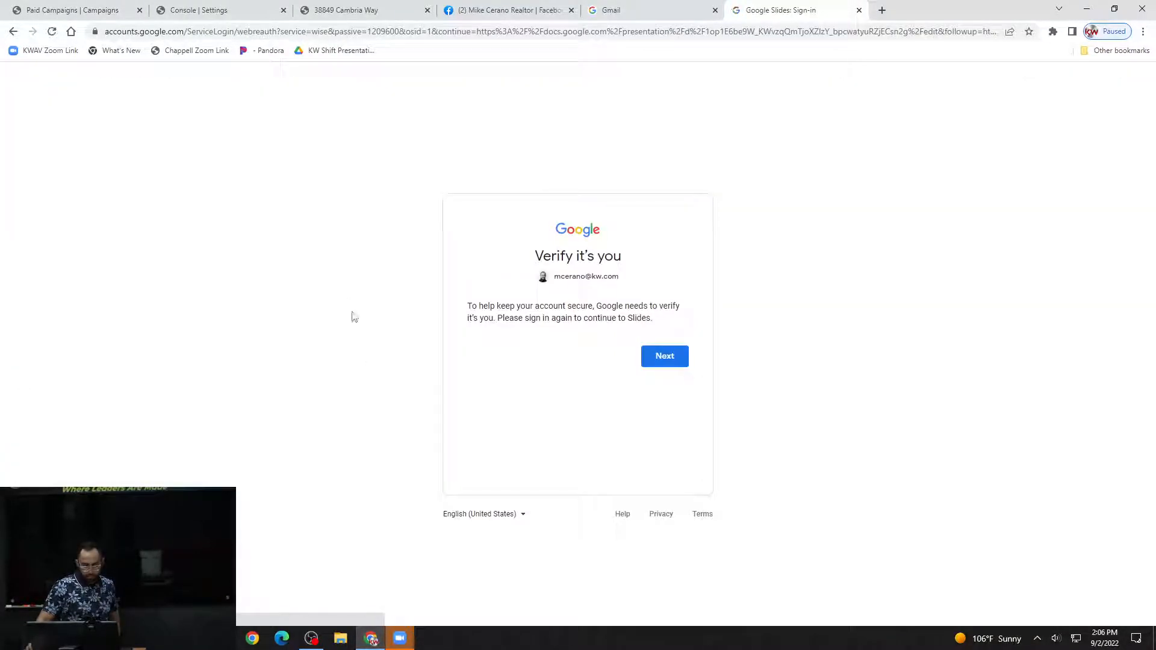
left_click(684, 358)
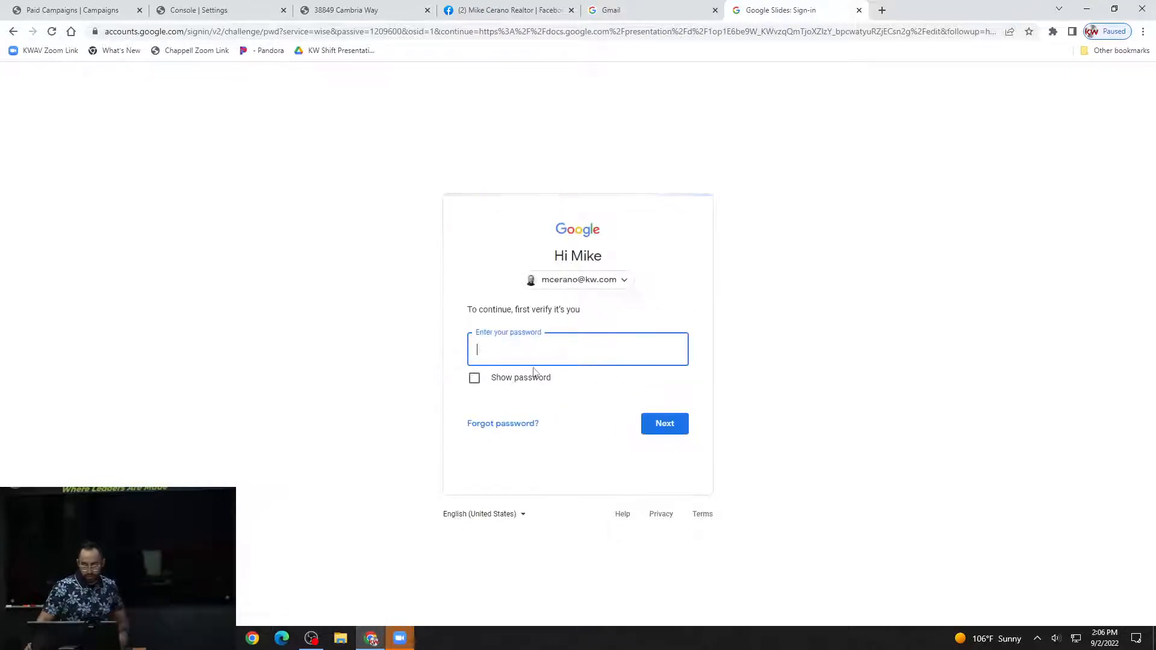
type("•••••••••••")
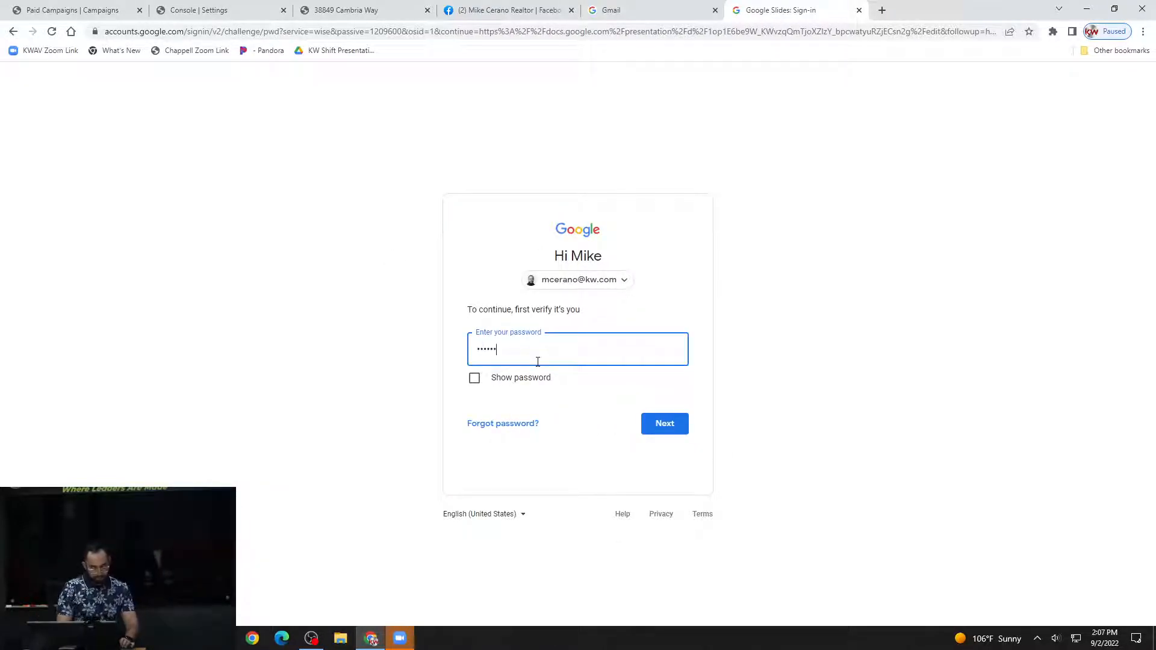
key("Return")
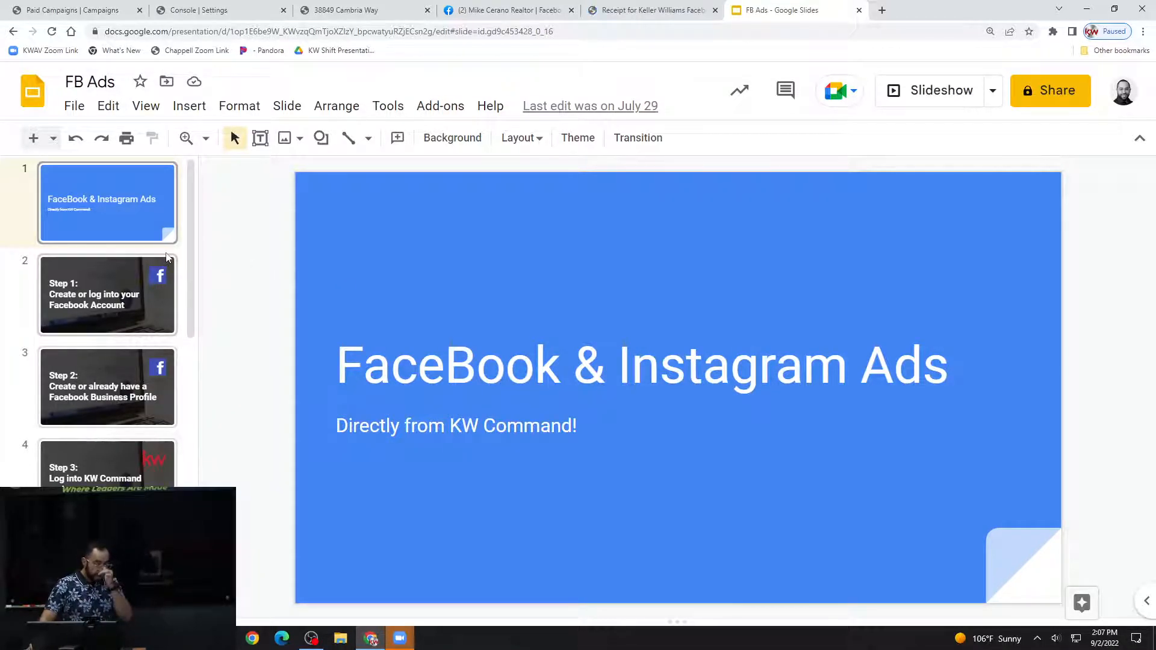
Show the "Use Command Designs" slide about creating marketing pieces for ads in the FB Ads presentation.
scroll(167, 258, "down", 4)
scroll(165, 253, "down", 5)
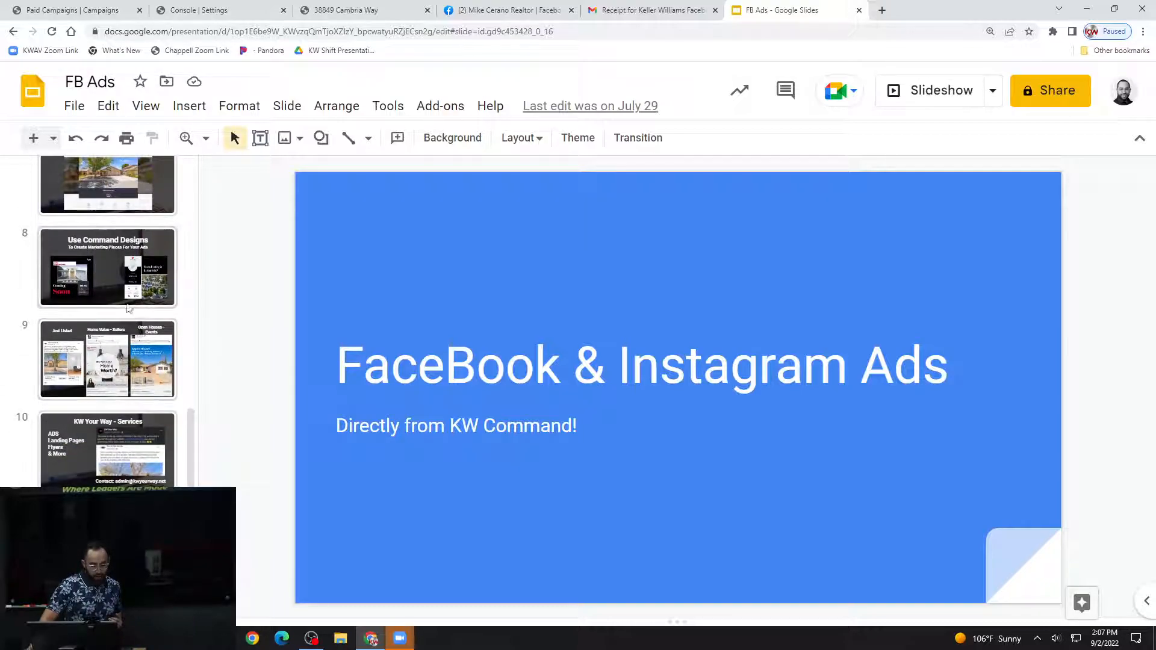
left_click(127, 274)
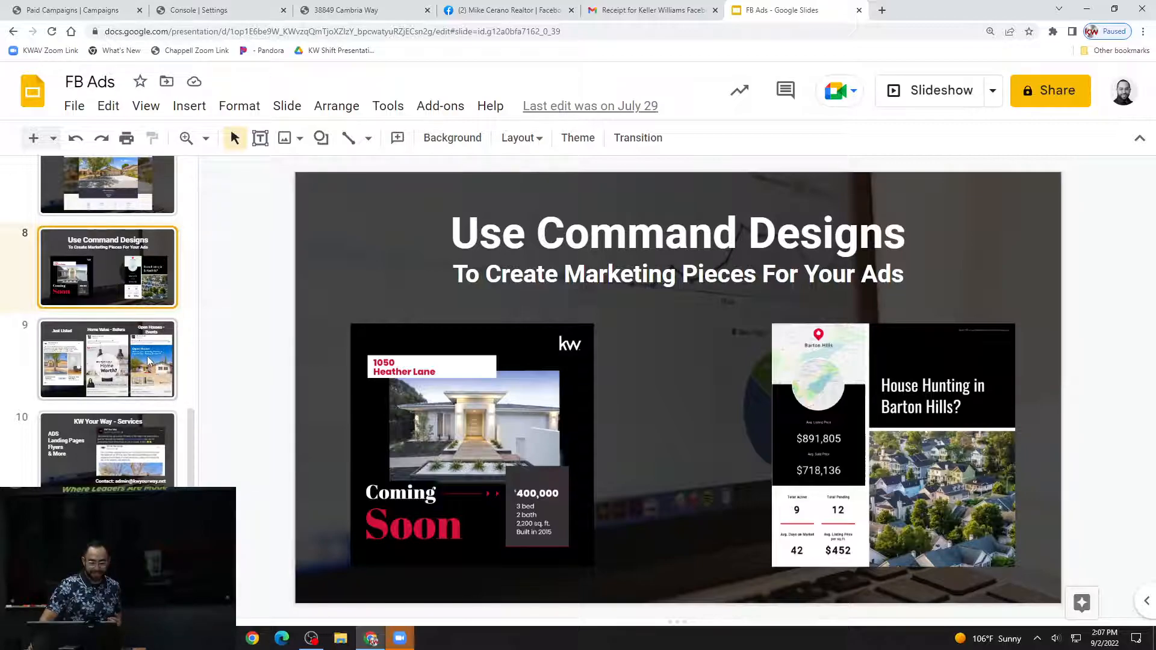
key("Down")
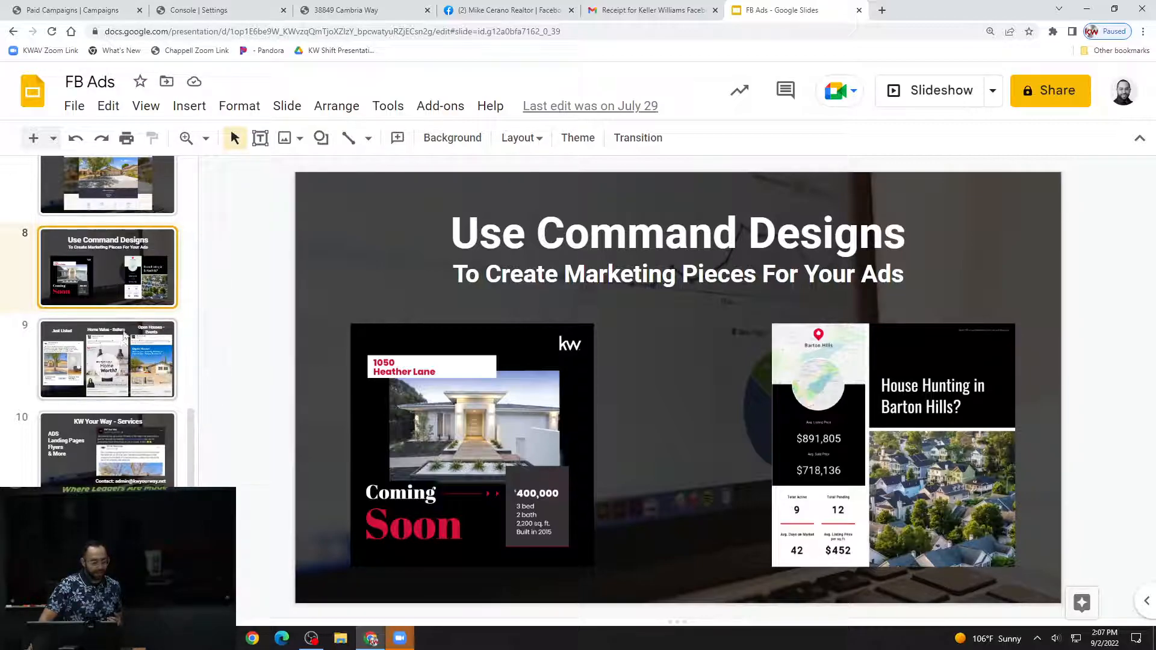
left_click(133, 271)
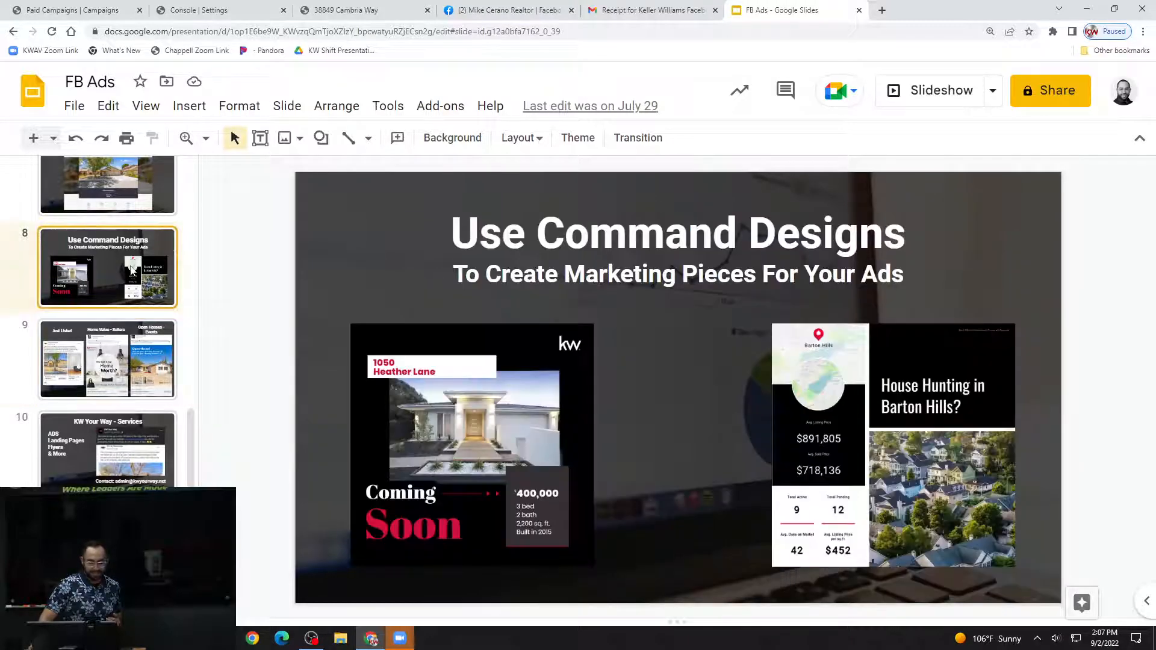